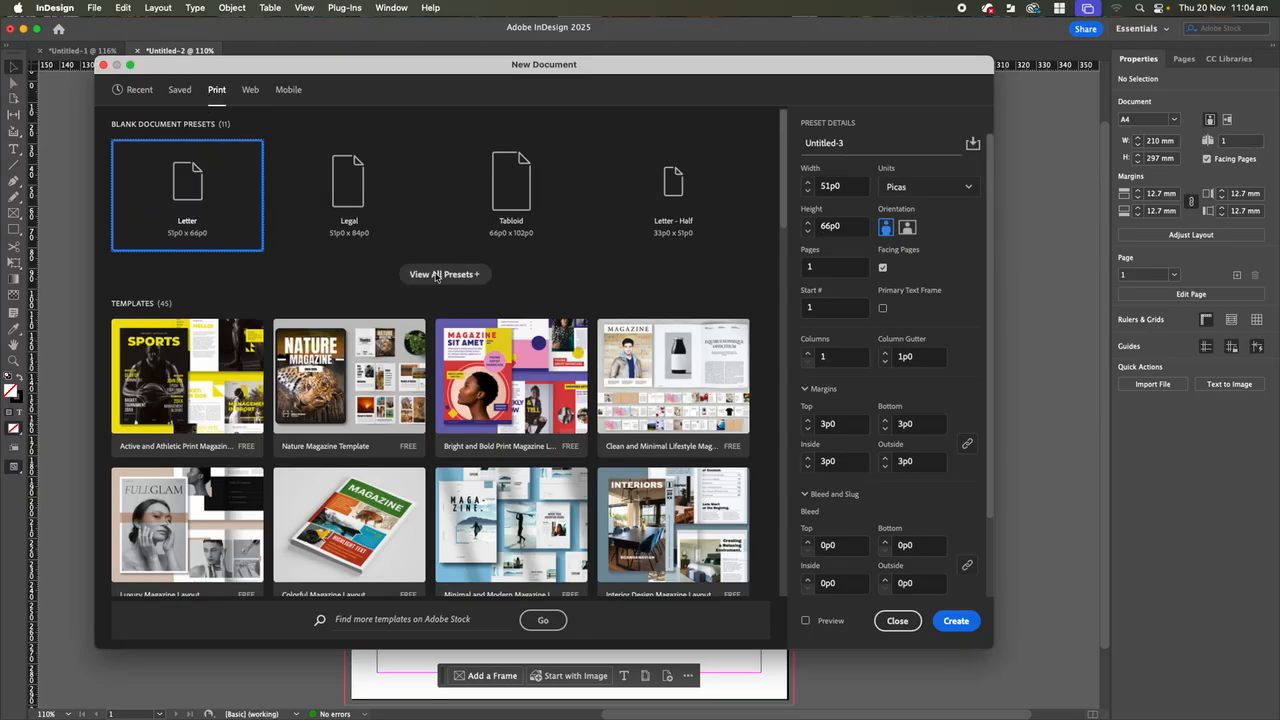
Choose the A3 print preset for the new document, set its units to Millimeters and turn off Facing Pages.
click(444, 275)
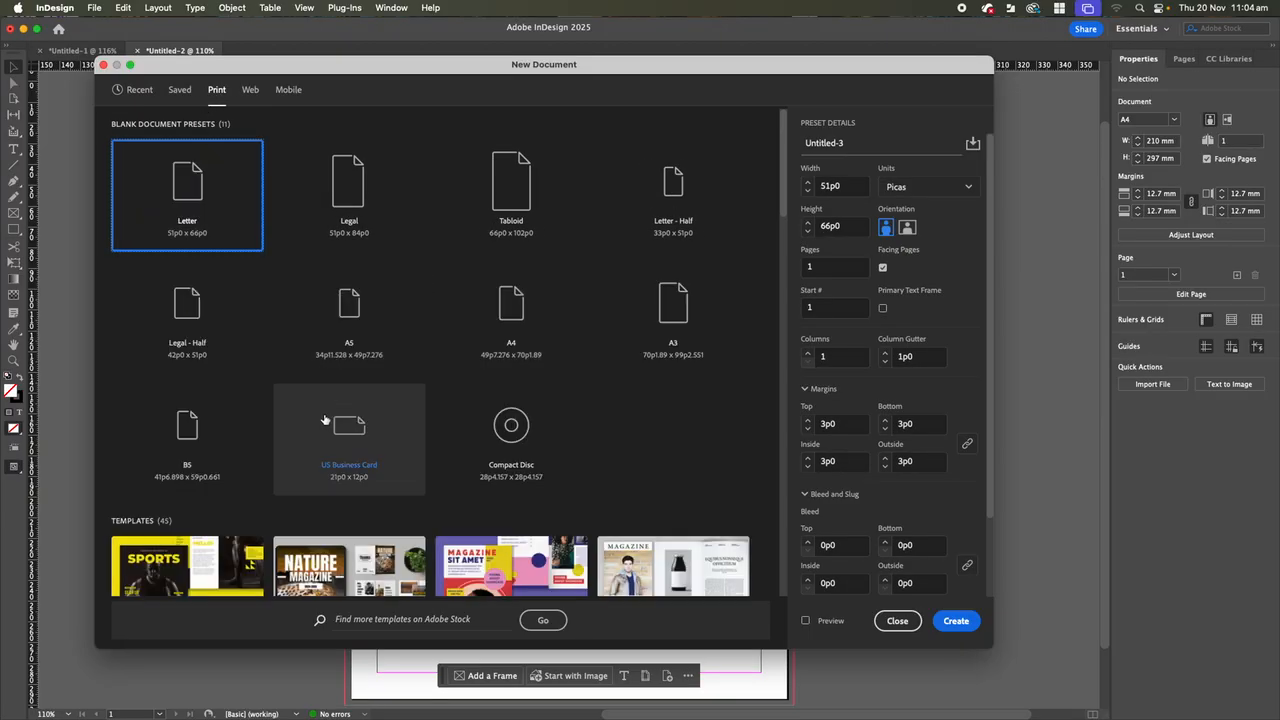
click(675, 320)
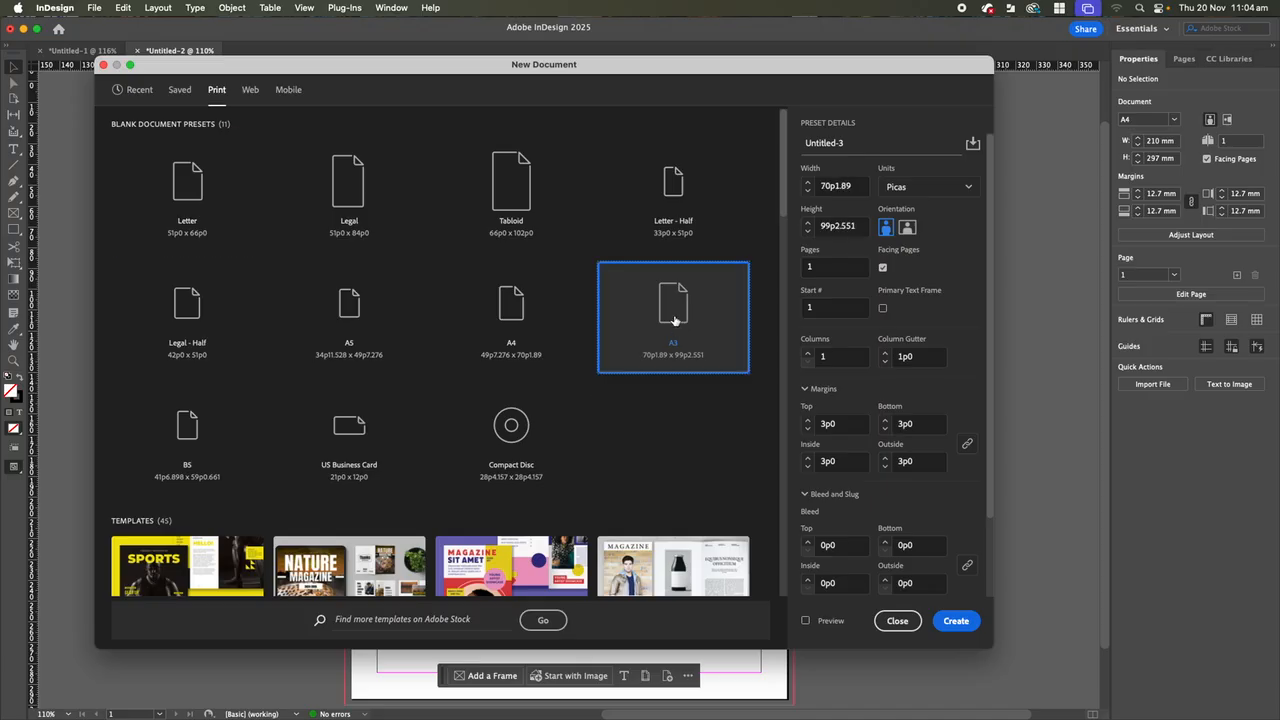
click(967, 187)
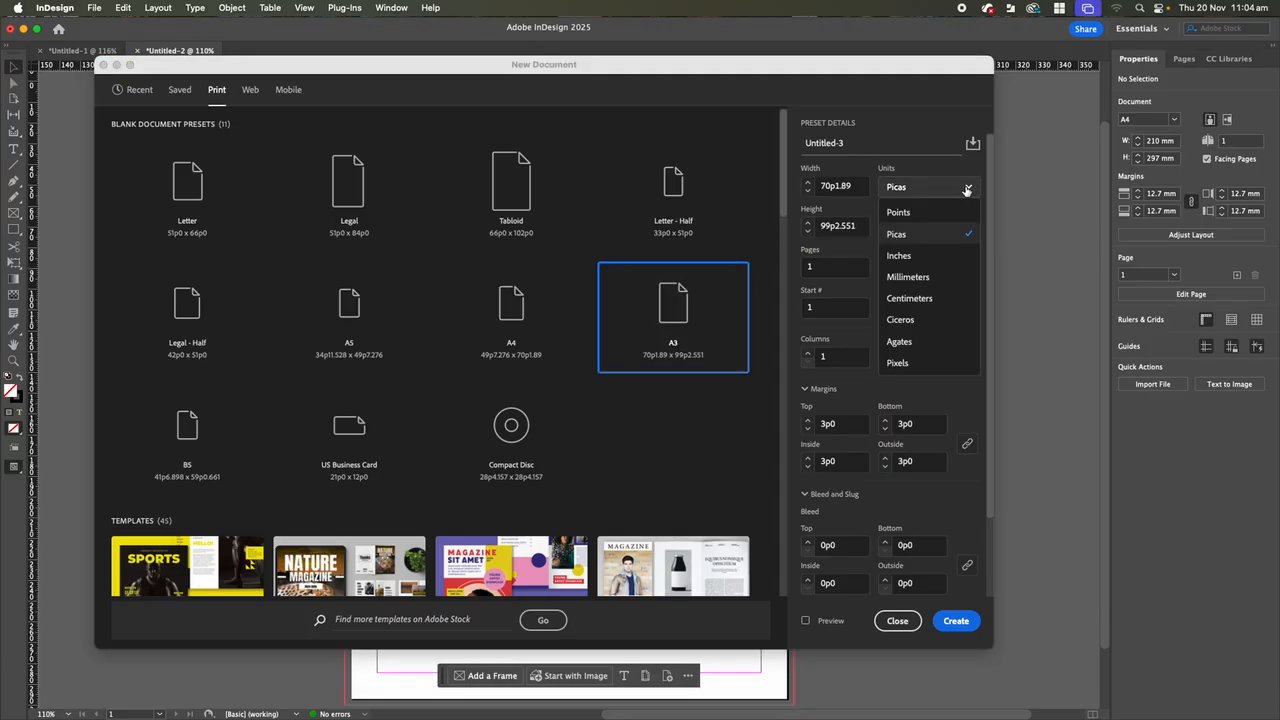
click(932, 278)
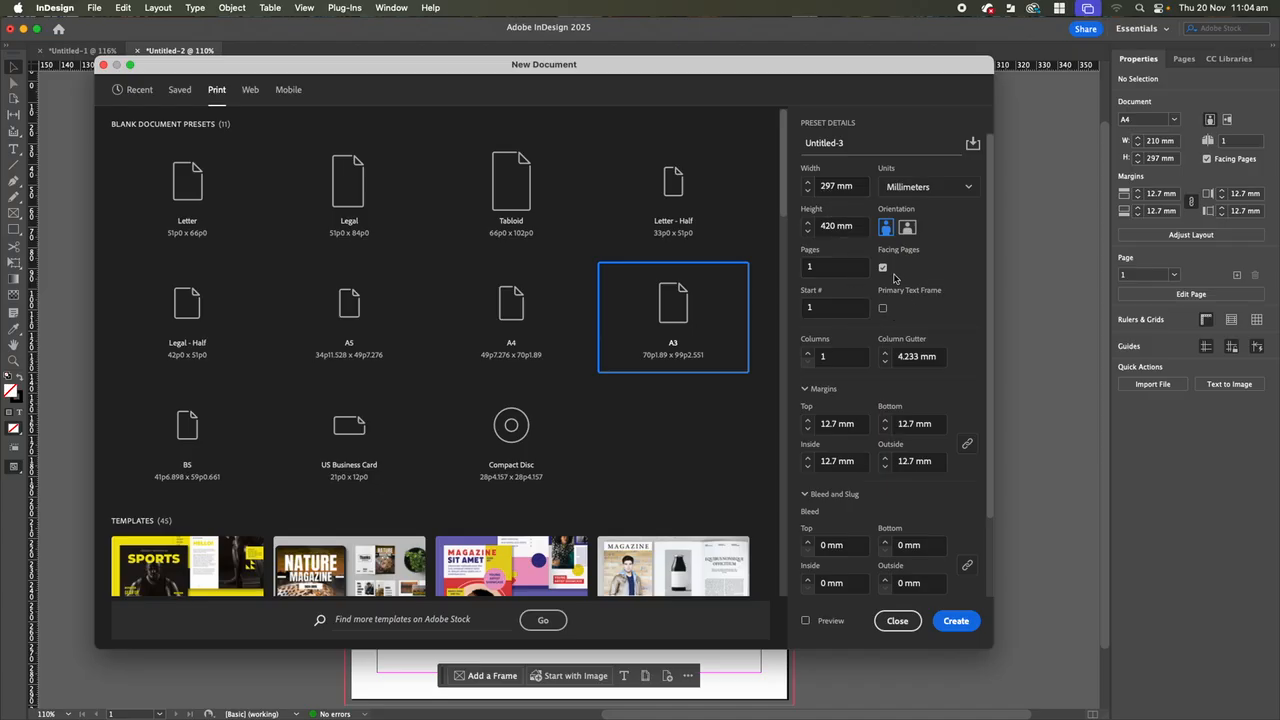
click(883, 269)
Set a linked 3 mm bleed on all four sides and create the A3 document.
scroll(838, 420, down, 2)
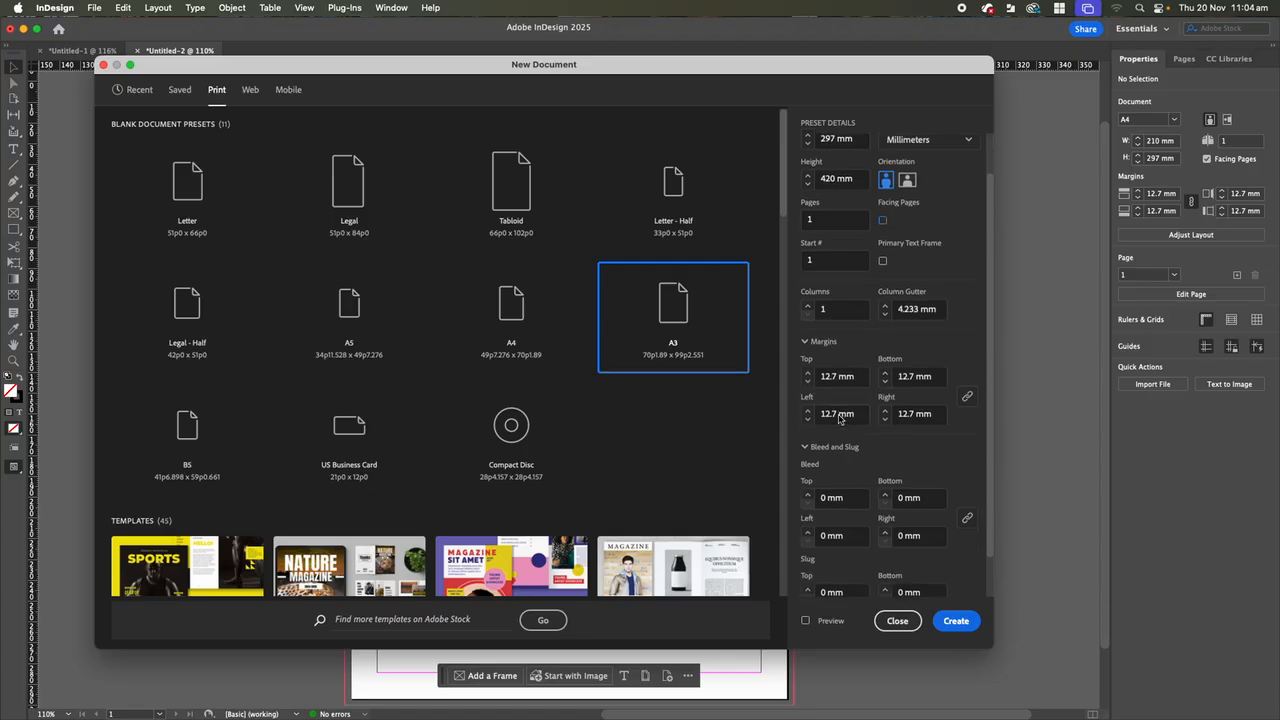
scroll(840, 419, down, 1)
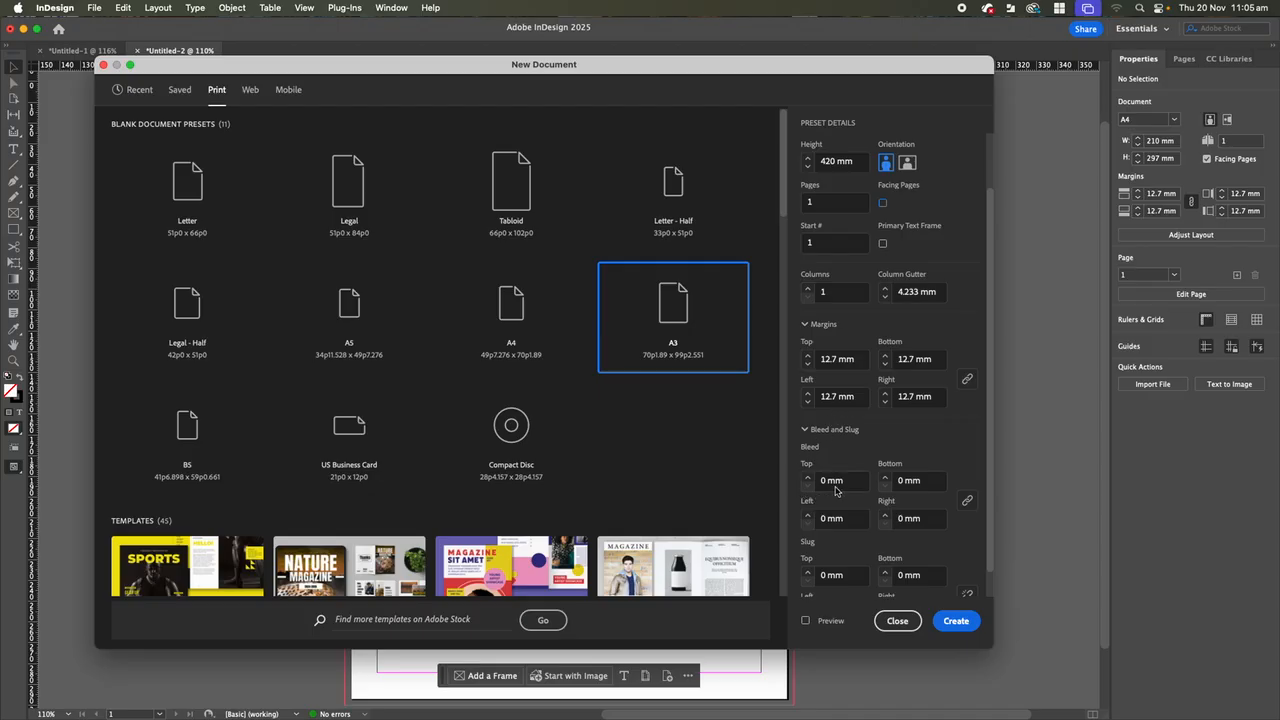
scroll(838, 490, down, 1)
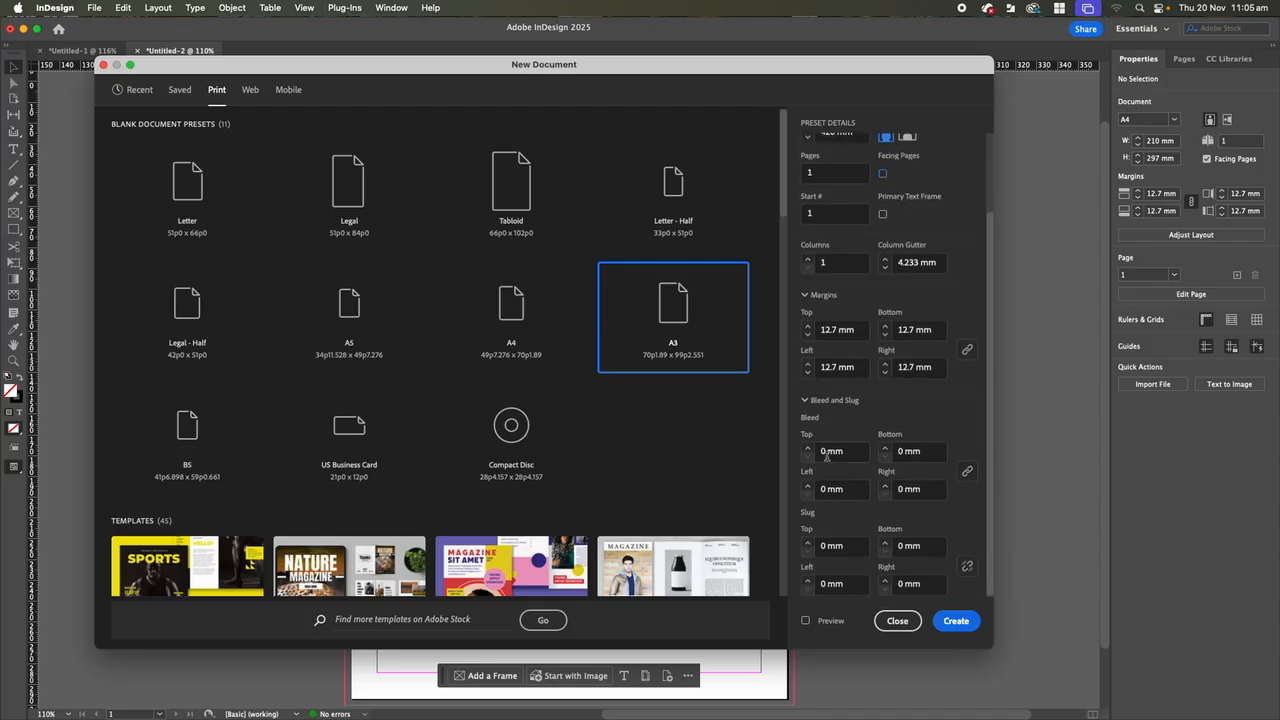
click(826, 452)
drag(826, 452, 816, 454)
text(3)
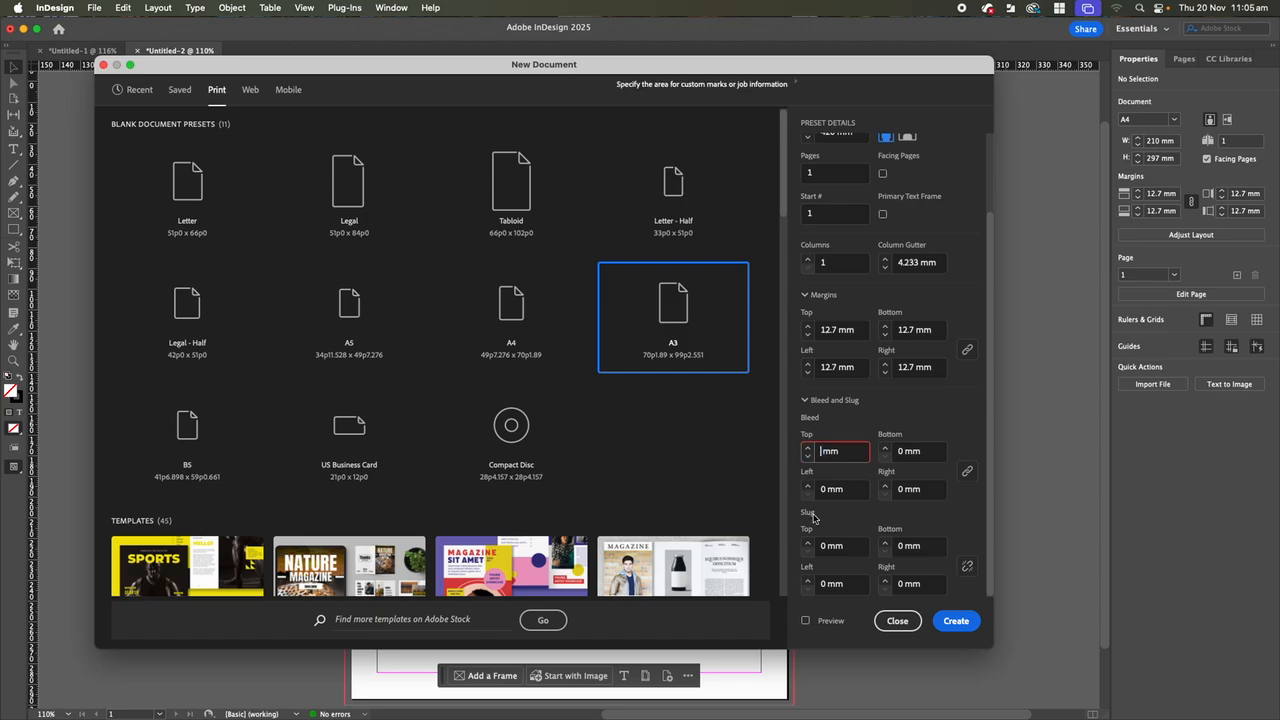
click(968, 476)
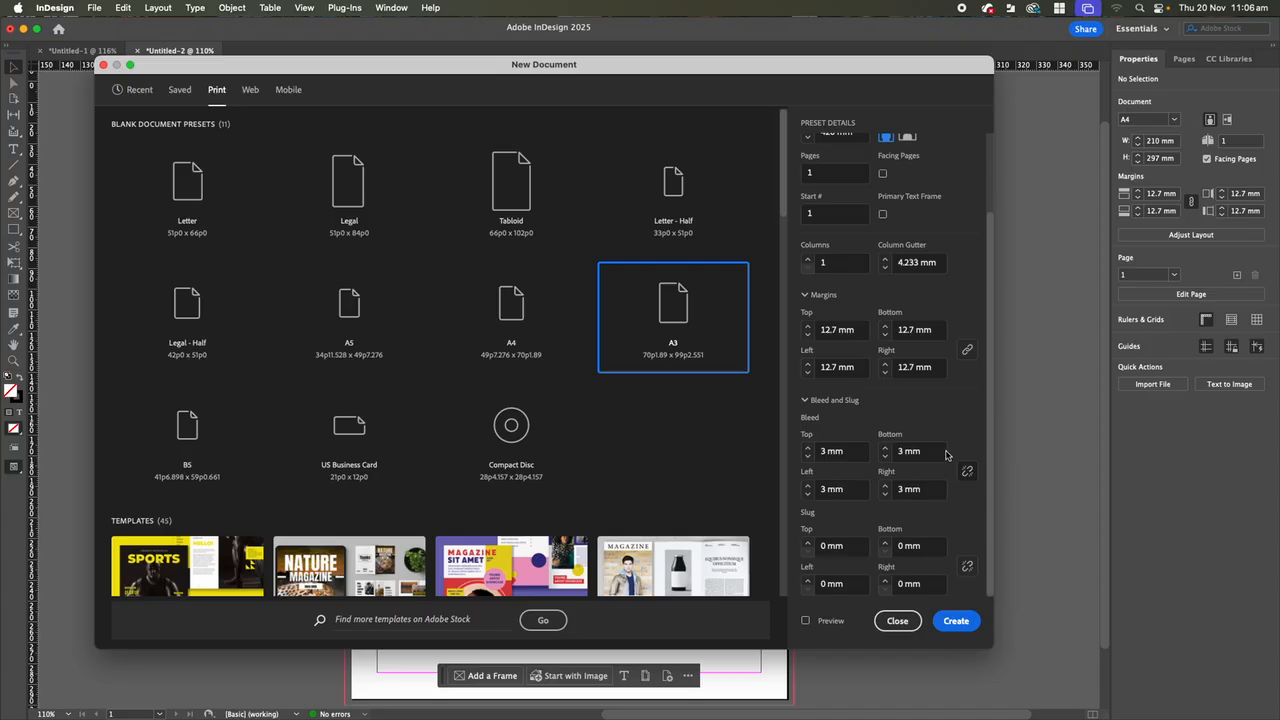
scroll(886, 335, up, 3)
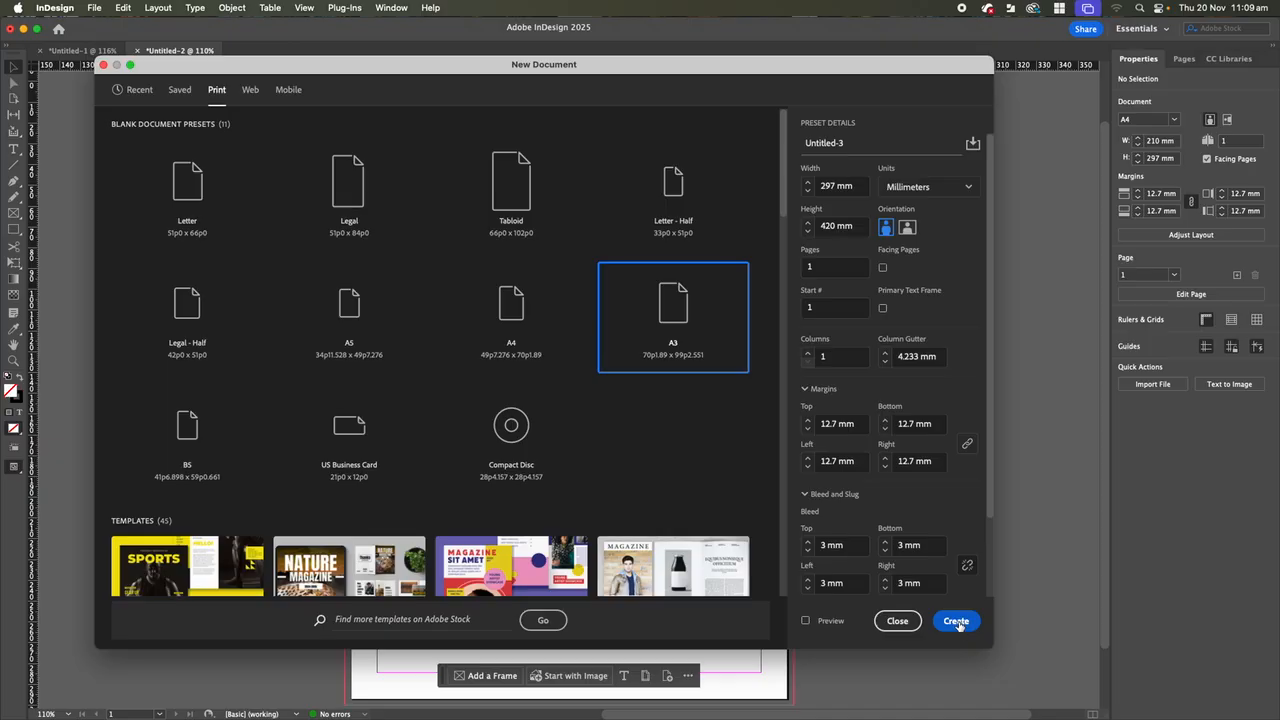
click(958, 621)
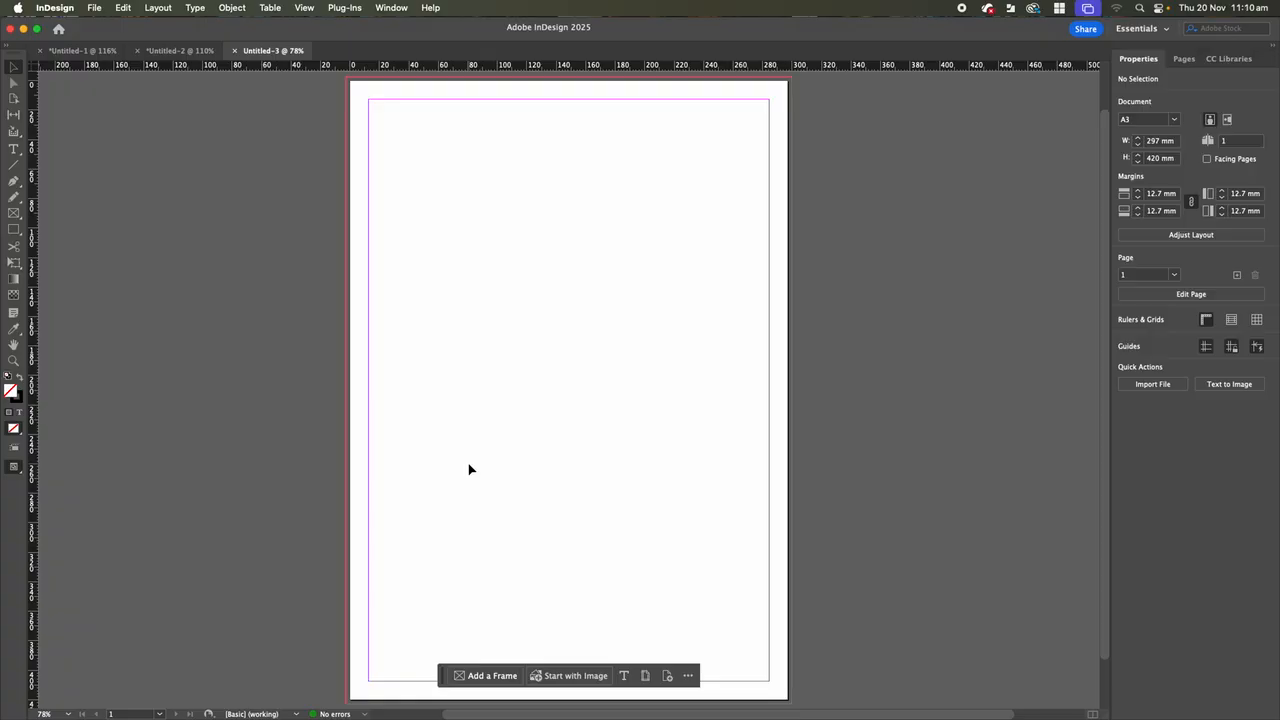
Switch to Photoshop and start a new document from the A3 print preset.
mouse_move(403, 716)
click(410, 690)
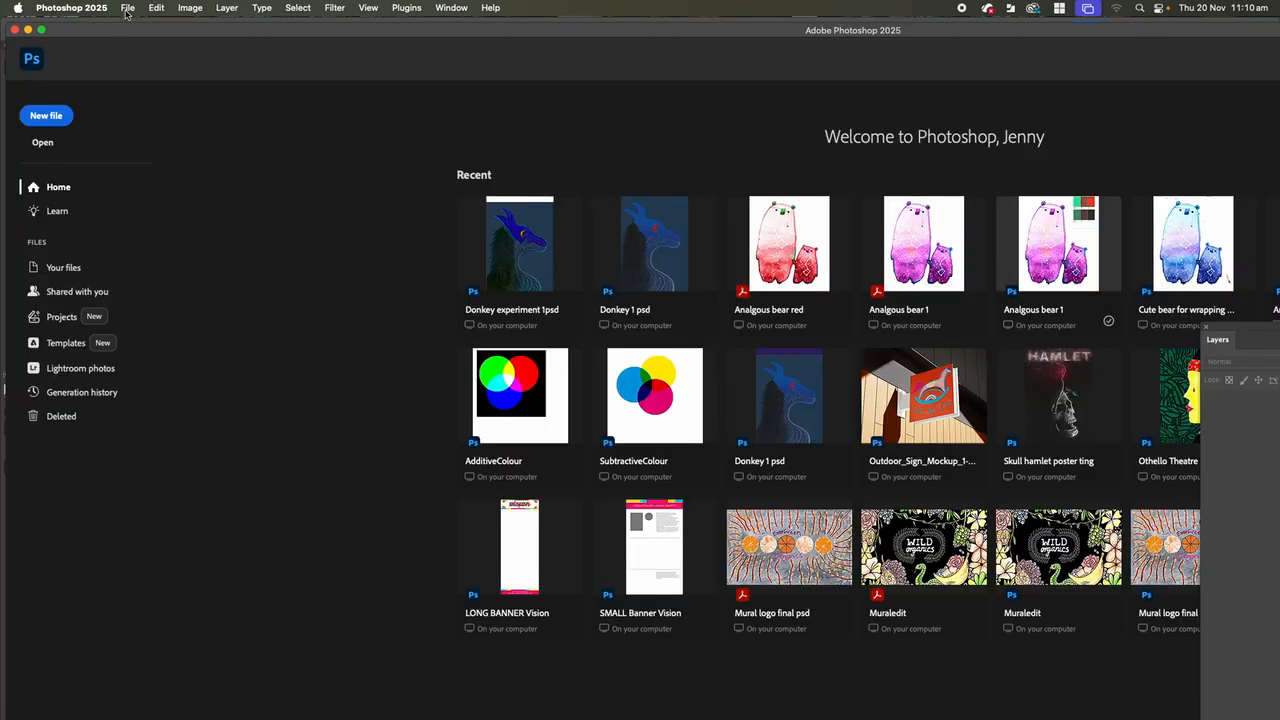
click(127, 9)
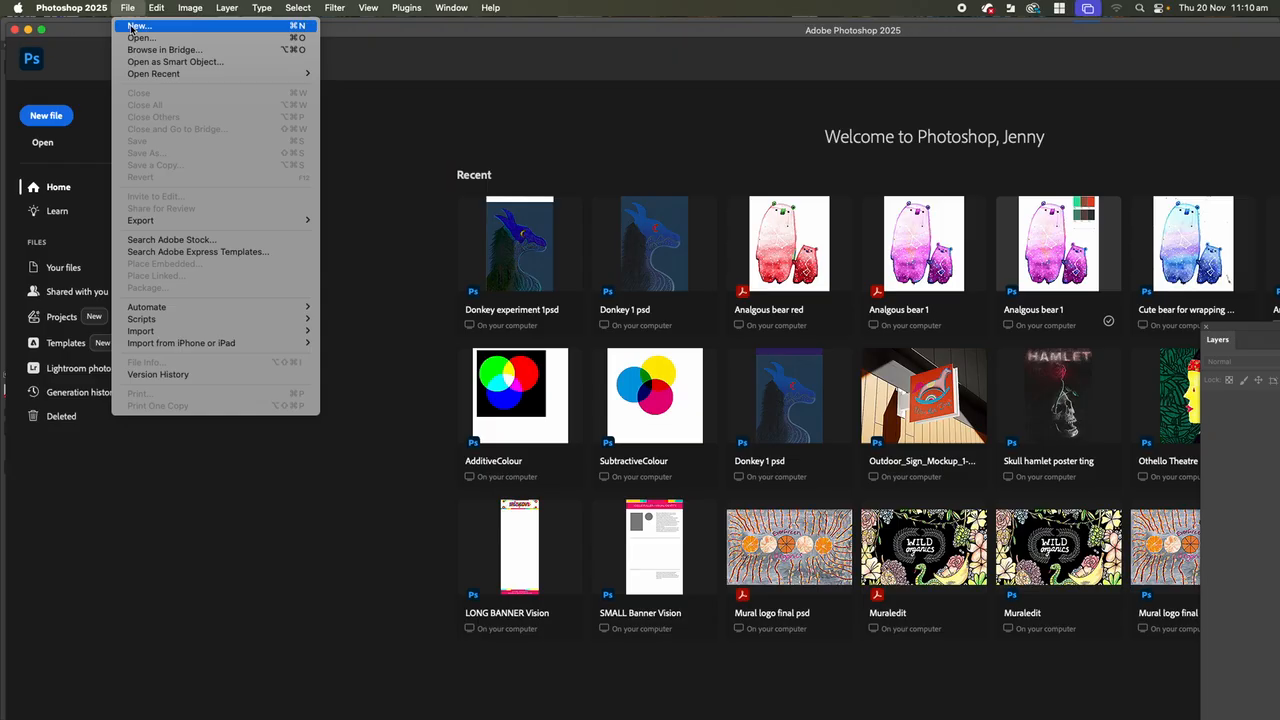
click(131, 26)
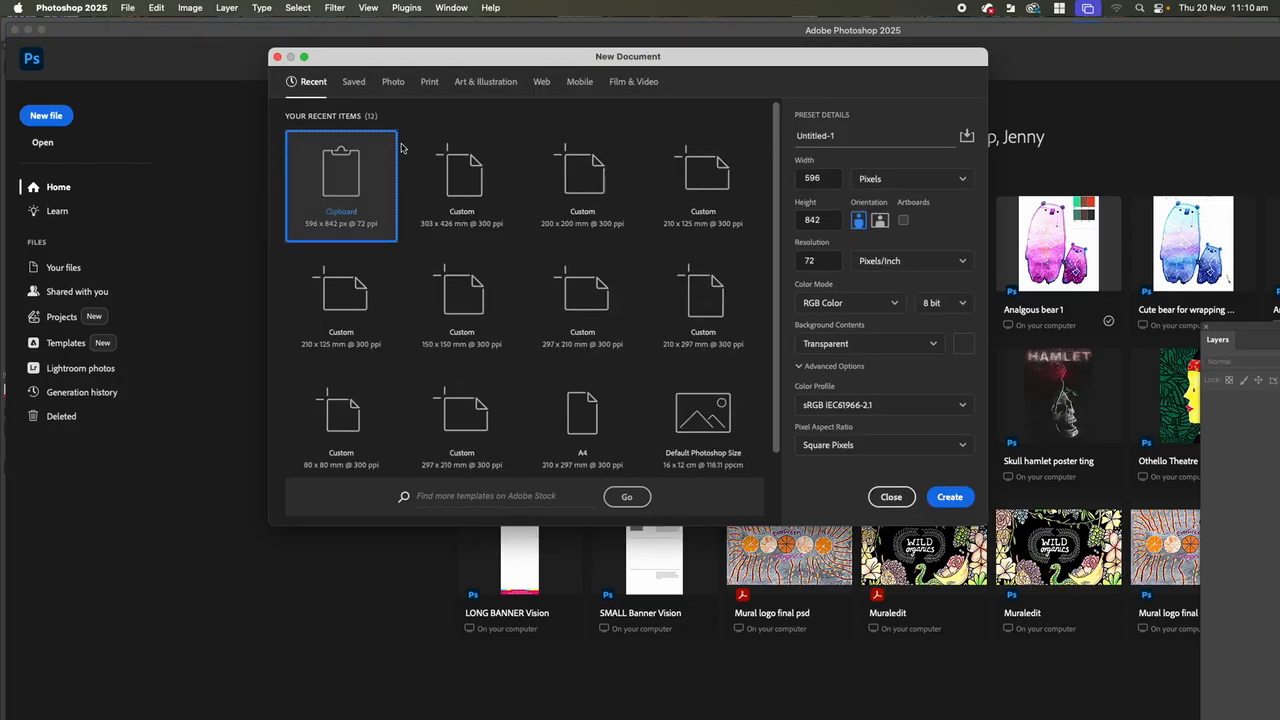
click(429, 82)
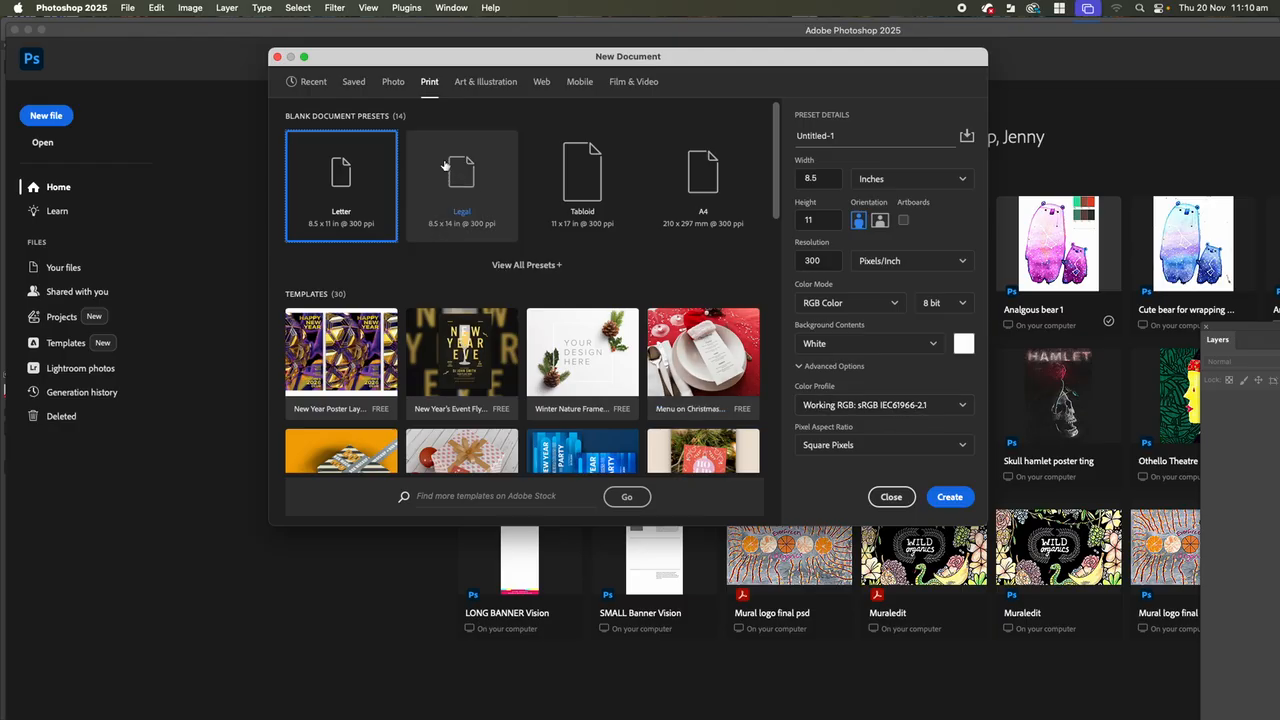
click(526, 266)
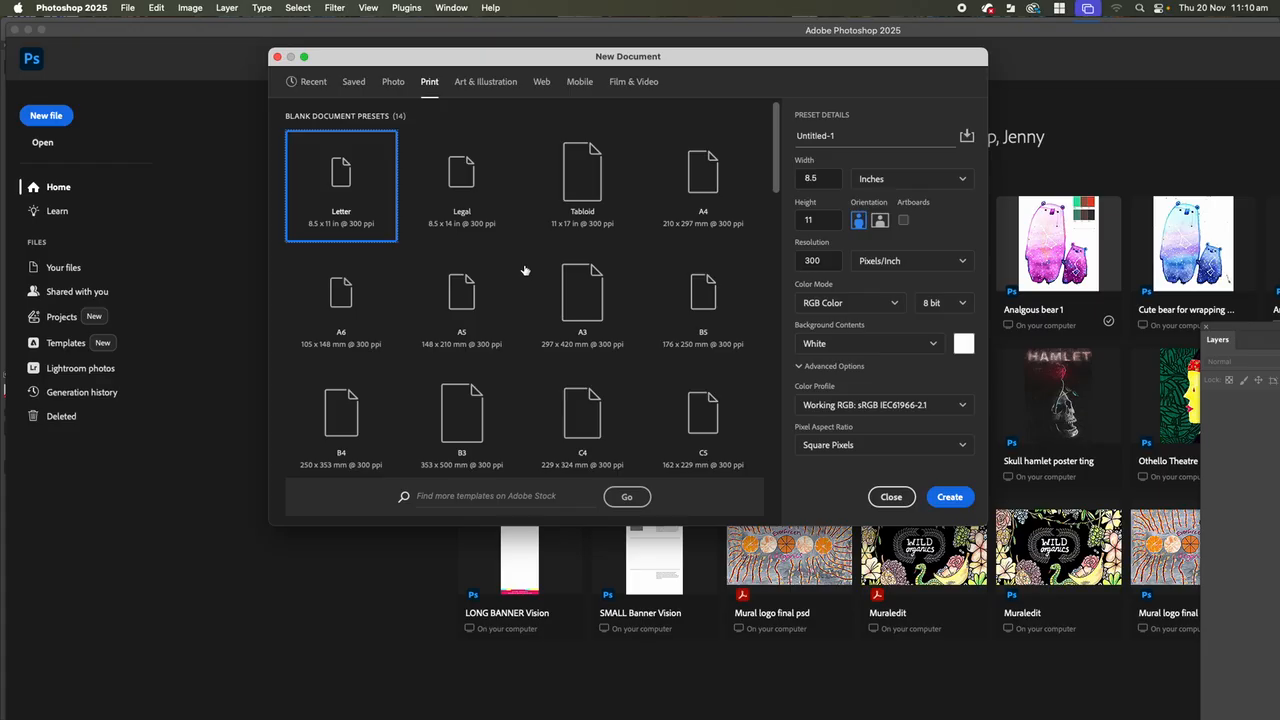
click(579, 314)
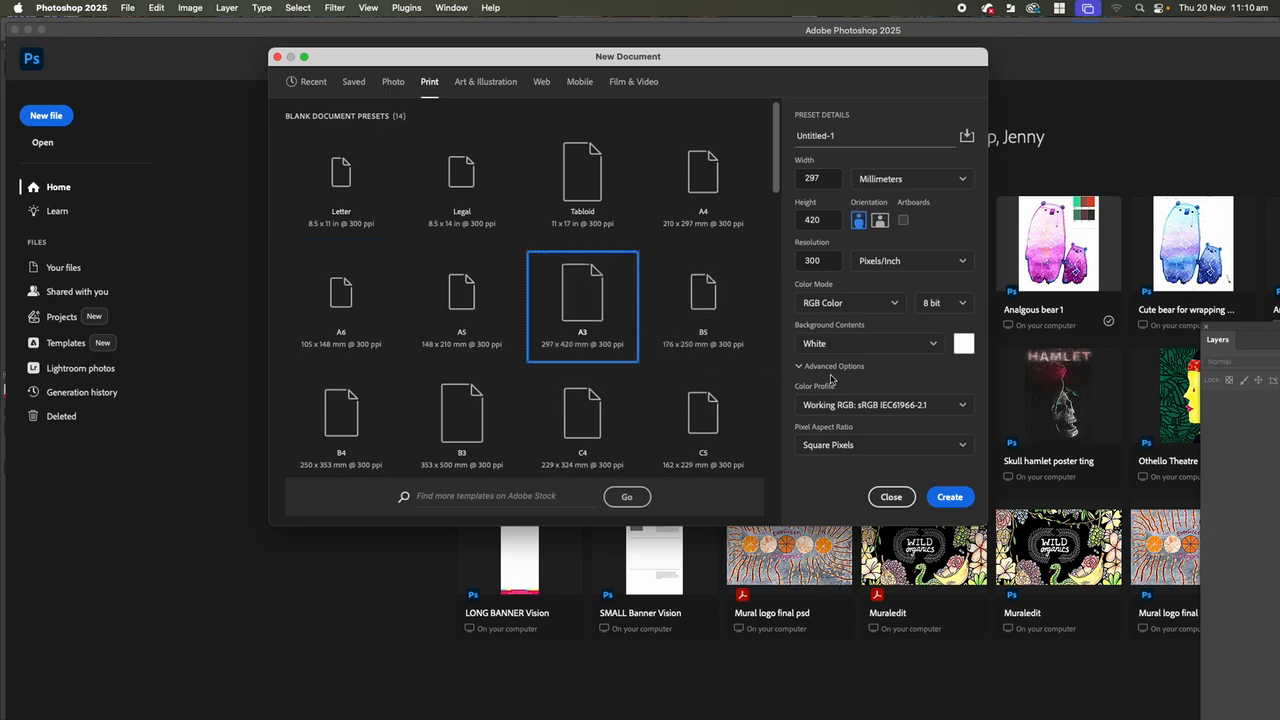
click(963, 406)
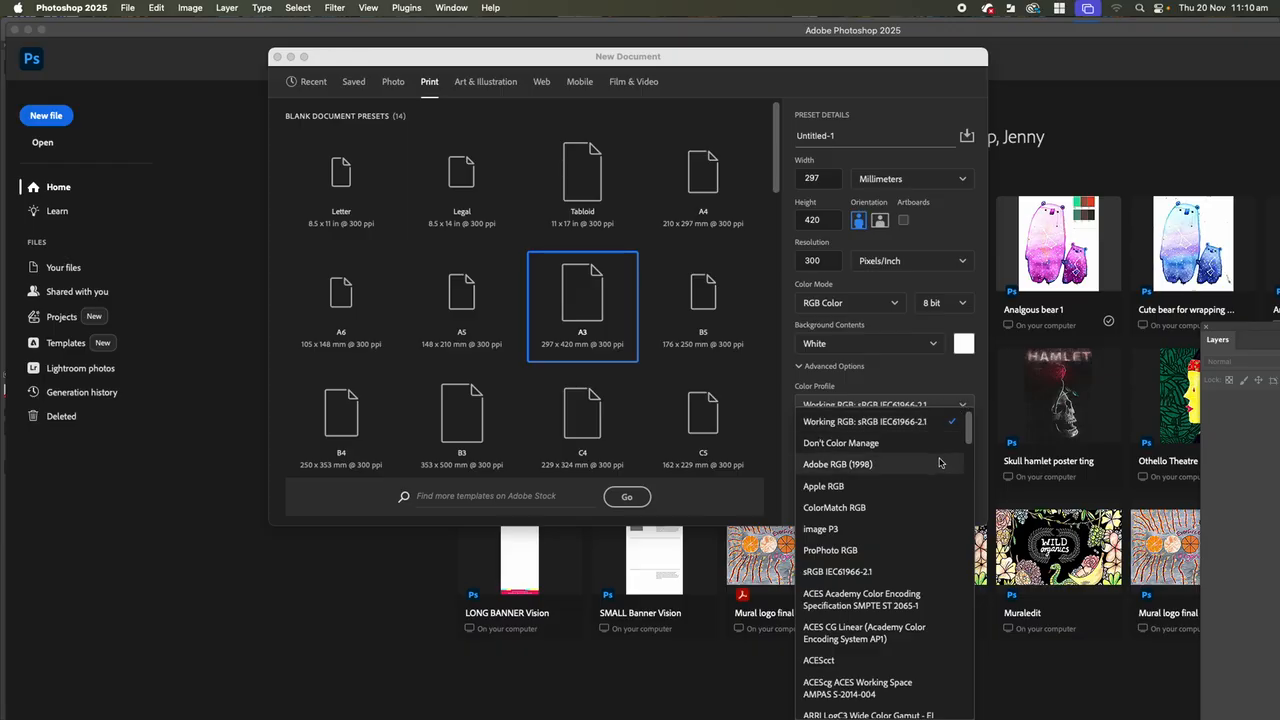
drag(971, 429, 967, 400)
click(829, 408)
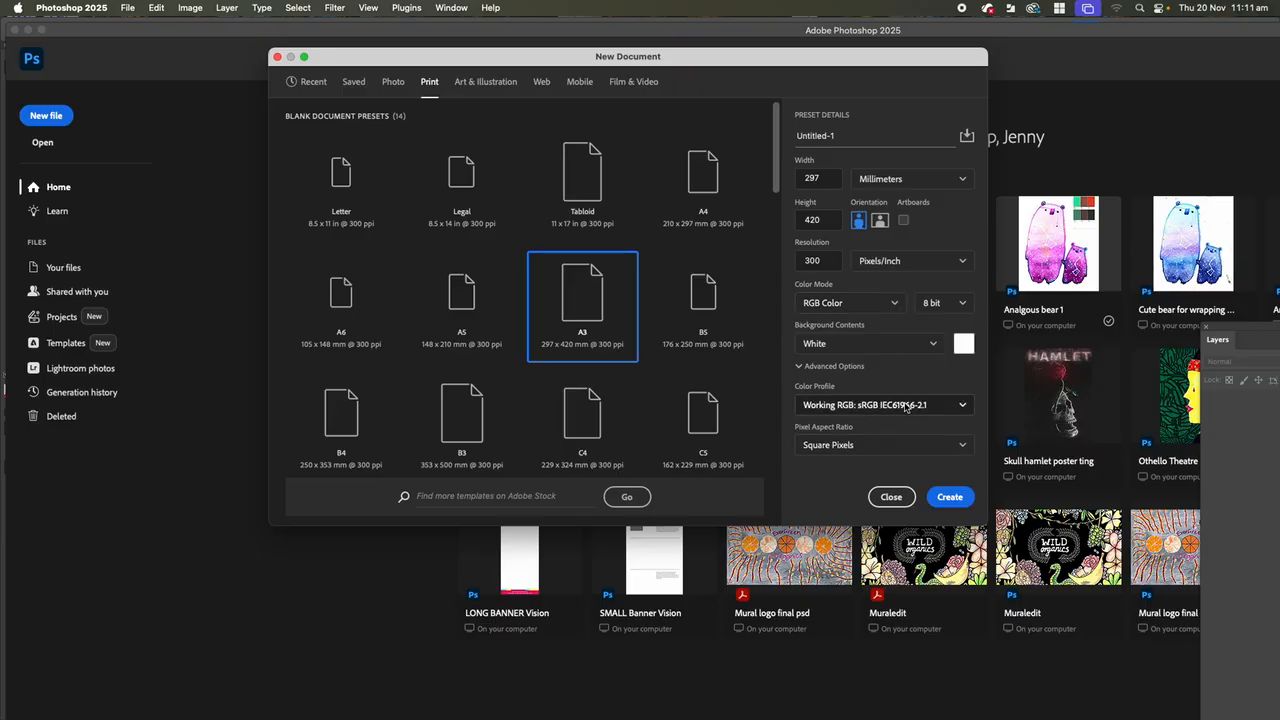
Set the new document's color profile to Adobe RGB (1998) and its background contents to Transparent.
click(834, 406)
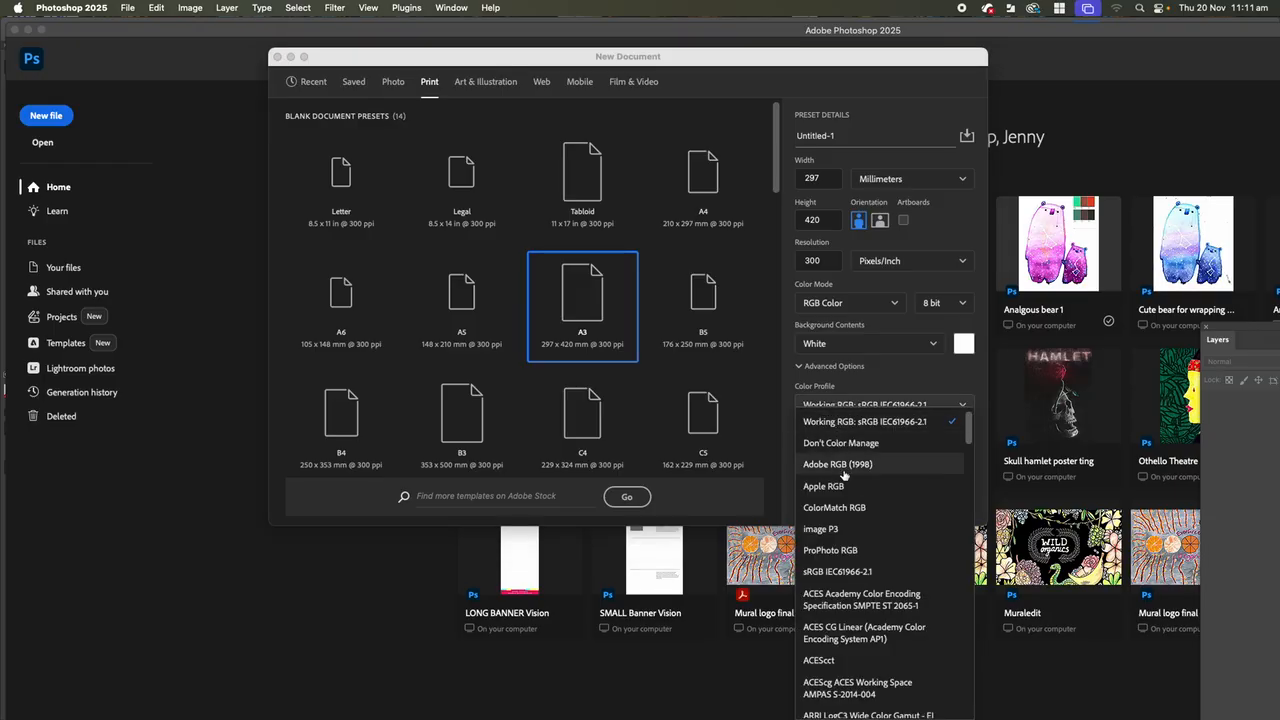
scroll(866, 704, down, 2)
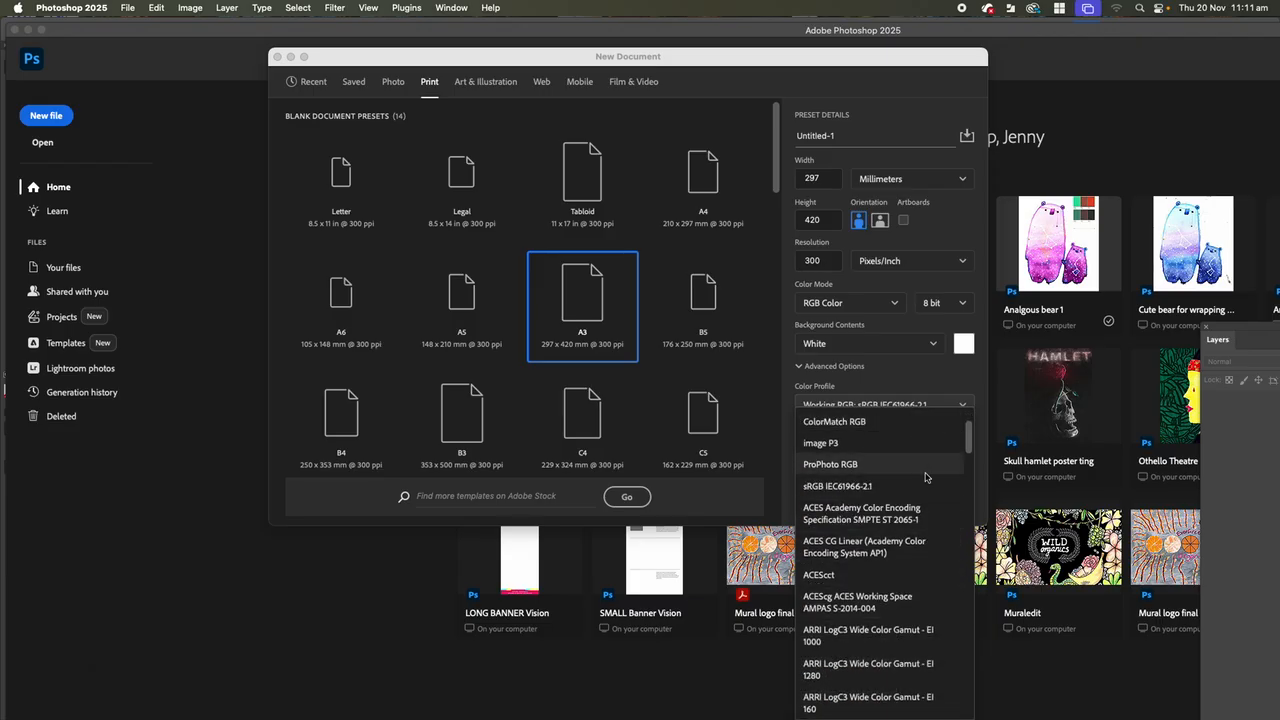
scroll(970, 445, up, 2)
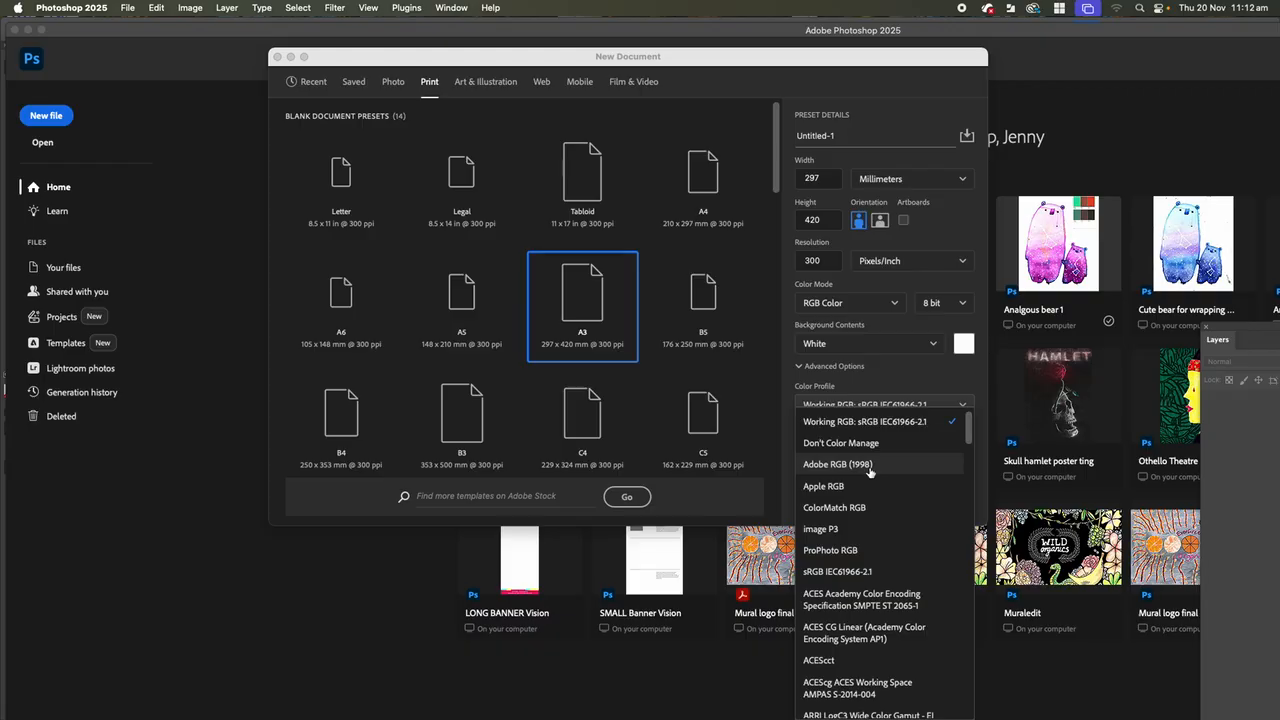
click(870, 468)
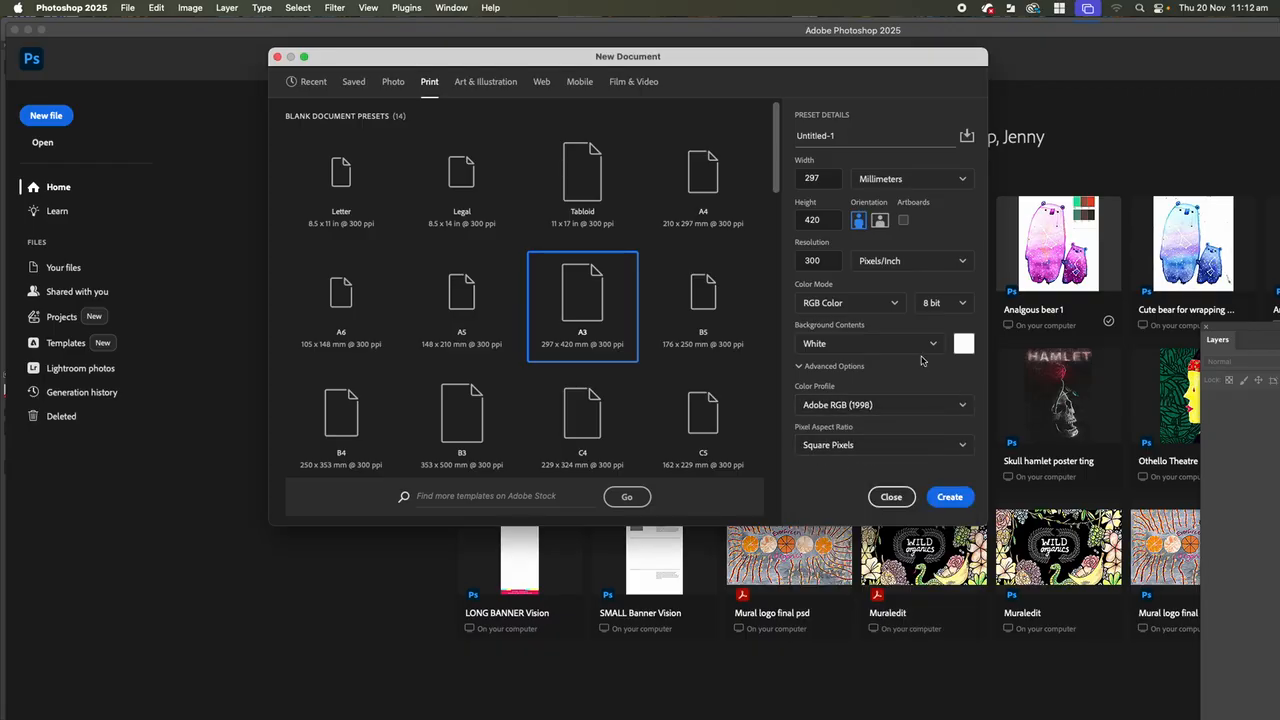
click(933, 349)
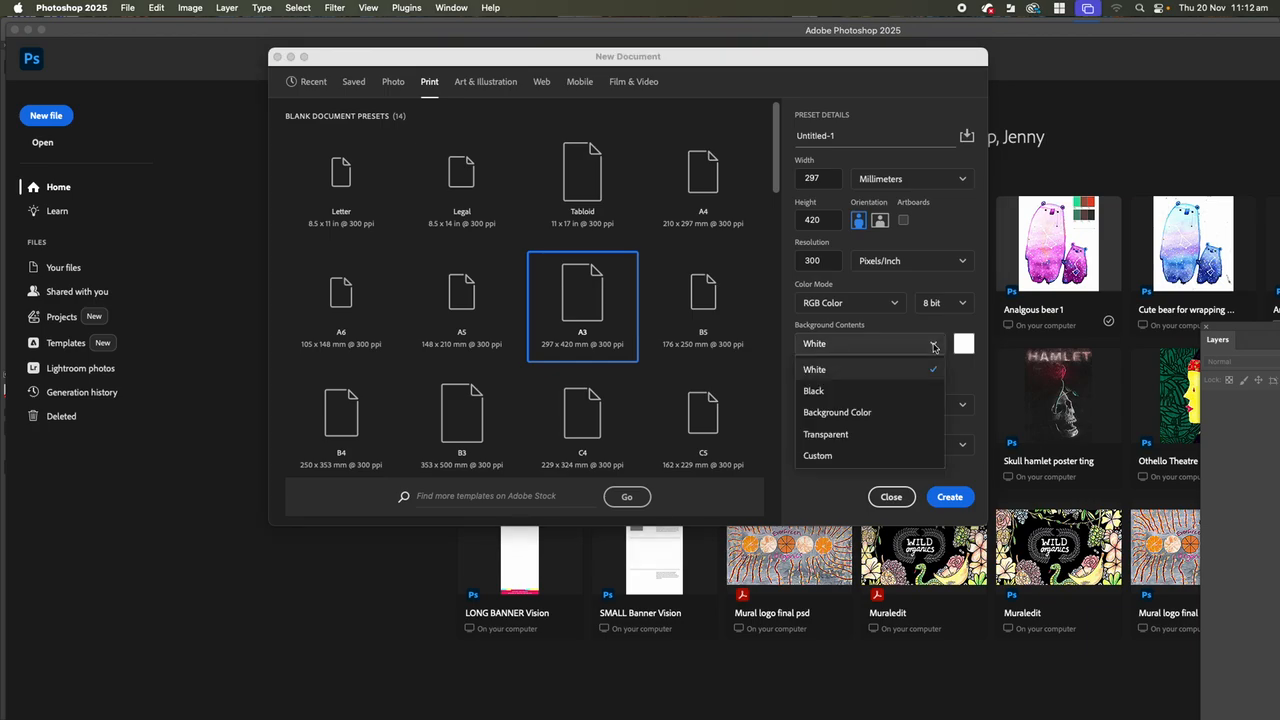
click(830, 434)
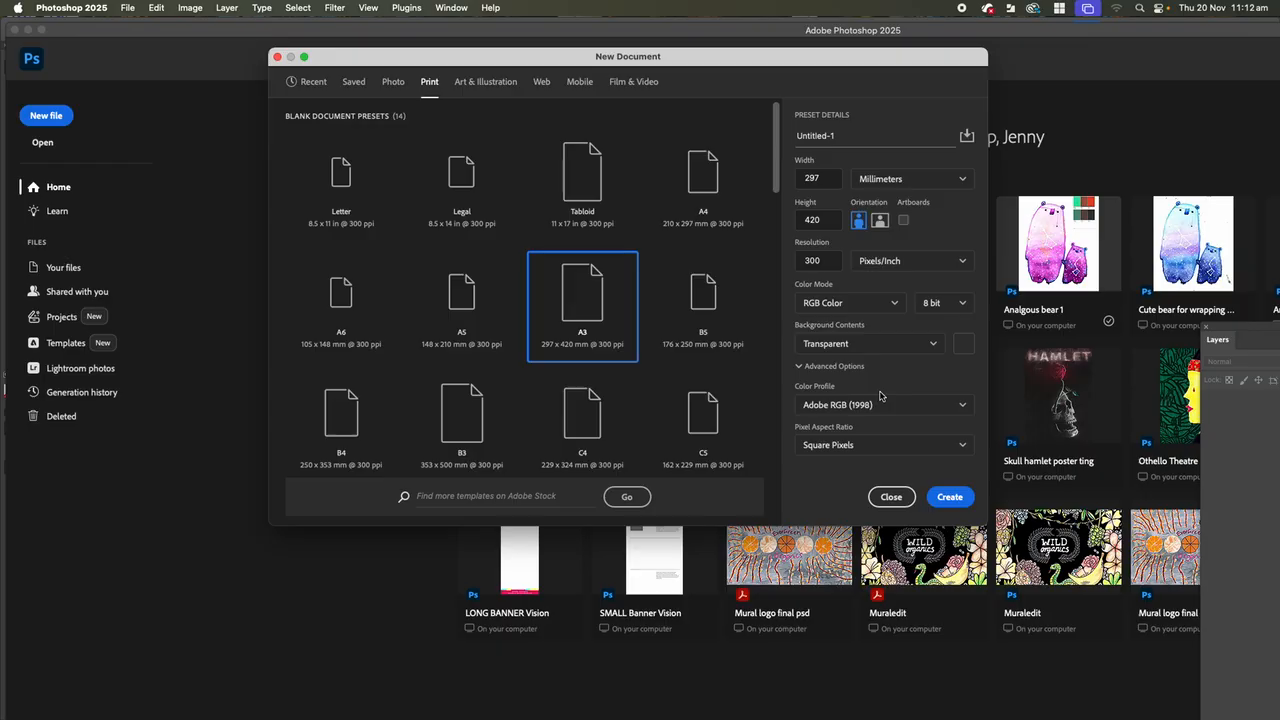
Set the document height to 426 mm and the width to 303 mm, and create the document.
double_click(825, 218)
click(828, 221)
key(BackSpace)
text(6)
click(821, 179)
text(303)
click(952, 501)
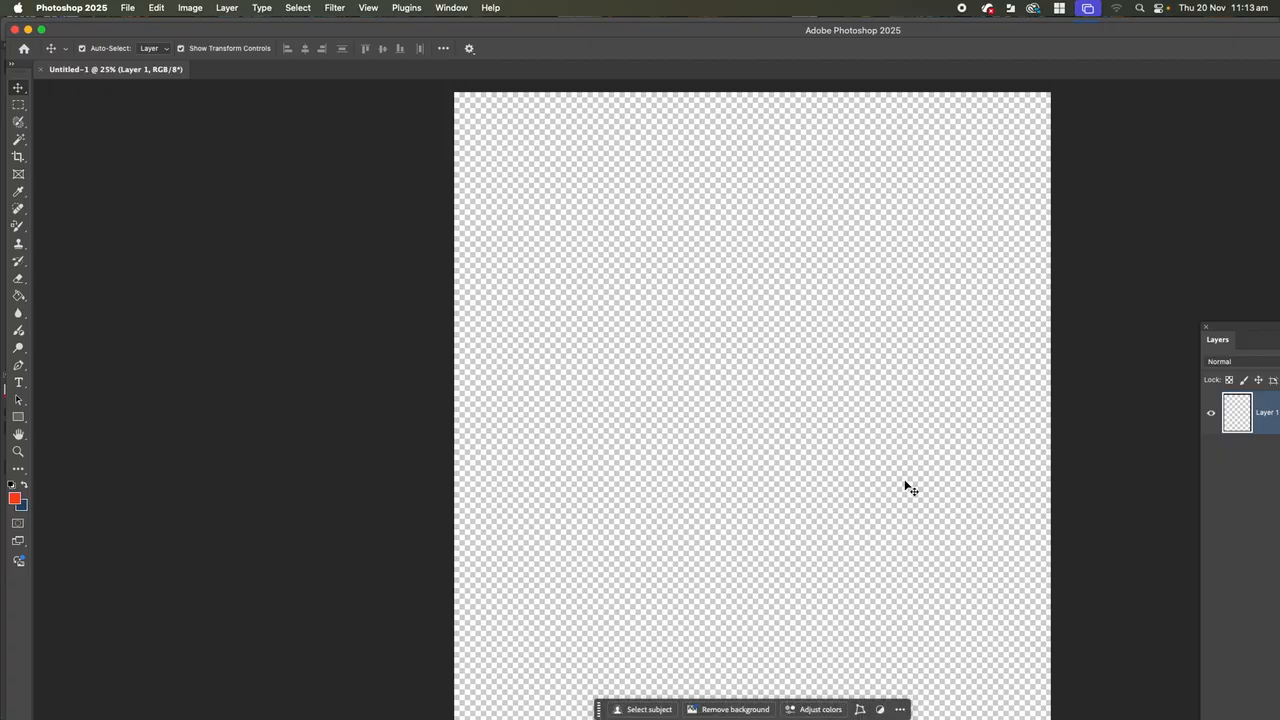
Review the new document's dimensions and resolution in Image Size.
scroll(894, 478, up, 3)
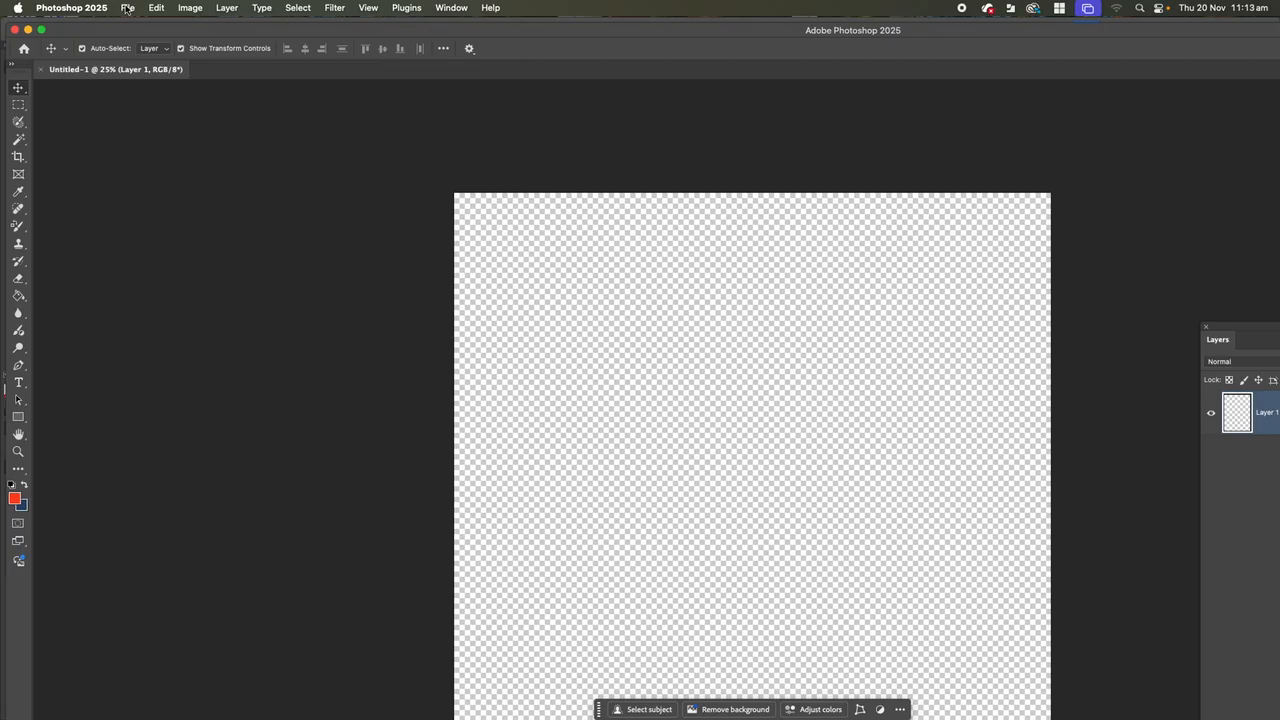
click(193, 13)
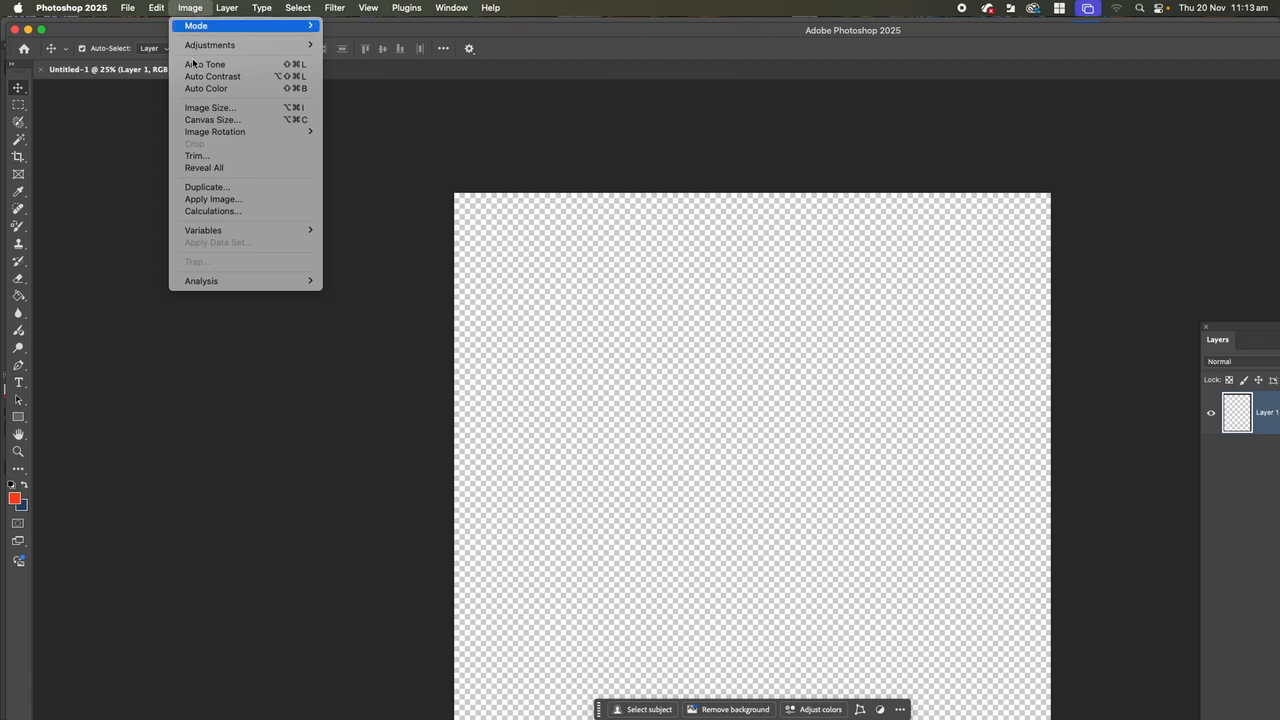
click(206, 108)
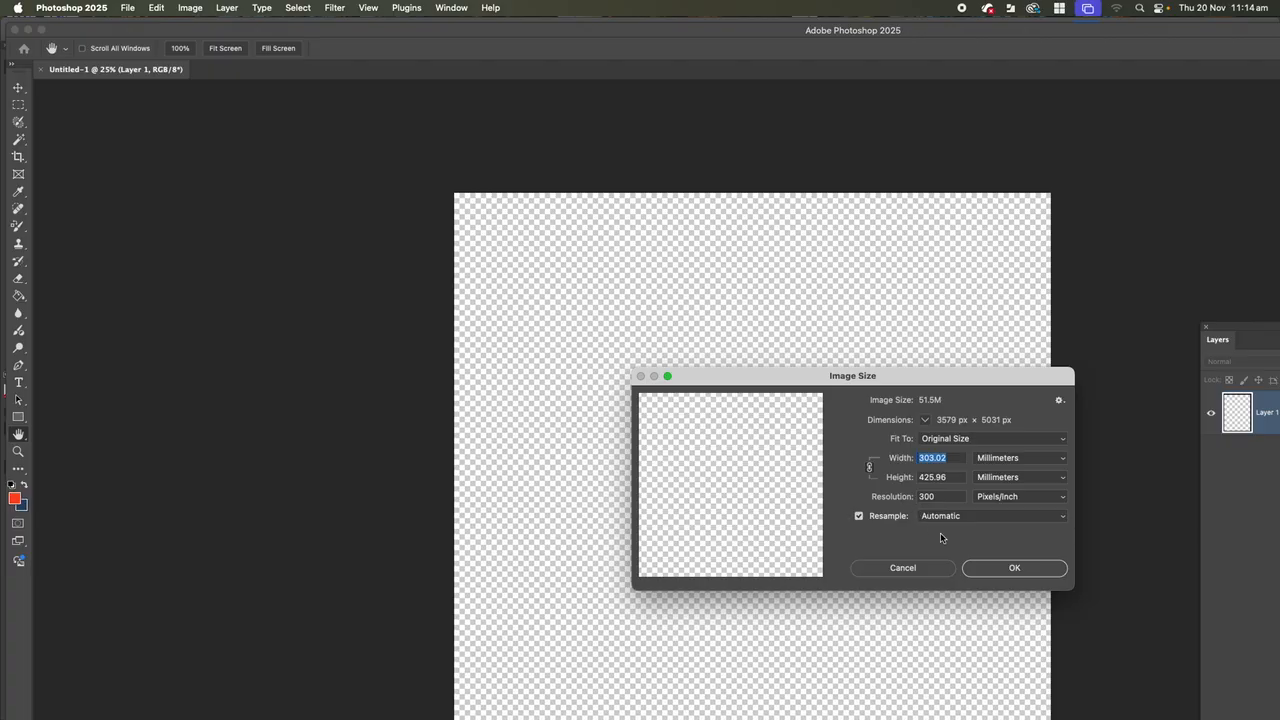
click(1004, 571)
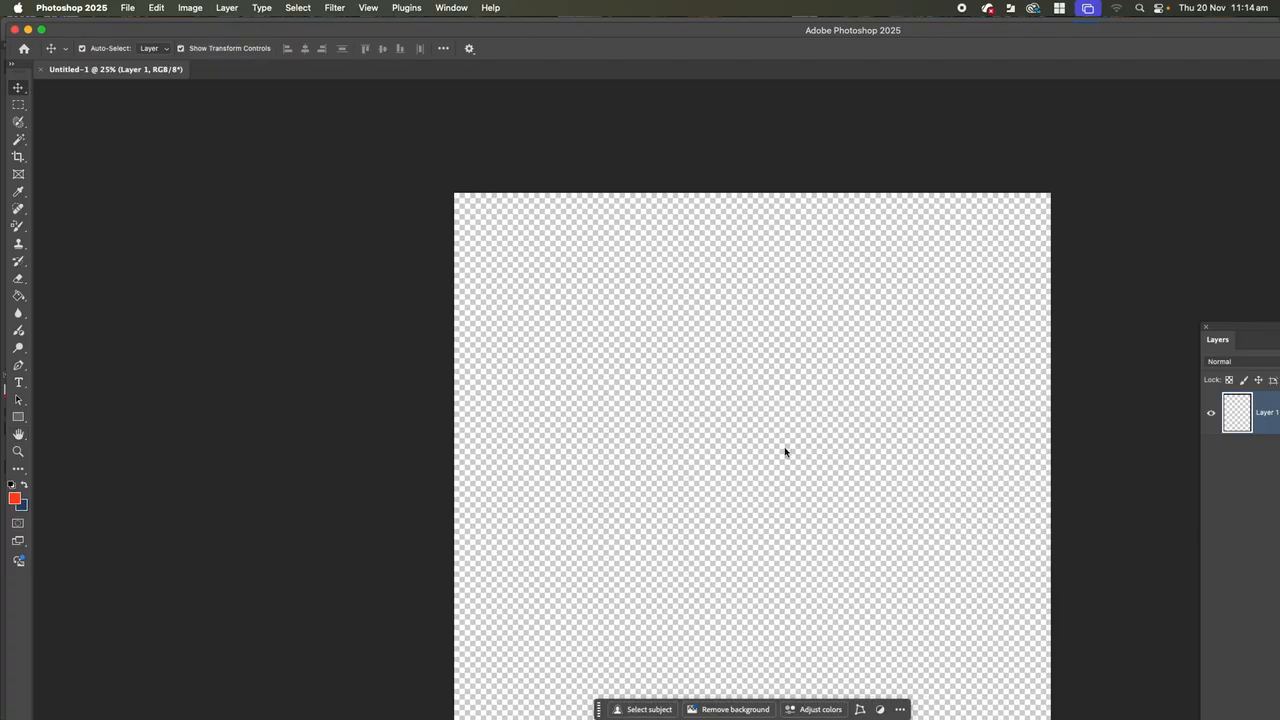
scroll(160, 235, down, 3)
scroll(158, 234, up, 2)
scroll(158, 235, up, 2)
scroll(158, 234, down, 2)
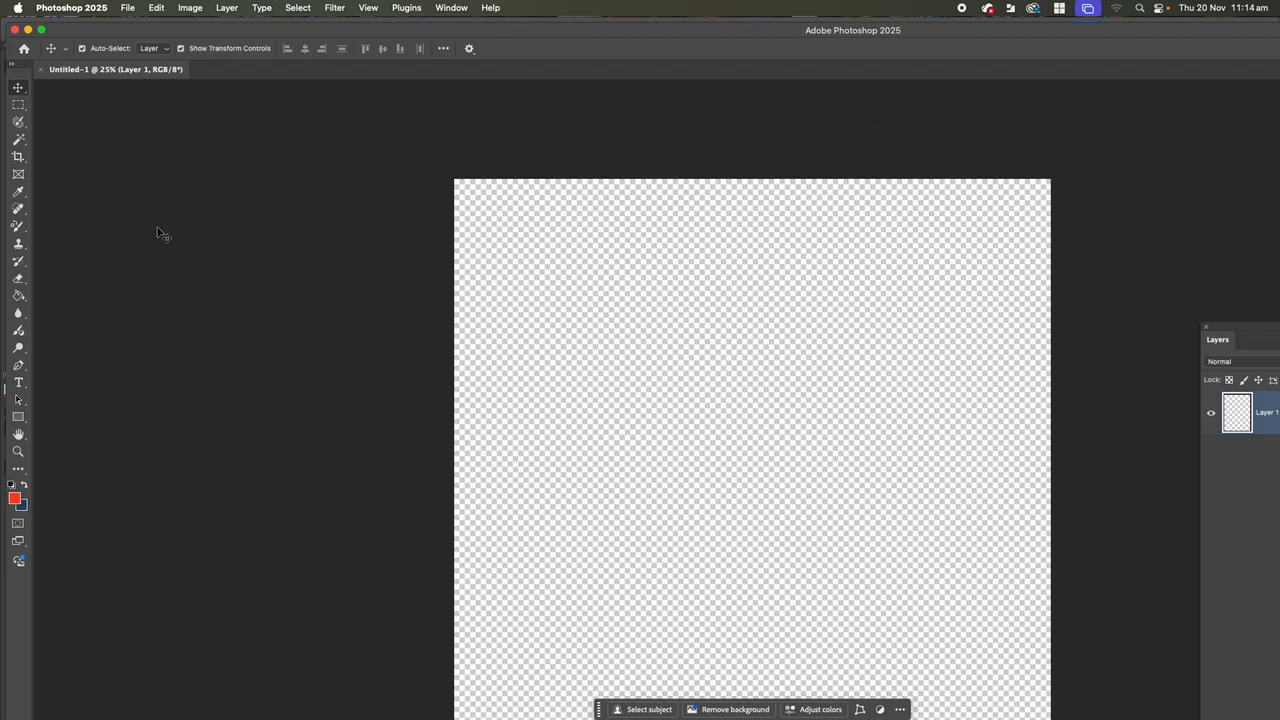
scroll(160, 234, down, 1)
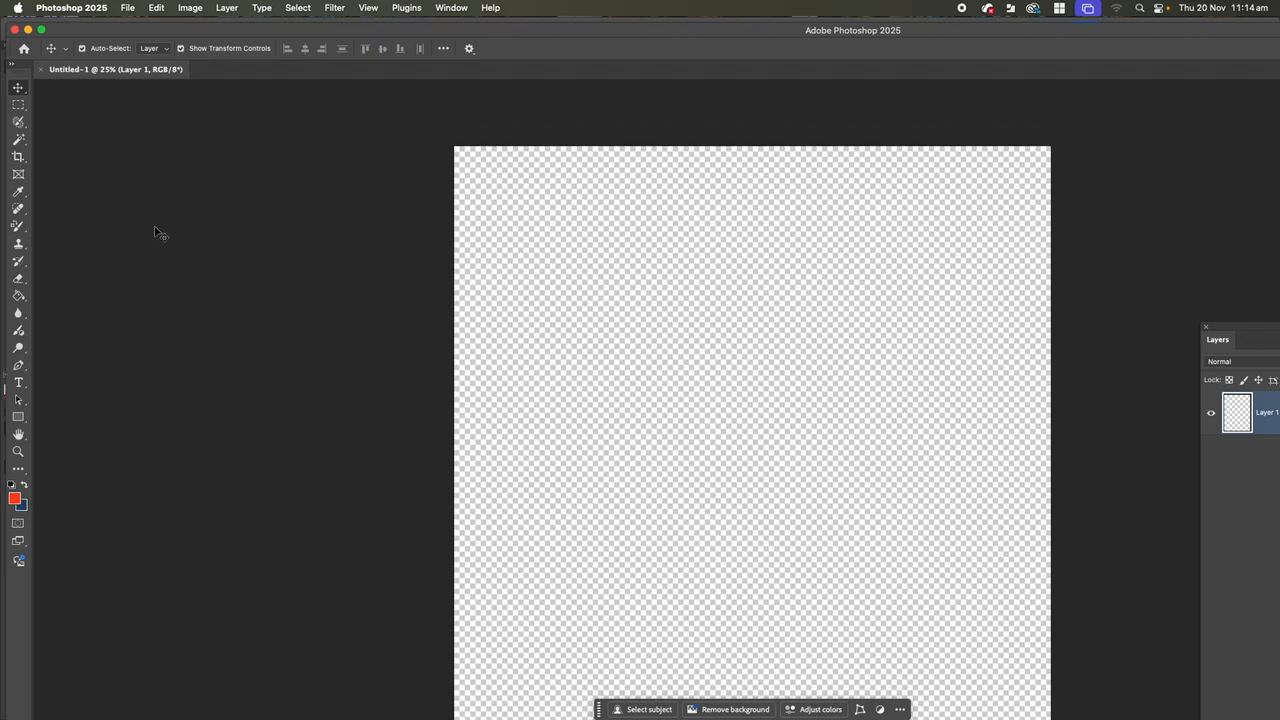
scroll(160, 234, up, 2)
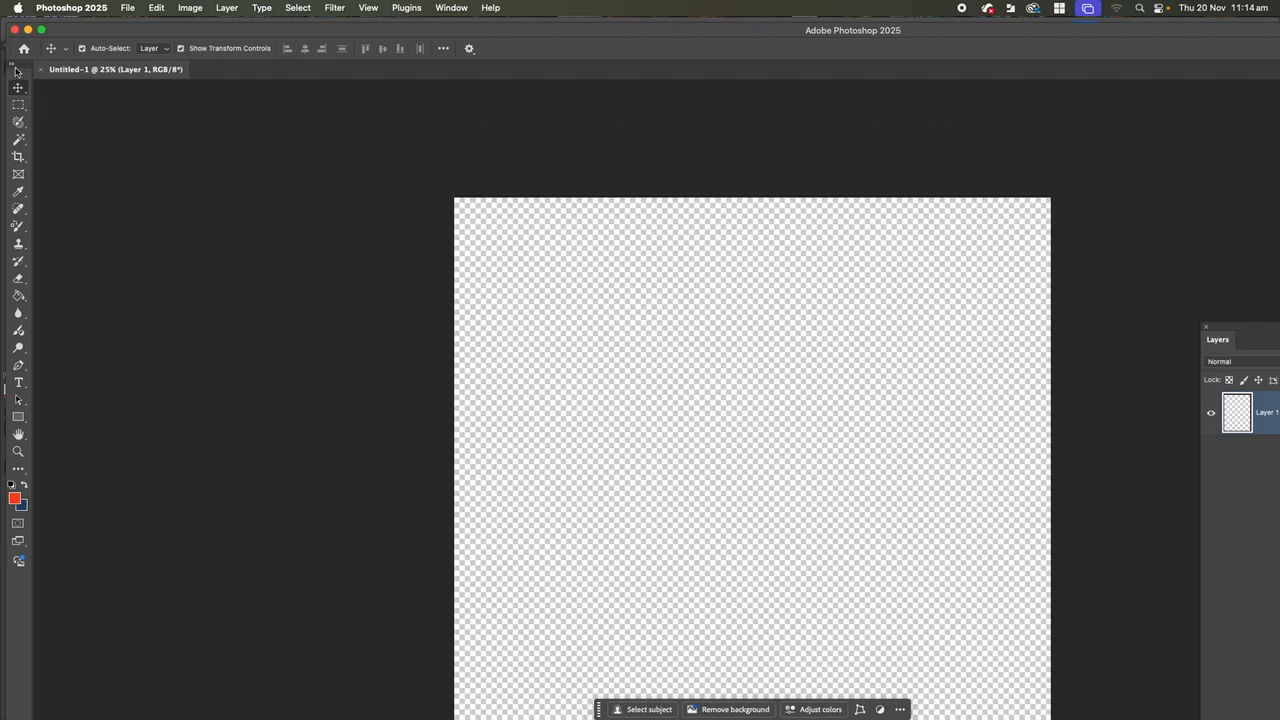
Undock the Tools panel so it floats clear of the window edge, and show the rulers around the canvas.
drag(21, 69, 40, 146)
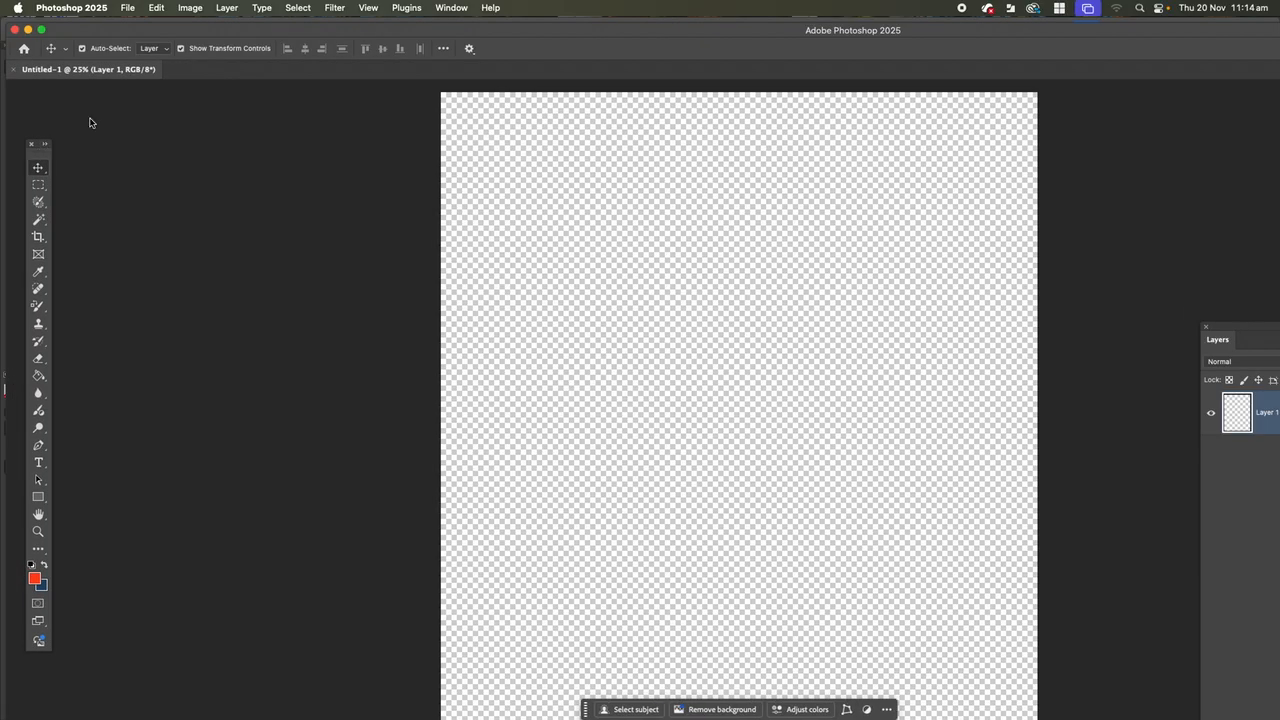
key(super+r)
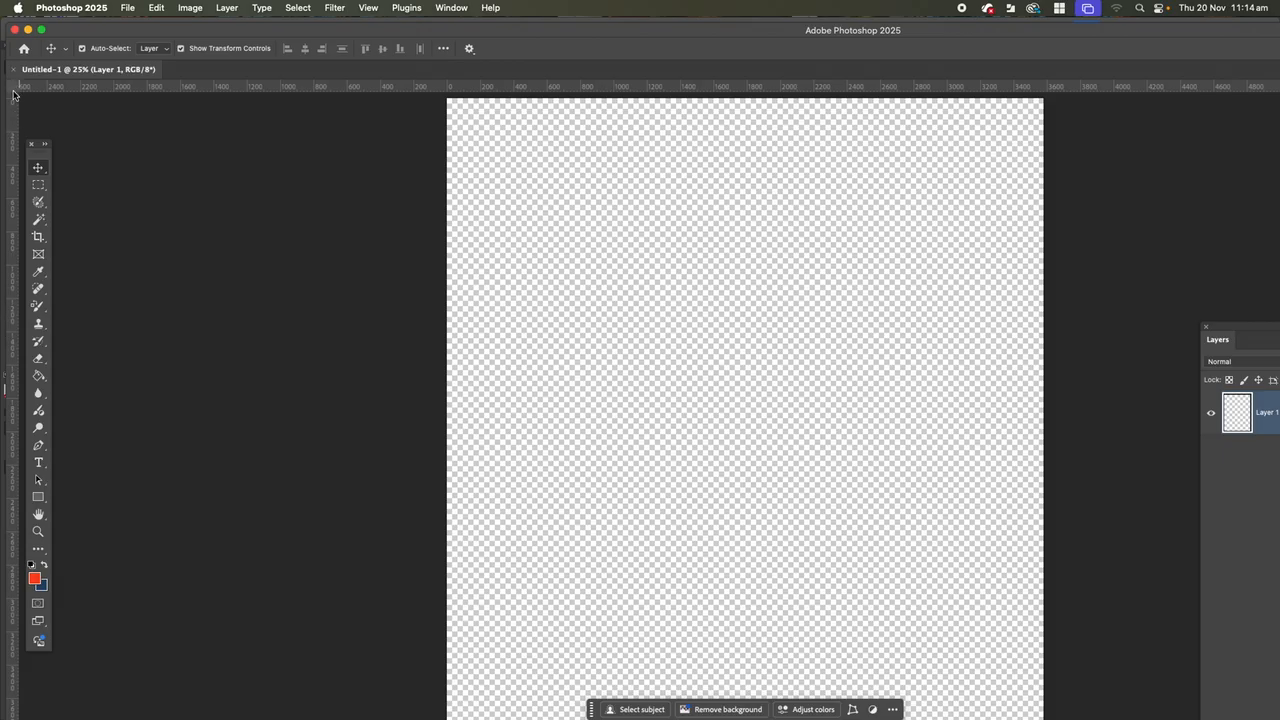
Set the ruler origin at the canvas's top-left corner and place a vertical guide just inside the left edge.
scroll(490, 263, up, 1)
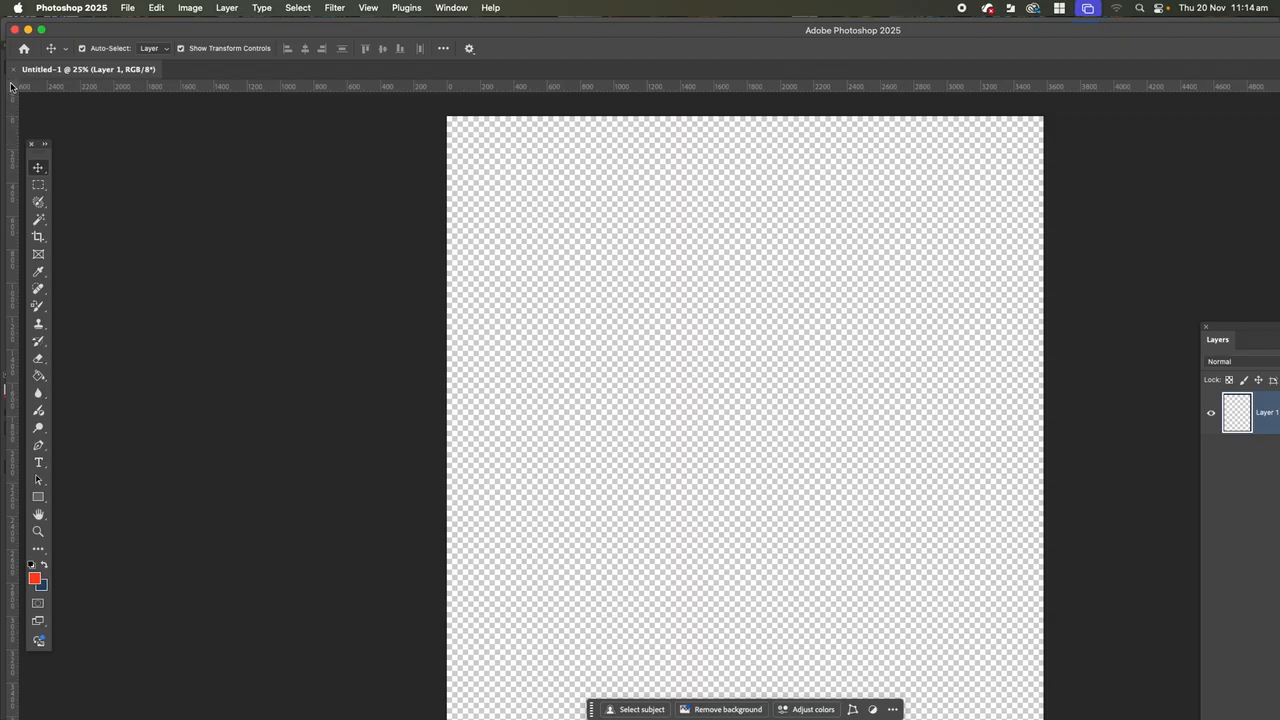
drag(10, 85, 447, 117)
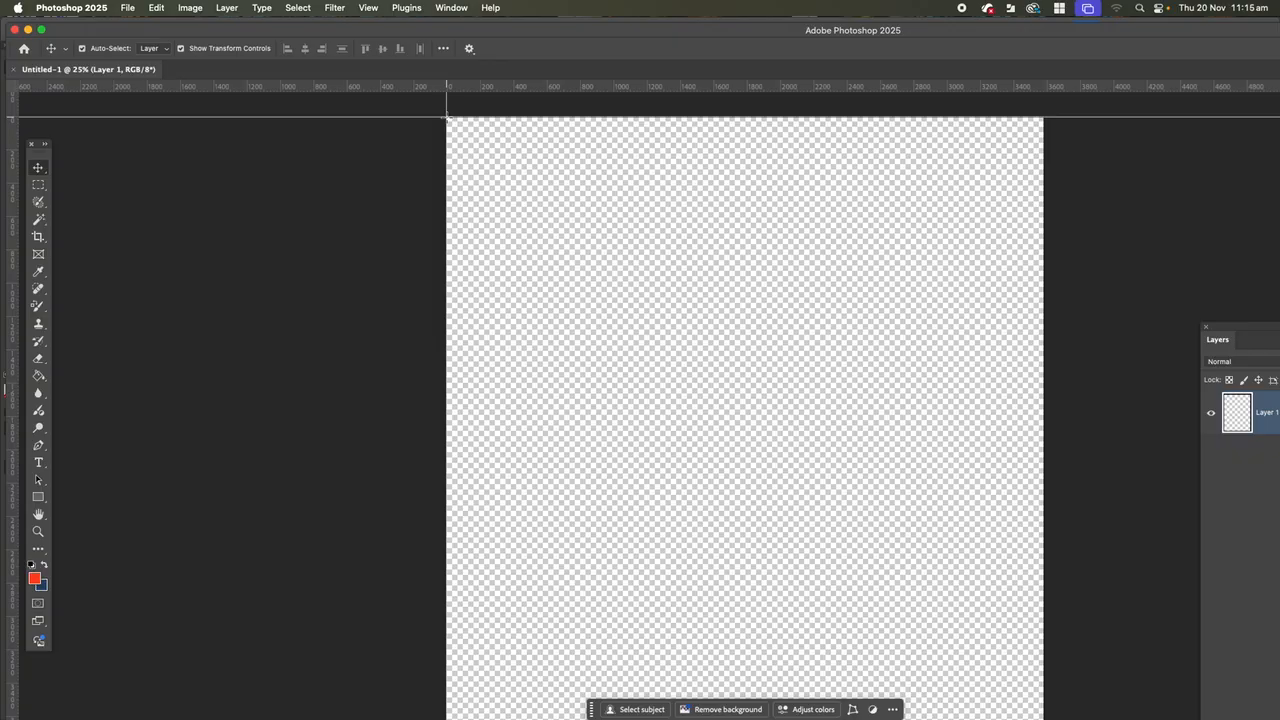
drag(447, 117, 447, 117)
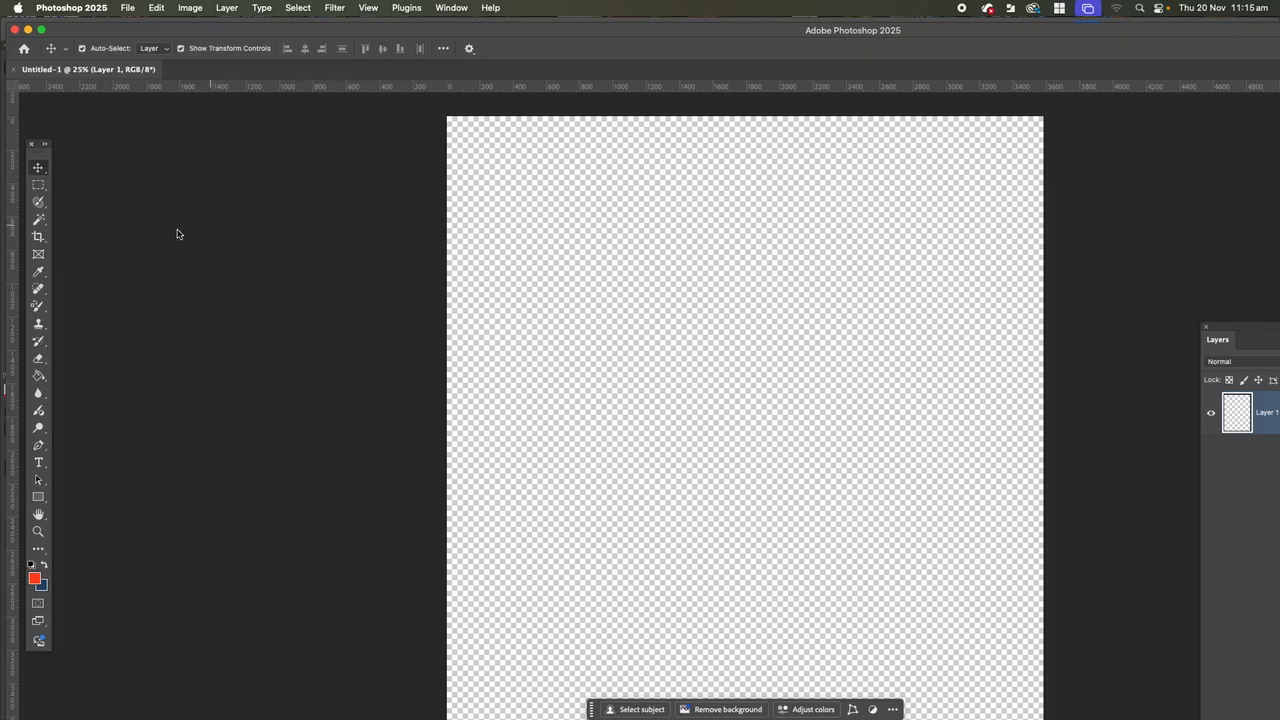
drag(13, 282, 447, 250)
Show the Info panel and float it over the canvas, with the Layers panel moved beside it.
click(450, 7)
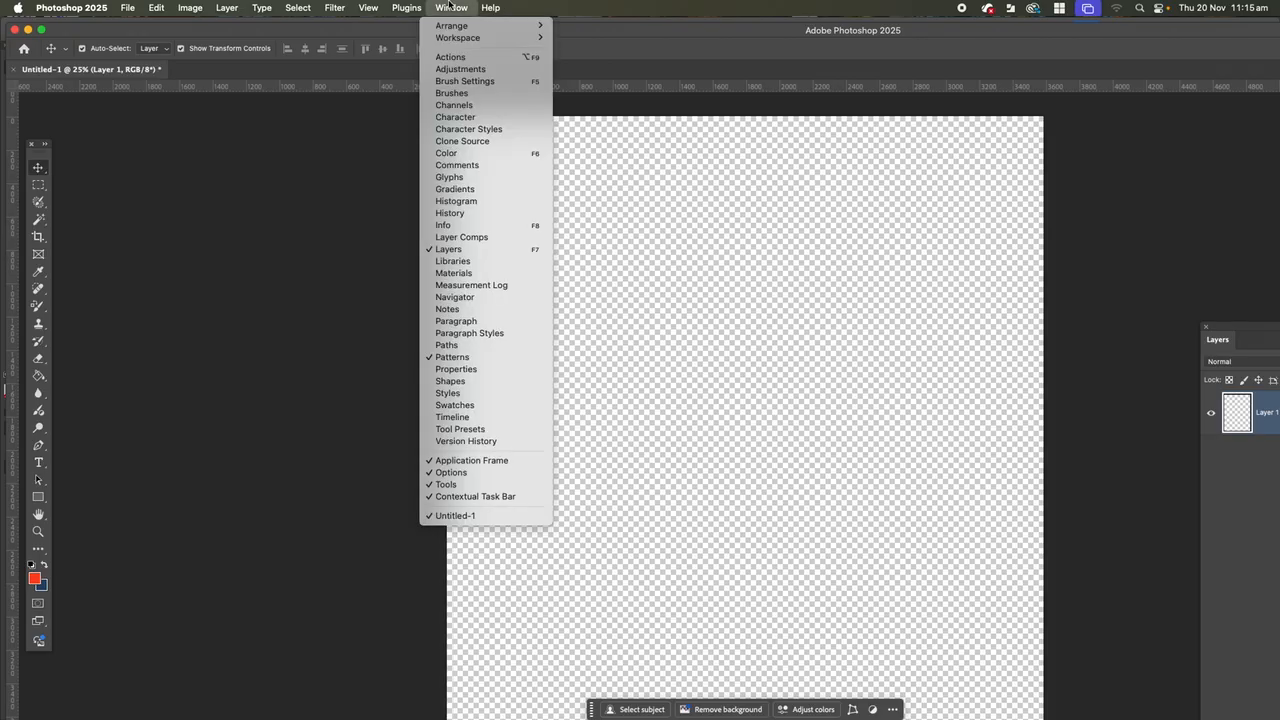
click(440, 227)
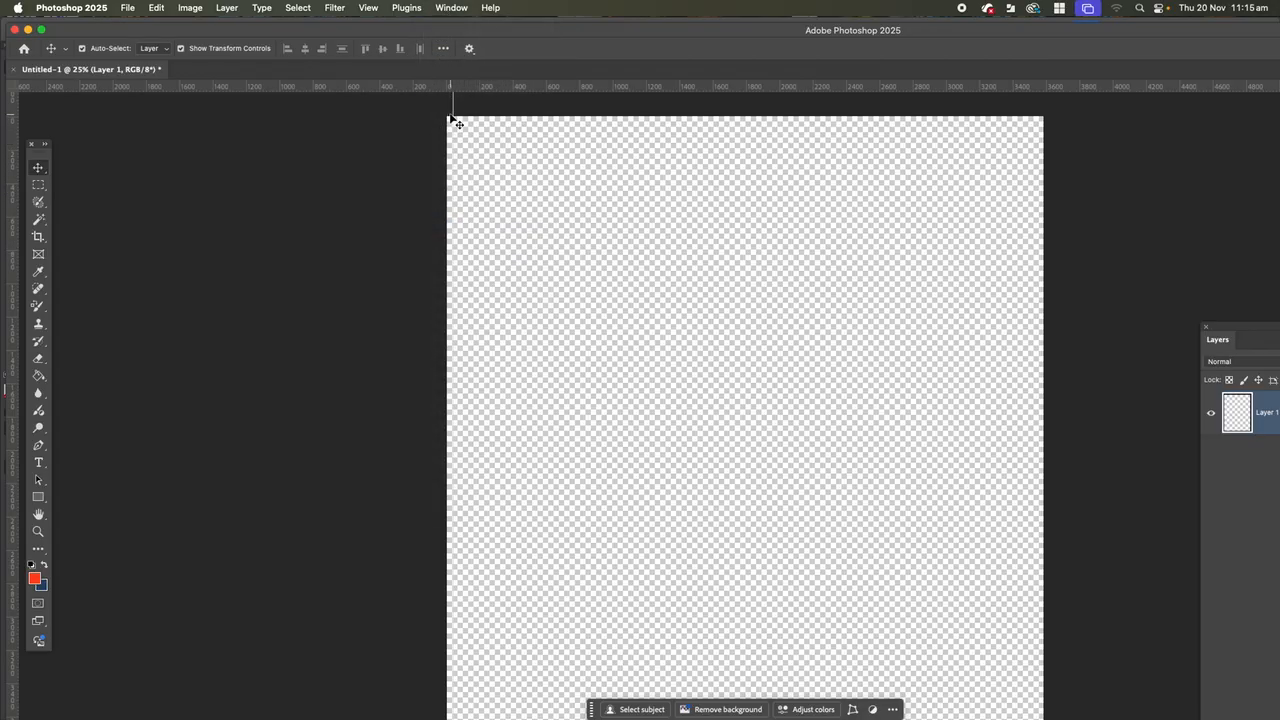
drag(1237, 330, 1036, 149)
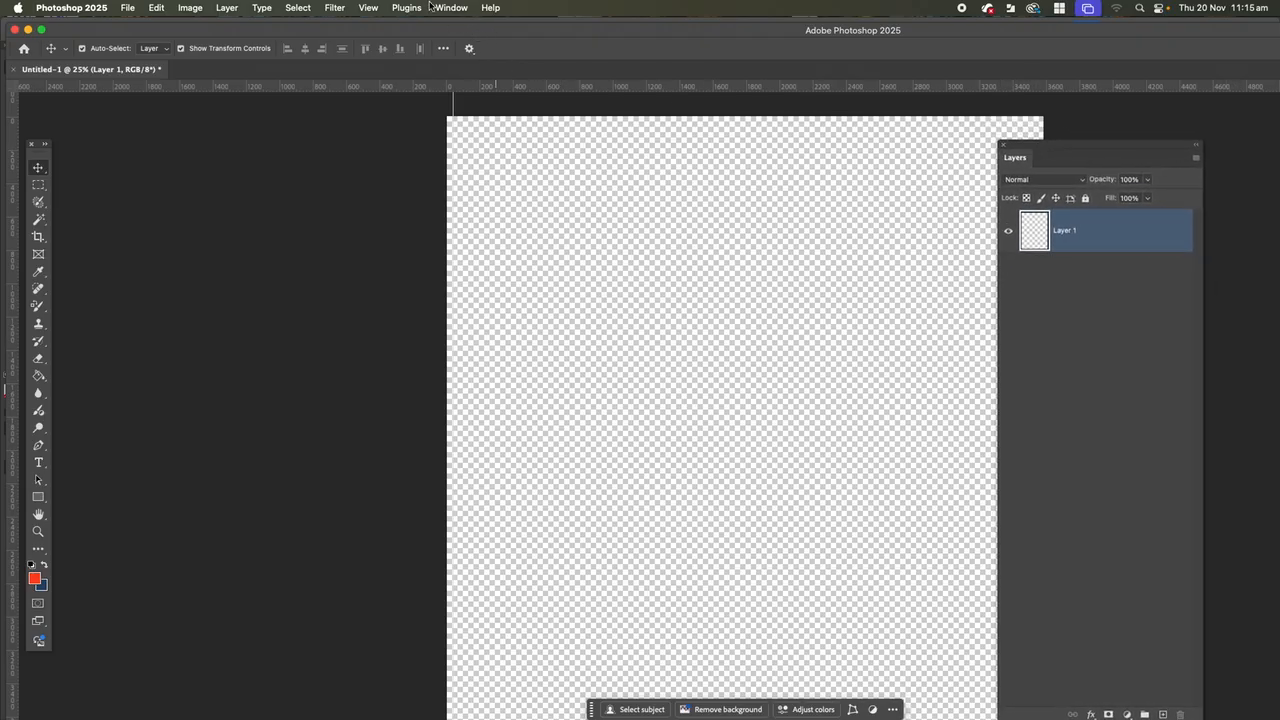
scroll(845, 708, down, 2)
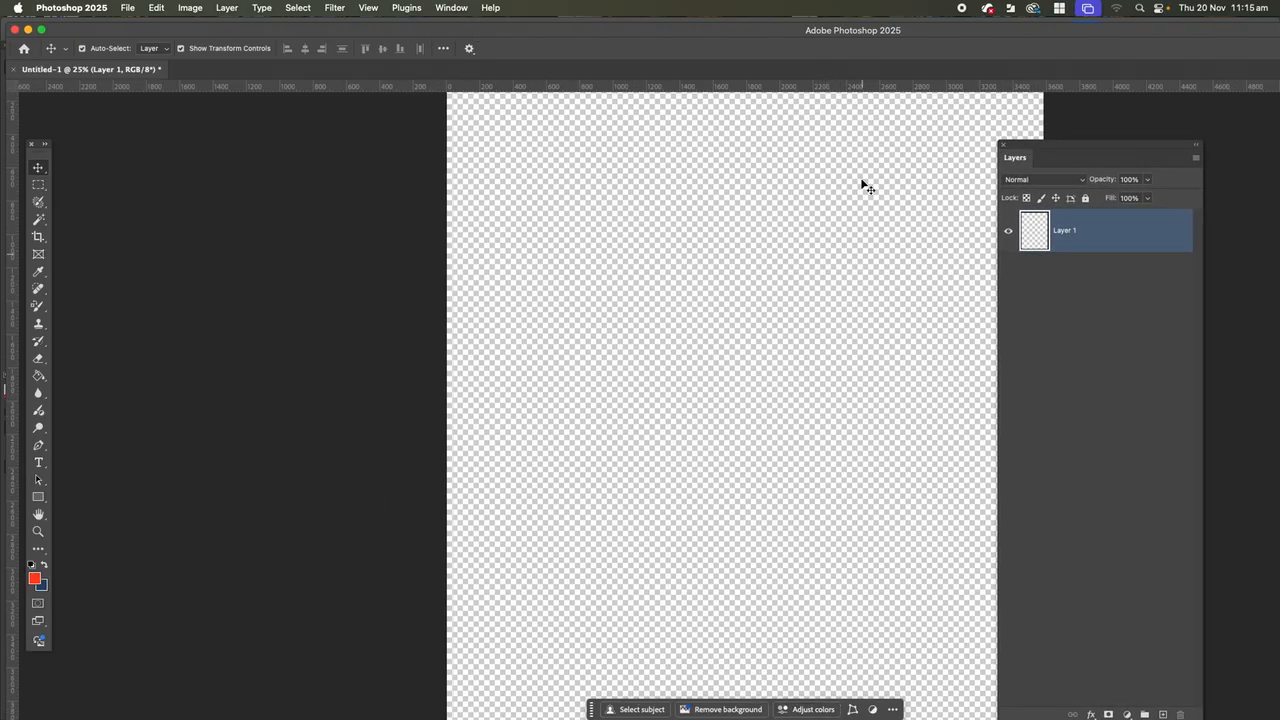
drag(704, 28, 306, 12)
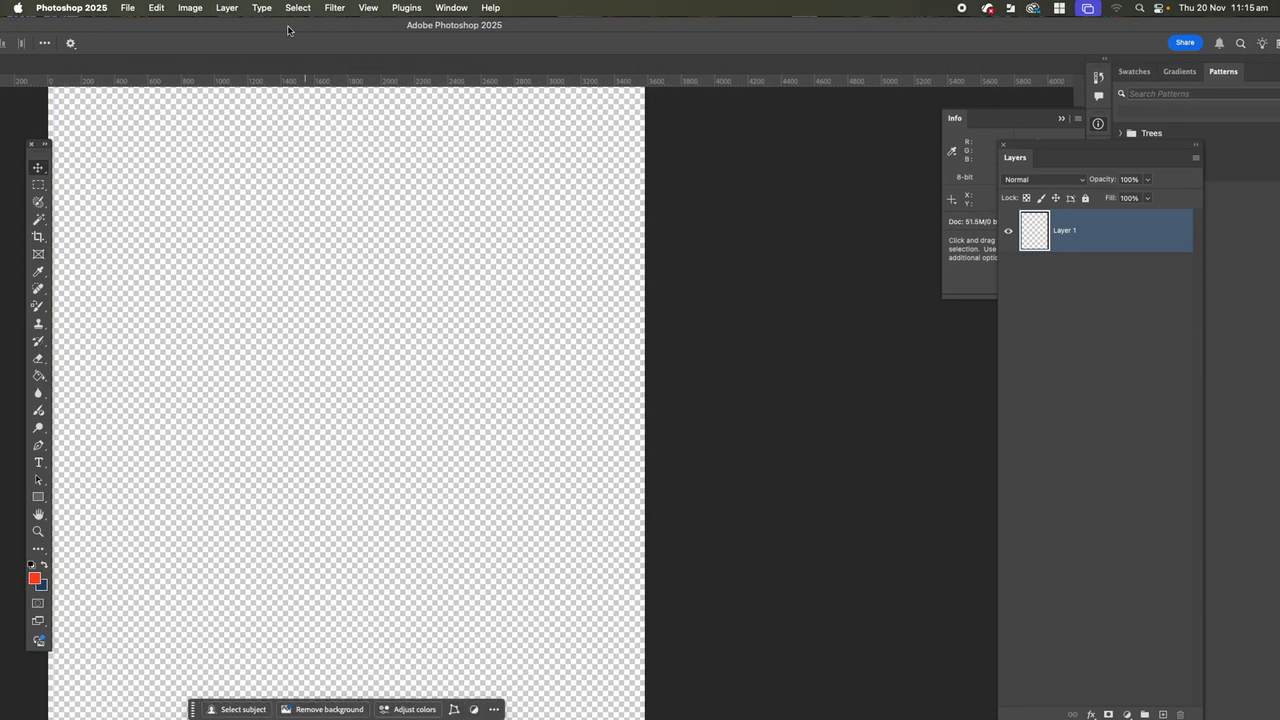
click(451, 8)
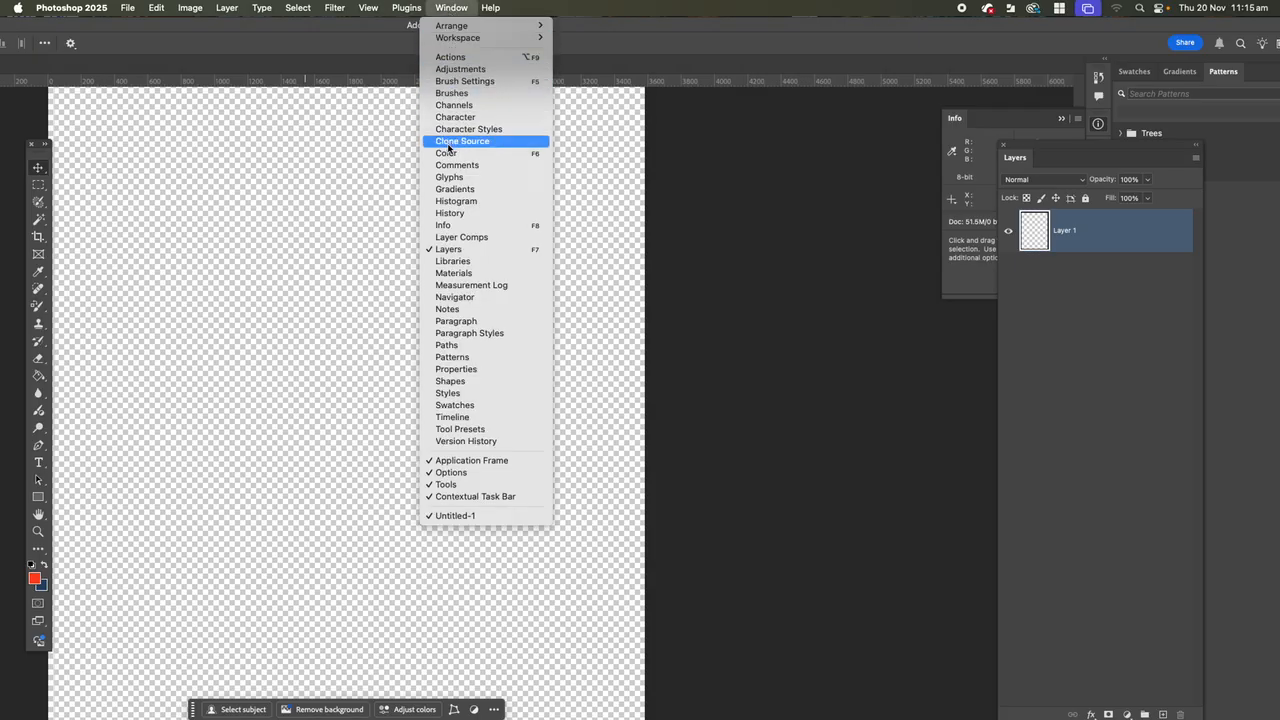
click(448, 226)
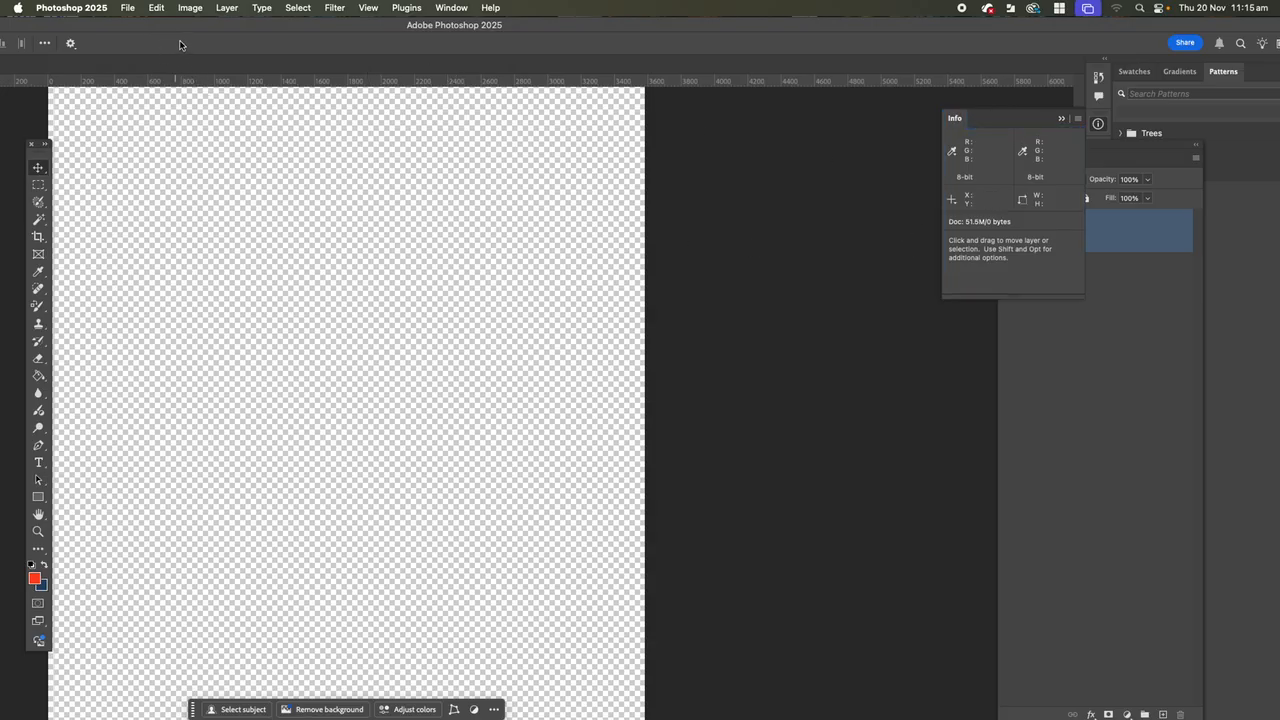
drag(986, 114, 737, 118)
drag(263, 26, 474, 10)
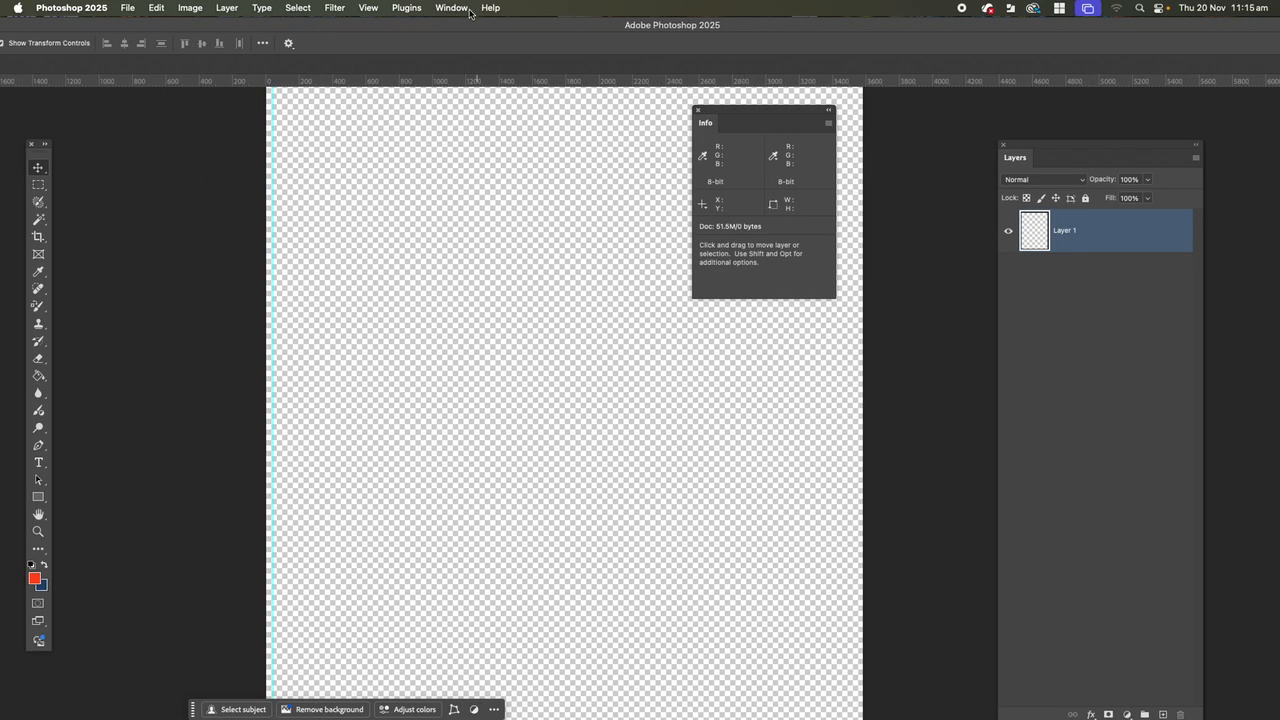
Try the vertical guide at the canvas's left edge, at about 56 px, and outside the canvas.
drag(270, 257, 271, 249)
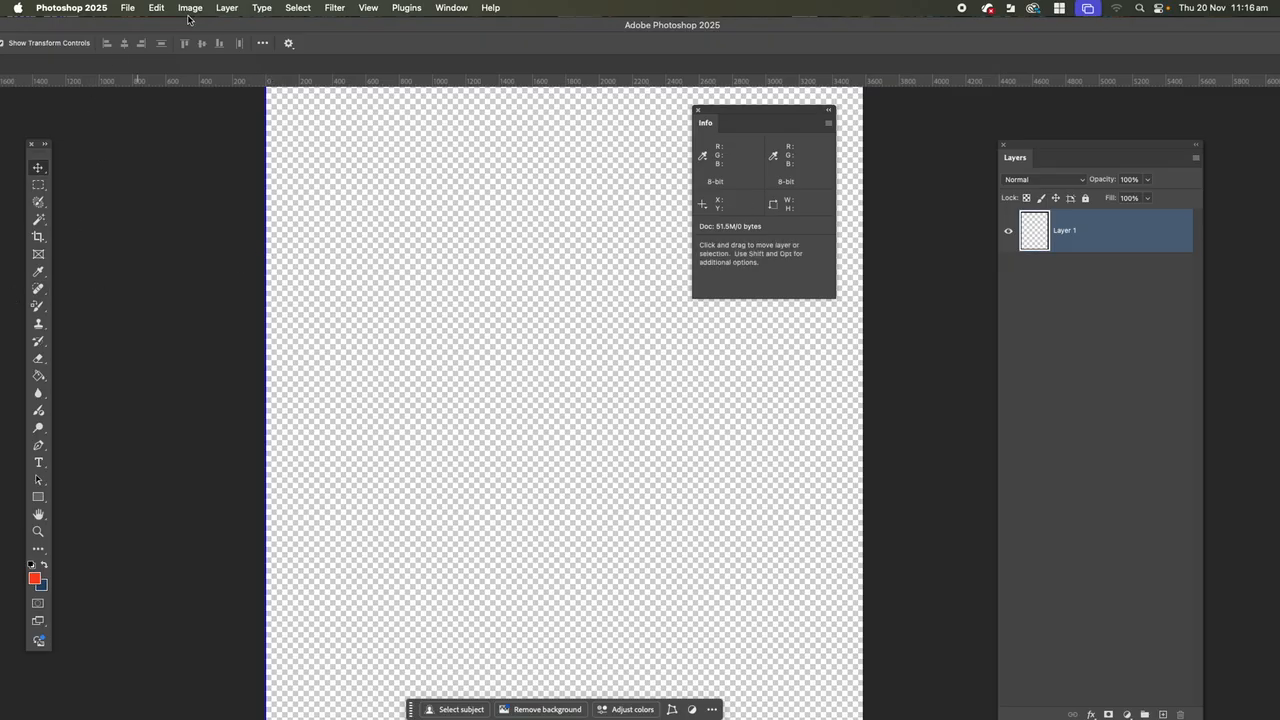
drag(260, 22, 359, 5)
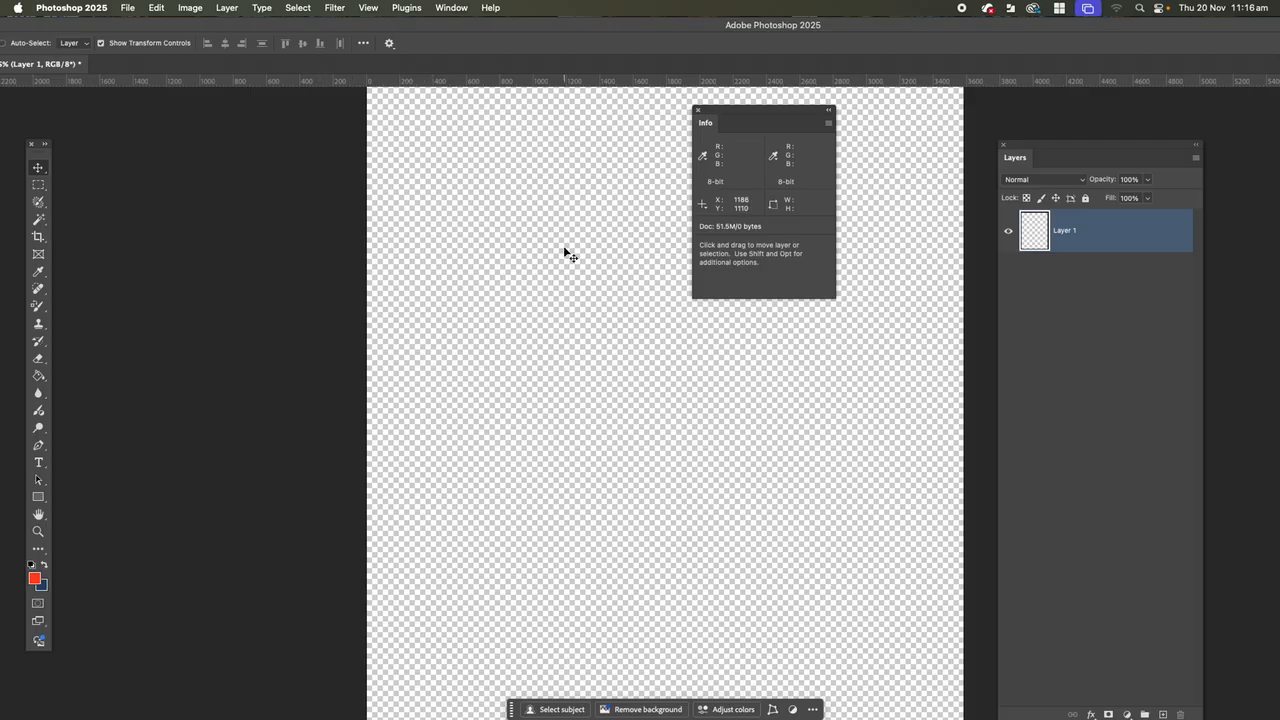
key(super+minus)
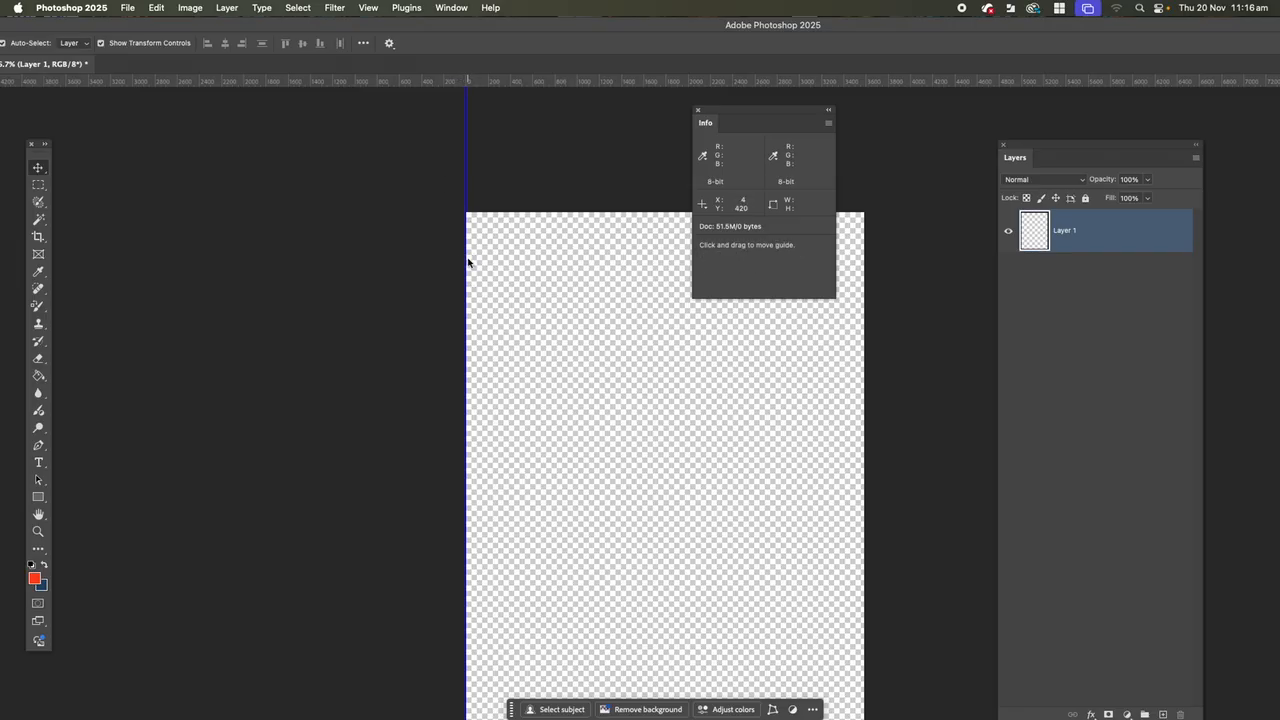
drag(467, 262, 473, 259)
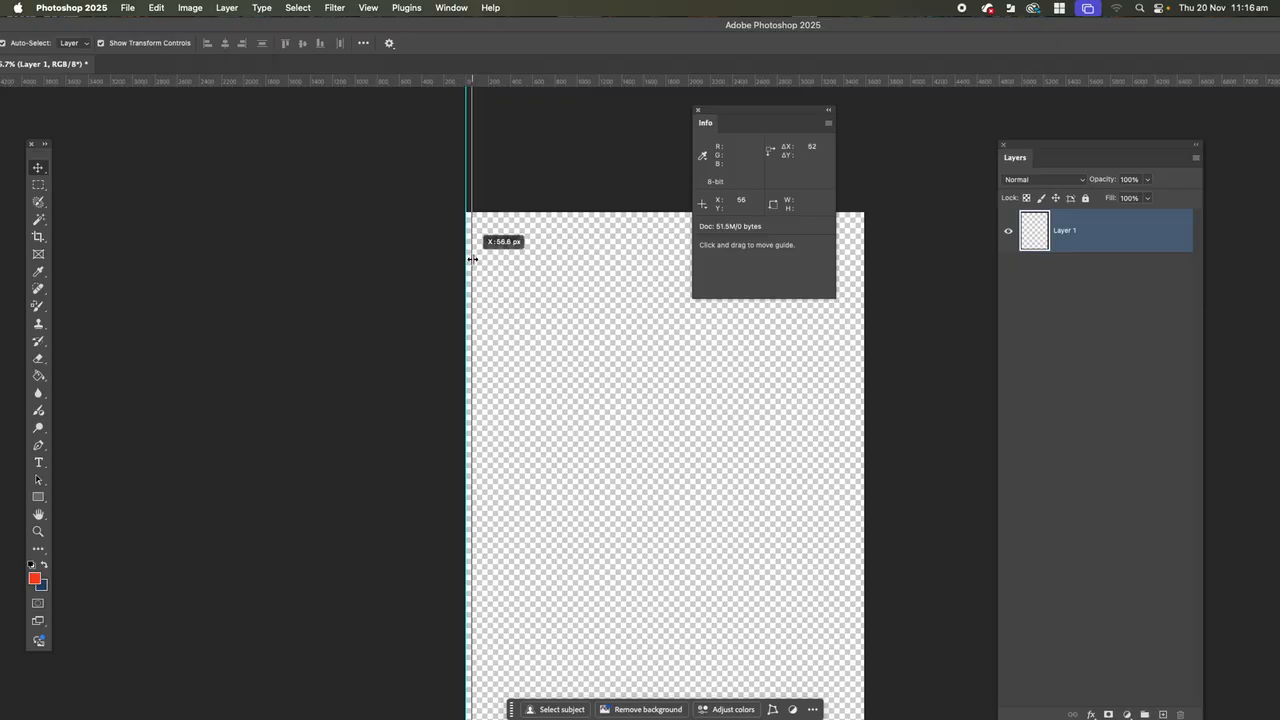
drag(472, 259, 430, 250)
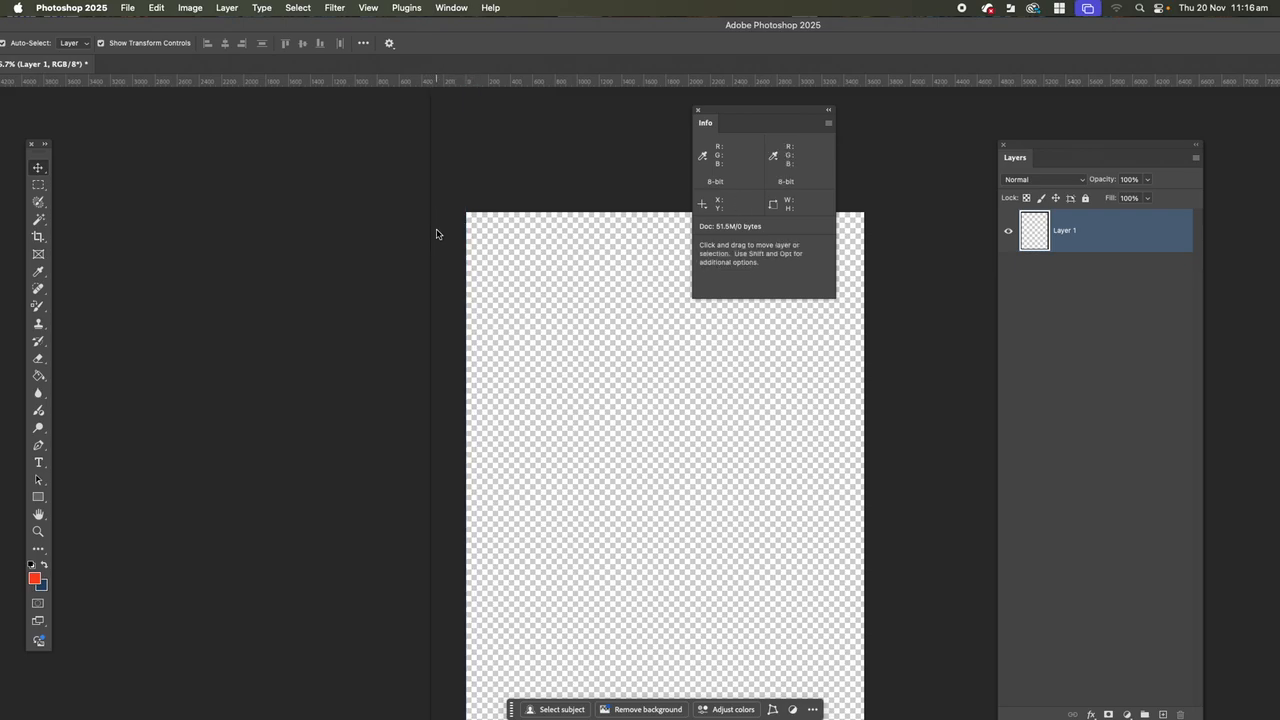
click(430, 230)
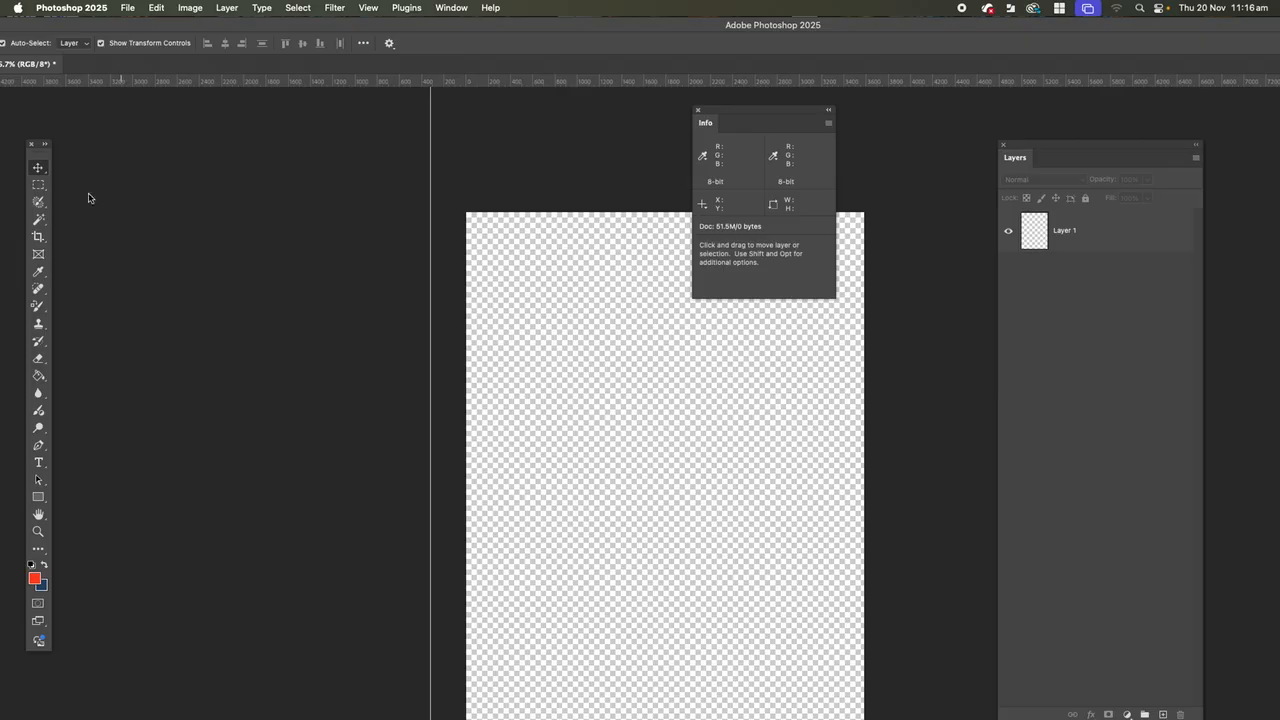
Place a horizontal guide just inside the canvas's top edge and move the vertical guide just inside the left edge.
drag(50, 23, 161, 22)
drag(600, 84, 604, 219)
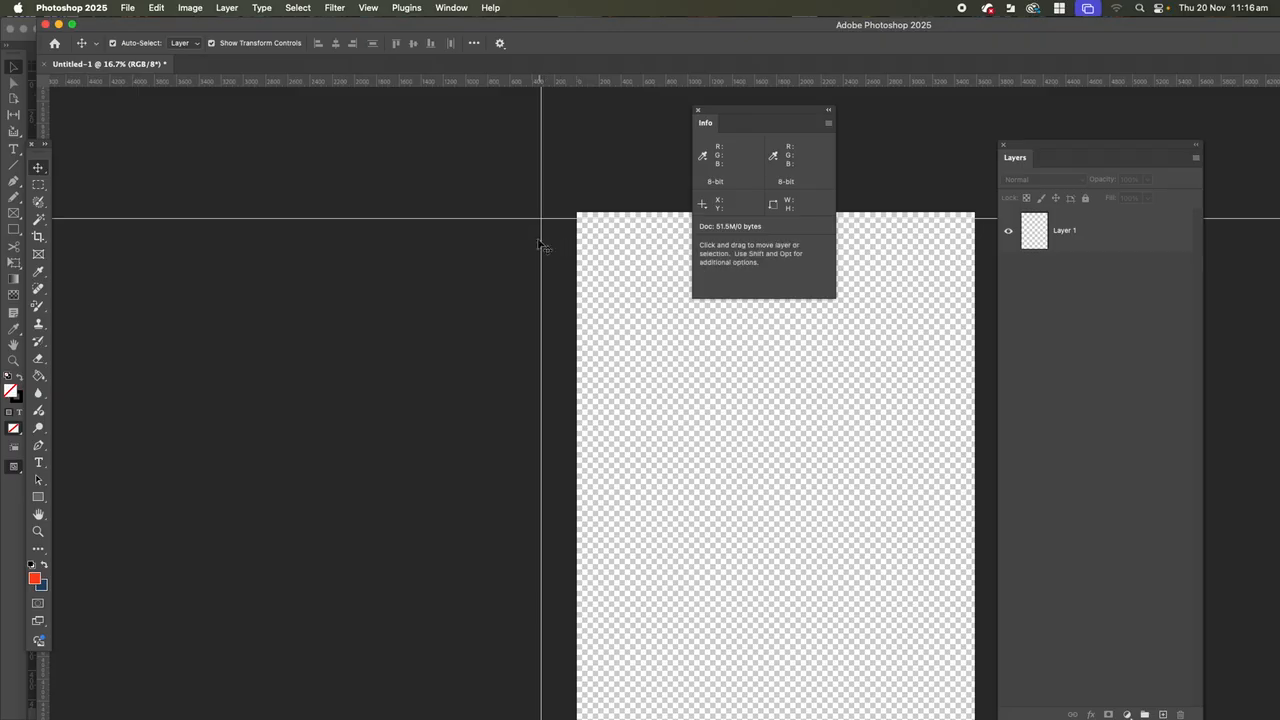
drag(542, 261, 582, 262)
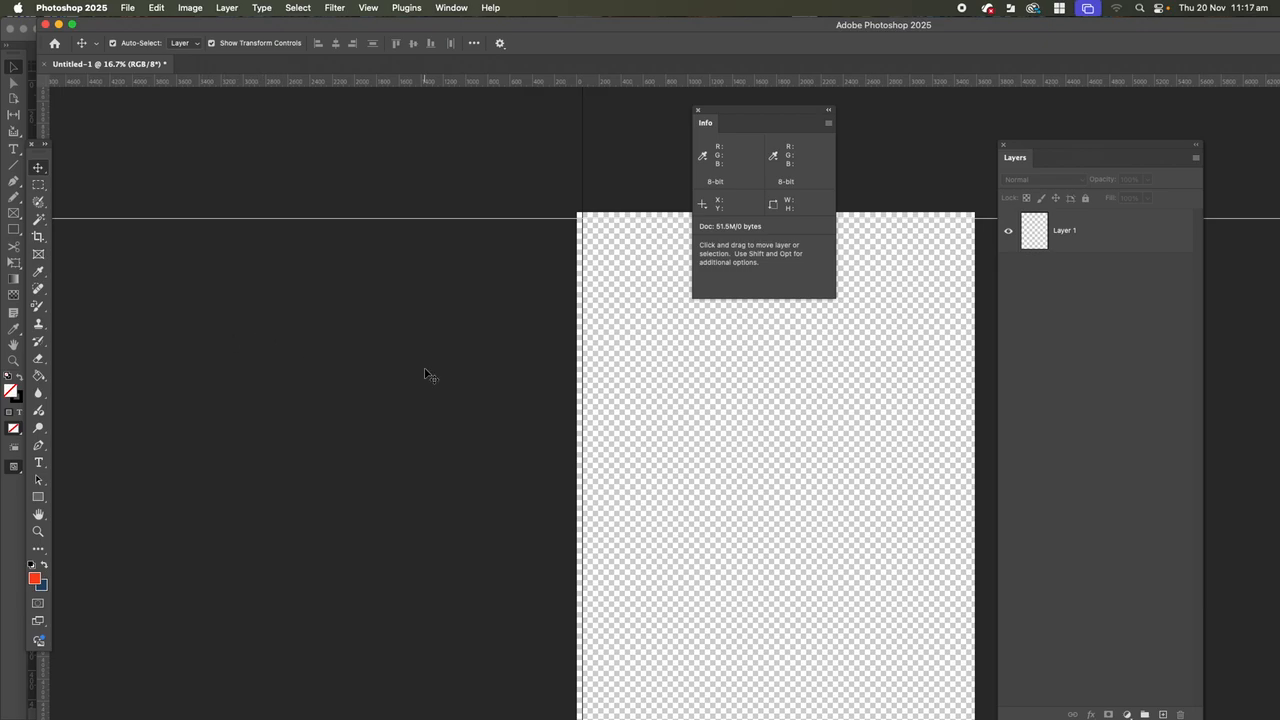
Add a vertical guide just inside the canvas's right edge and a horizontal guide just inside the bottom edge.
key(super+minus)
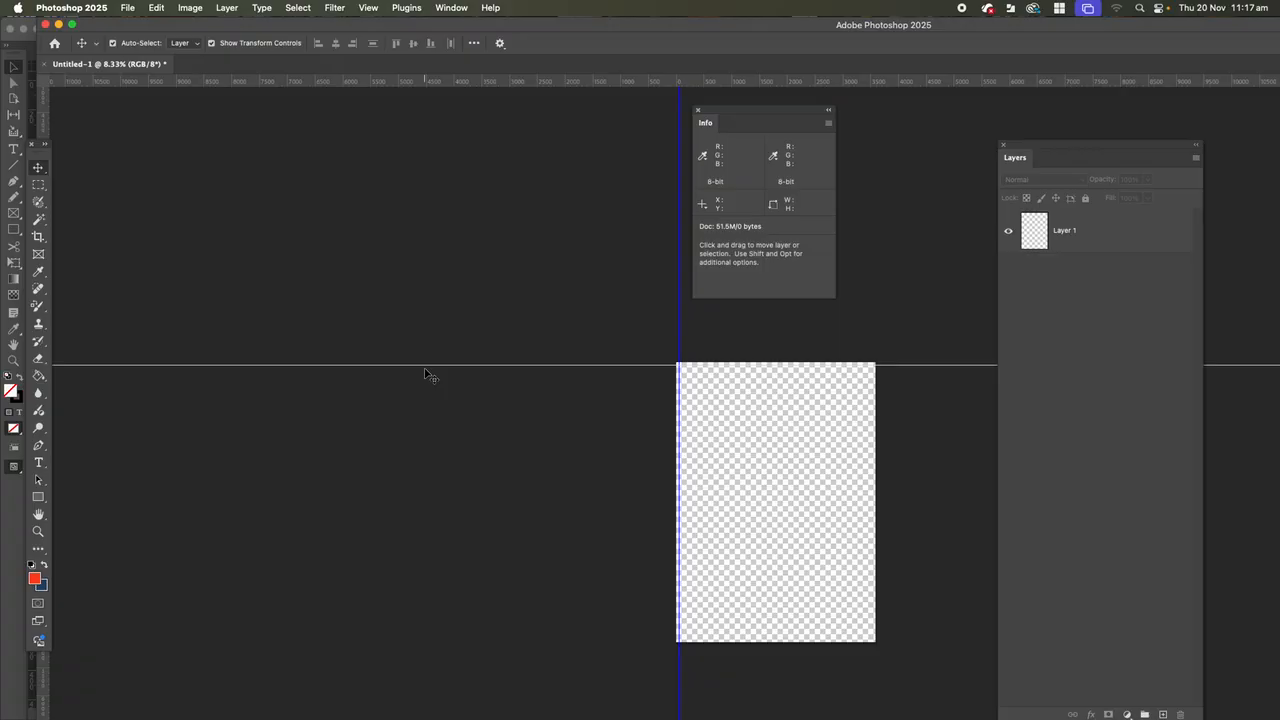
drag(44, 685, 870, 642)
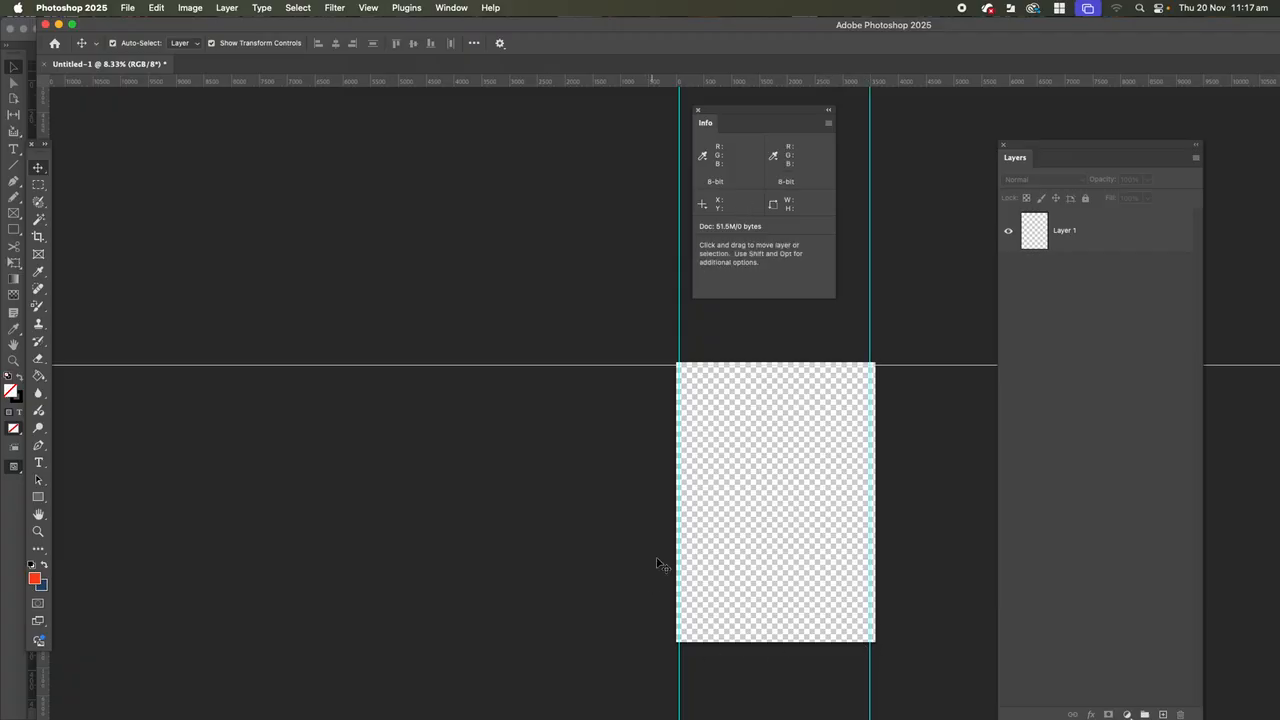
drag(709, 80, 731, 636)
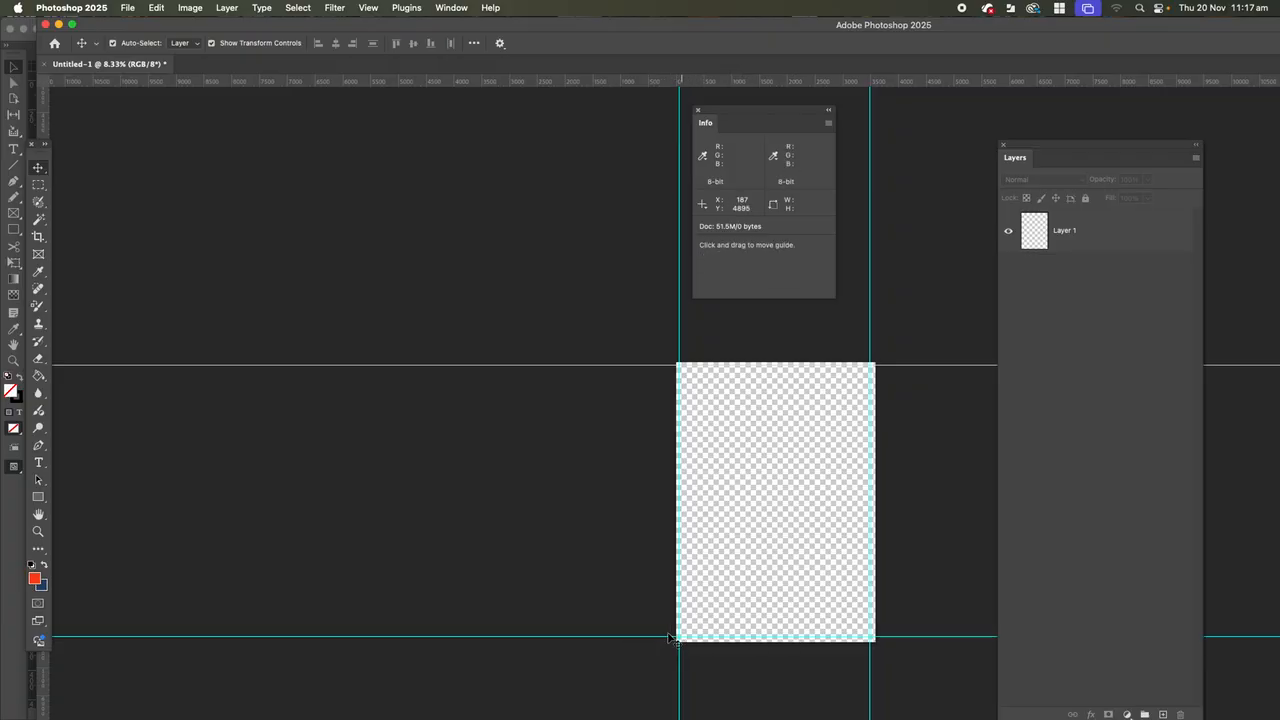
key(super+equal)
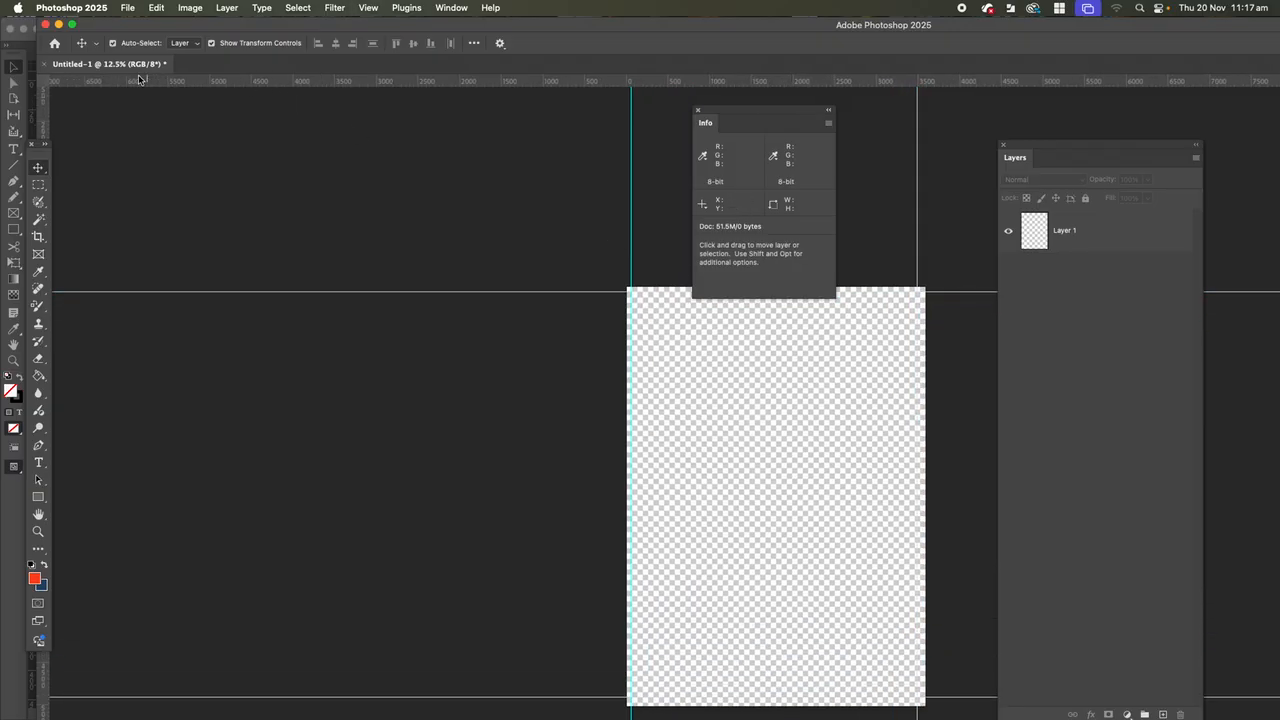
Set the ruler units to Millimeters and the type units to Points in the Units & Rulers preferences.
click(66, 9)
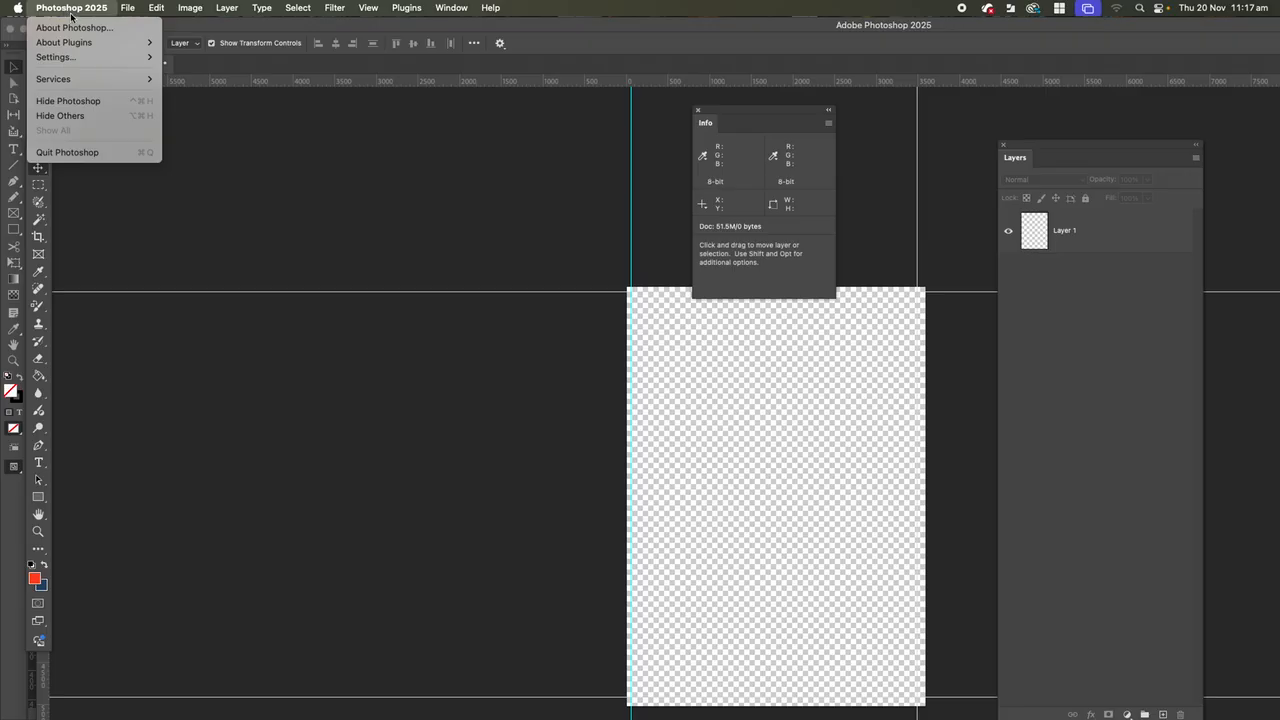
mouse_move(53, 58)
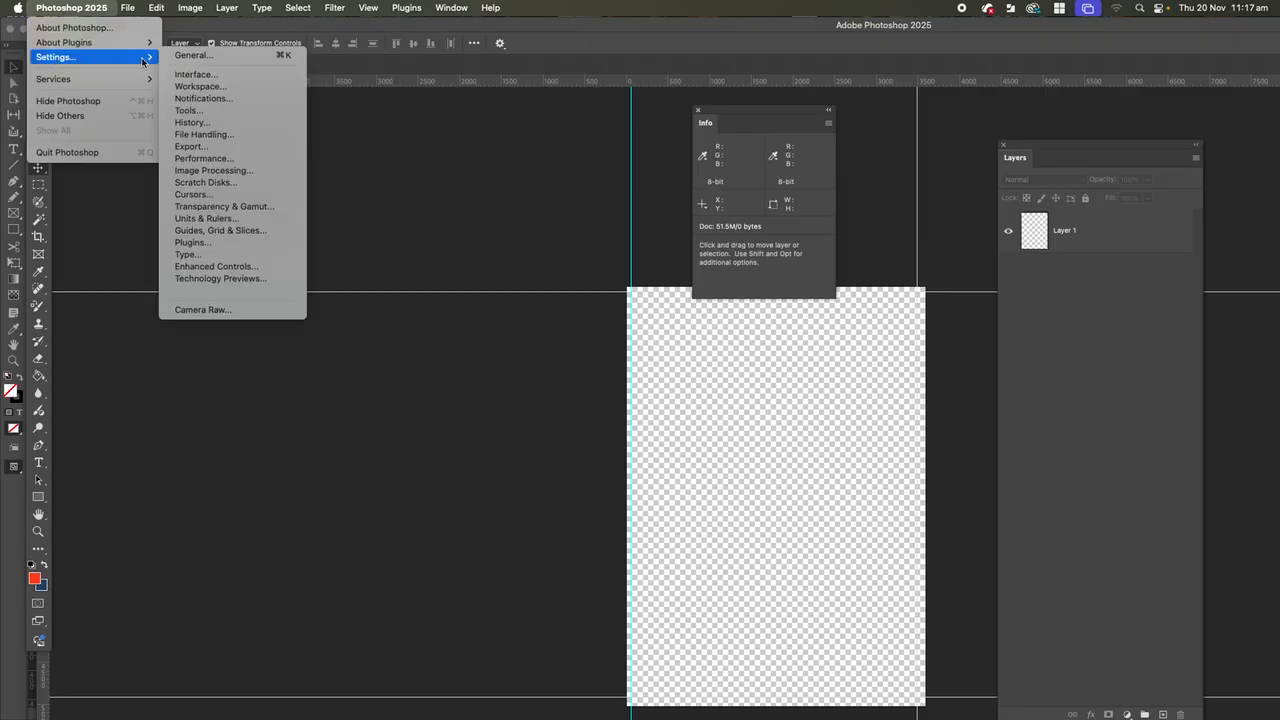
click(220, 219)
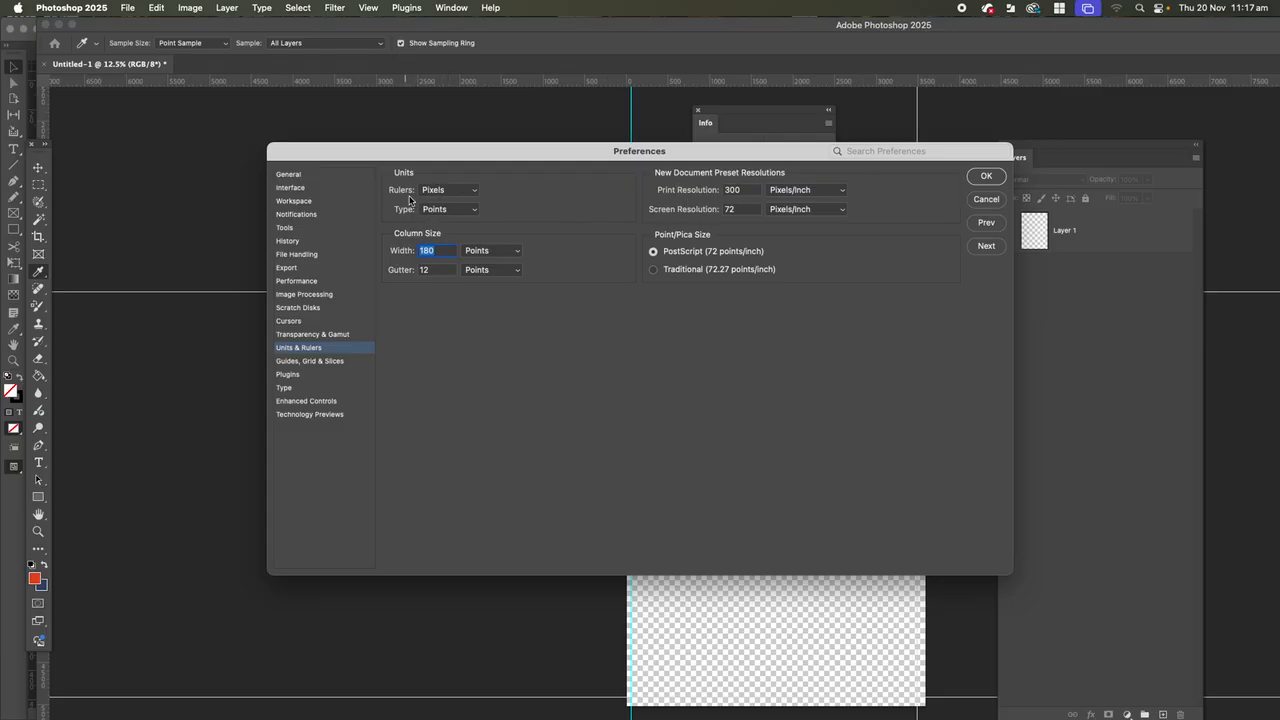
click(475, 191)
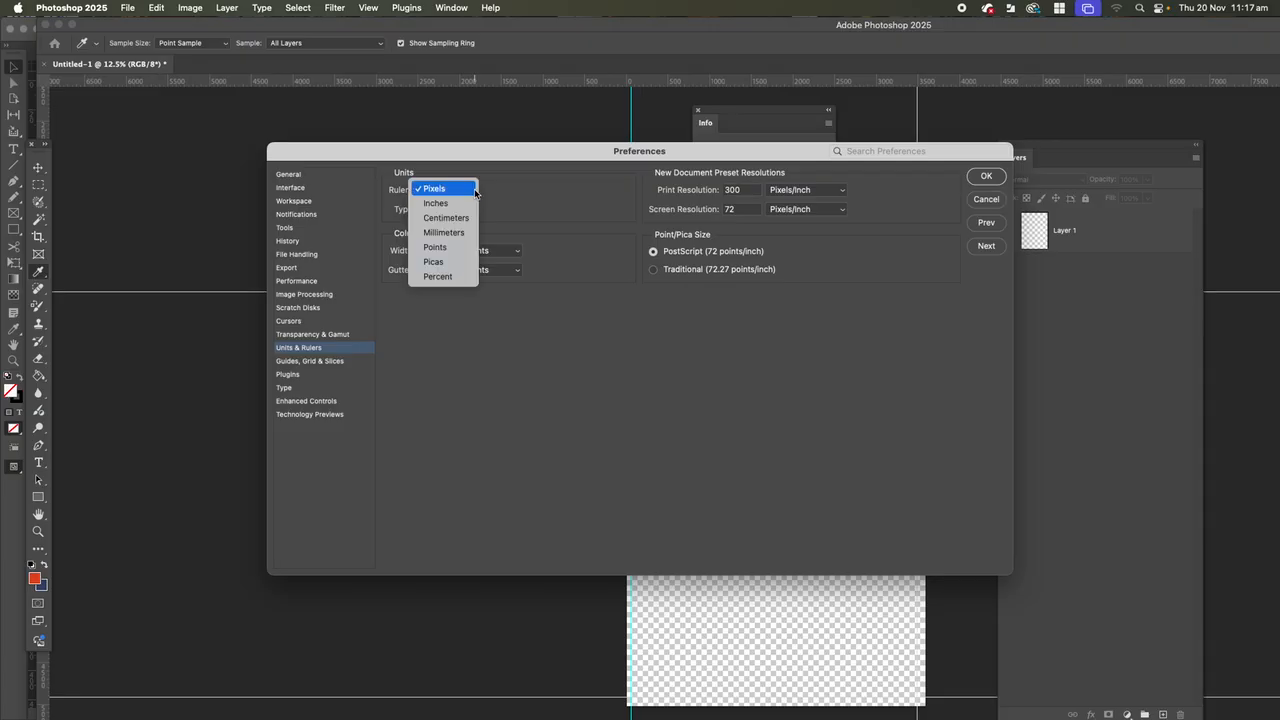
click(443, 232)
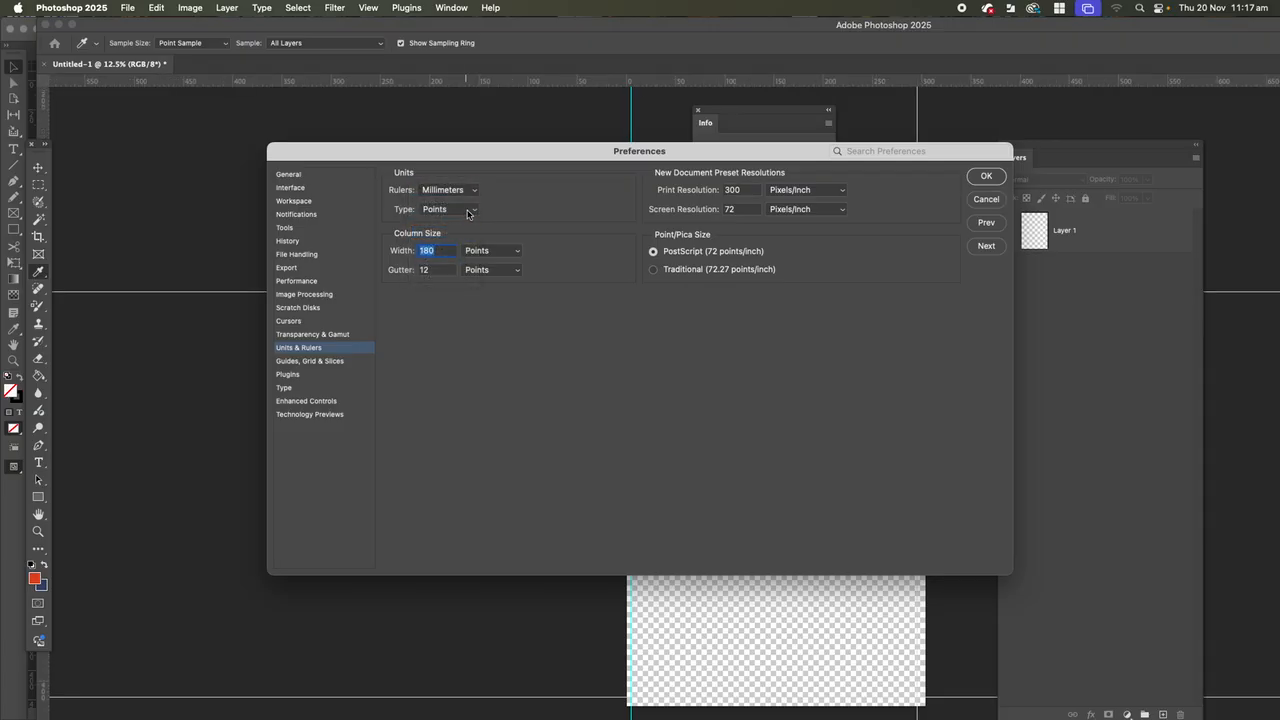
click(475, 211)
click(462, 221)
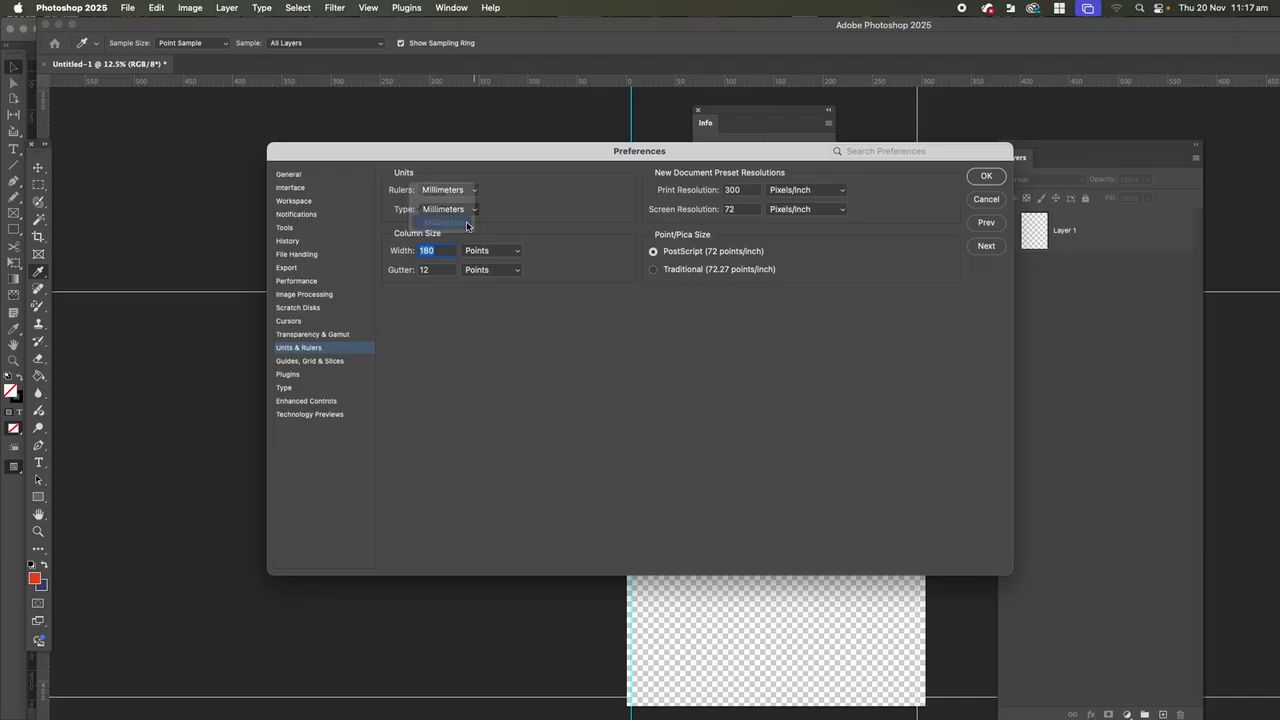
click(475, 211)
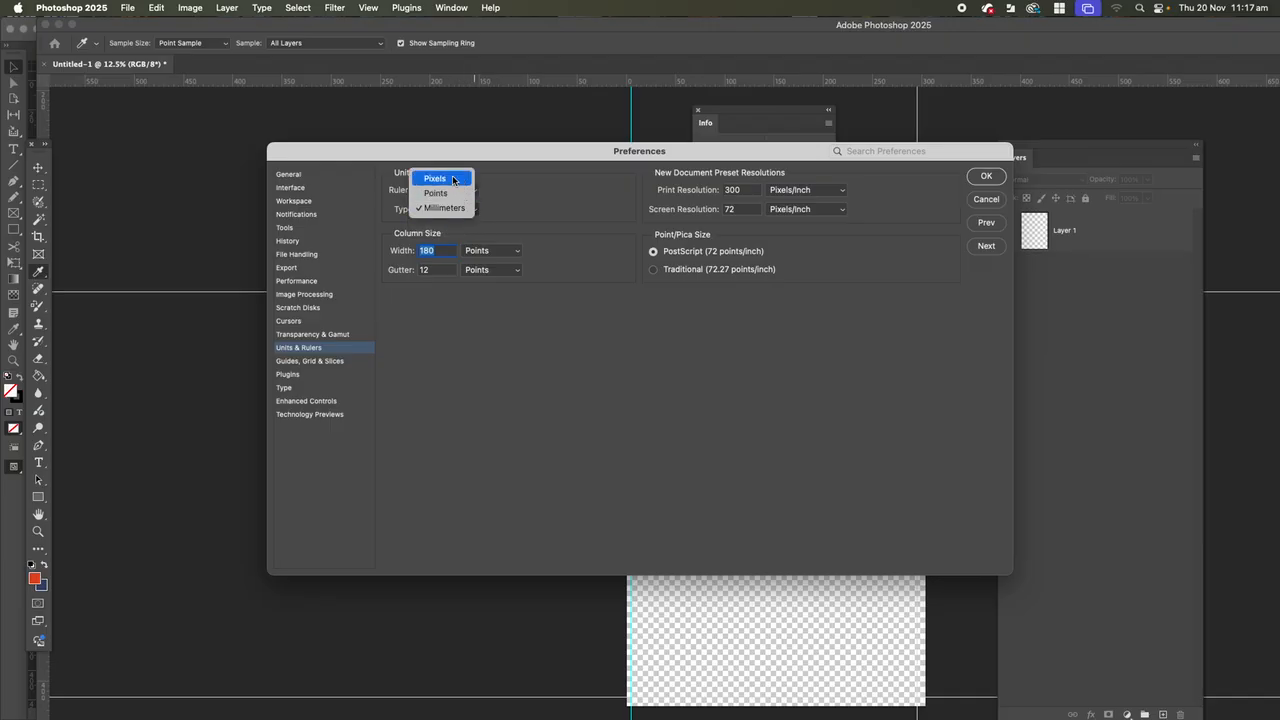
click(444, 207)
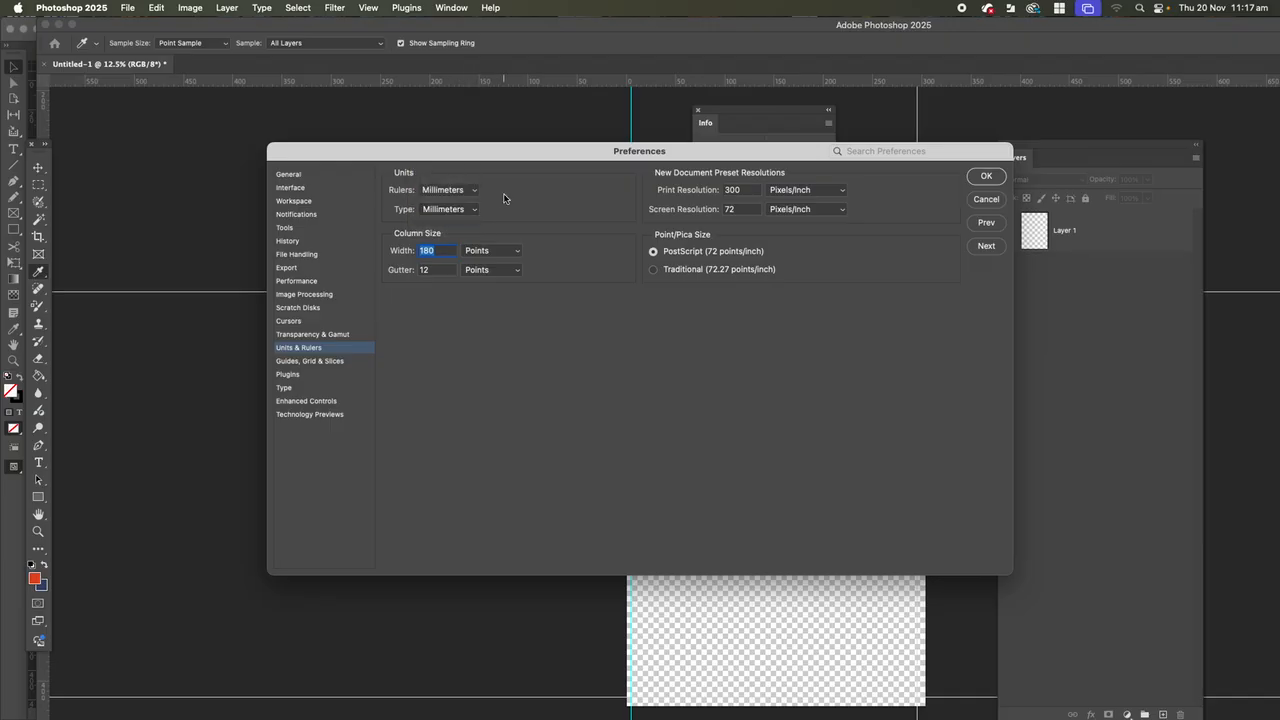
click(447, 211)
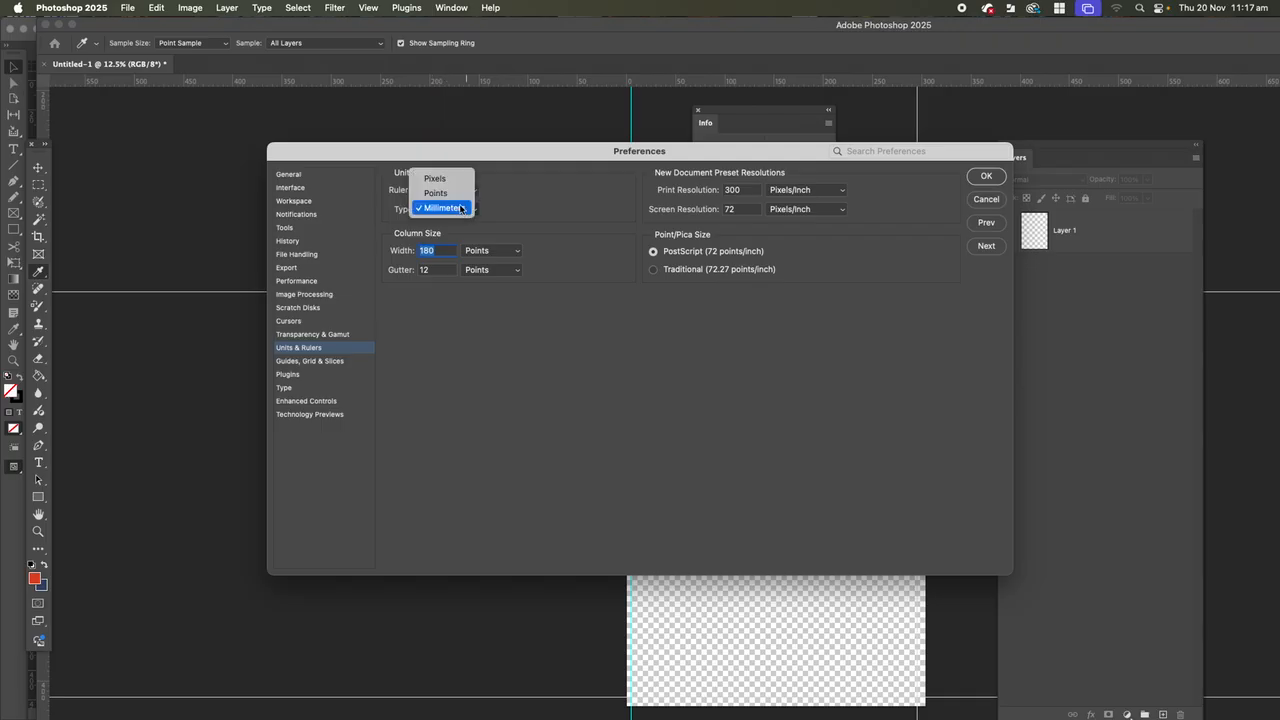
click(451, 193)
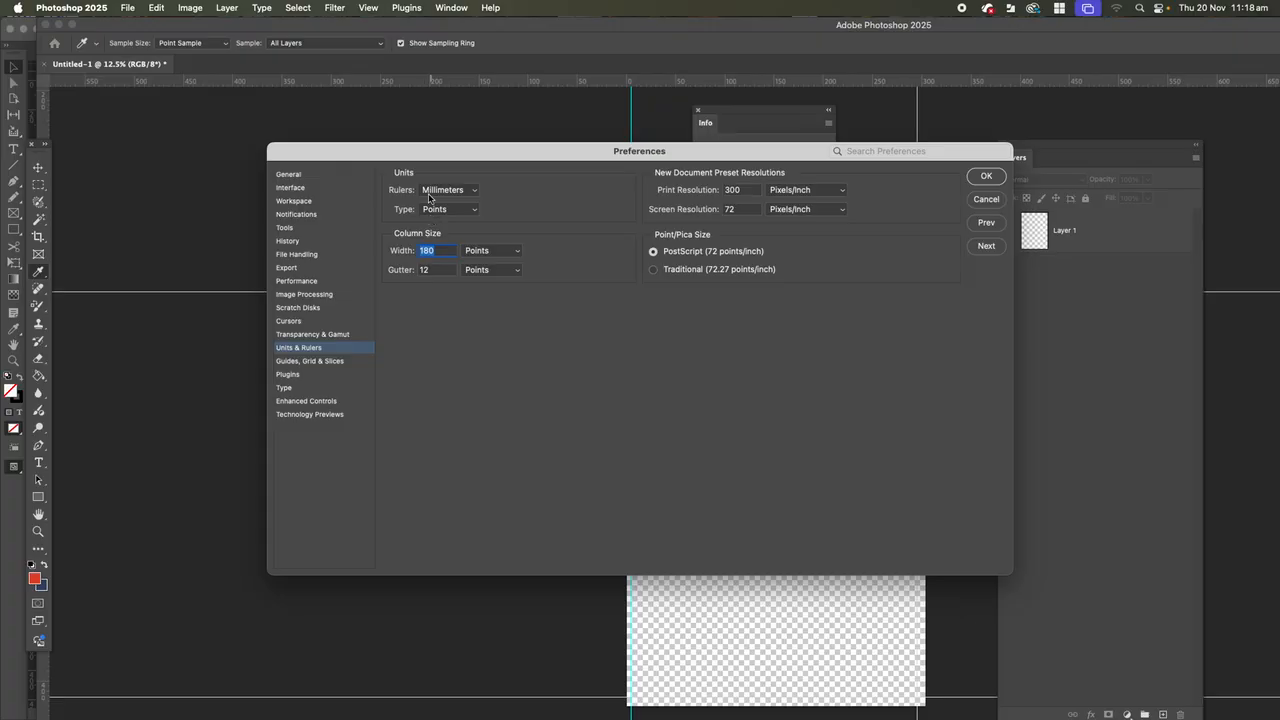
click(986, 178)
Move the left vertical guide and the upper horizontal guide onto the canvas's left and top edges.
key(v)
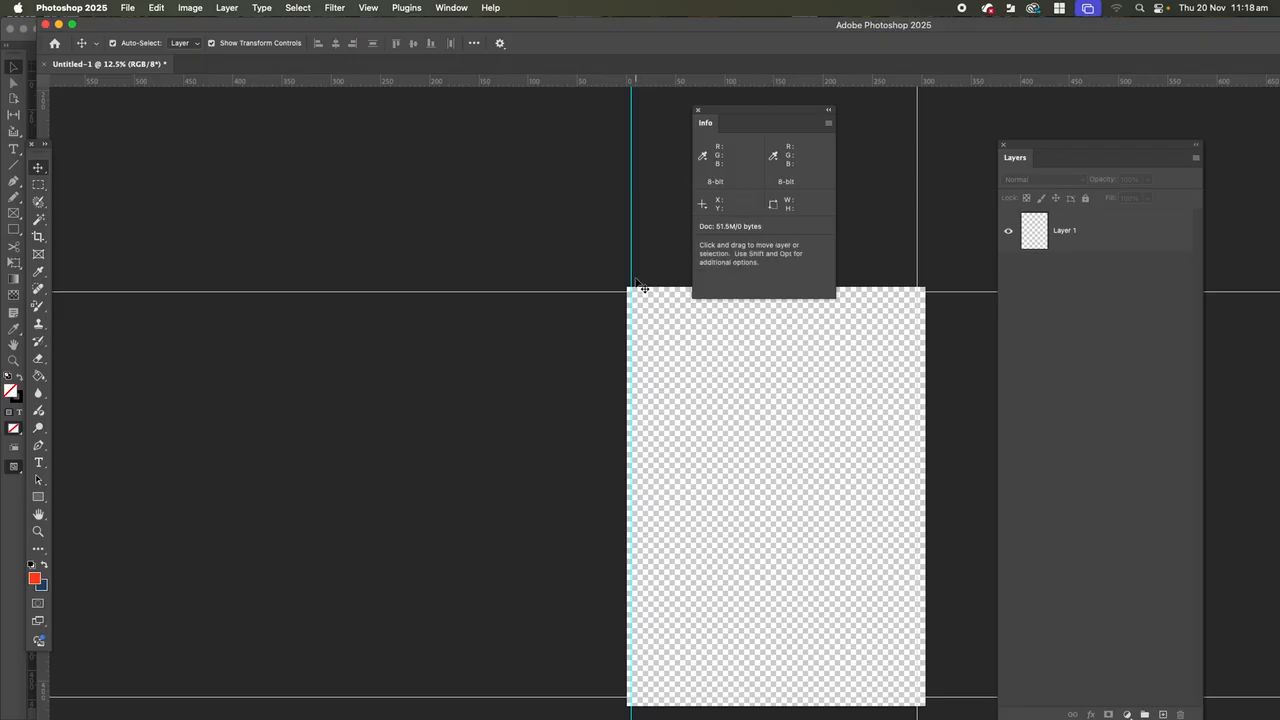
drag(632, 276, 612, 288)
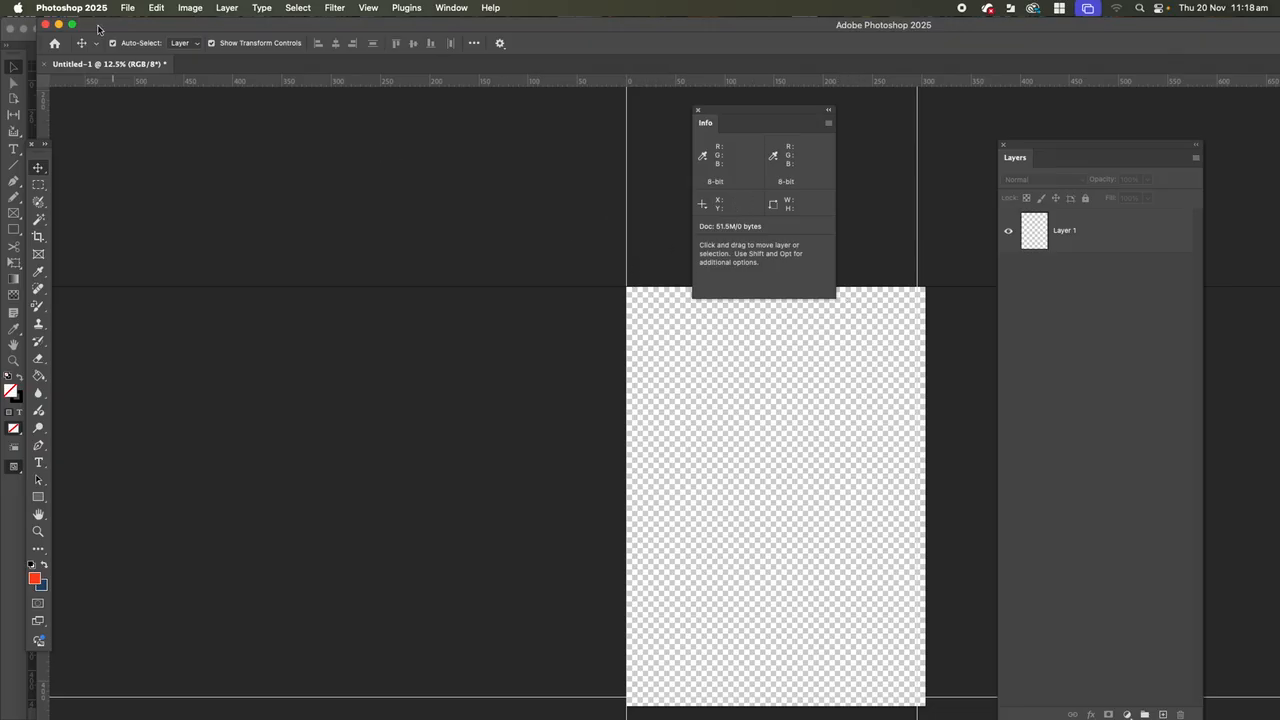
Check the ruler and type units in the Units & Rulers preferences.
click(71, 10)
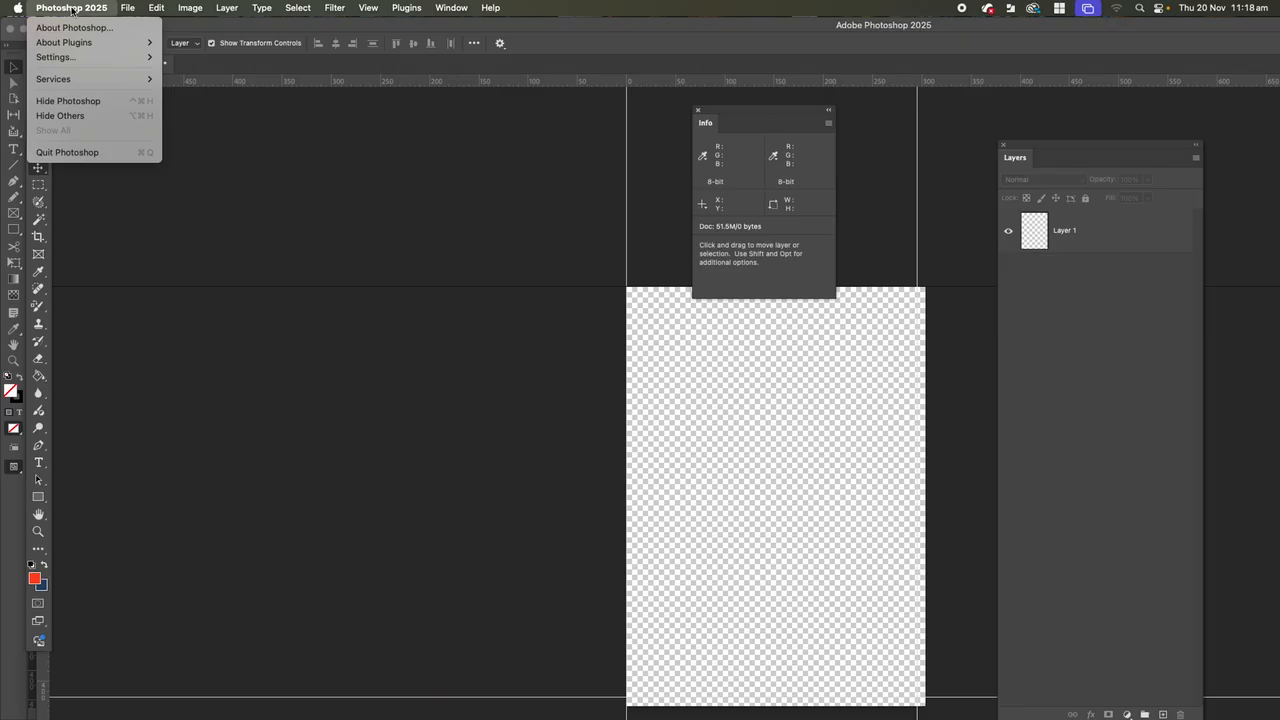
mouse_move(77, 62)
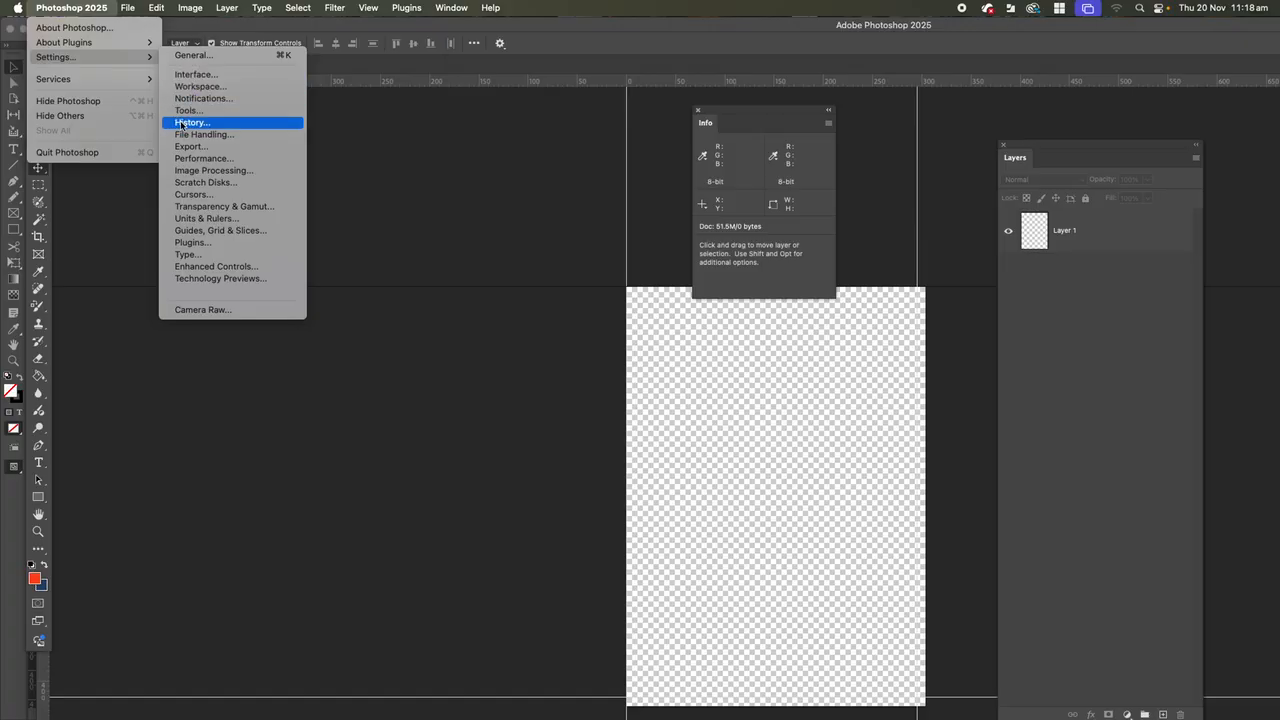
click(194, 219)
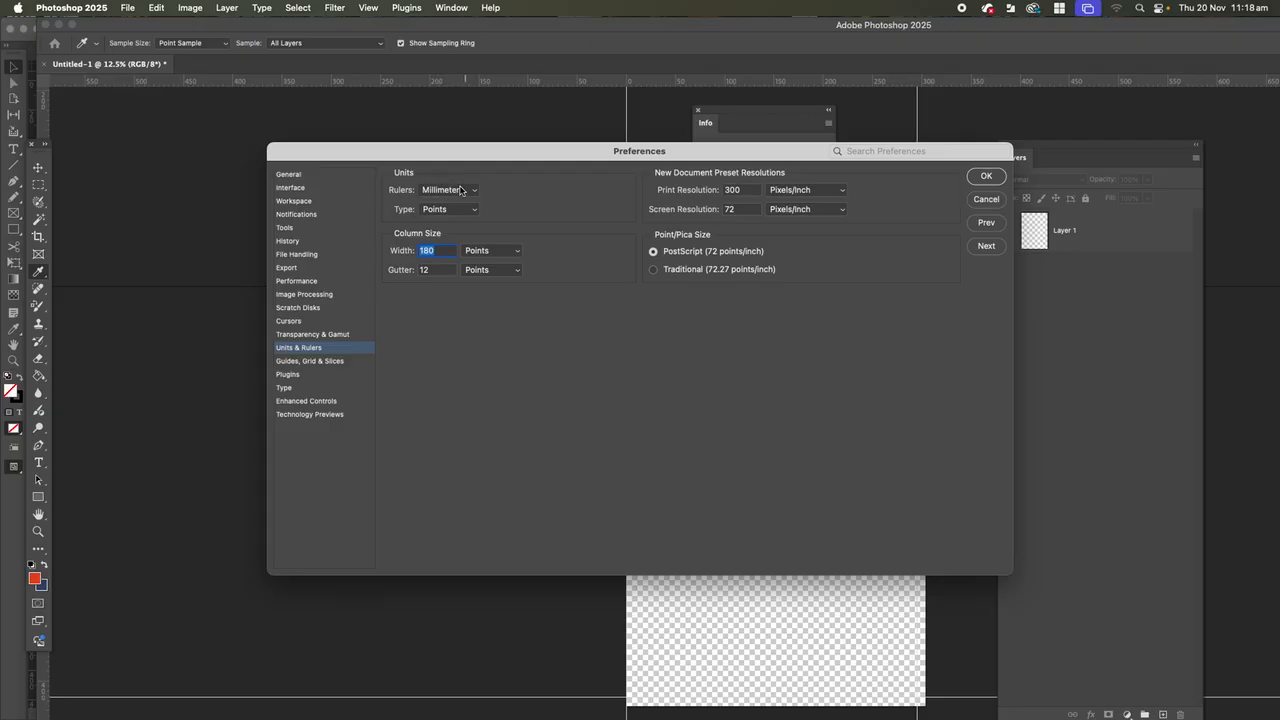
click(985, 177)
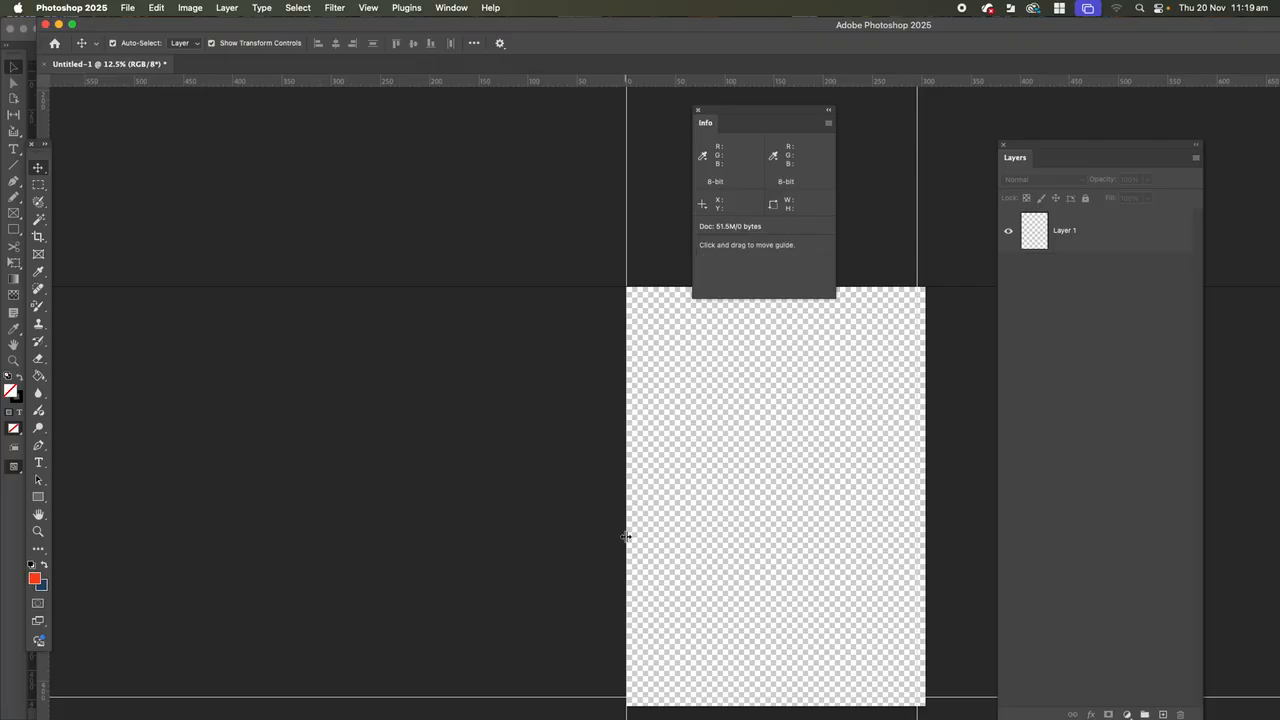
Move the right vertical guide slightly towards the canvas's right edge and add a horizontal guide below the canvas.
drag(627, 535, 630, 535)
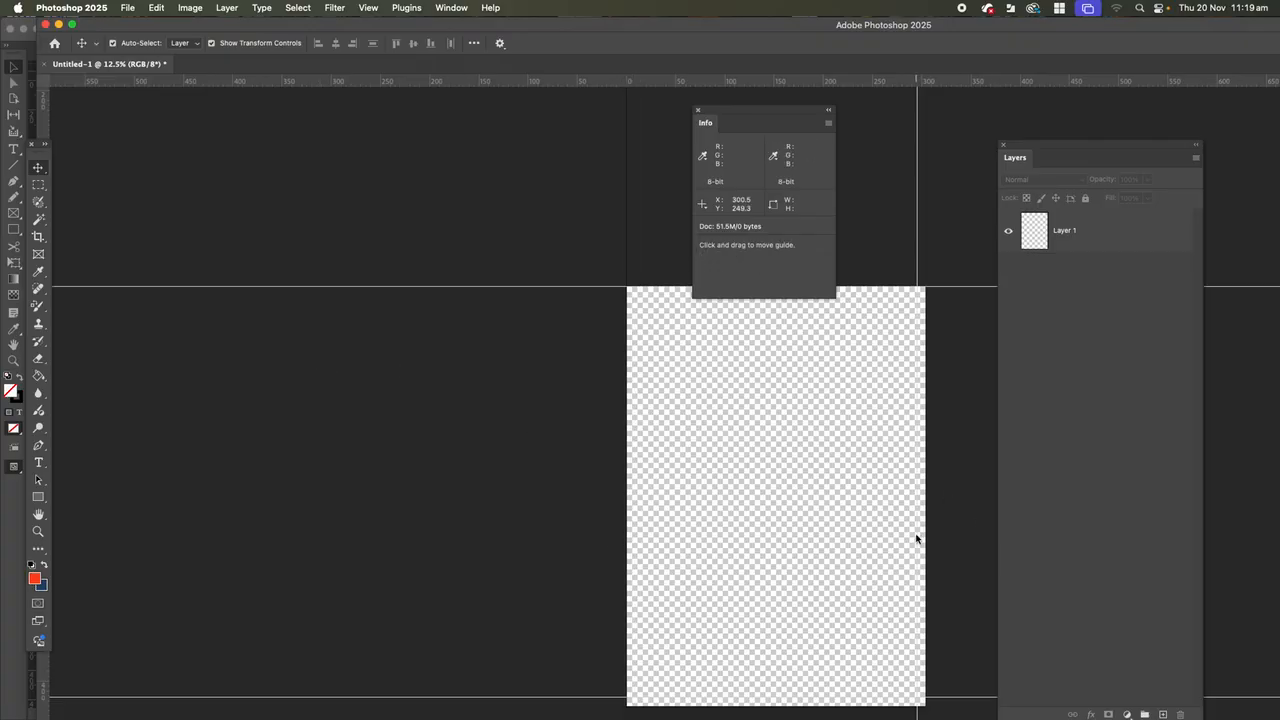
drag(917, 530, 920, 530)
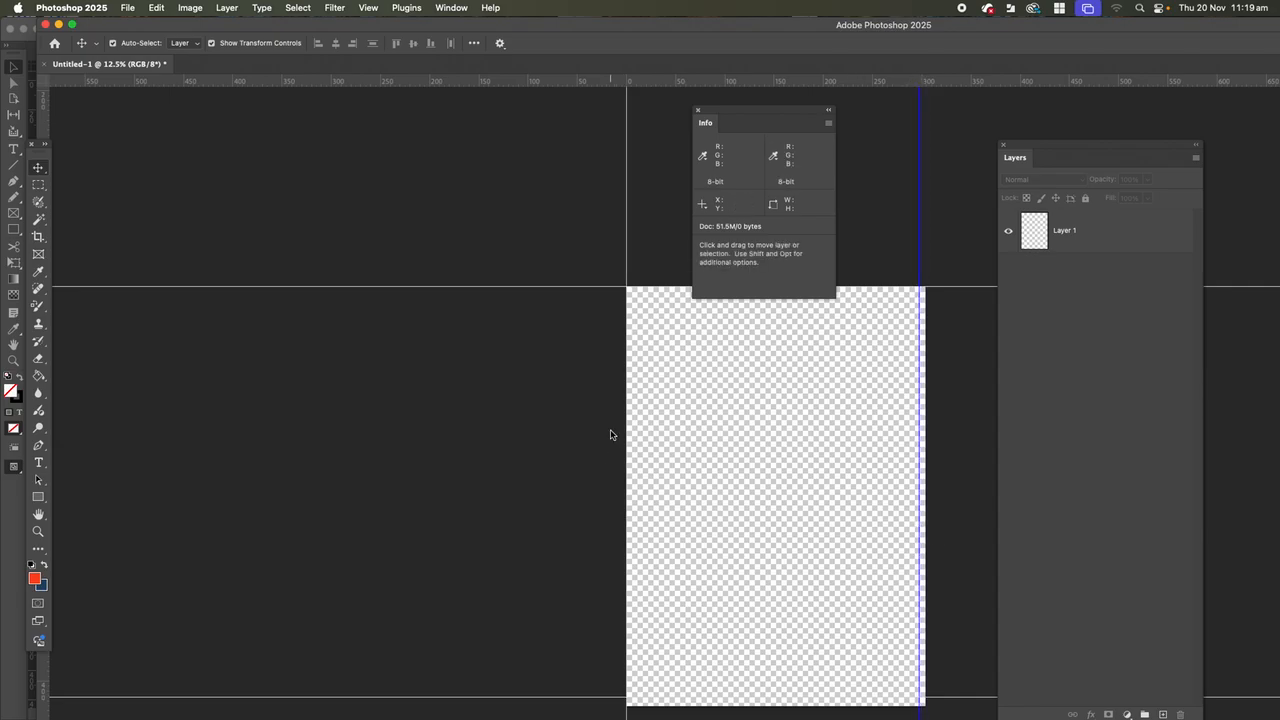
scroll(611, 434, down, 2)
drag(601, 80, 625, 686)
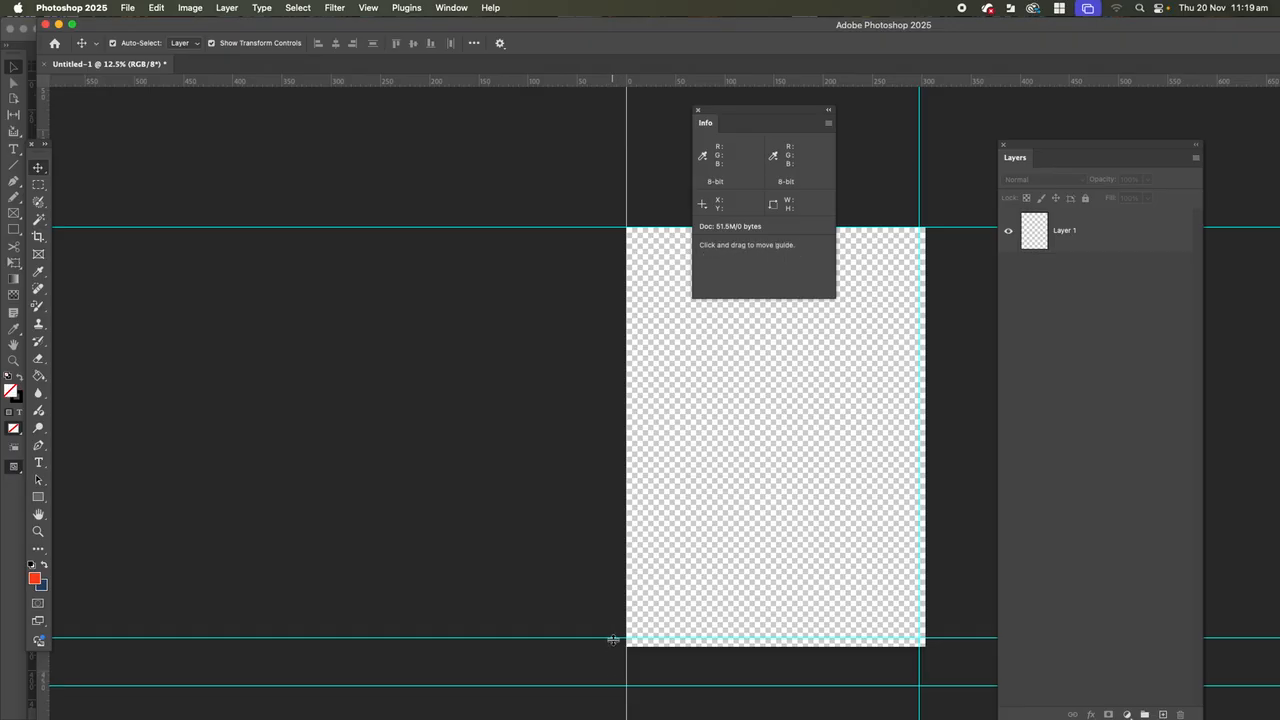
Move the bottom guide closer to the canvas's bottom edge and place the top and left guides just inside their edges.
drag(613, 637, 612, 640)
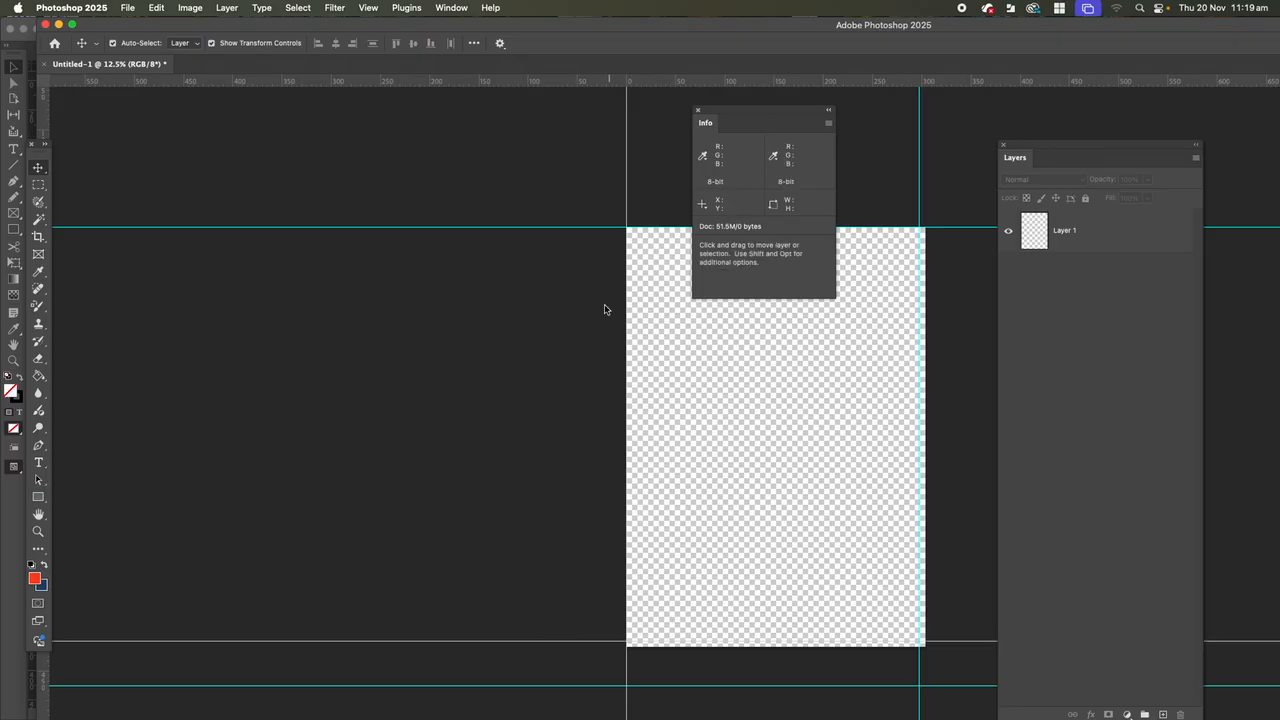
drag(603, 231, 603, 234)
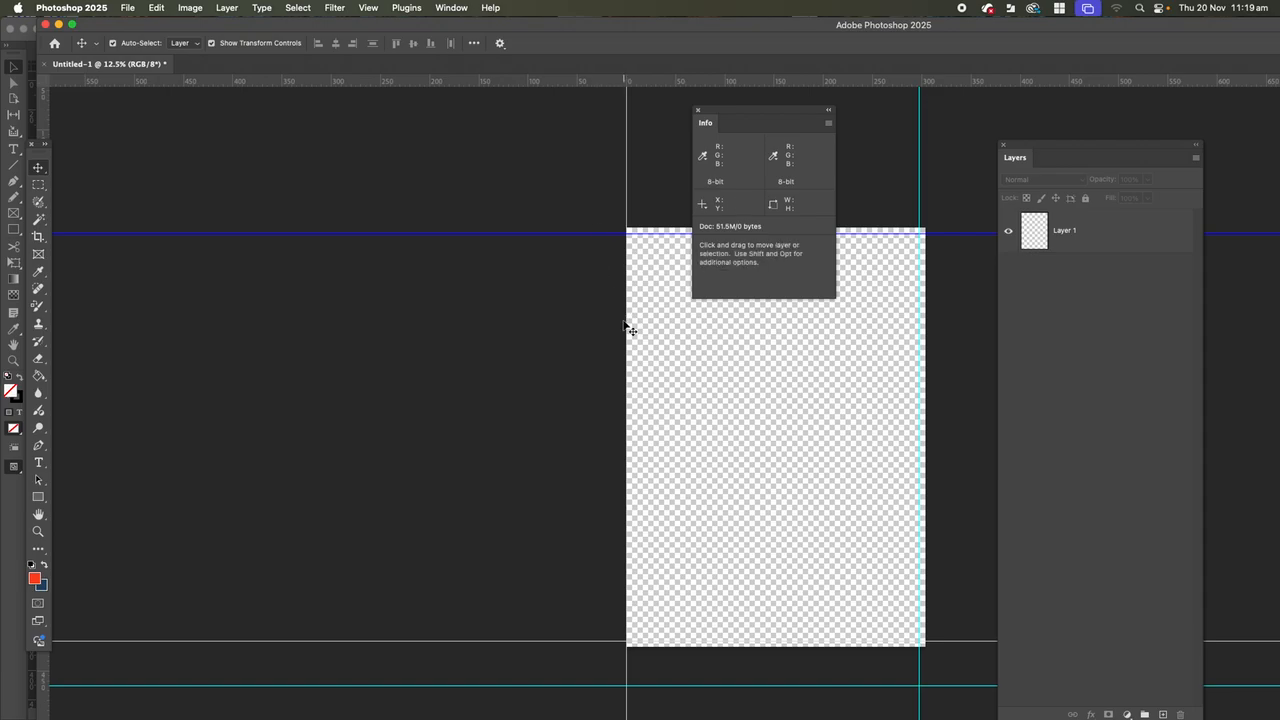
drag(627, 321, 632, 324)
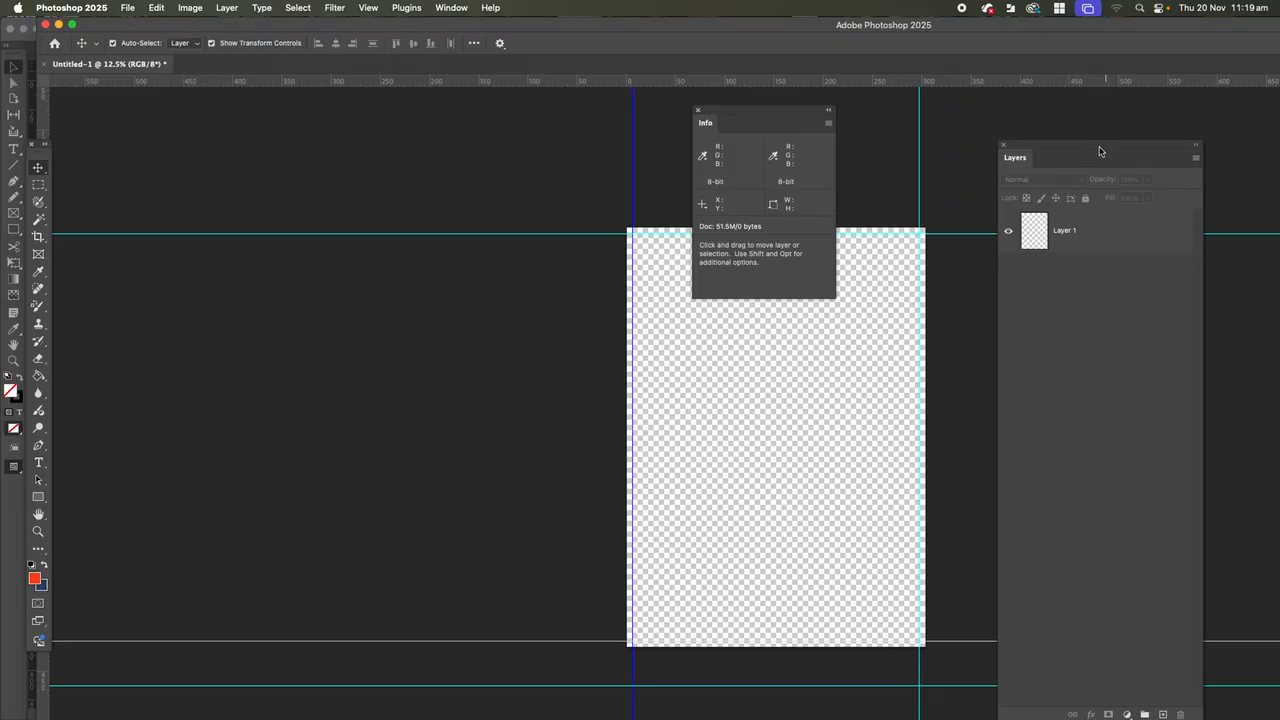
Move the Layers panel closer to the canvas, close it and show it again.
drag(1085, 147, 1047, 103)
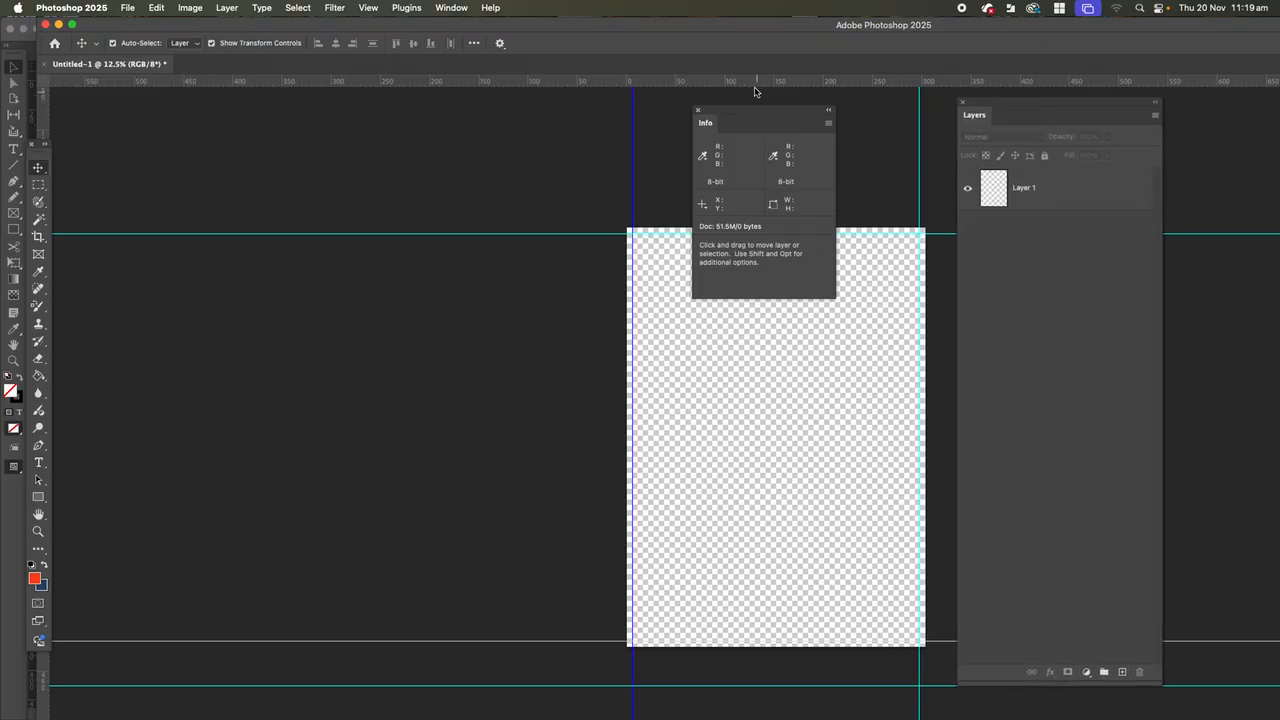
click(960, 103)
click(449, 8)
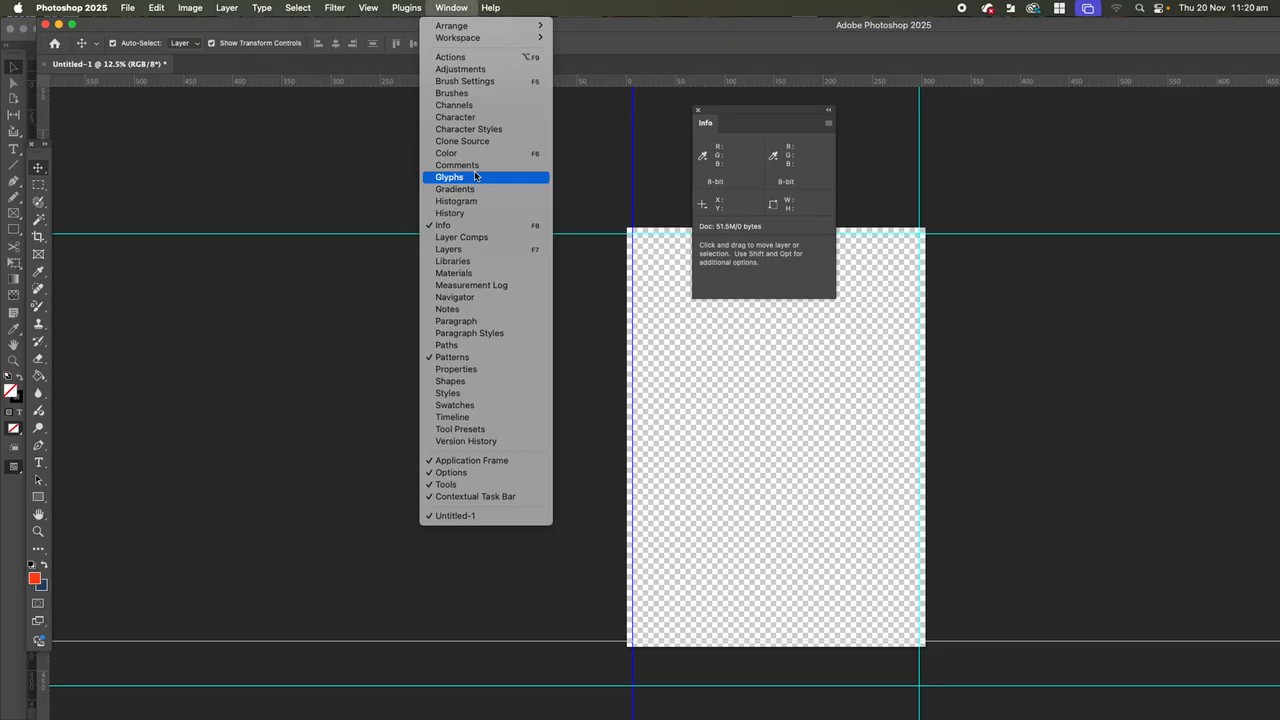
click(472, 257)
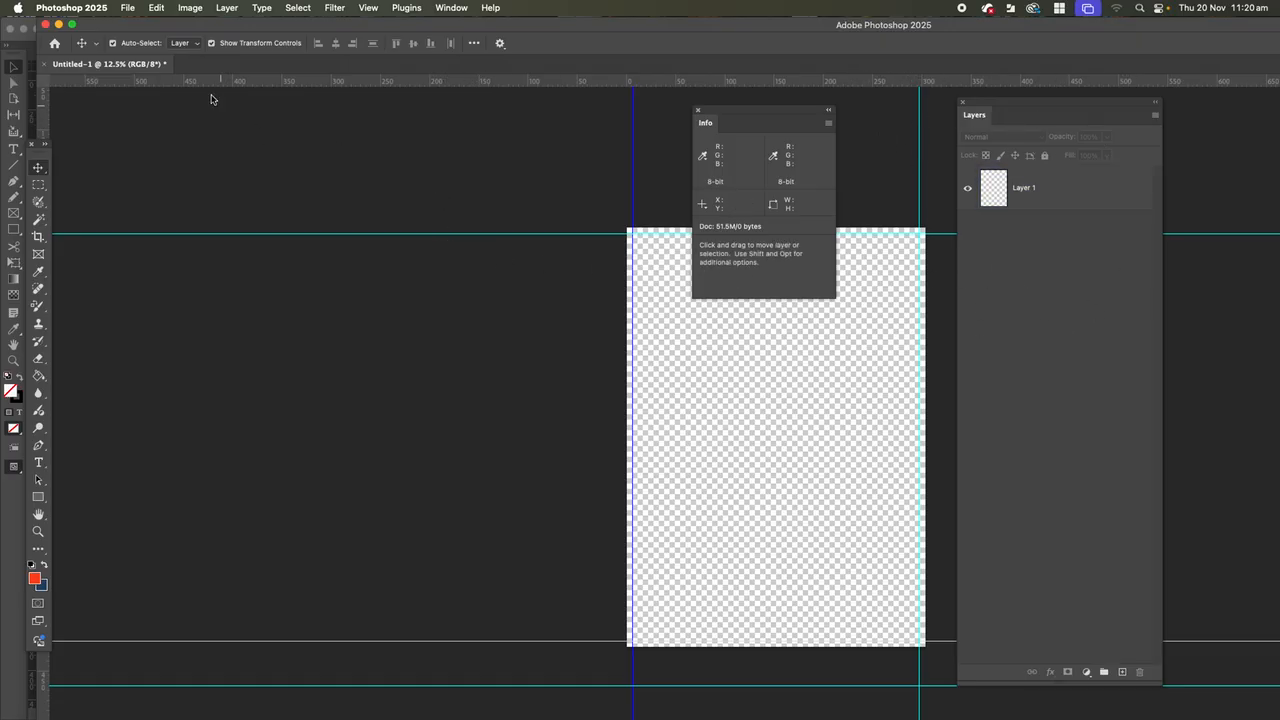
Start placing a linked file and browse to the Downloads folder.
click(131, 8)
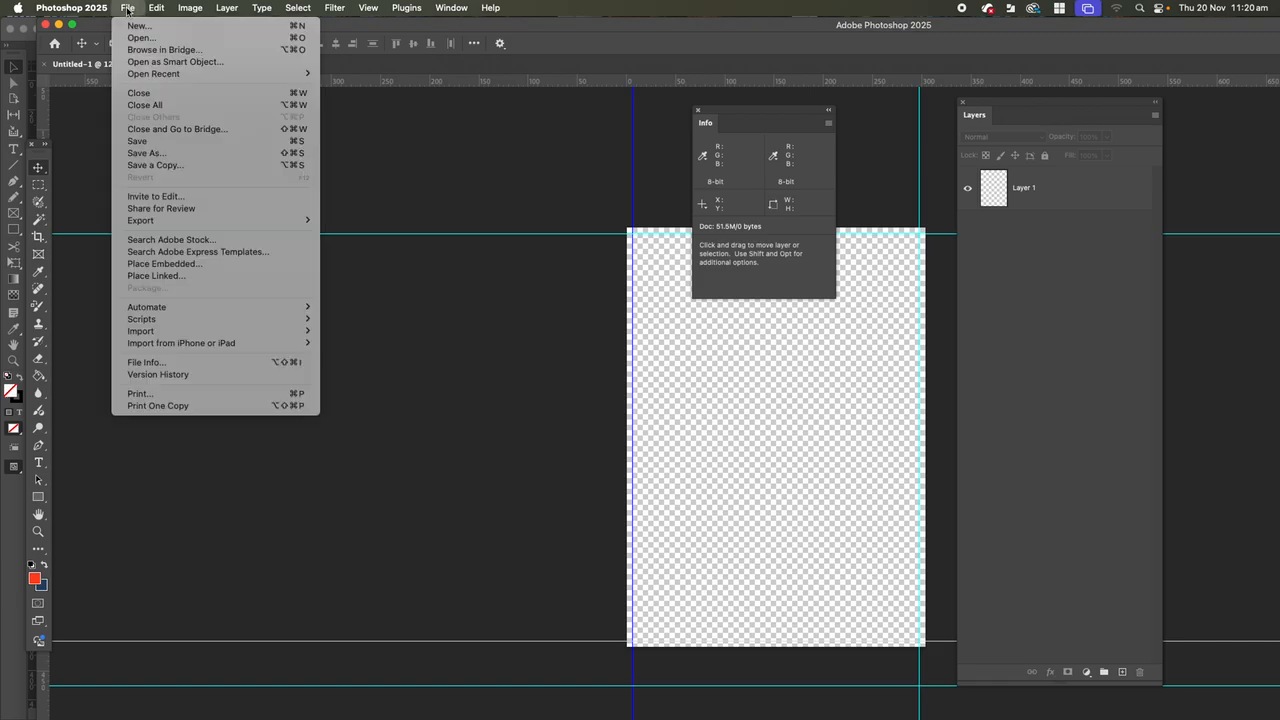
click(130, 277)
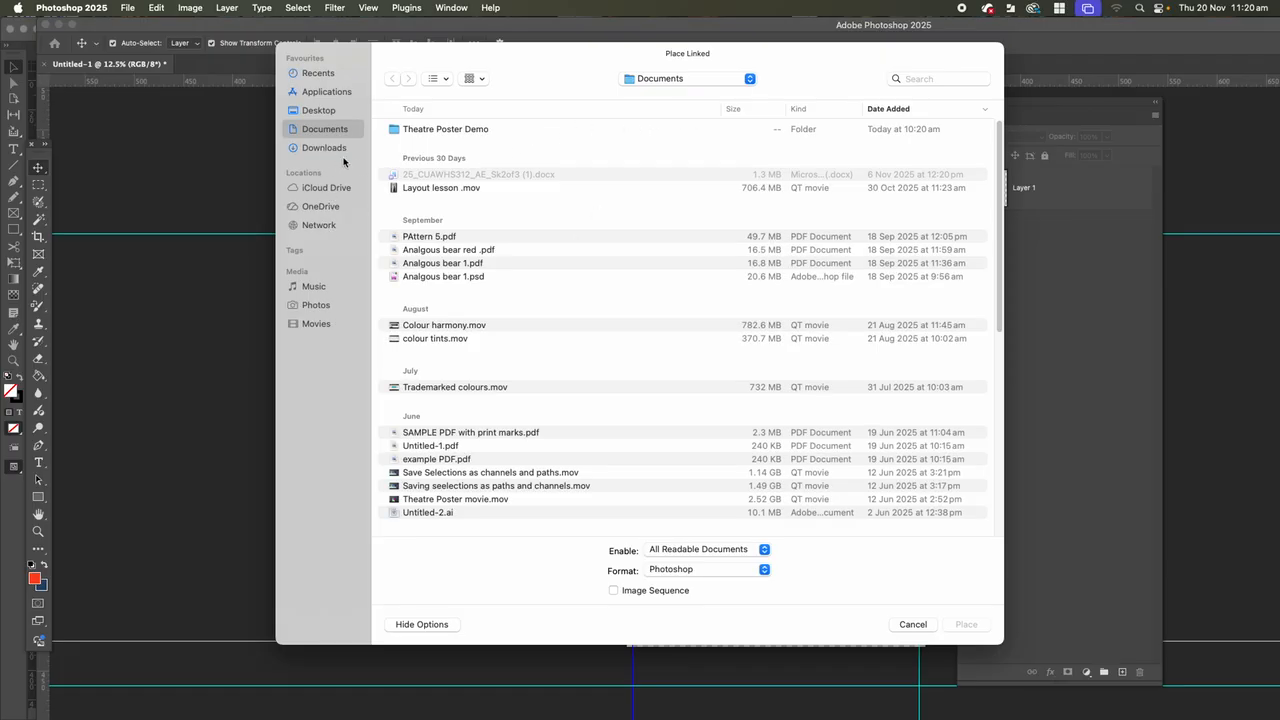
click(398, 131)
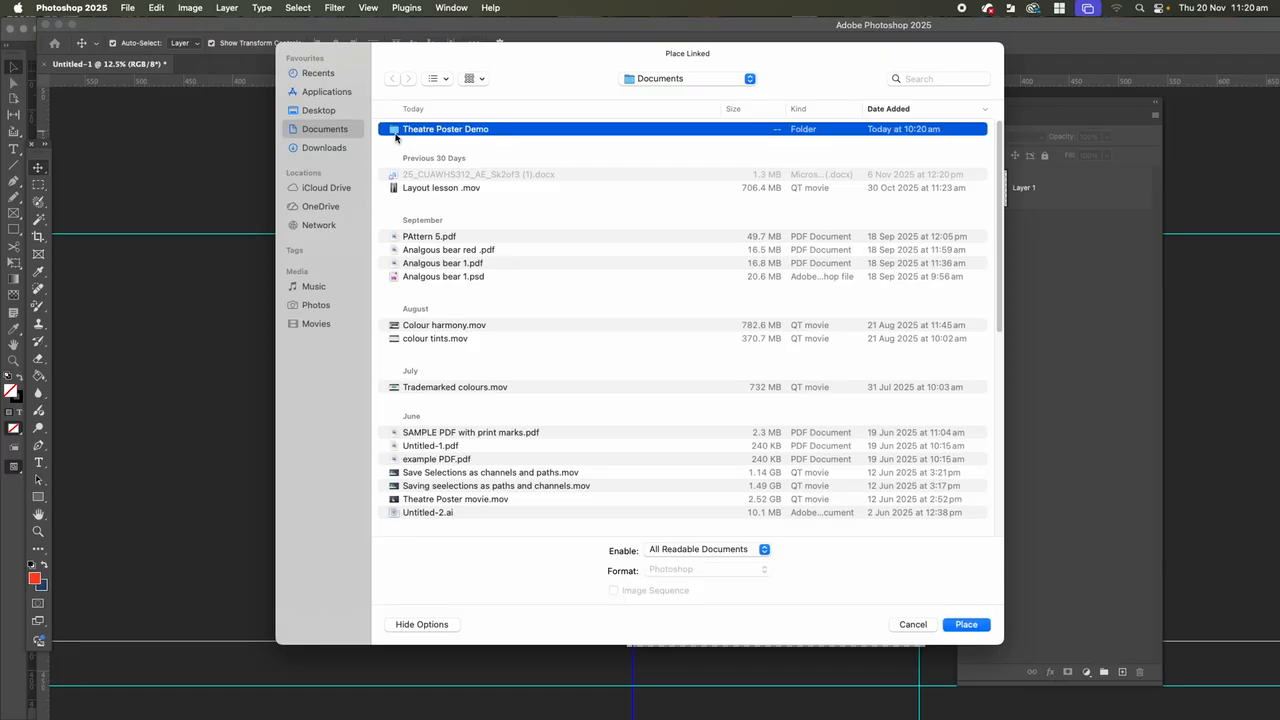
double_click(397, 131)
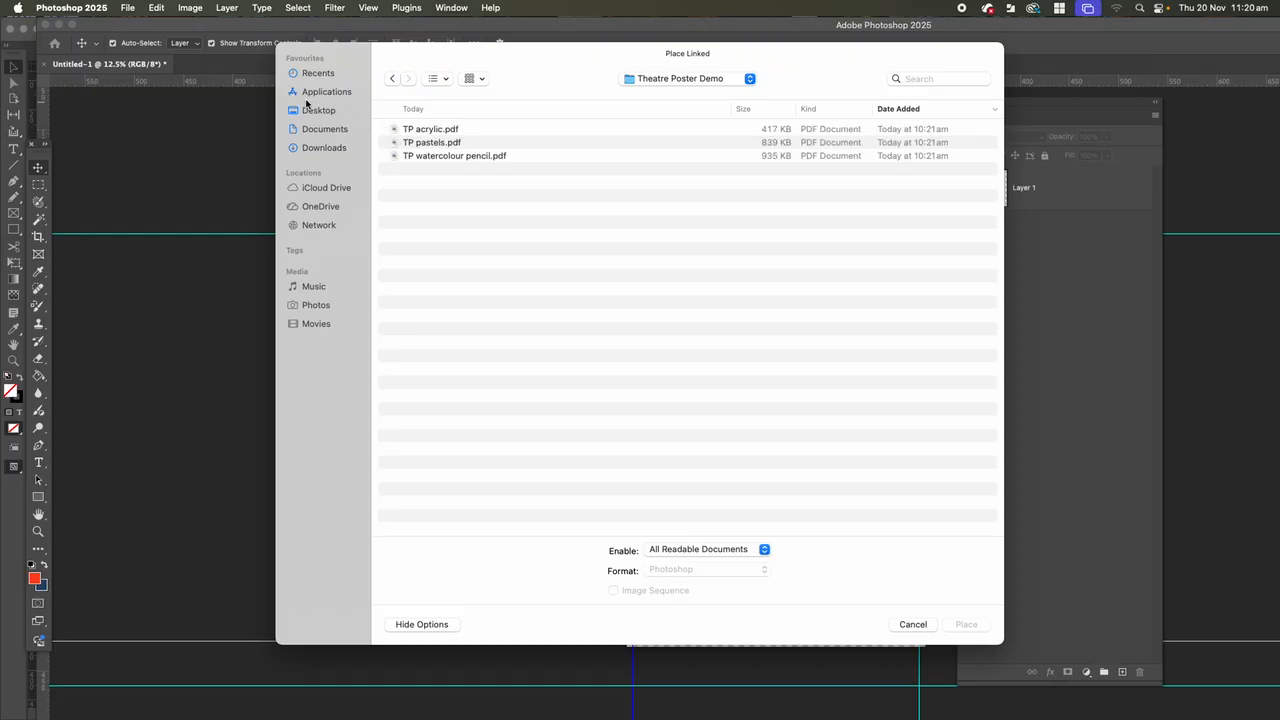
click(391, 78)
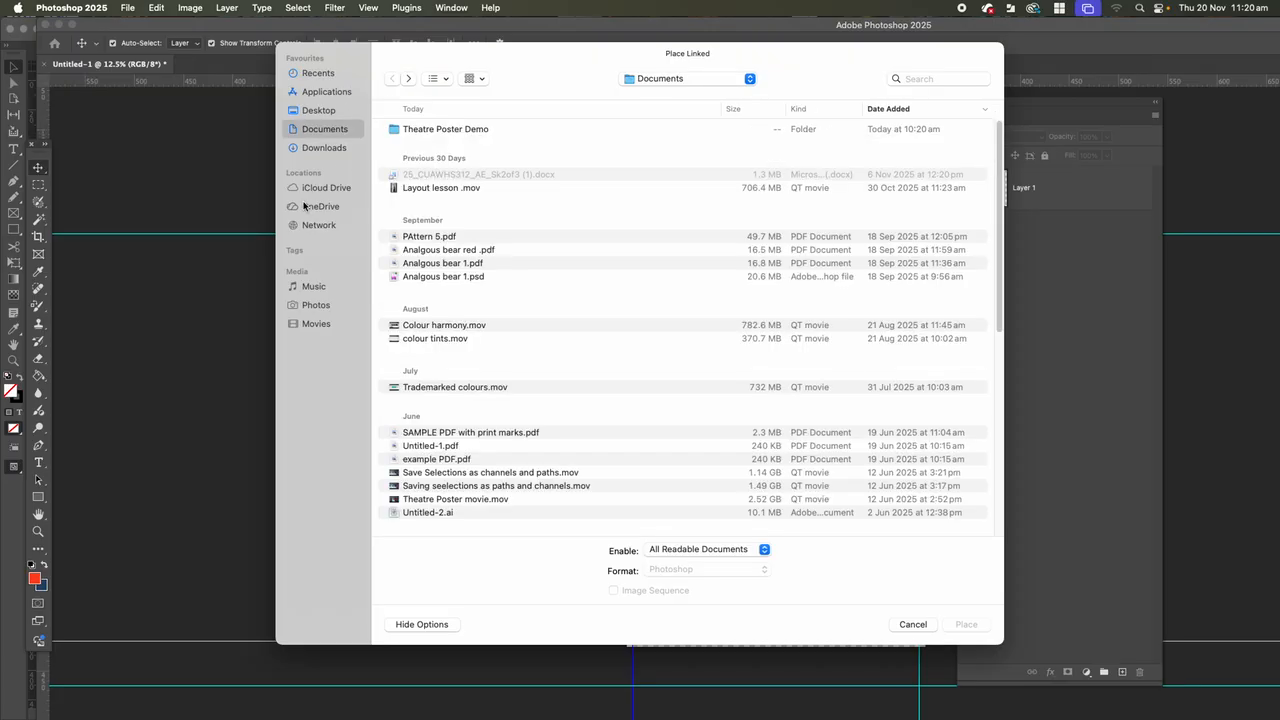
click(310, 148)
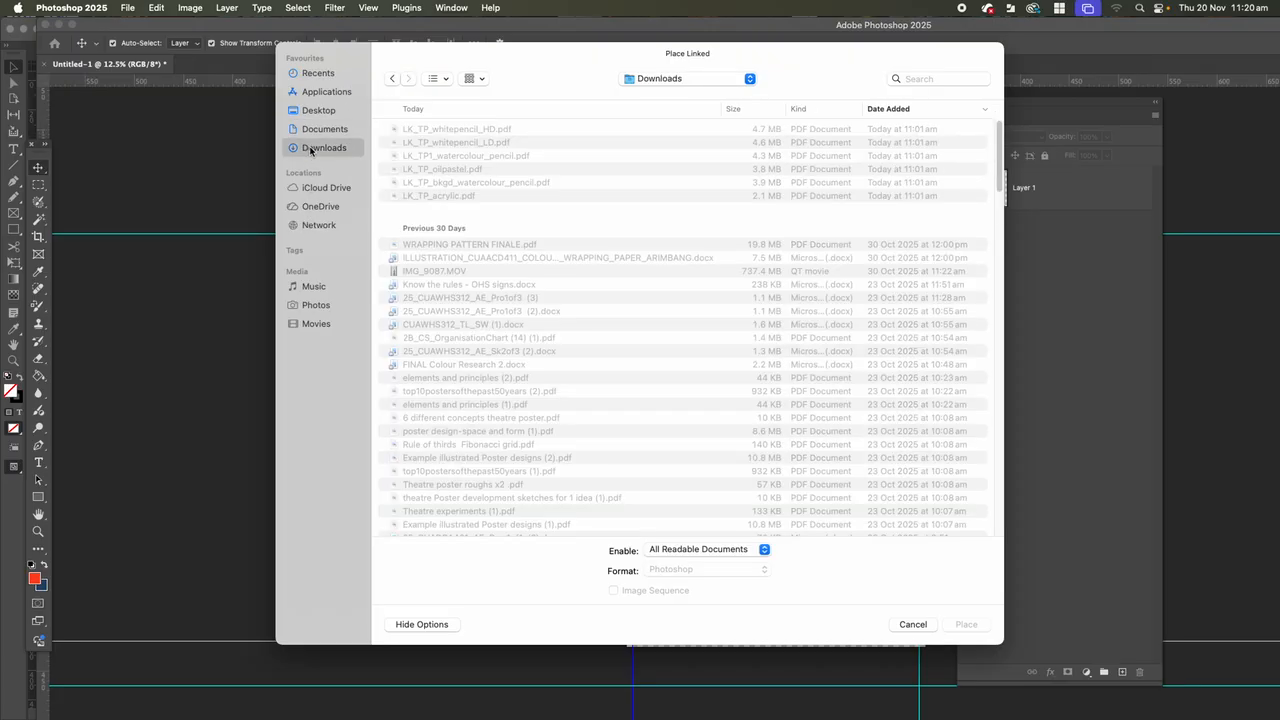
Place LK_TP1_watercolour_pencil.pdf from the Downloads folder as a linked file on the canvas.
click(432, 183)
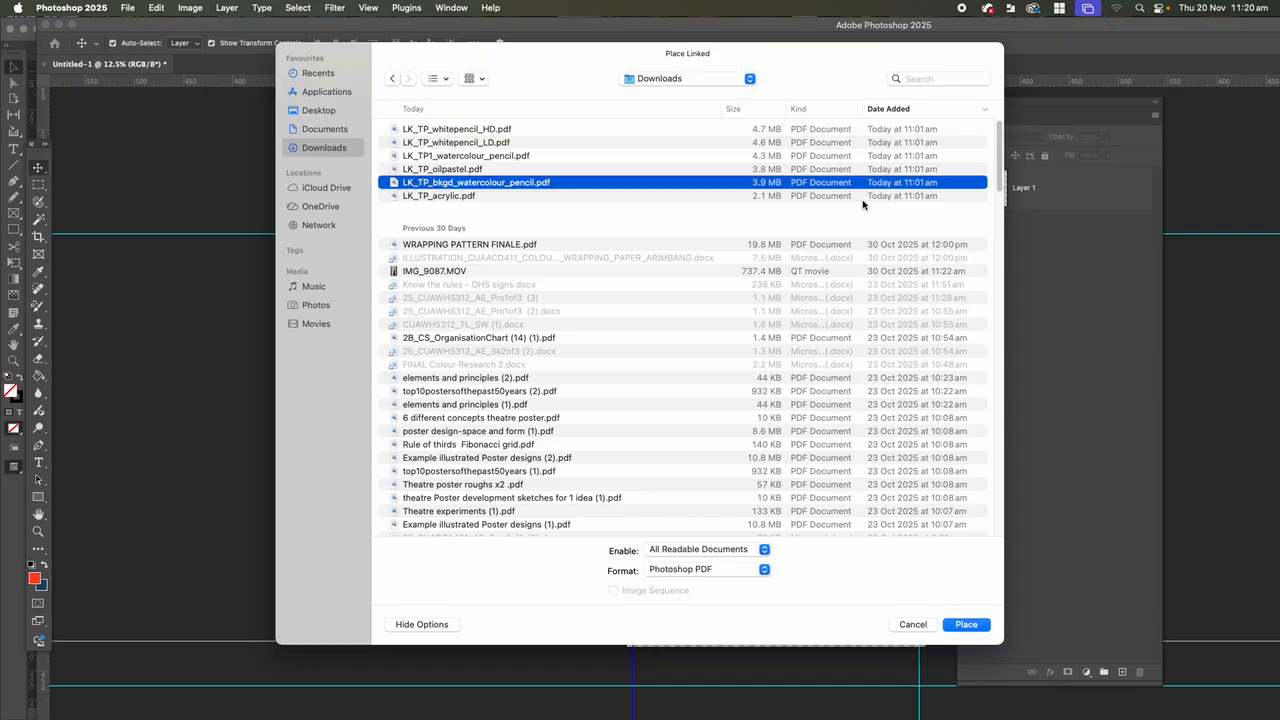
click(452, 131)
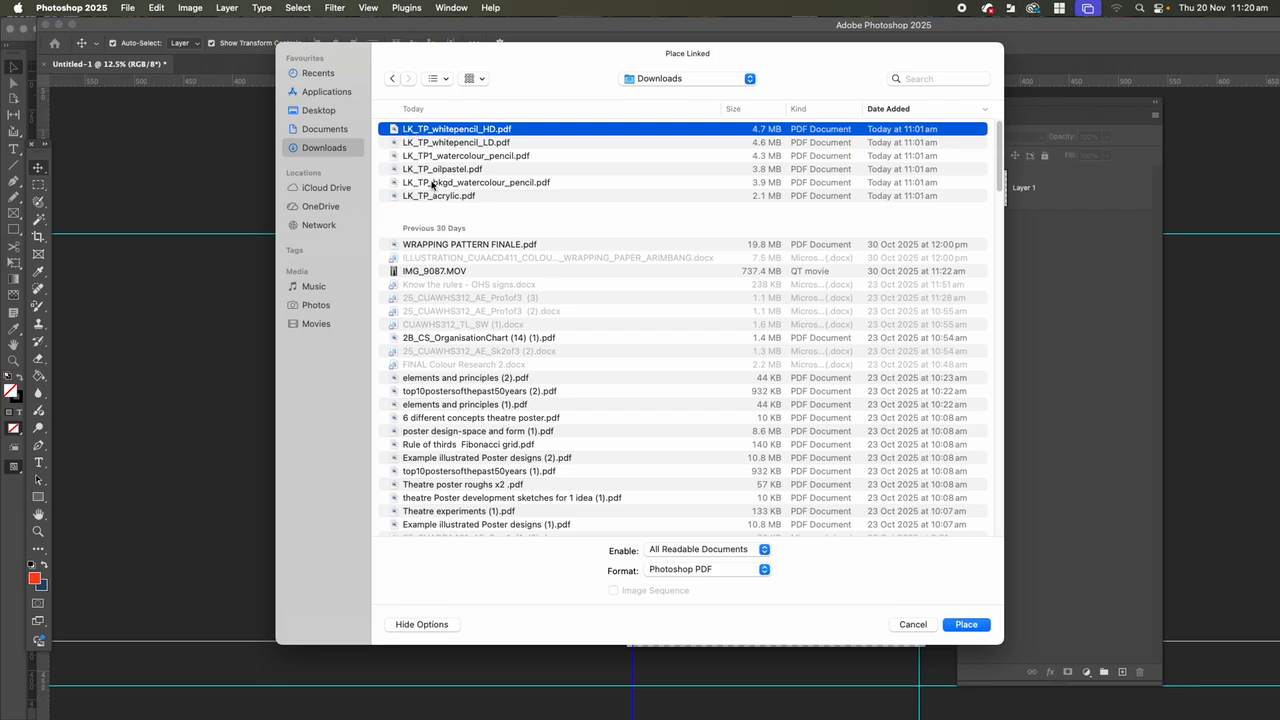
click(430, 143)
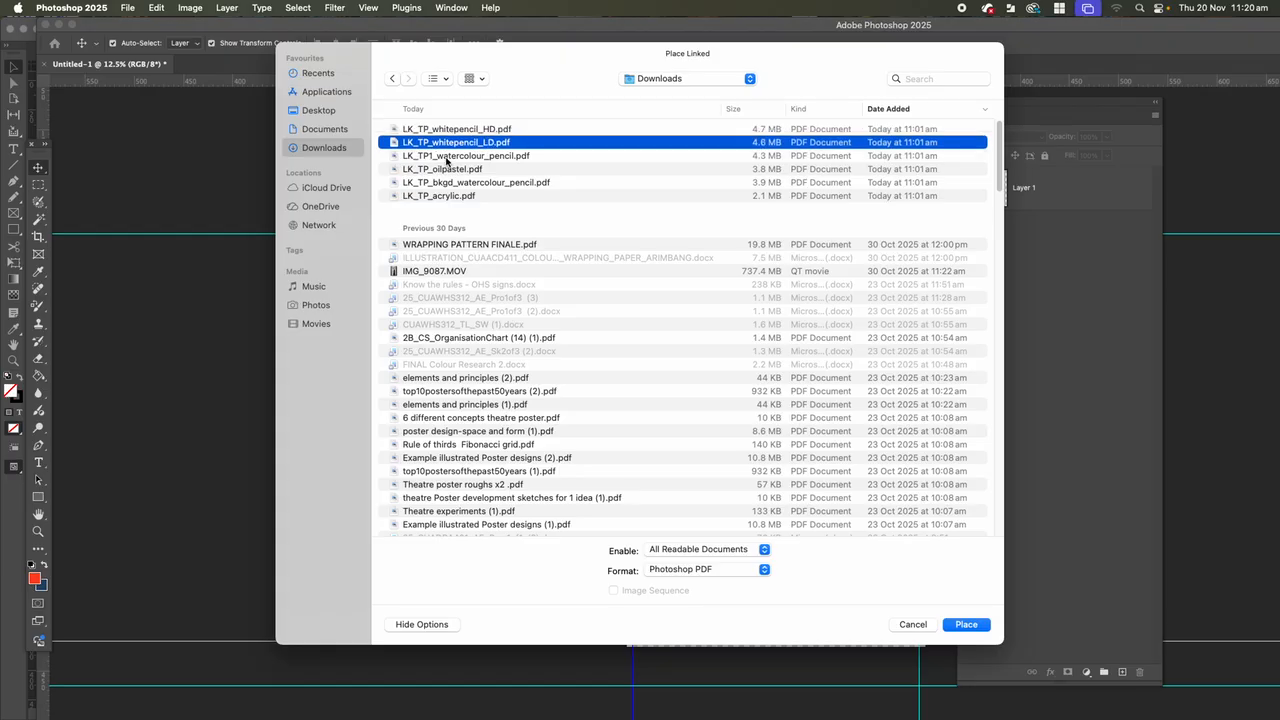
click(424, 130)
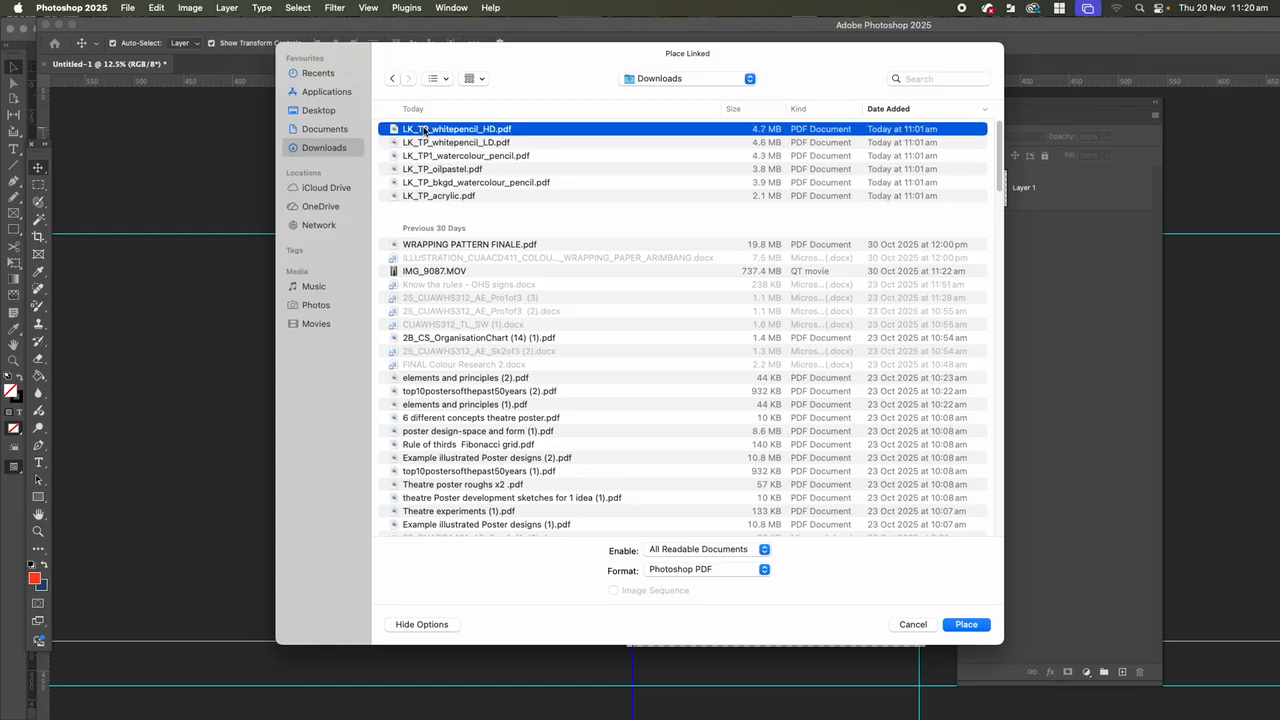
click(427, 170)
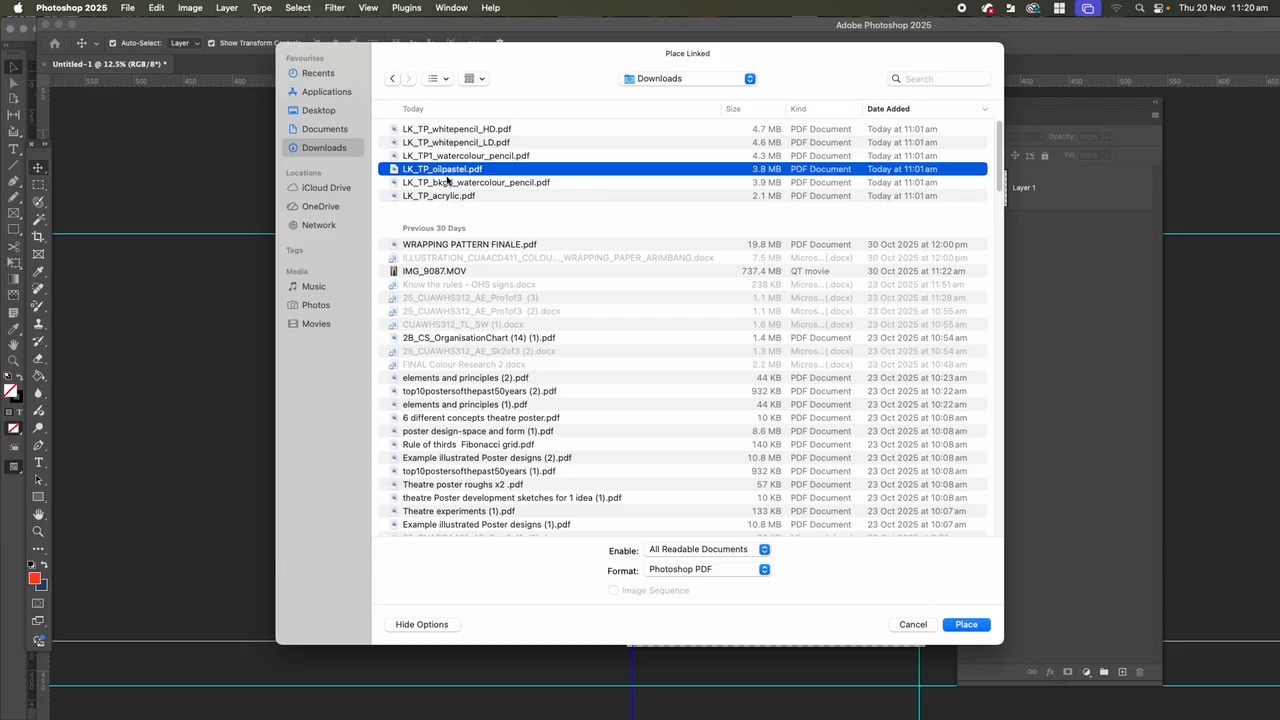
click(448, 157)
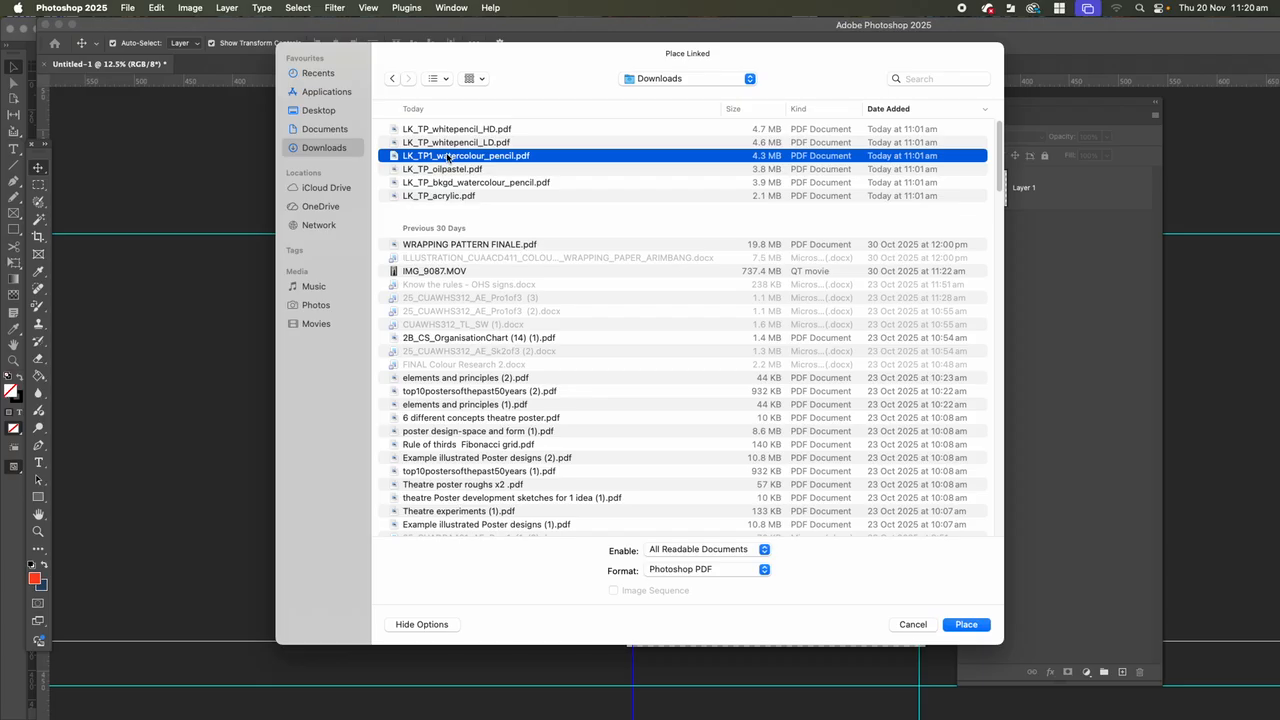
right_click(447, 158)
click(431, 157)
click(966, 624)
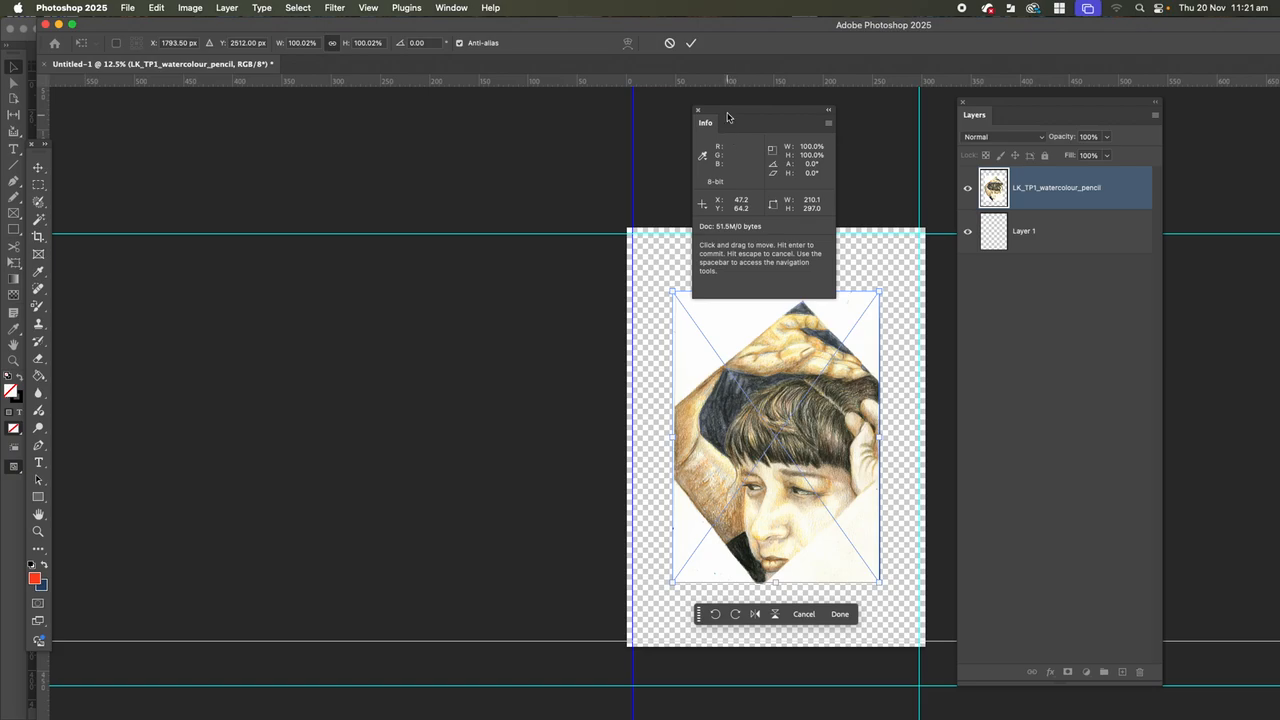
Clear the Info panel away from the canvas and enlarge the placed artwork to about 145% so it covers the canvas including the bleed.
drag(728, 118, 276, 246)
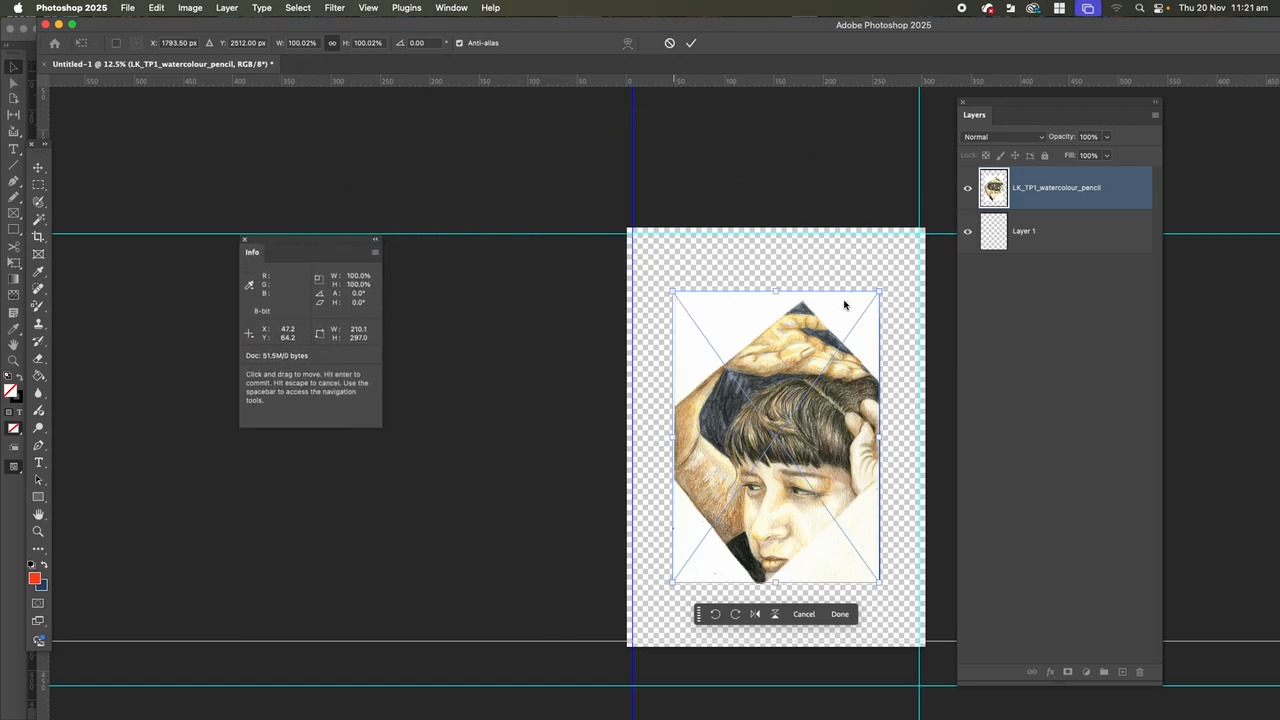
drag(1014, 29, 885, 12)
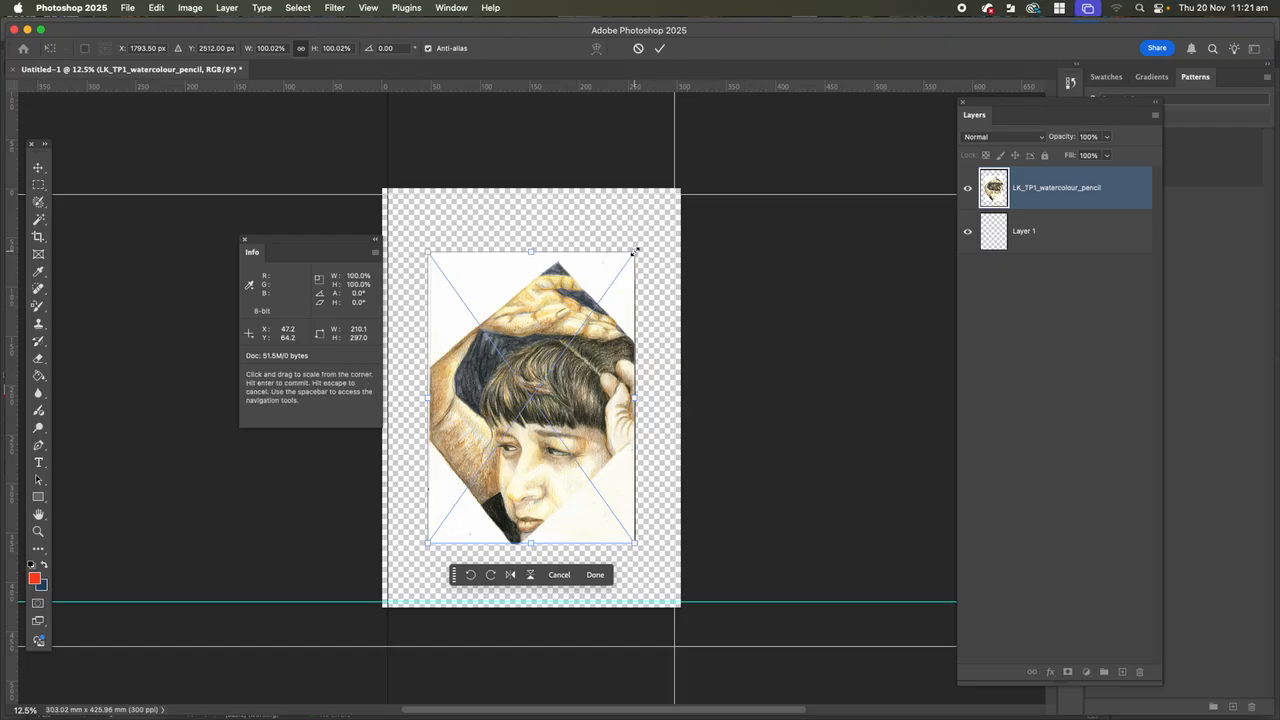
drag(635, 252, 645, 241)
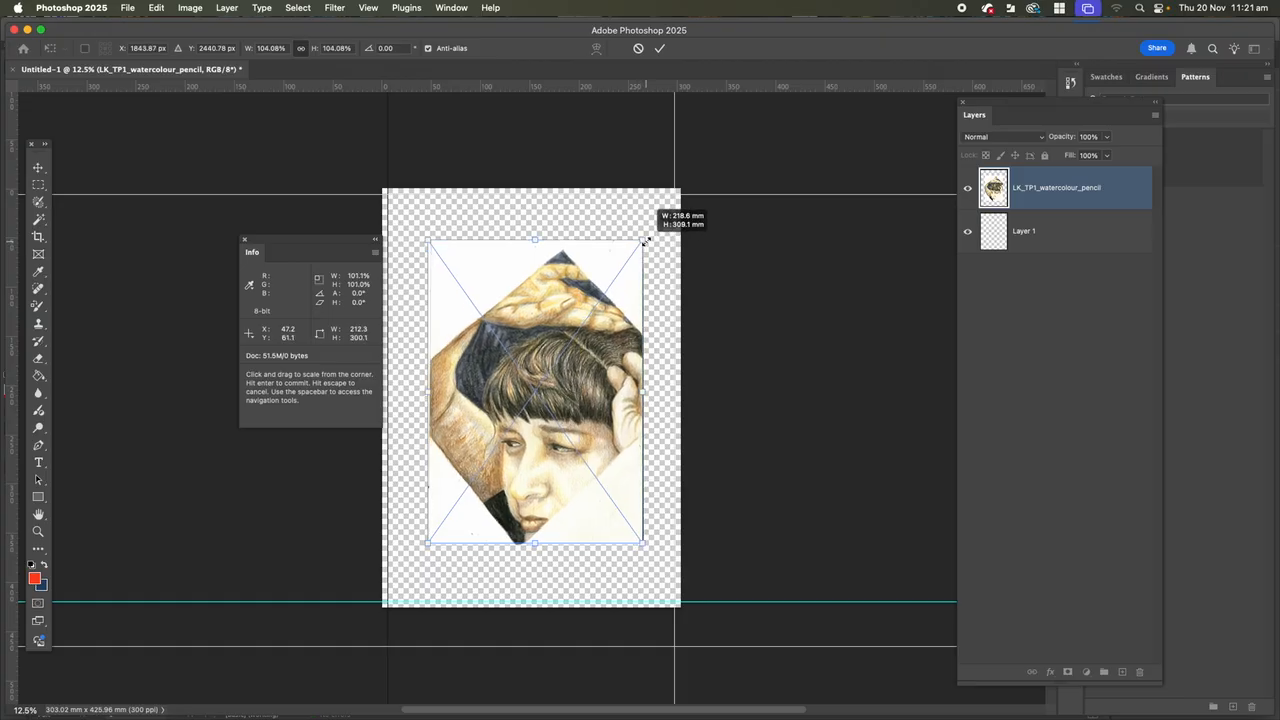
drag(645, 241, 685, 185)
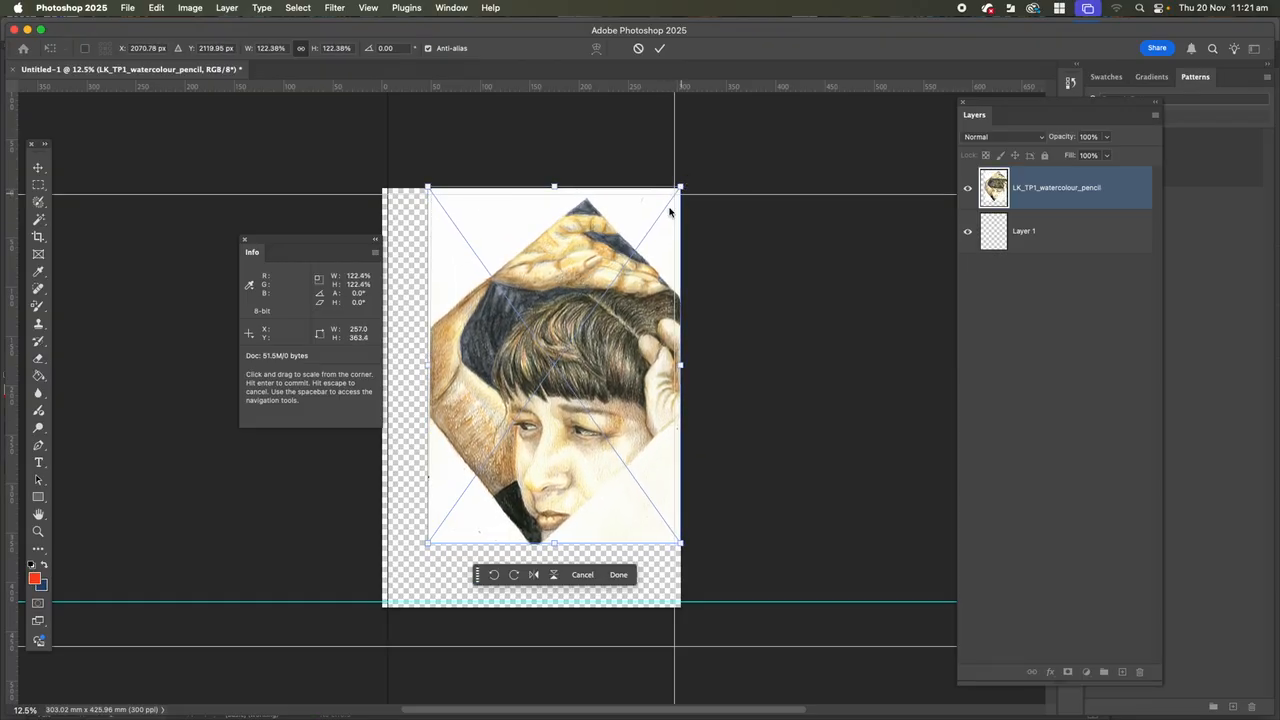
drag(424, 542, 367, 600)
drag(322, 240, 111, 192)
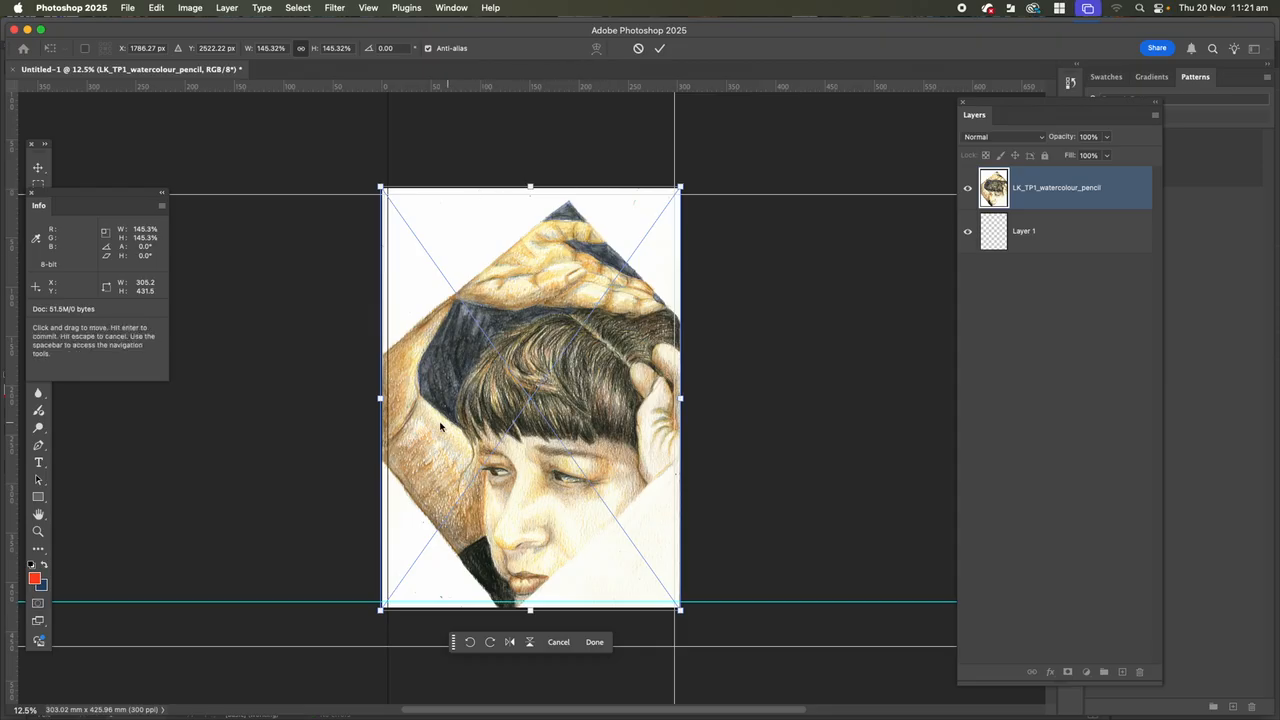
Reduce the placed artwork to about 125% and move it down until it overhangs the canvas's bottom edge.
drag(381, 609, 460, 597)
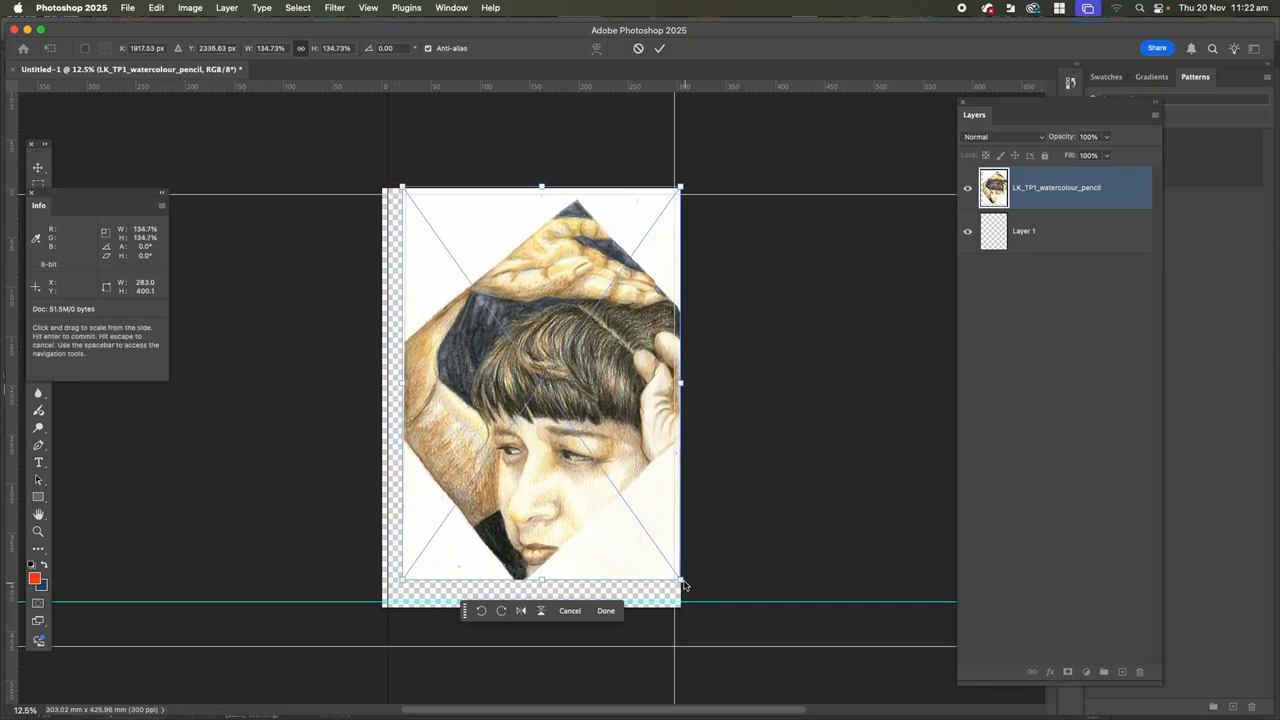
drag(680, 579, 666, 558)
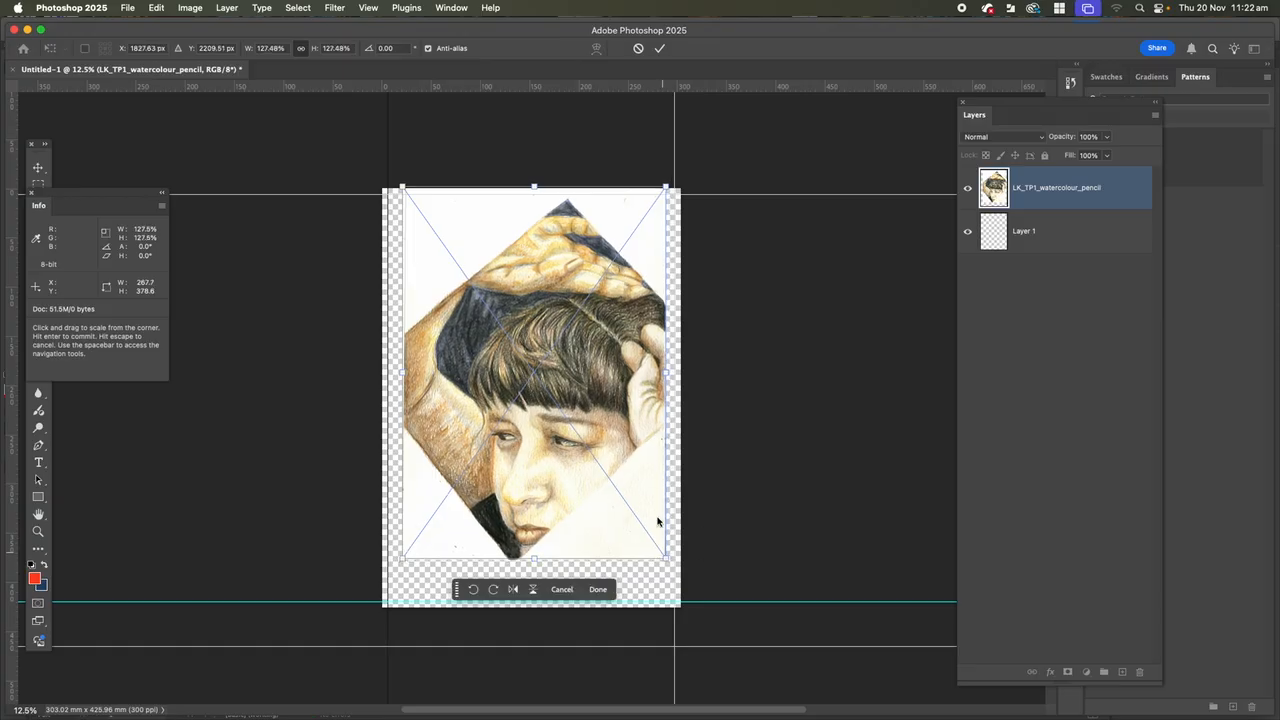
drag(666, 188, 658, 191)
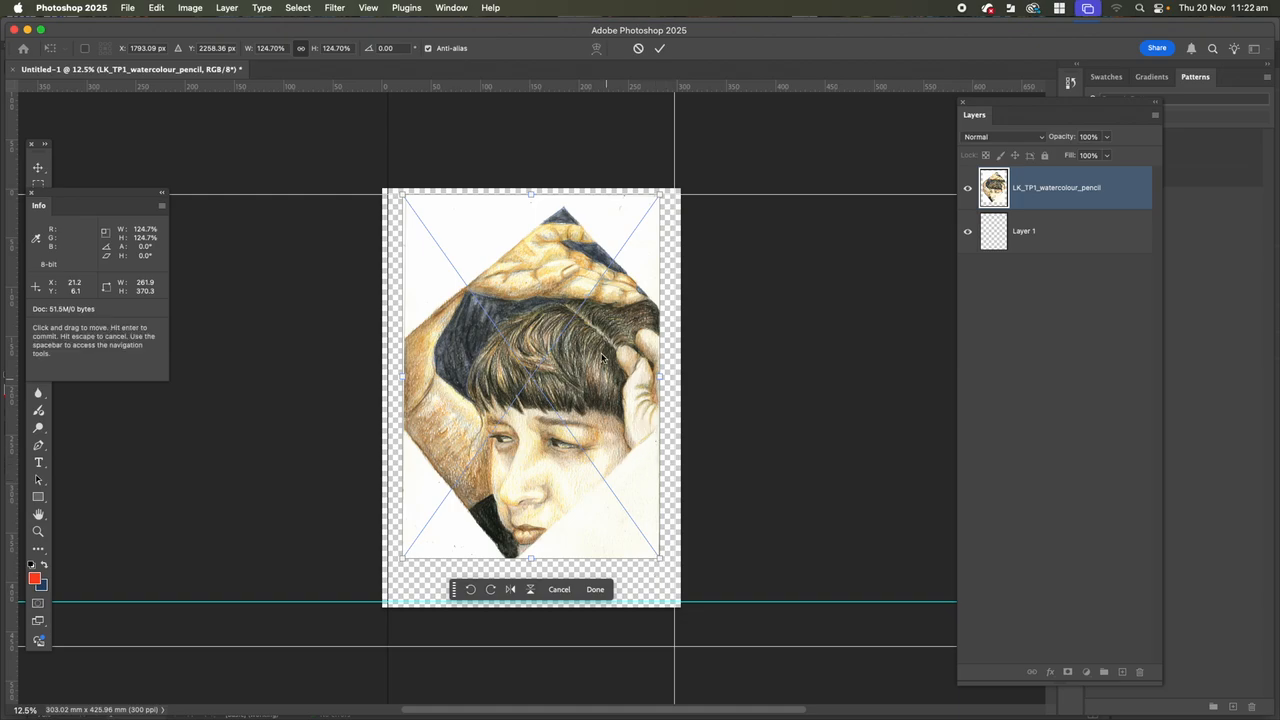
drag(633, 283, 628, 312)
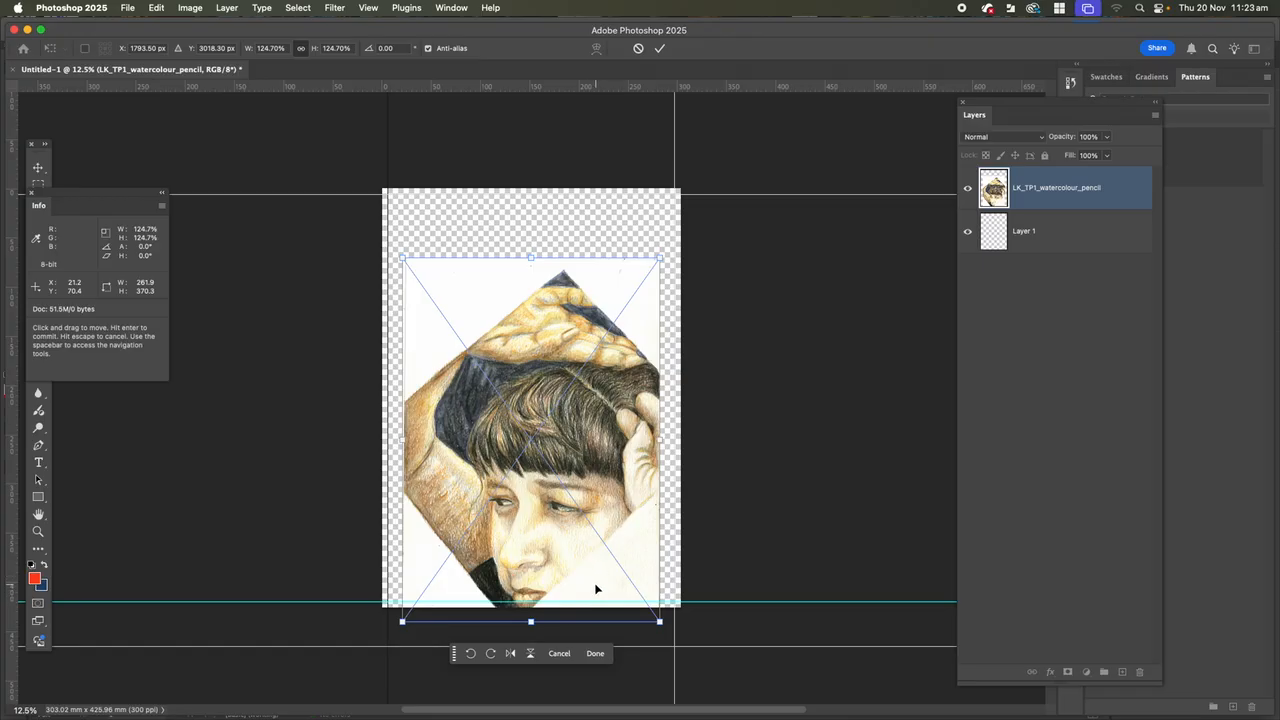
Move the placed artwork up, enlarge it to about 148% so it covers the canvas including the bleed, and commit the transform.
drag(628, 286, 628, 233)
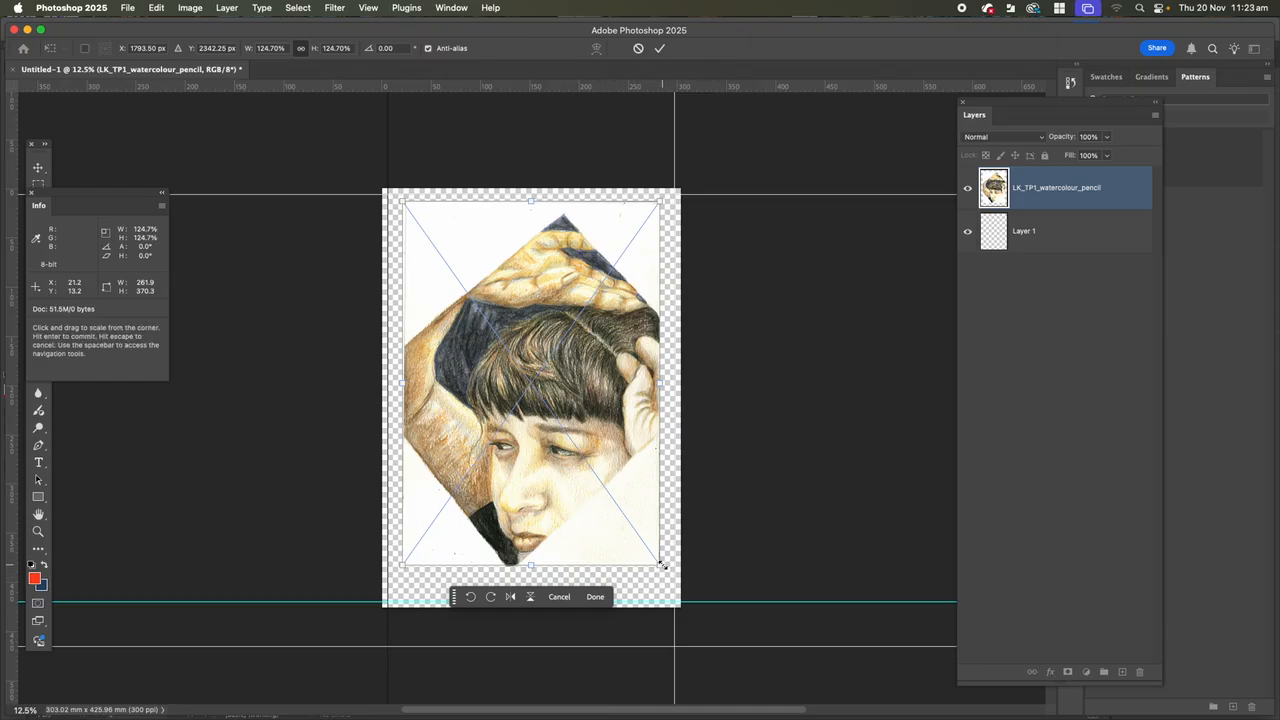
drag(662, 567, 677, 609)
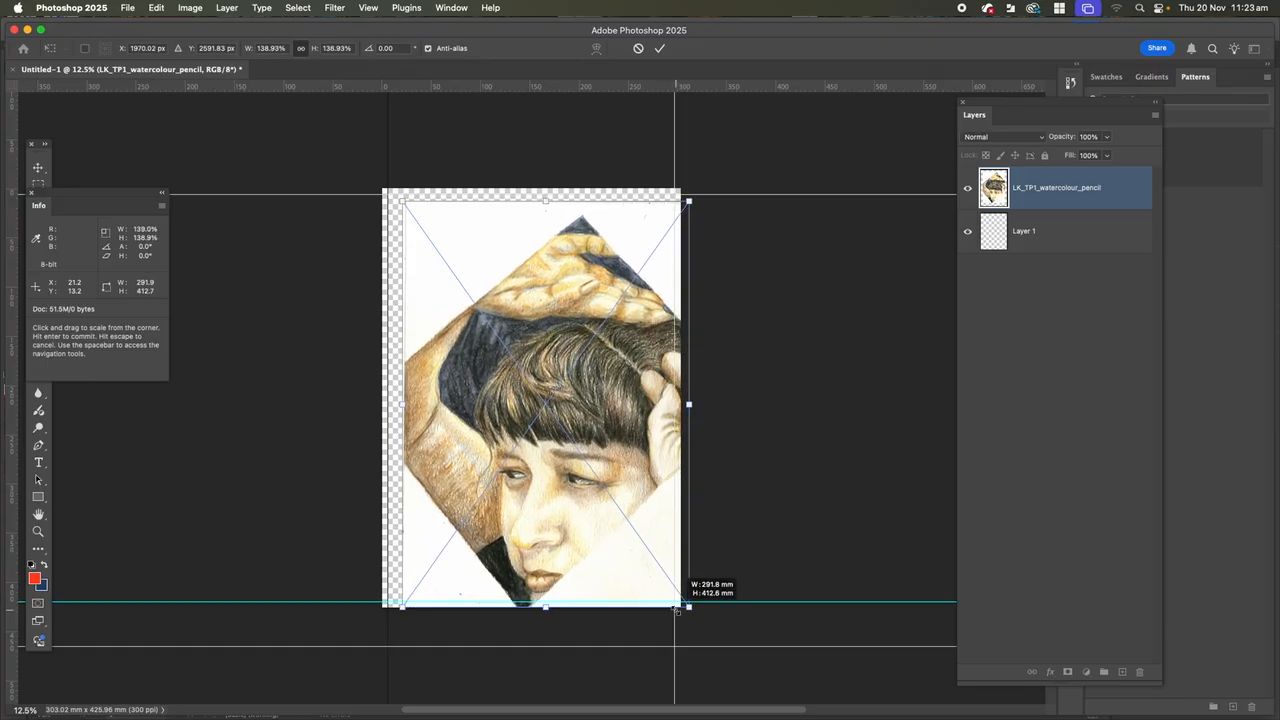
drag(399, 200, 367, 179)
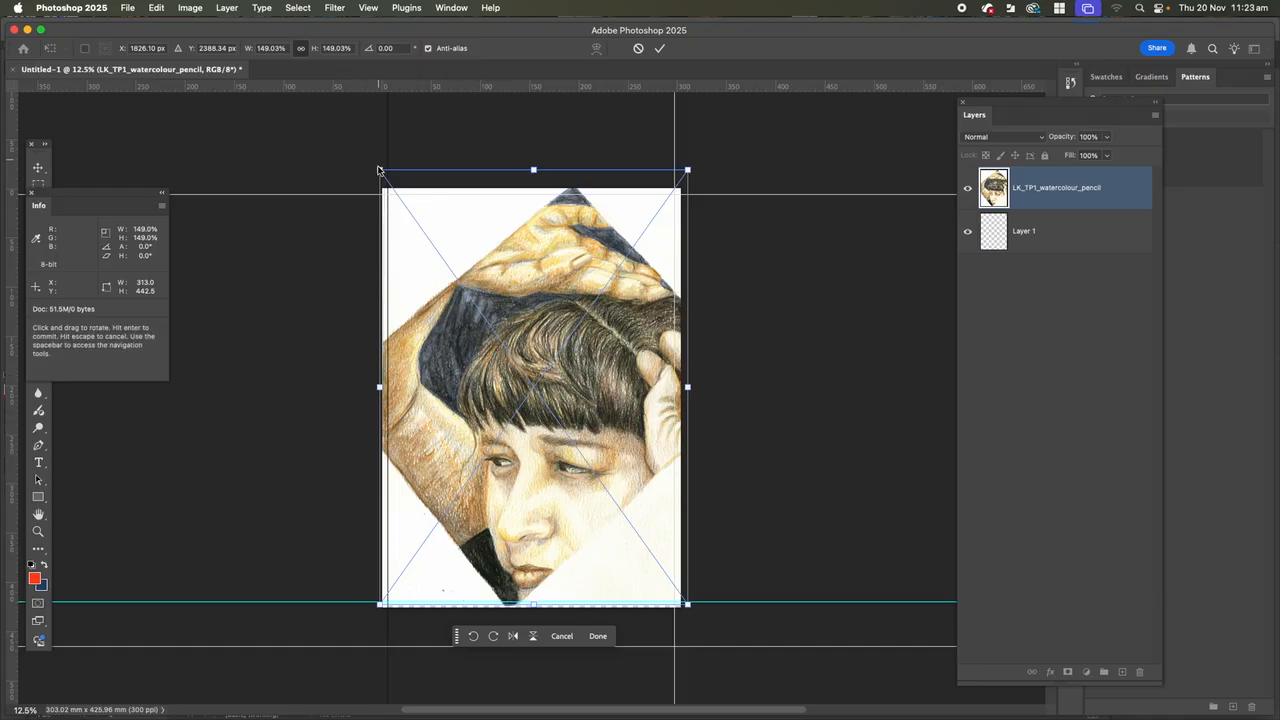
drag(380, 170, 381, 171)
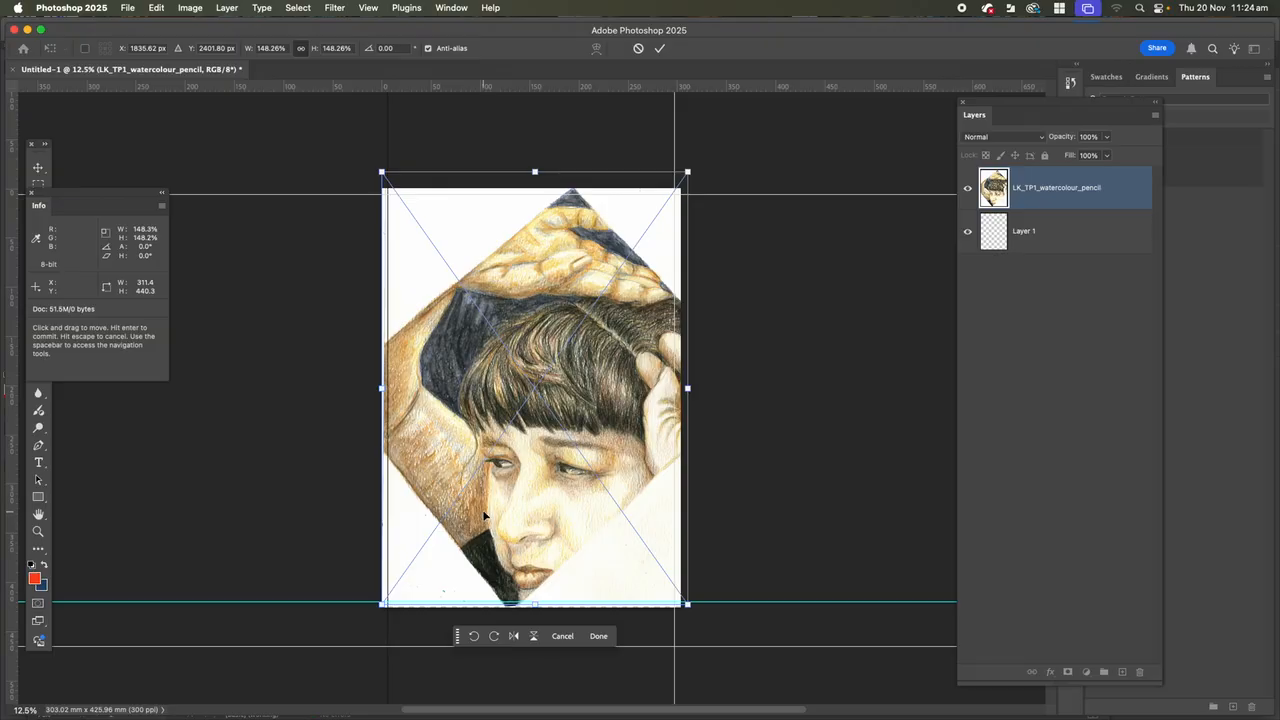
key(Return)
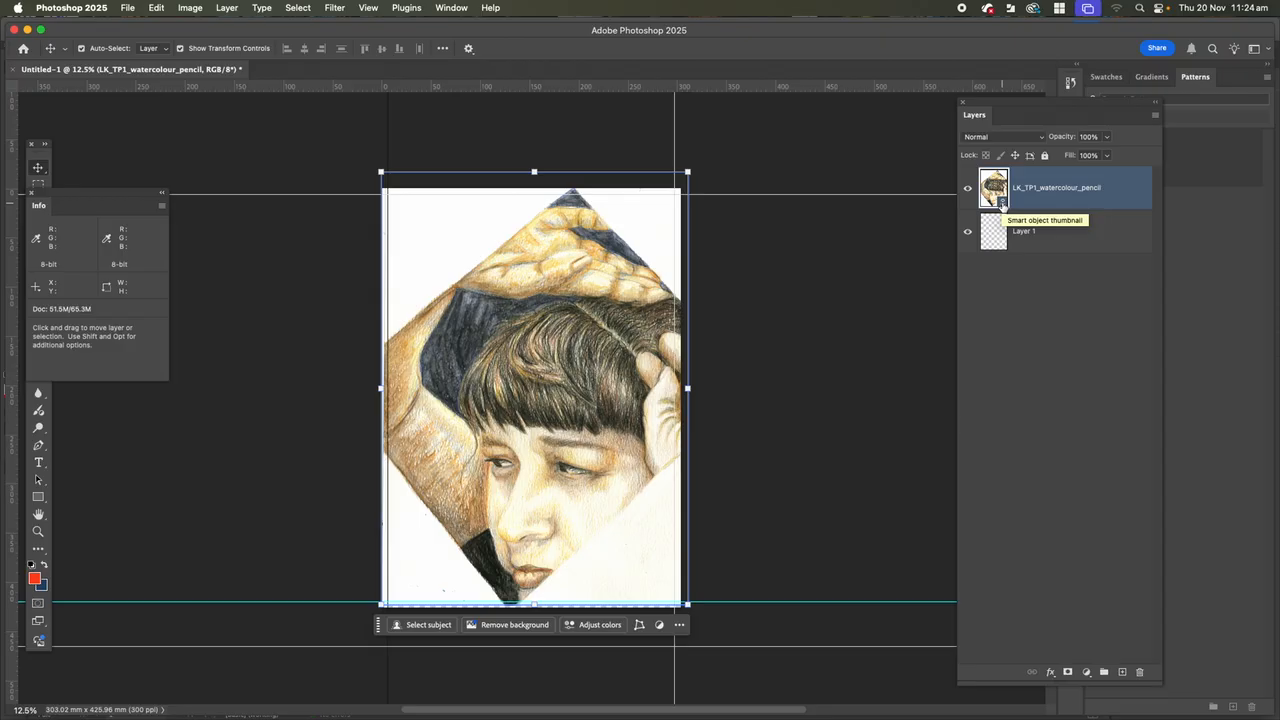
Switch to Preview, close the LK_TP1_watercolour_pencil.pdf window and return to the Photoshop document.
key(super+Tab)
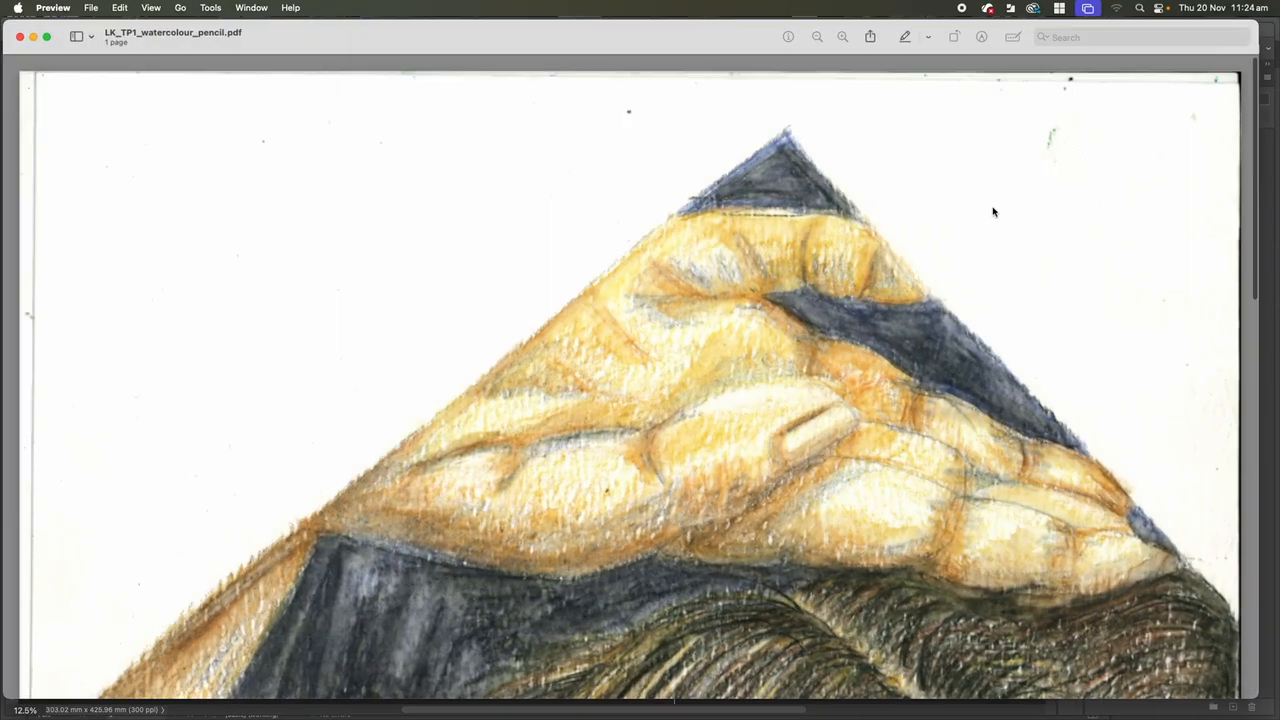
click(20, 36)
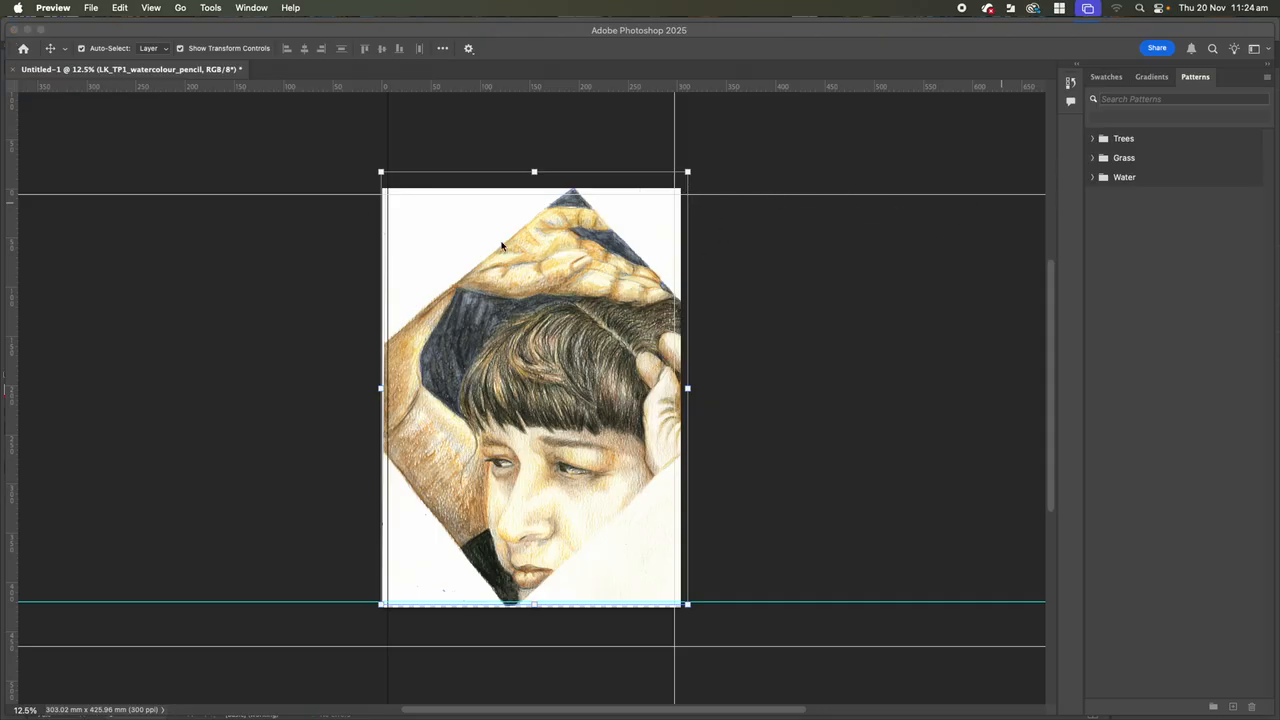
click(413, 48)
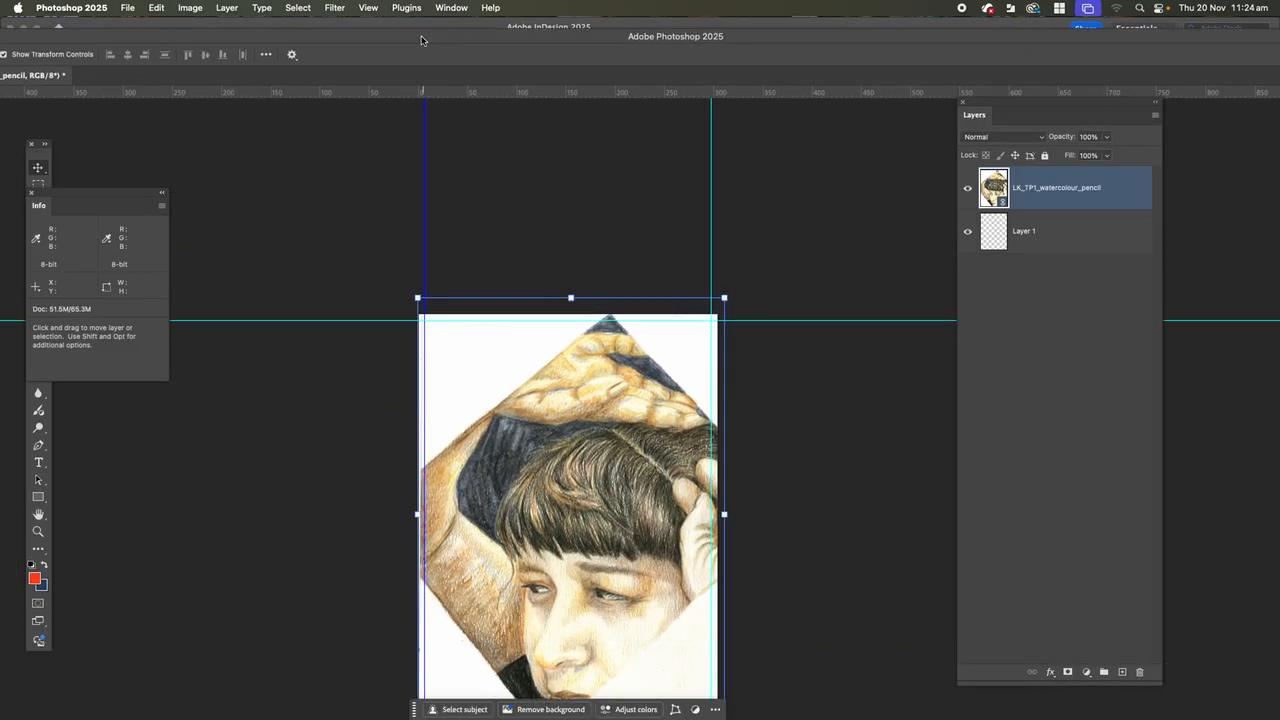
Review the placed layer's thumbnail options and the Rasterize commands available for its smart object.
right_click(1004, 203)
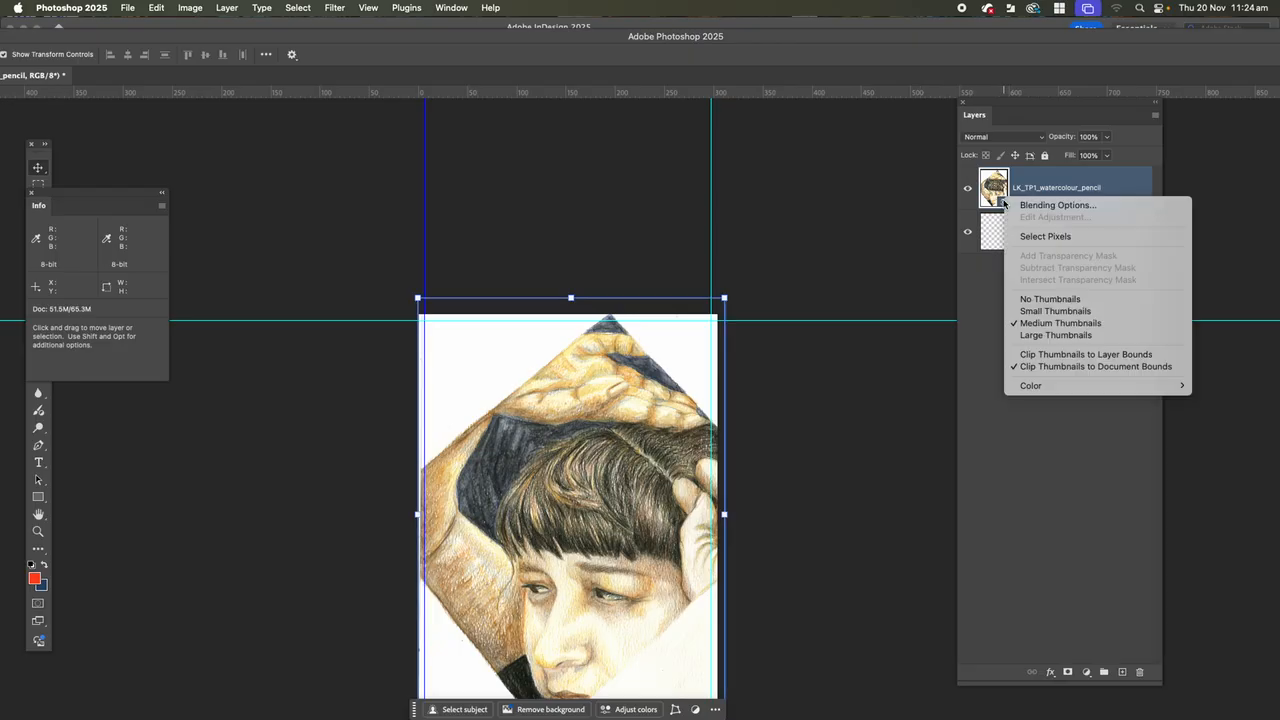
click(999, 203)
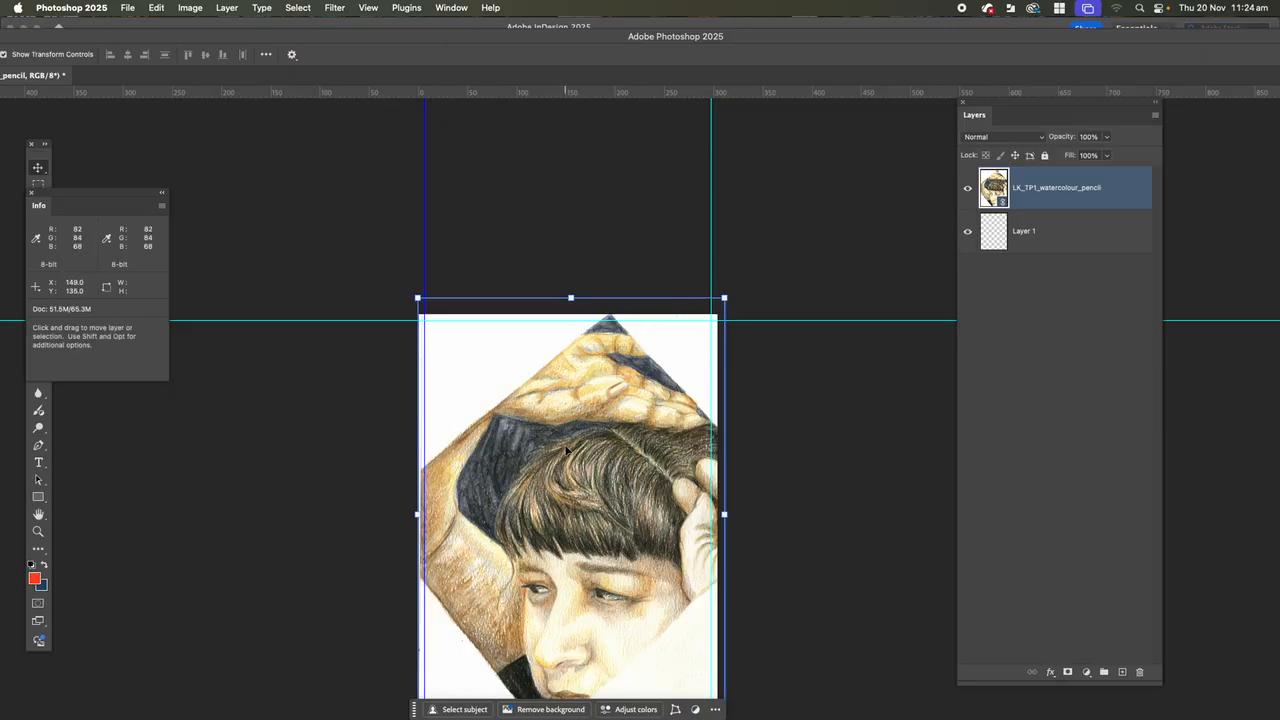
scroll(567, 449, down, 2)
scroll(567, 449, down, 2)
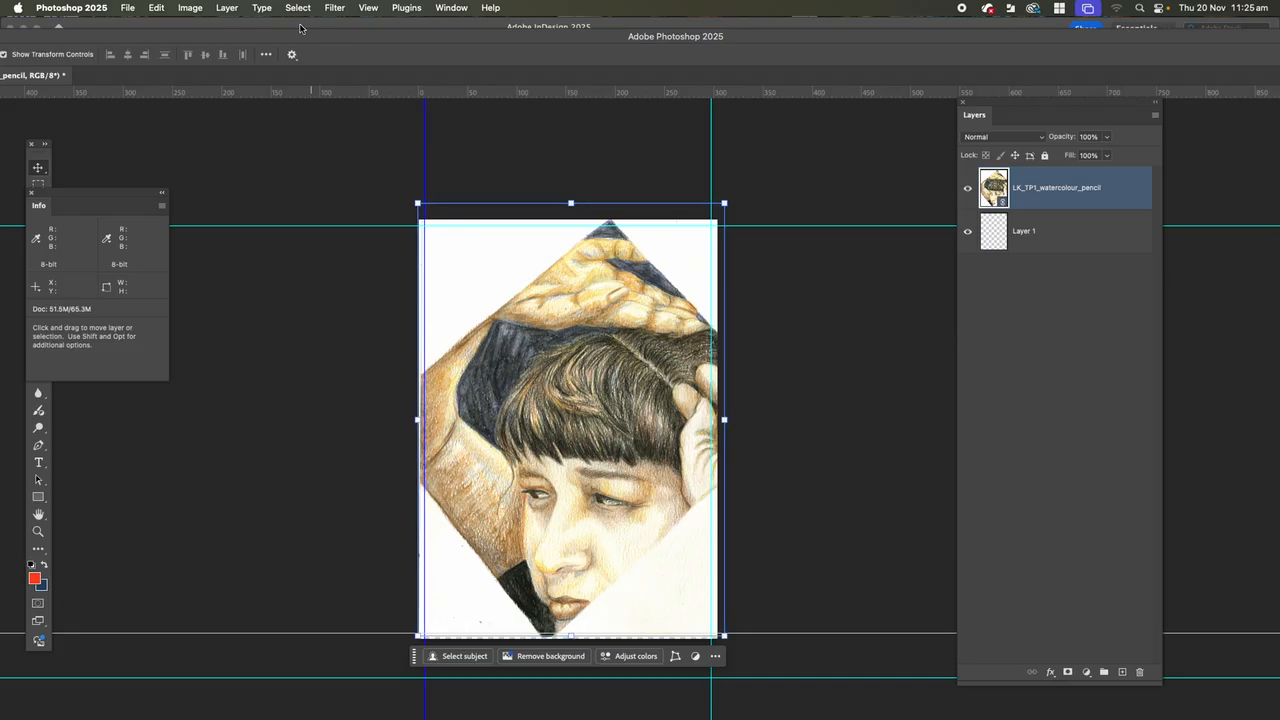
click(228, 8)
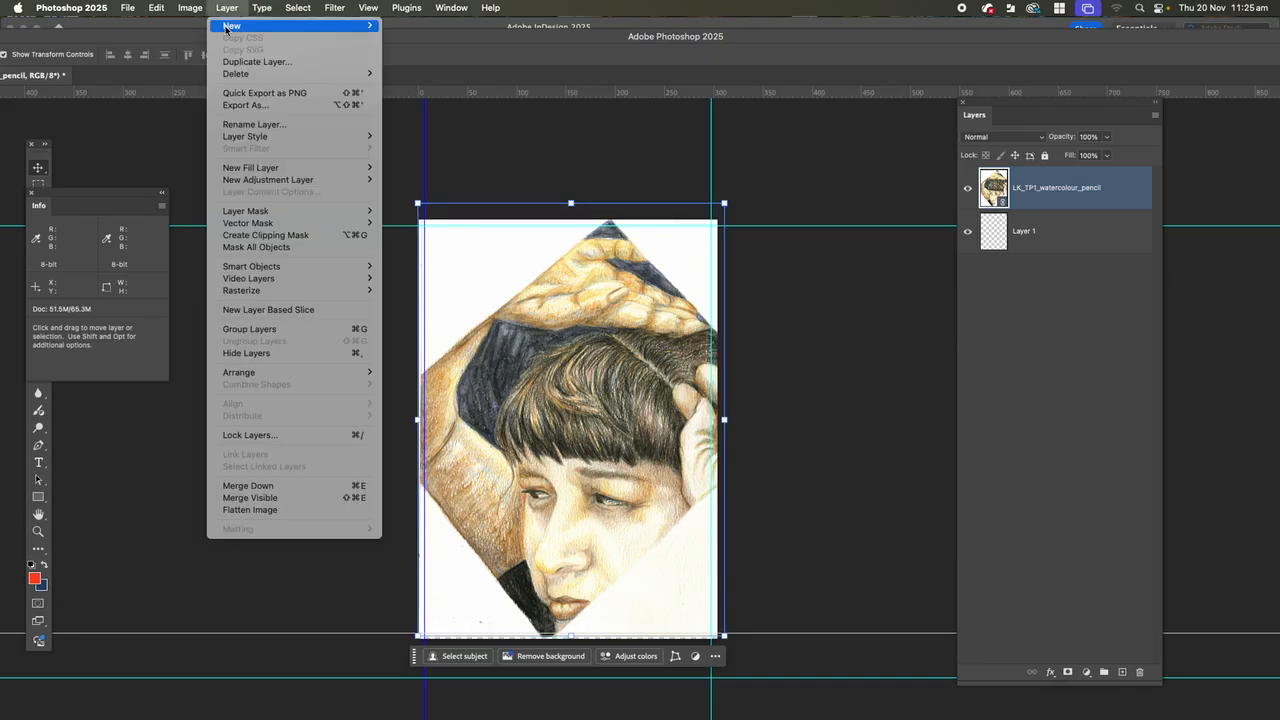
mouse_move(251, 296)
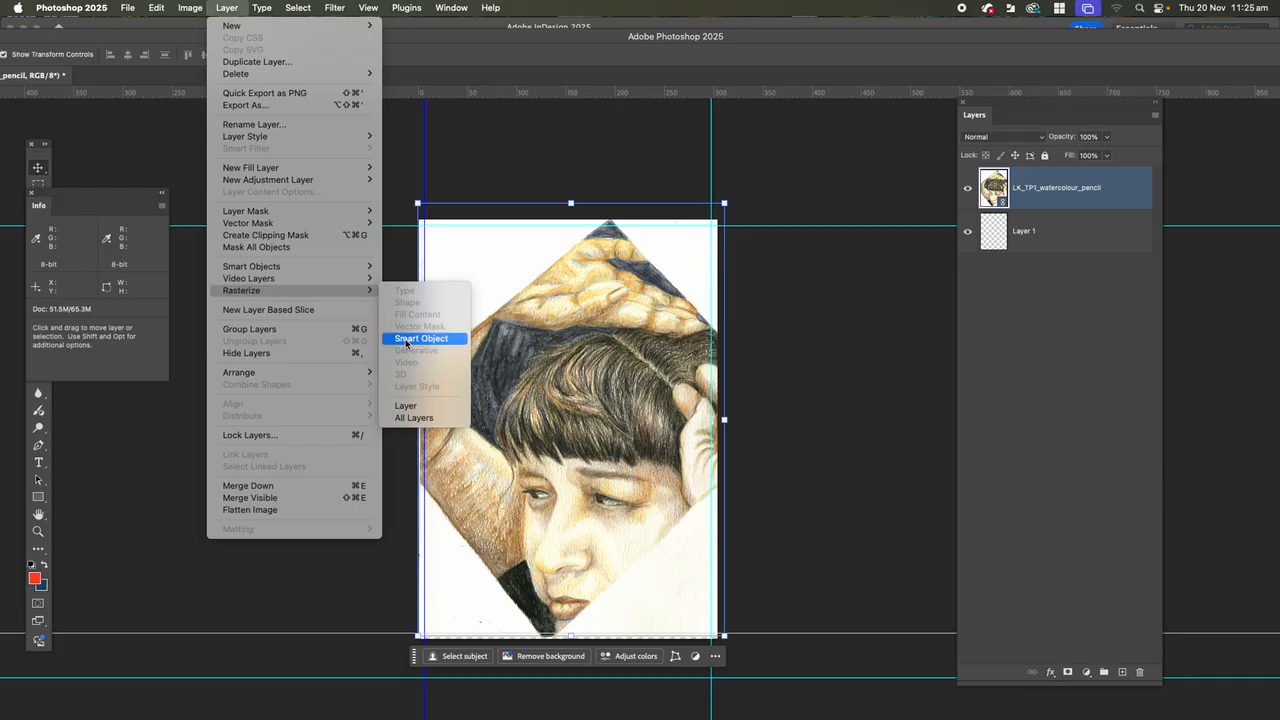
click(779, 394)
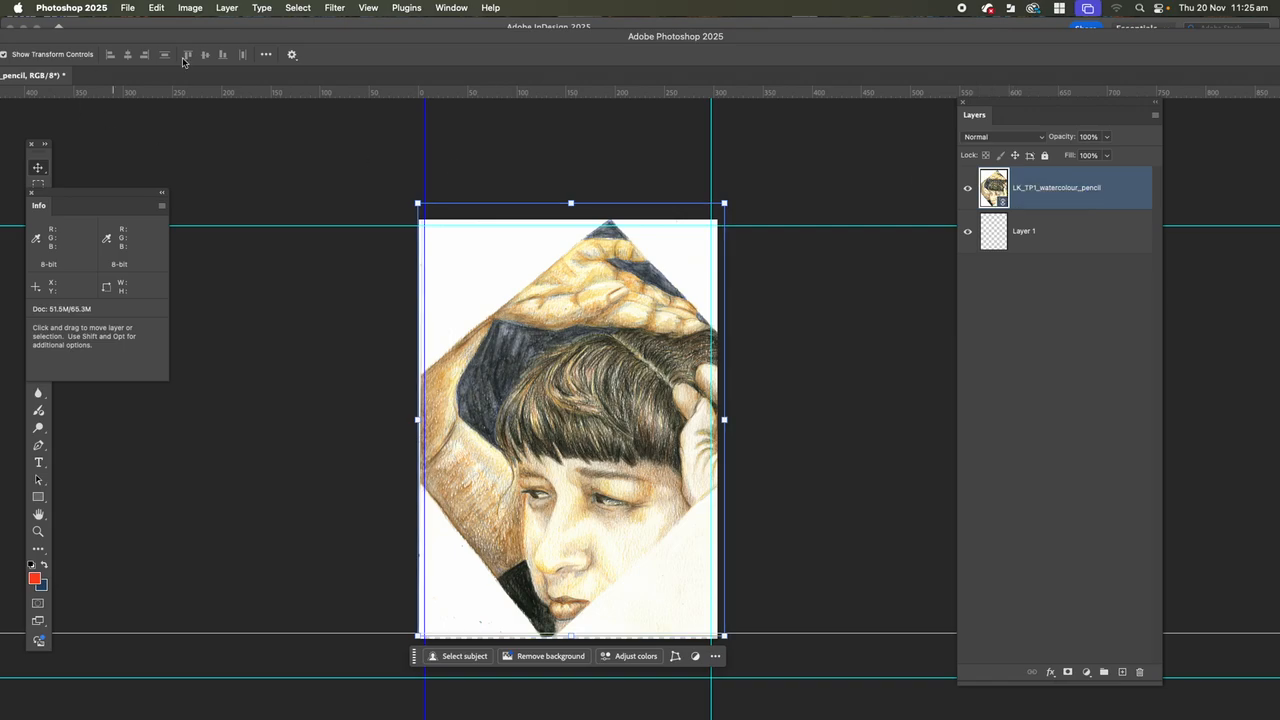
click(220, 8)
click(420, 145)
Close the Info panel and rasterize the LK_TP1_watercolour_pencil smart object by starting to paint on it with the Brush tool.
click(30, 194)
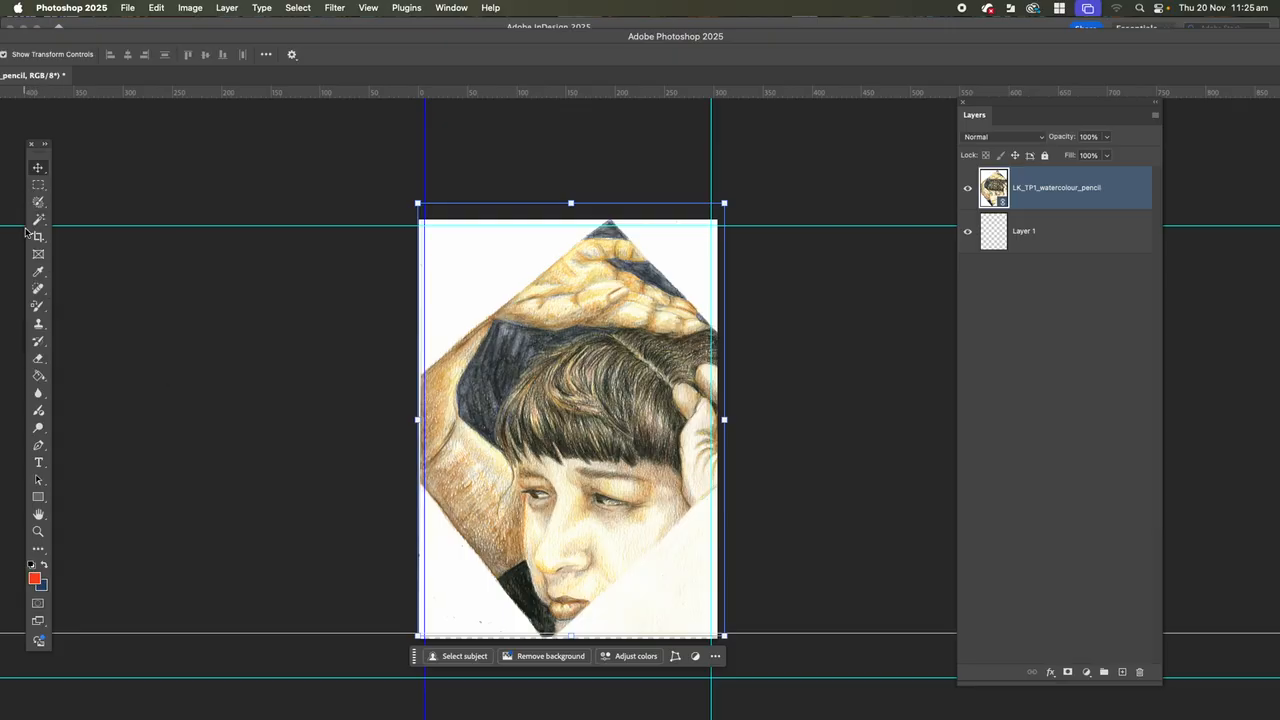
click(45, 310)
click(68, 305)
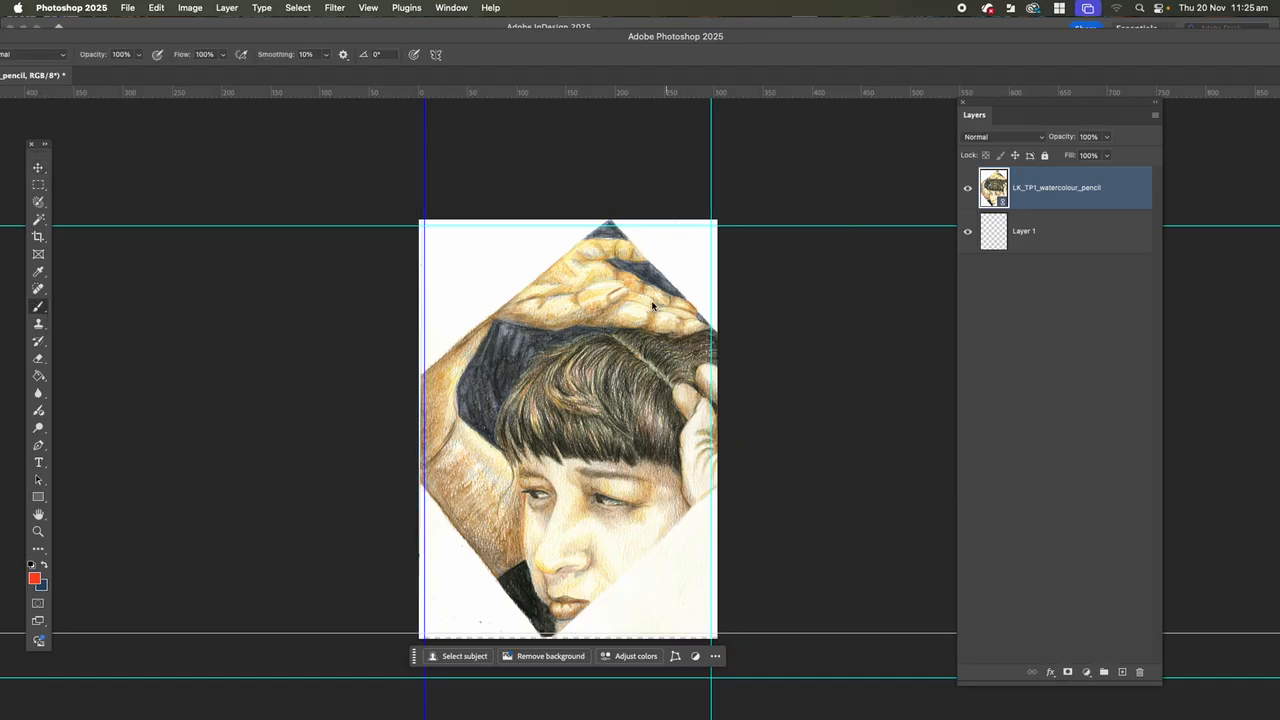
click(49, 311)
click(77, 307)
click(577, 322)
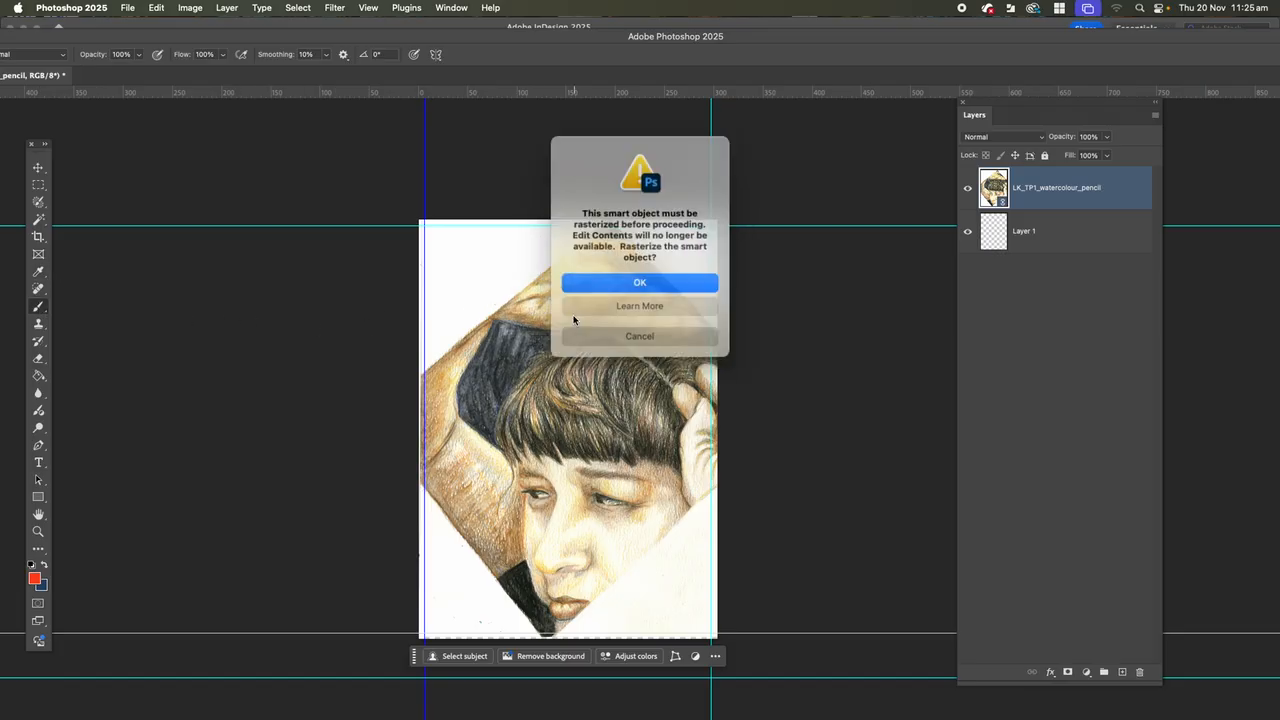
click(648, 284)
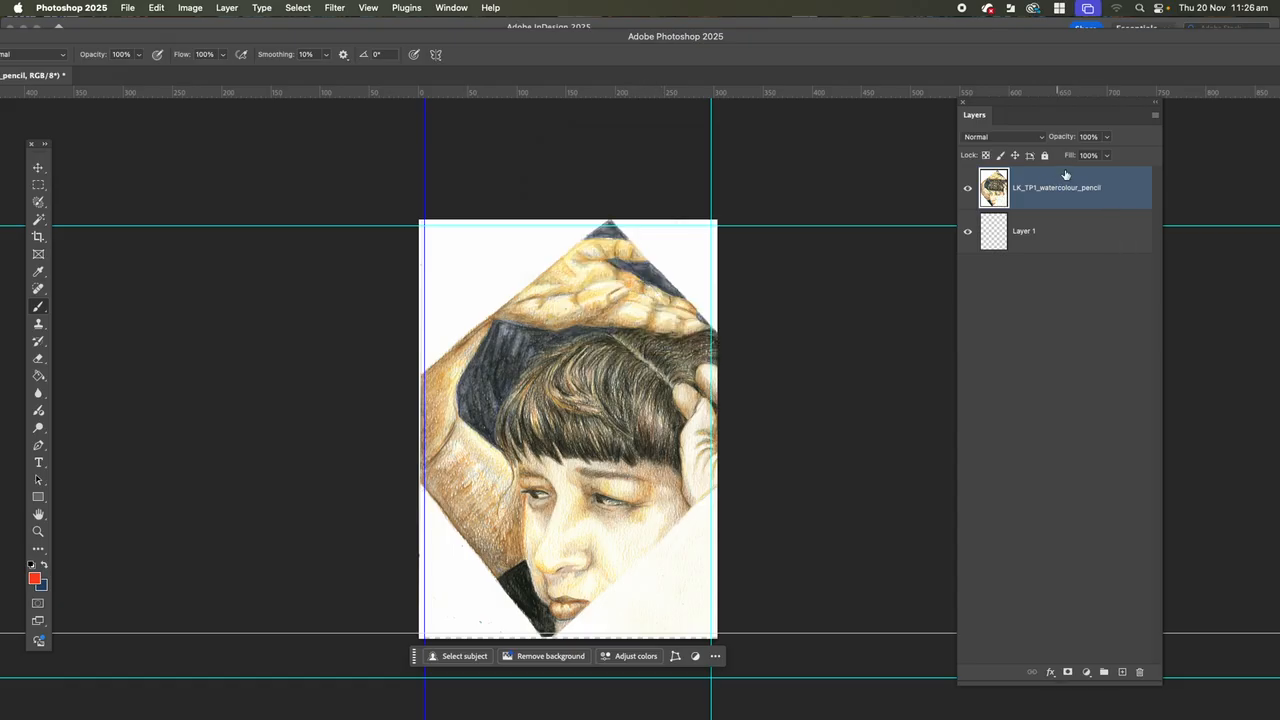
Place LK_TP_bkgd_watercolour_pencil.pdf from Downloads as an embedded file and enlarge it to about 123% up to the canvas's top-right corner.
click(127, 9)
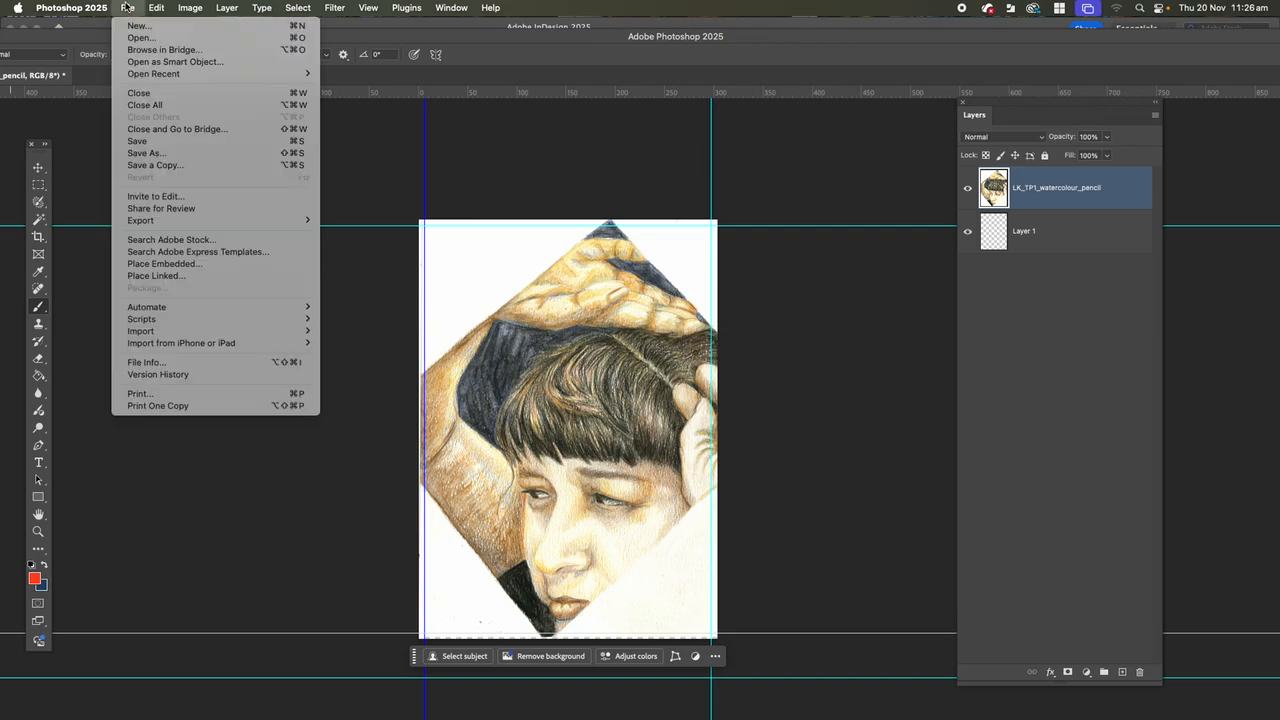
click(139, 265)
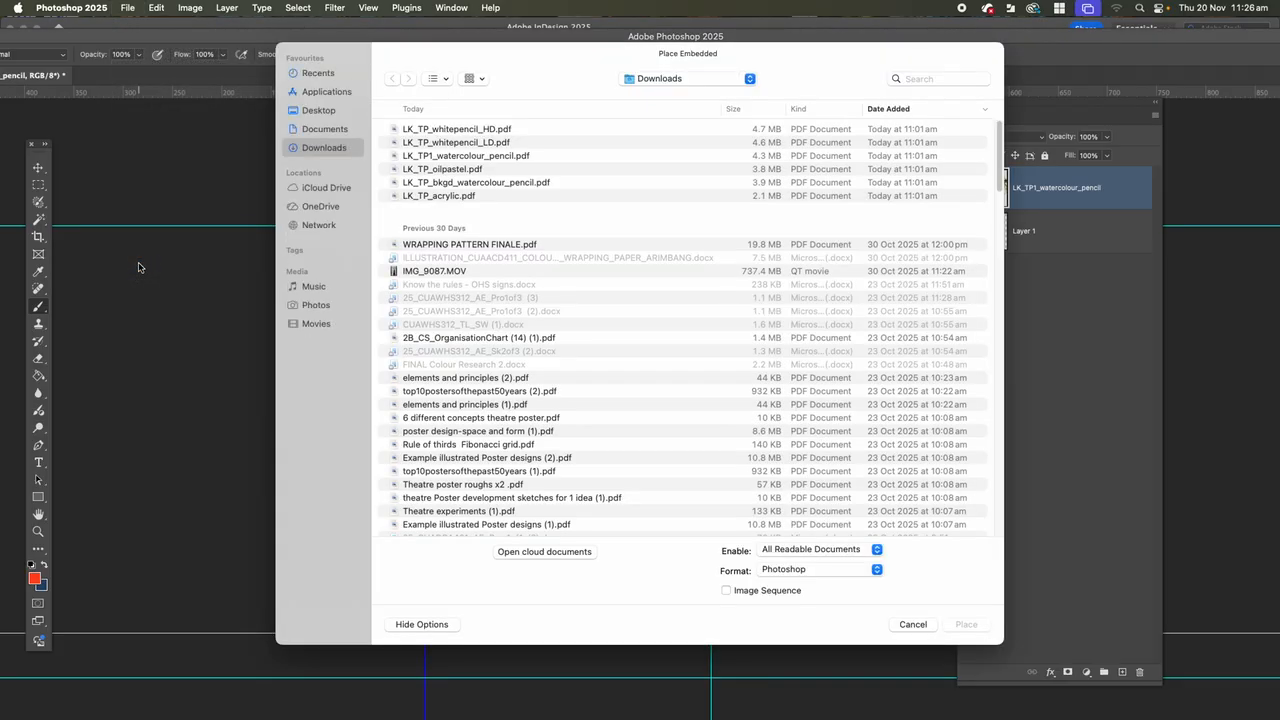
click(415, 143)
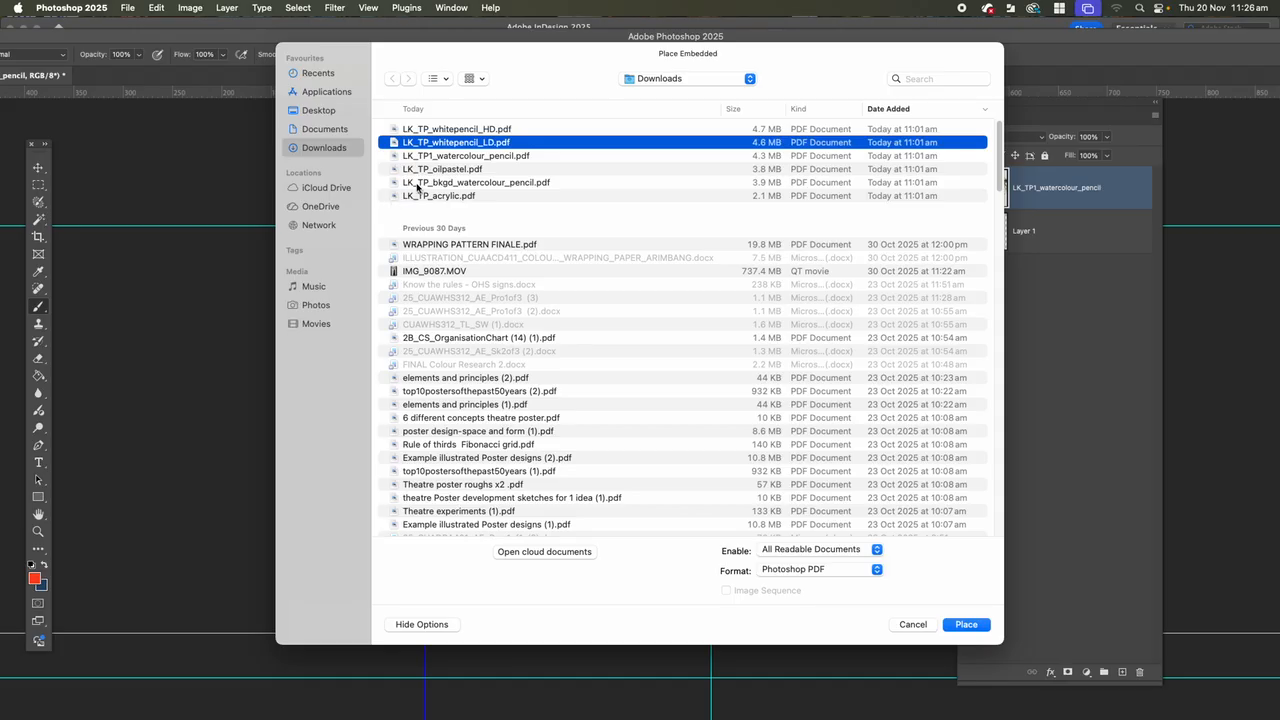
click(419, 184)
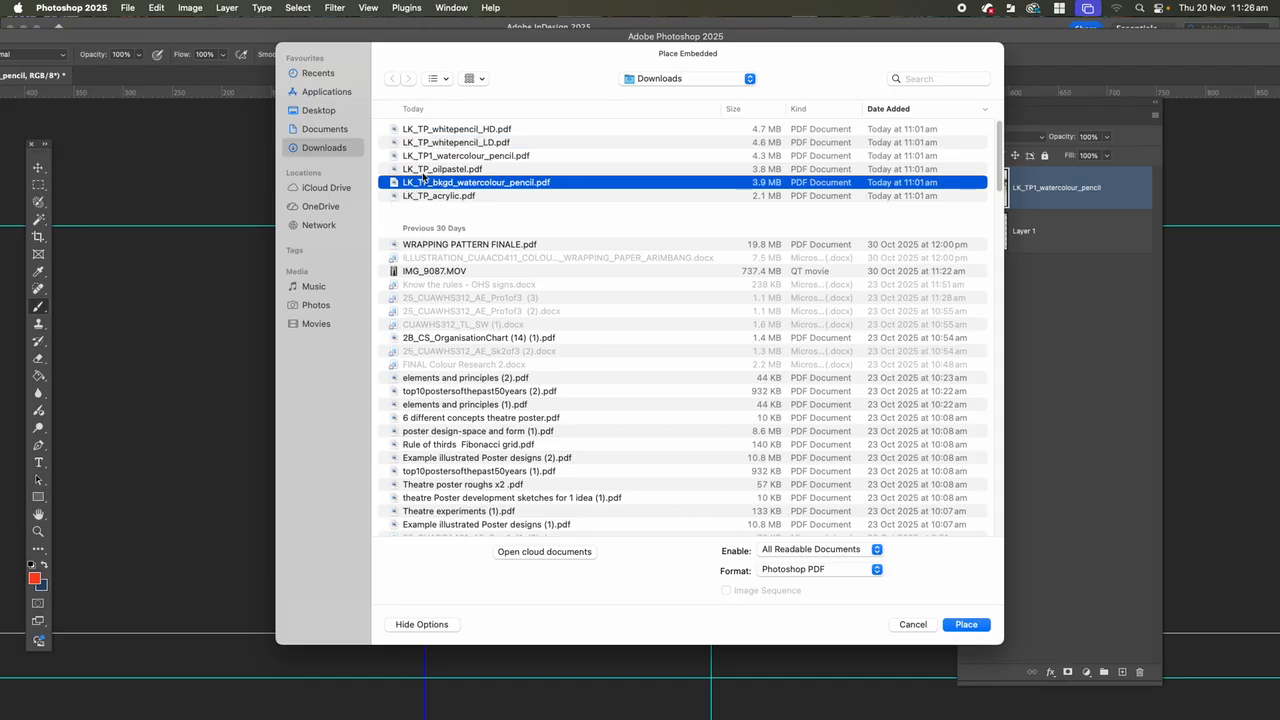
click(967, 625)
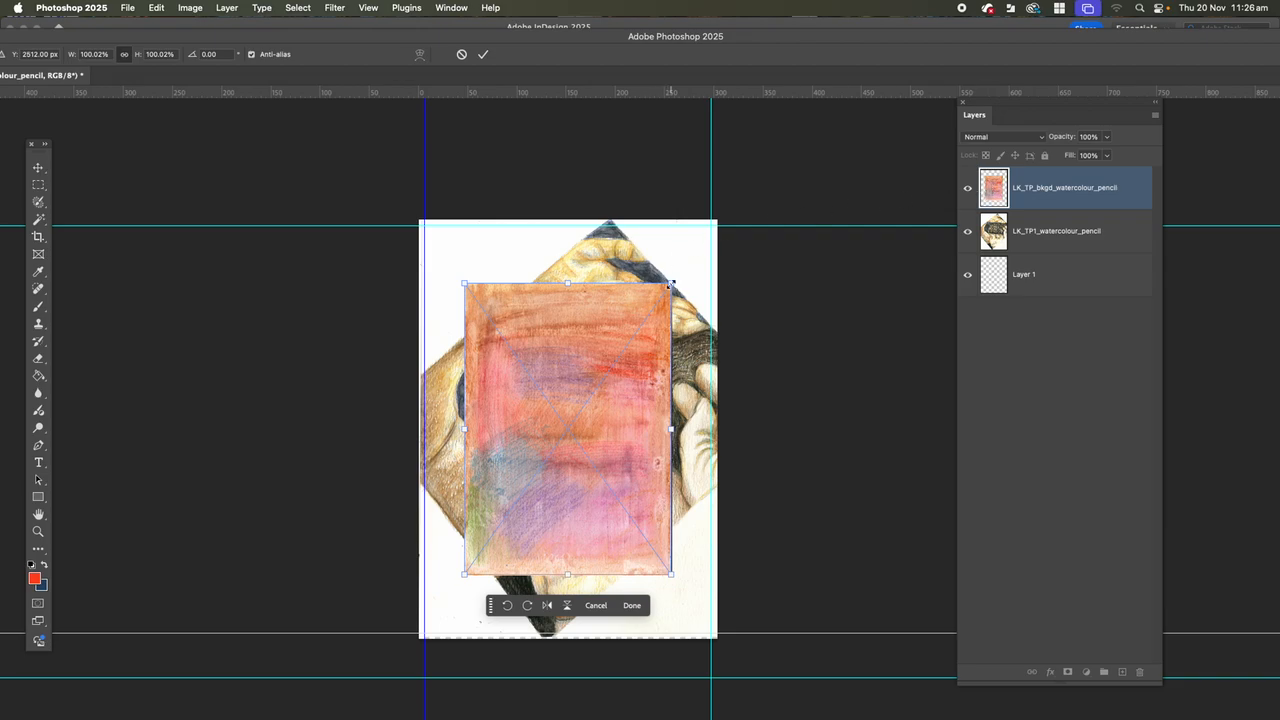
drag(670, 285, 717, 216)
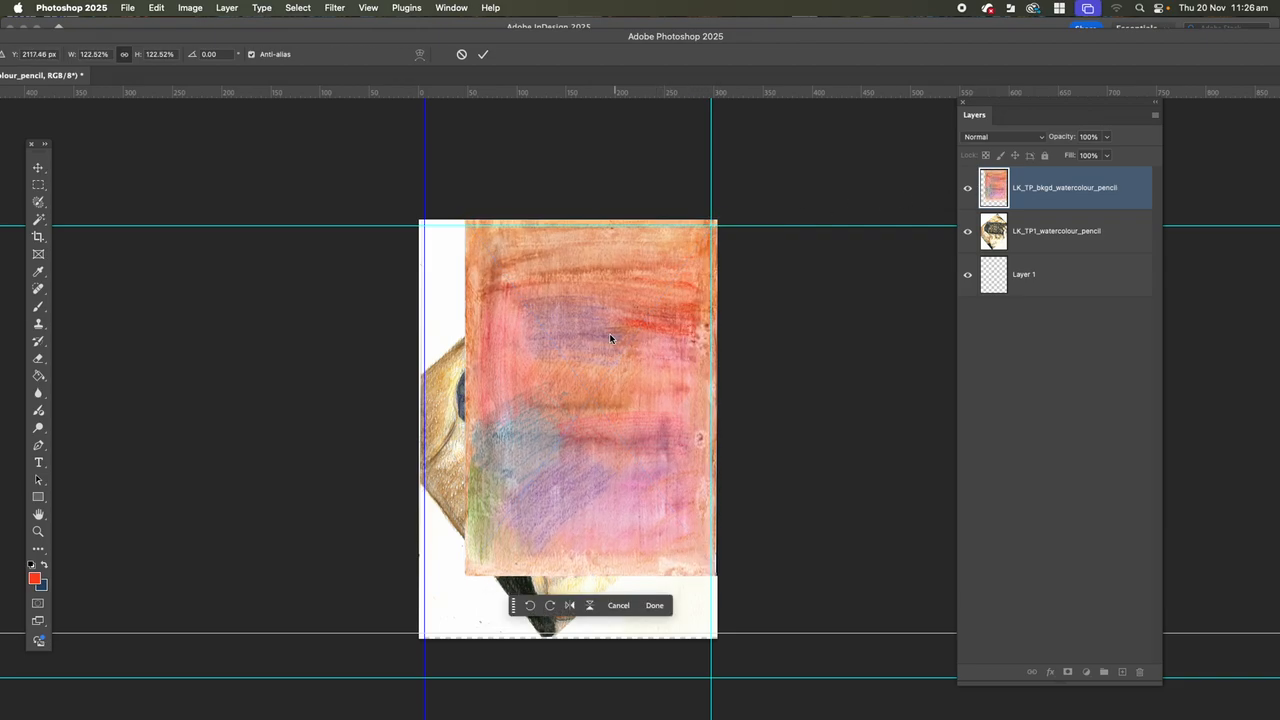
key(Return)
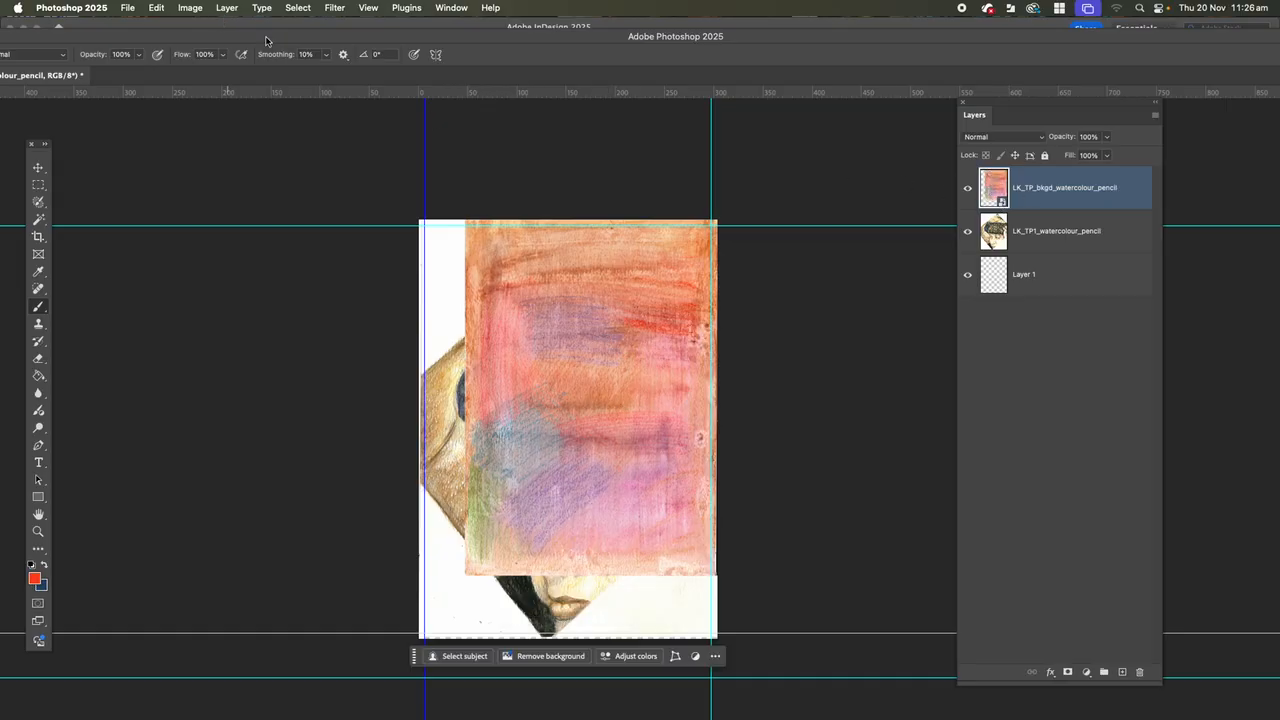
Rasterize the LK_TP_bkgd_watercolour_pencil smart object.
click(226, 7)
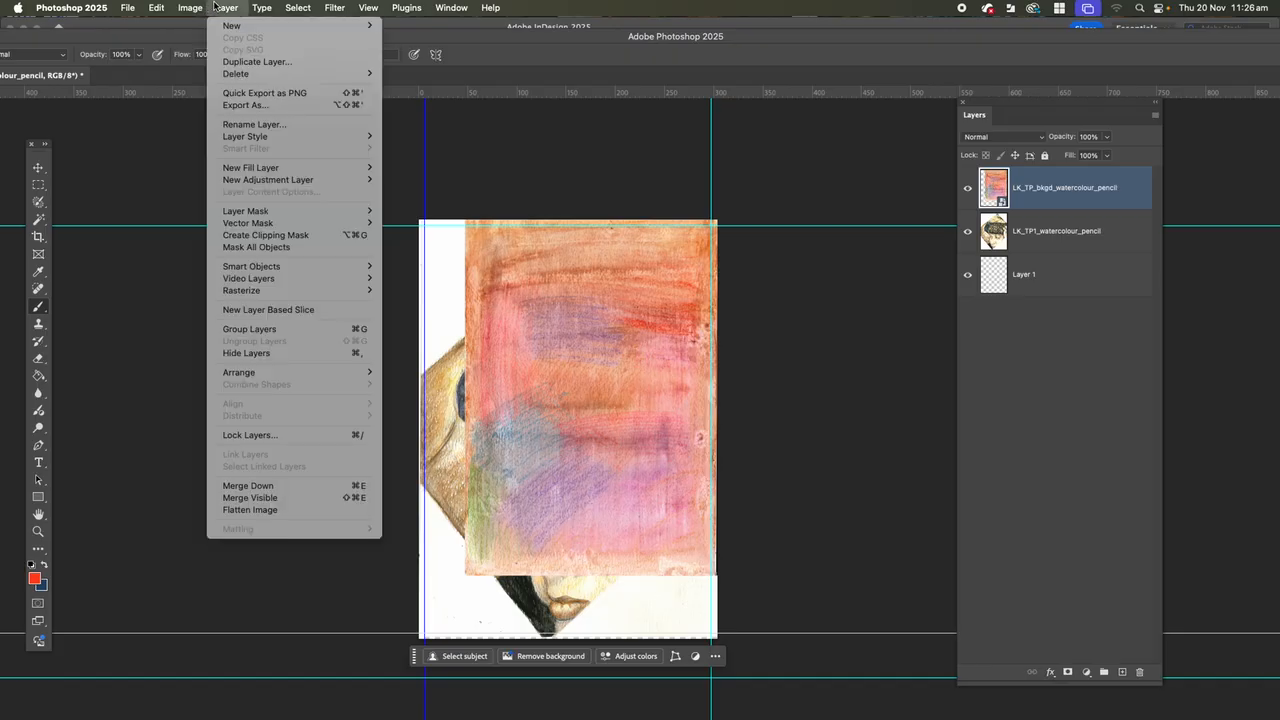
mouse_move(266, 292)
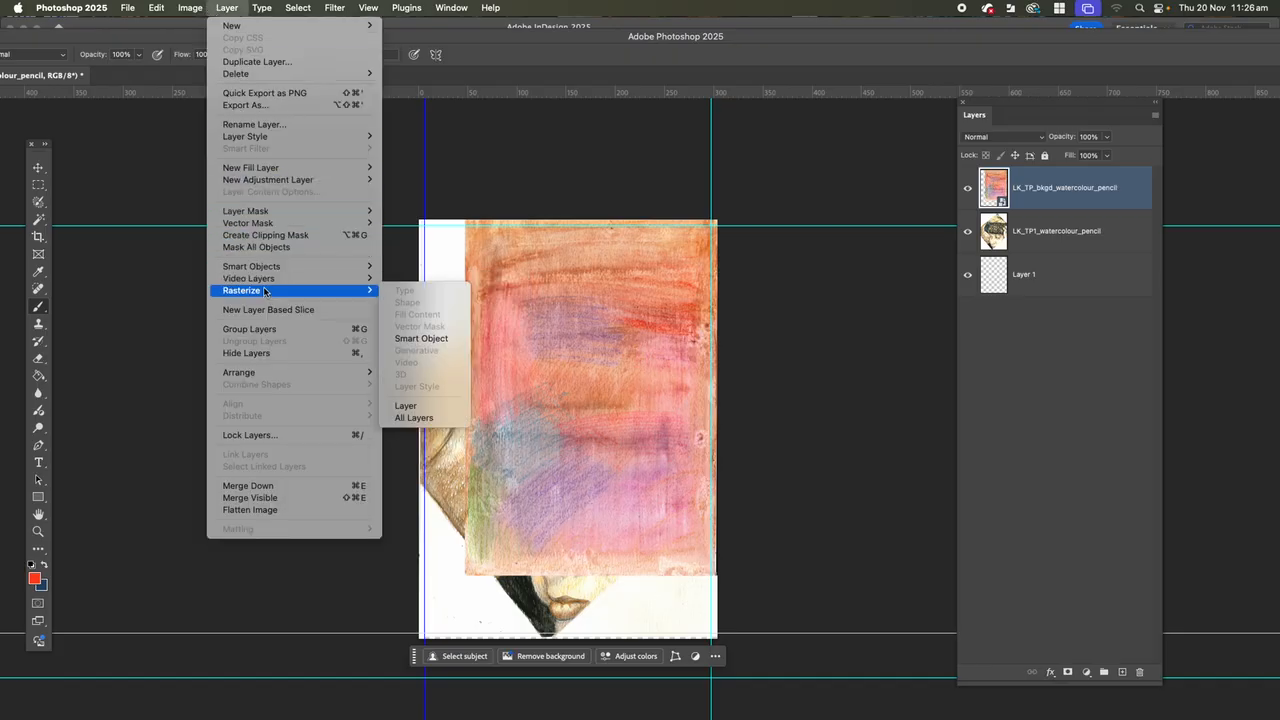
click(420, 340)
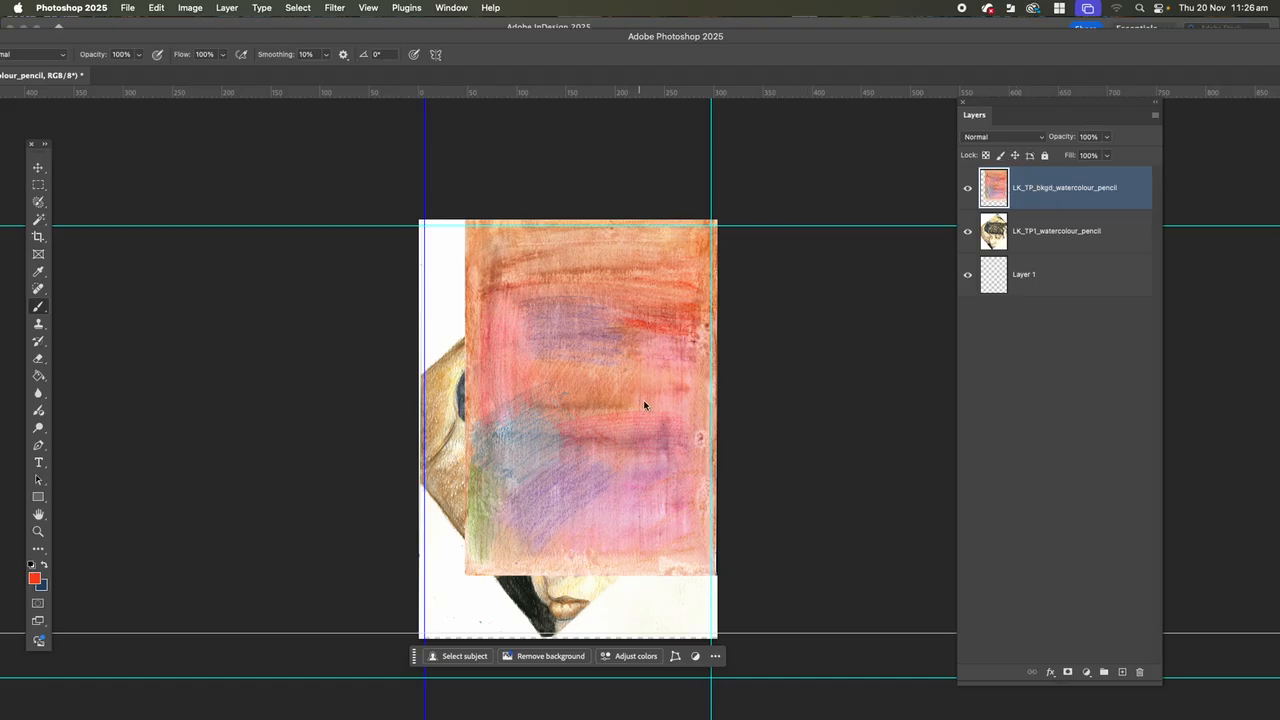
Scale the background layer proportionally to about 118% from its lower-left corner so it fills the whole canvas, and commit the transform.
click(155, 7)
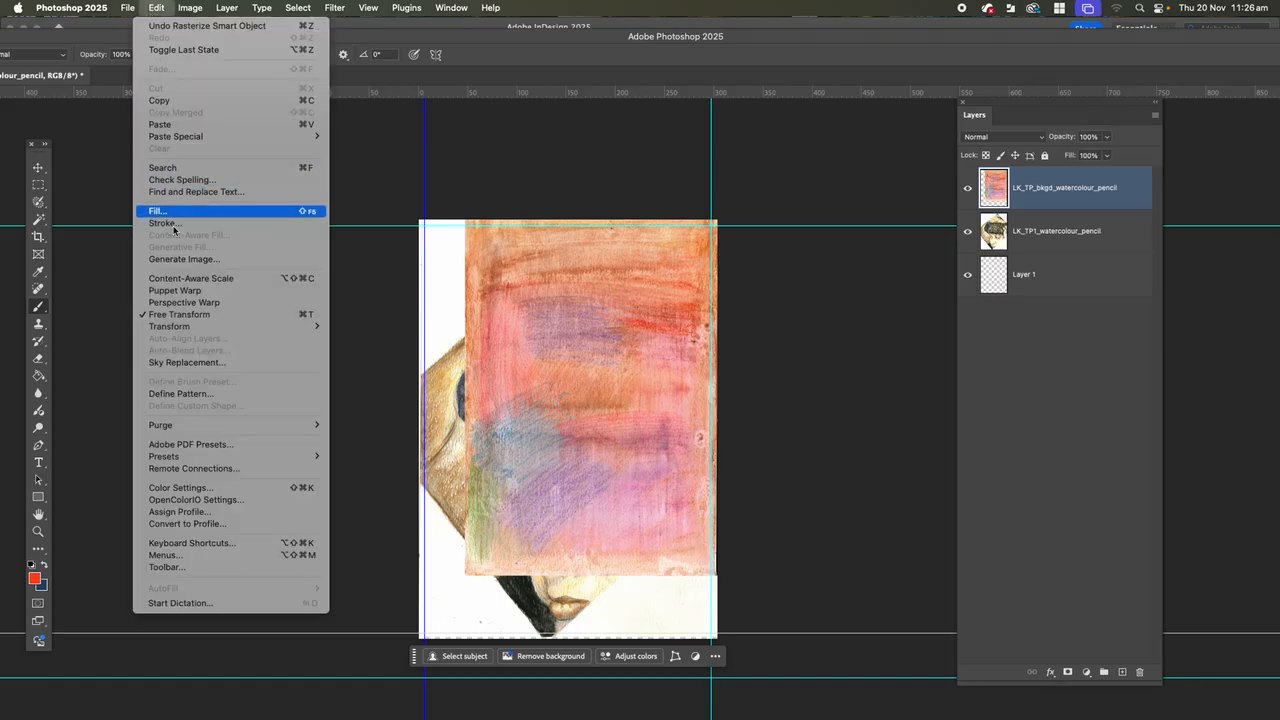
mouse_move(205, 328)
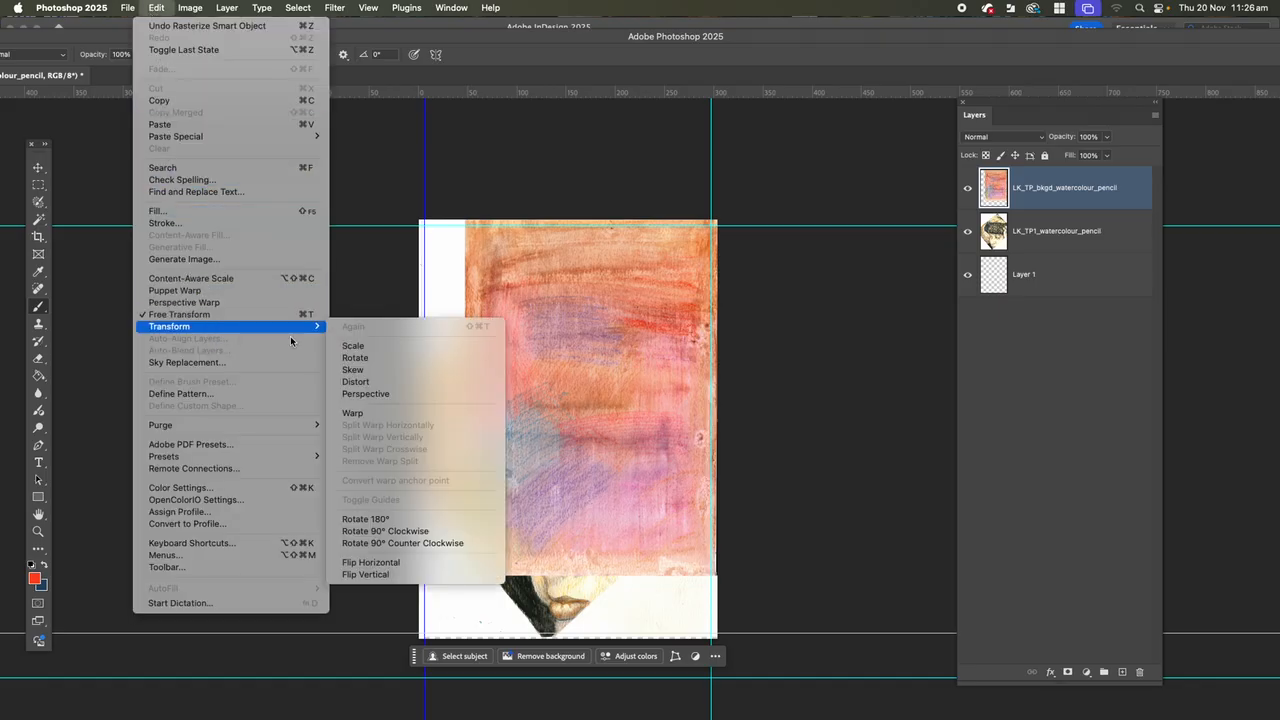
click(354, 346)
drag(464, 574, 417, 640)
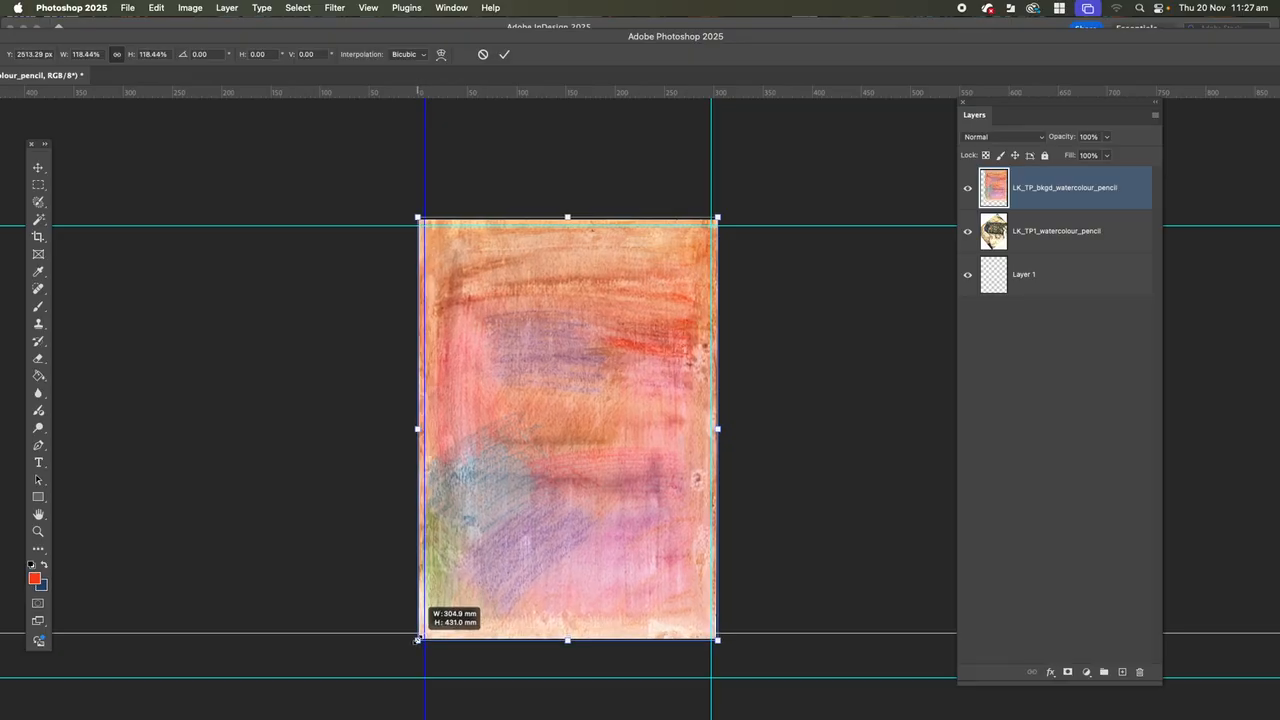
drag(417, 640, 523, 458)
key(super+z)
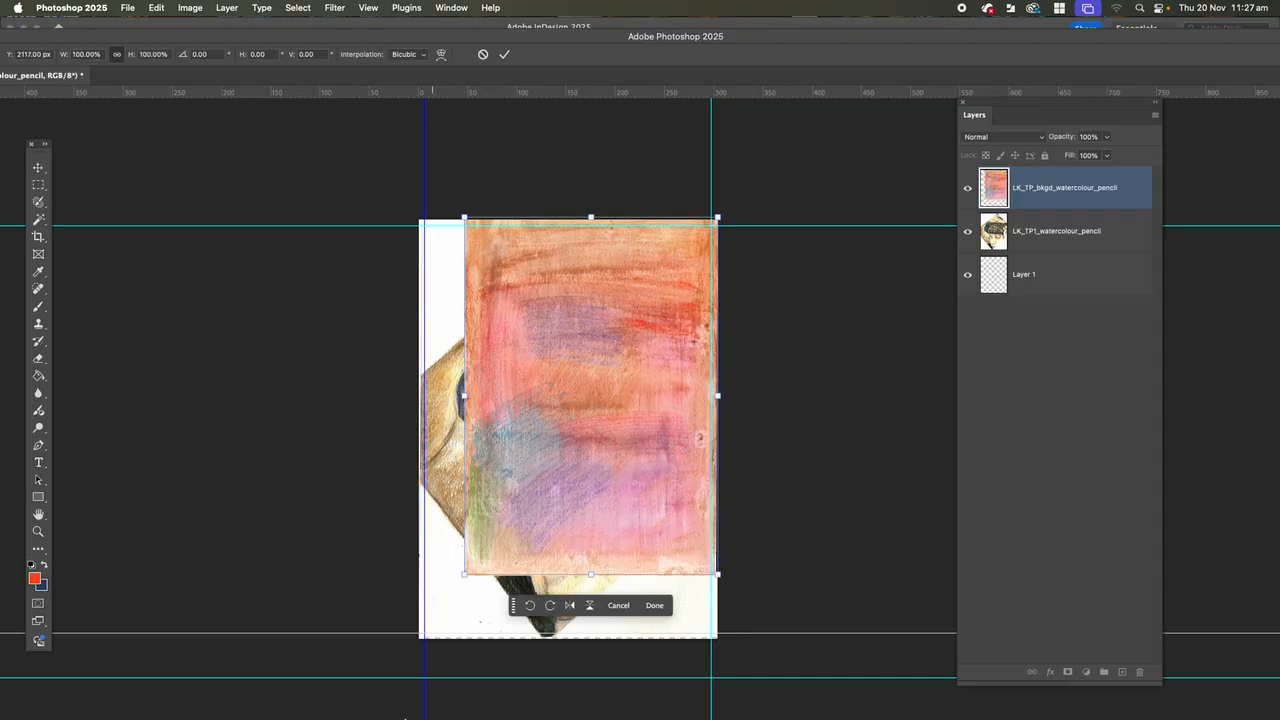
drag(463, 573, 418, 639)
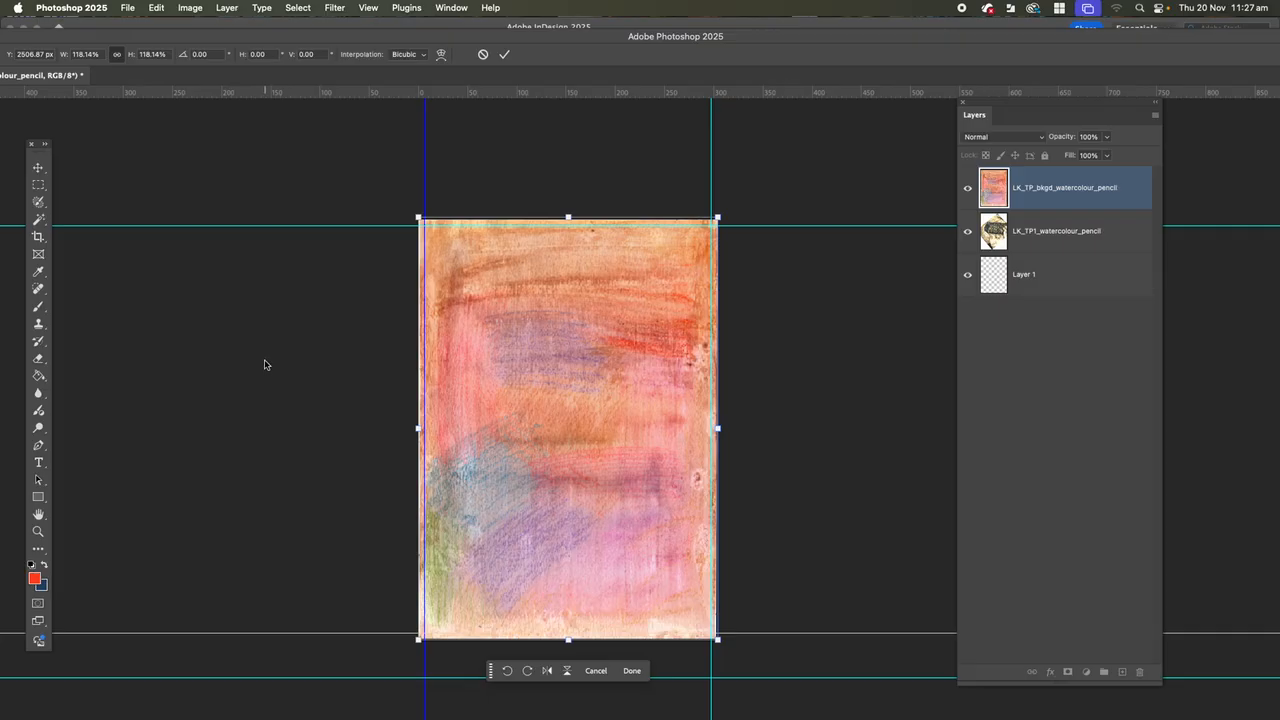
key(Return)
key(b)
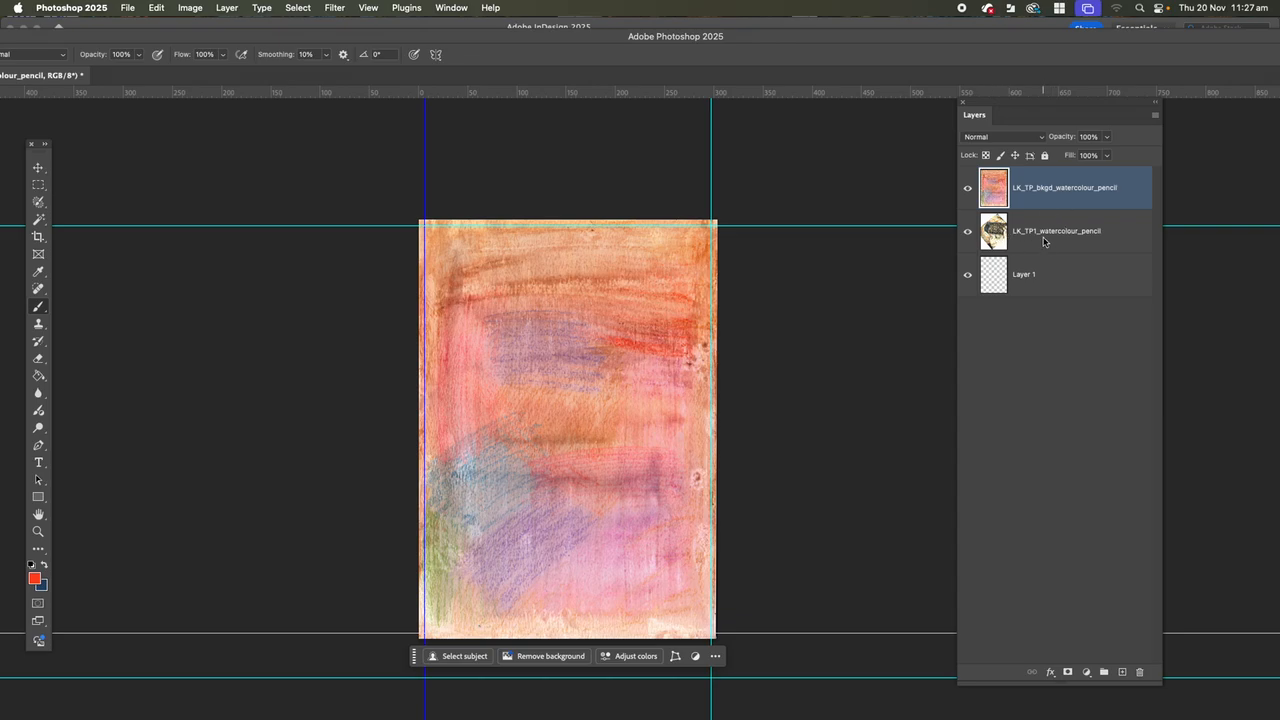
Reorder the layers so LK_TP1_watercolour_pencil sits above LK_TP_bkgd_watercolour_pencil.
drag(1060, 203, 1045, 230)
mouse_move(1043, 195)
mouse_down()
mouse_move(1055, 238)
mouse_move(1045, 187)
mouse_up()
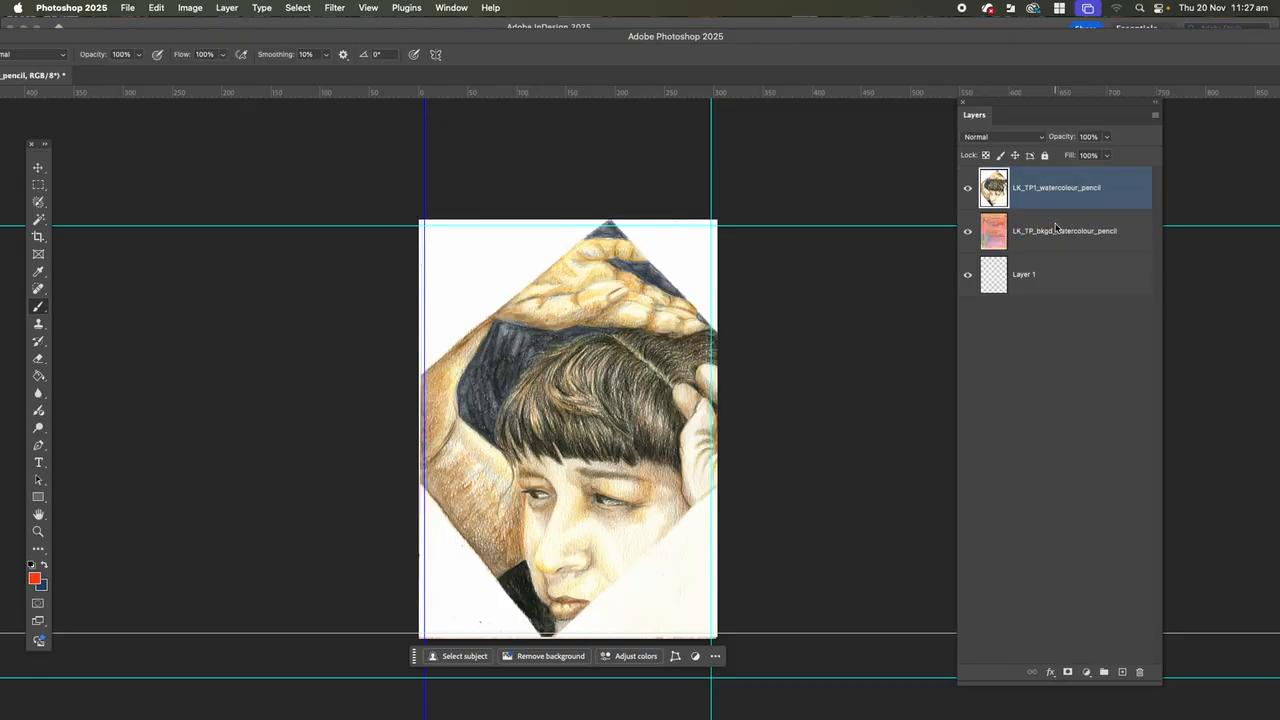
click(1048, 241)
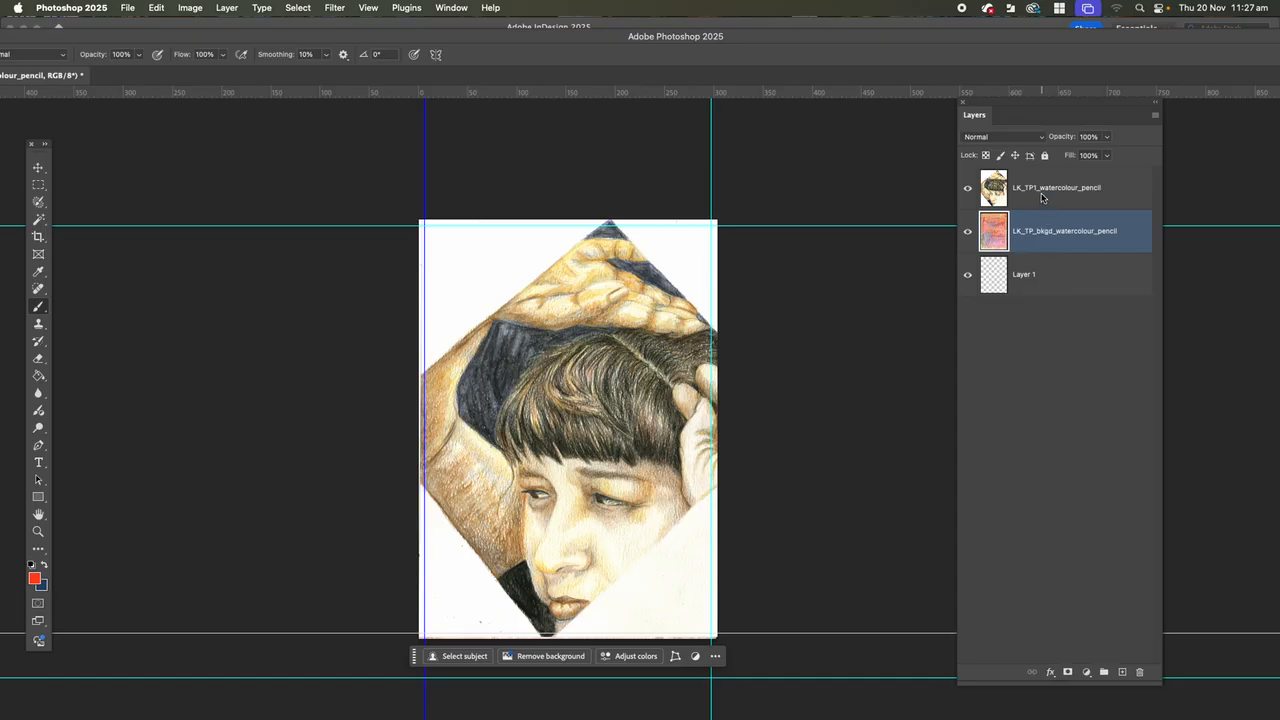
click(1042, 198)
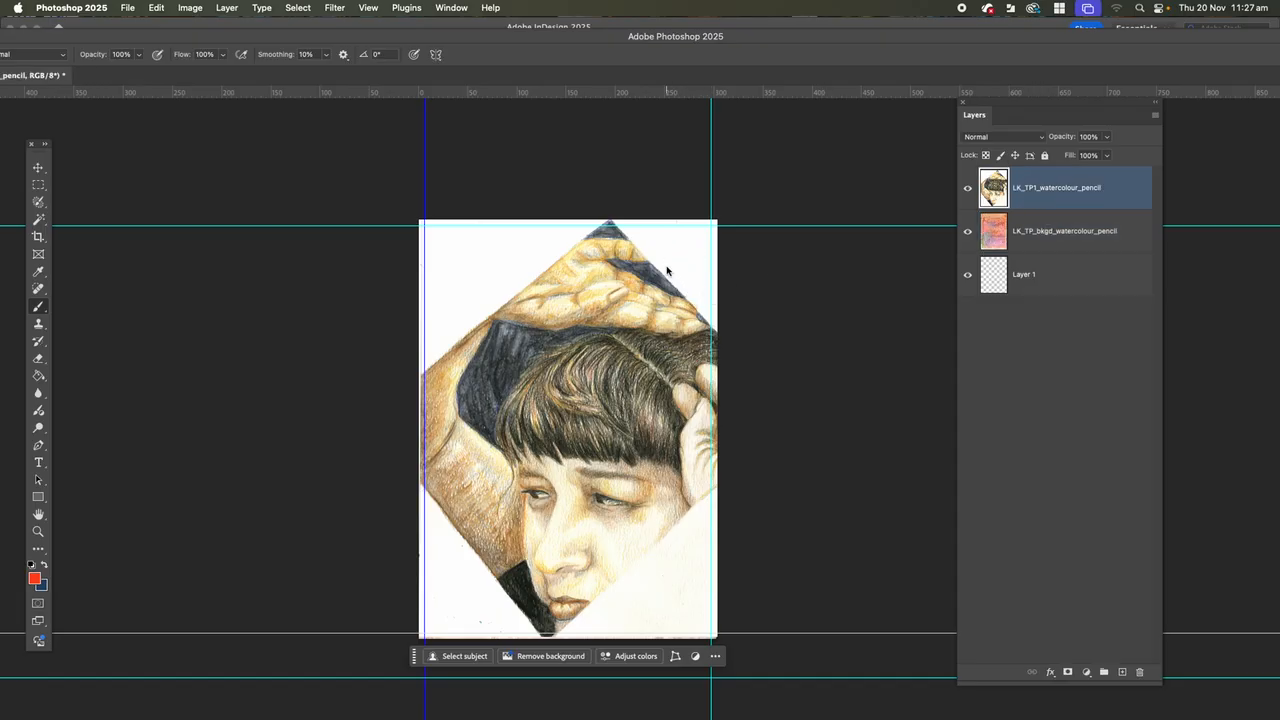
click(43, 205)
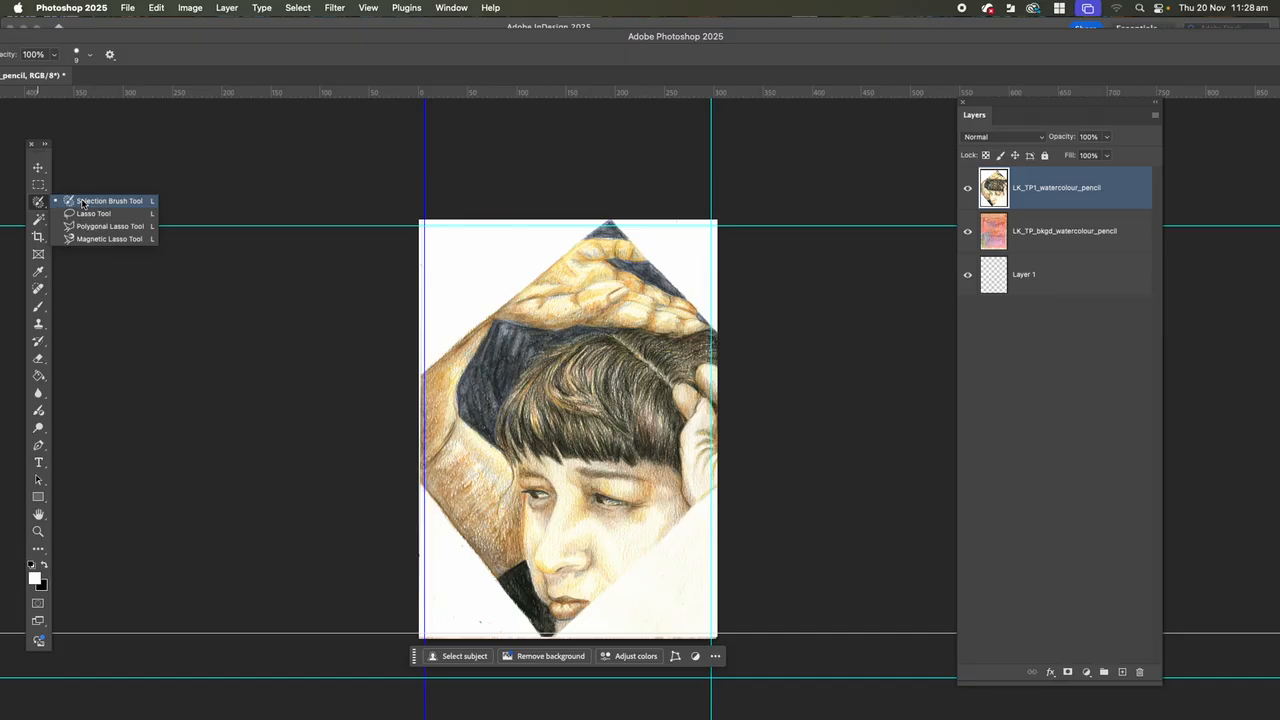
click(82, 204)
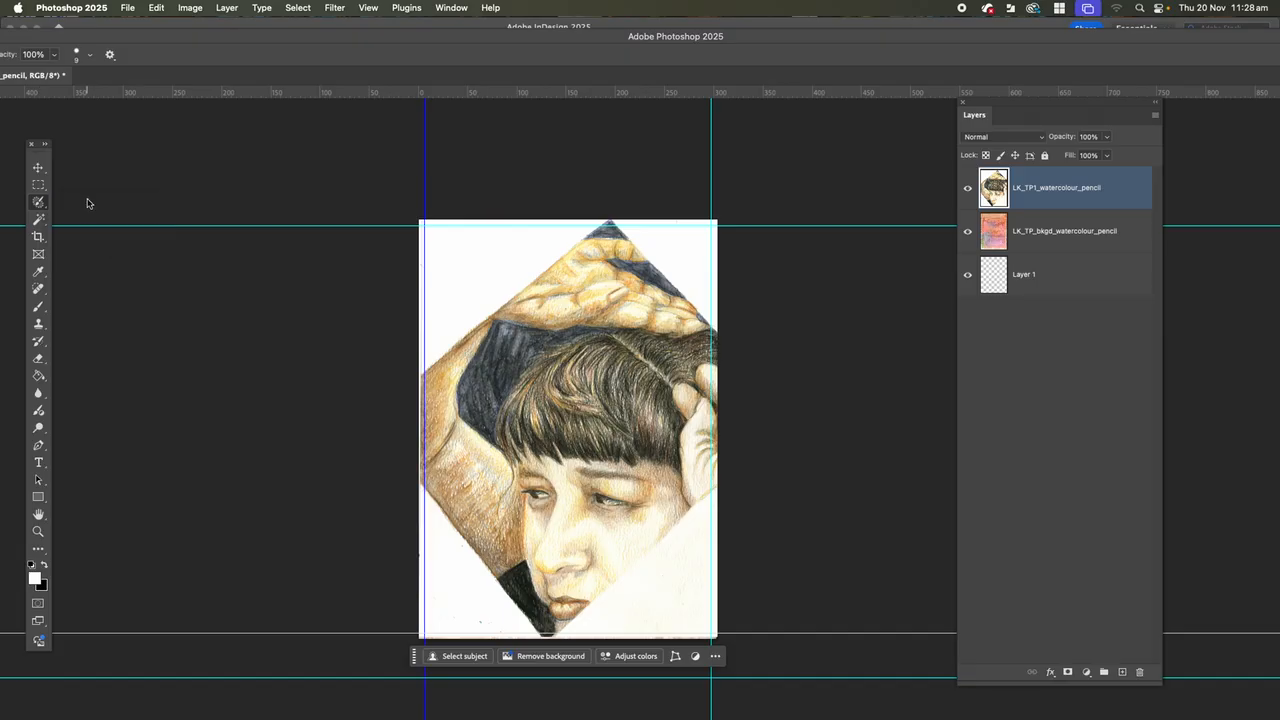
click(46, 205)
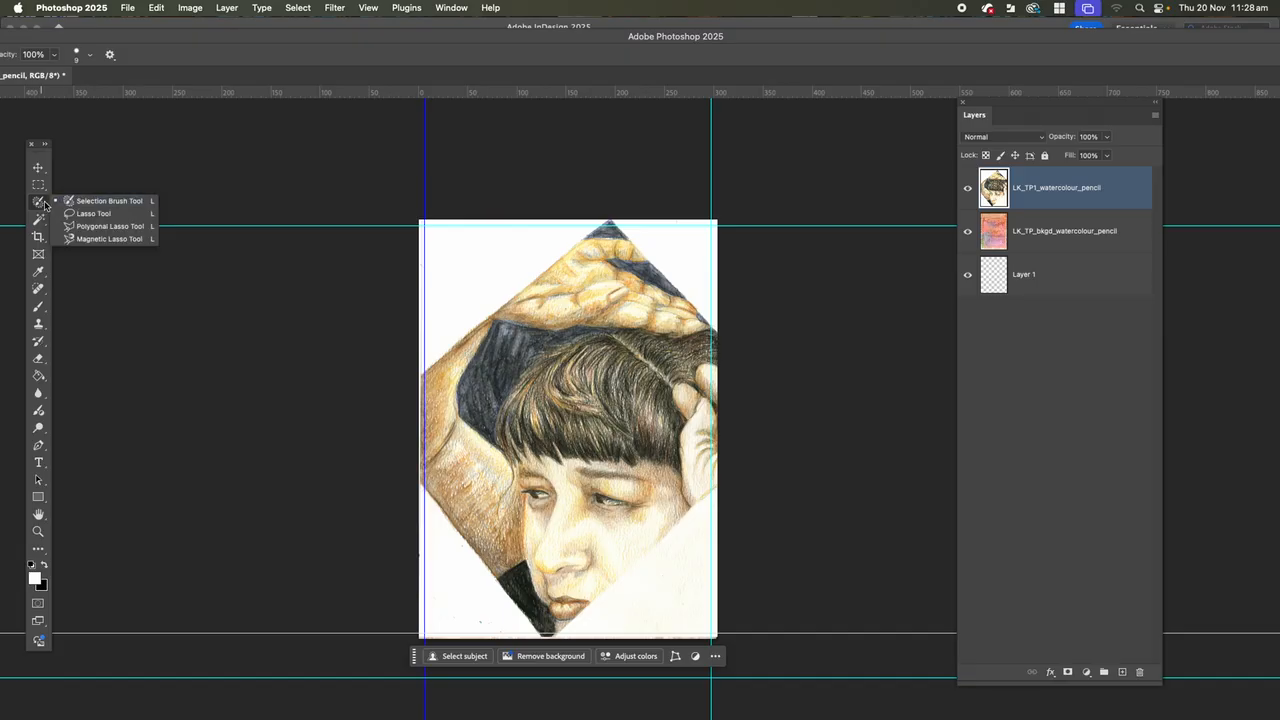
click(37, 203)
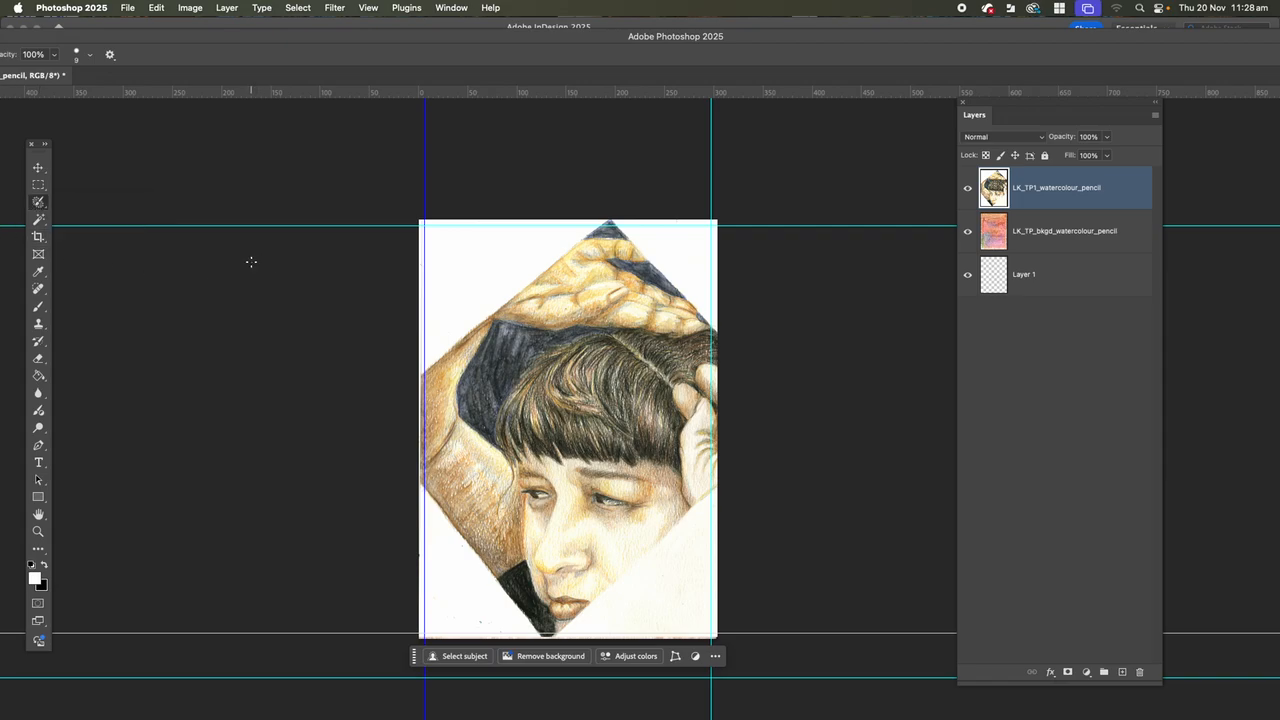
Start a Levels adjustment on the LK_TP1_watercolour_pencil layer with a black input of 17 and midtones of 0.9.
click(38, 167)
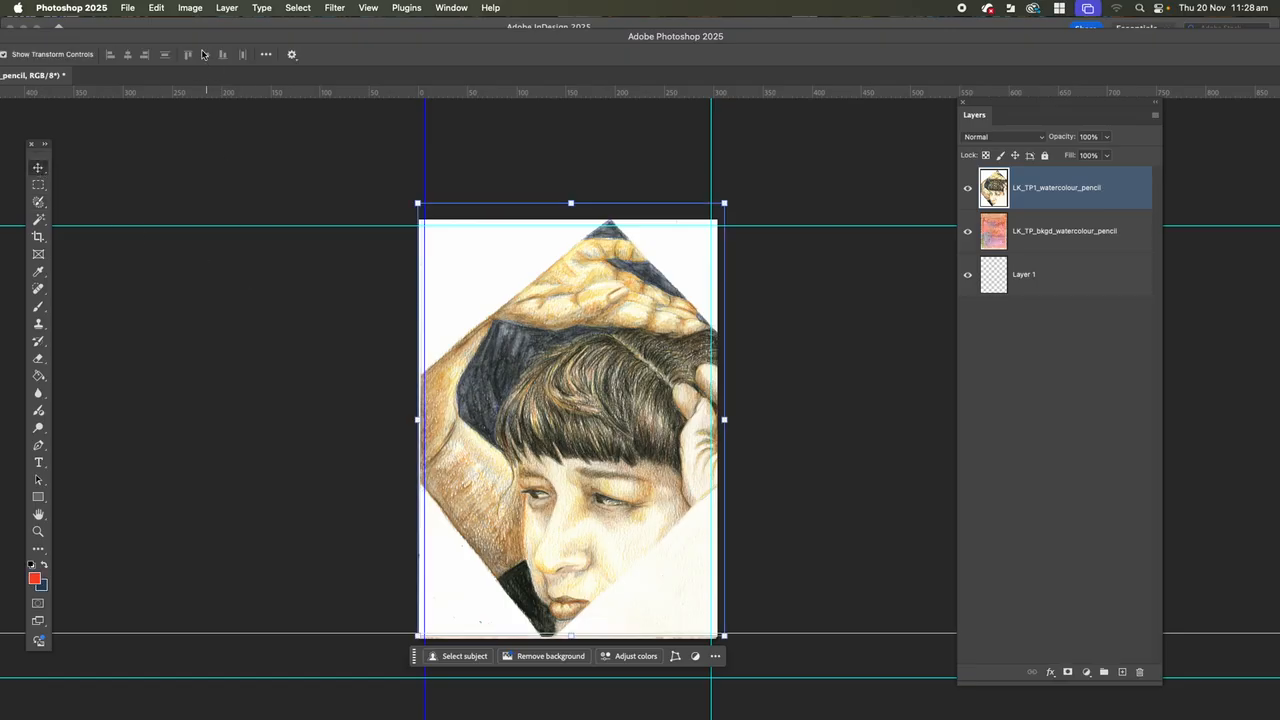
click(190, 10)
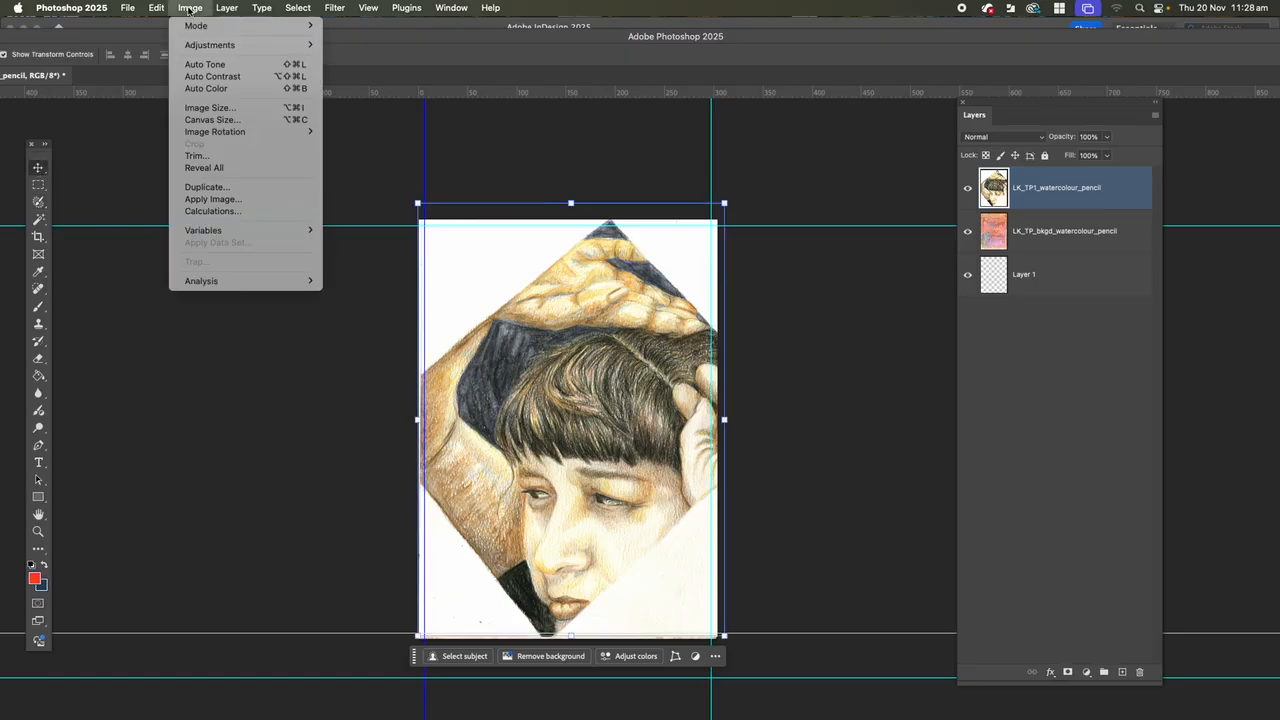
mouse_move(200, 47)
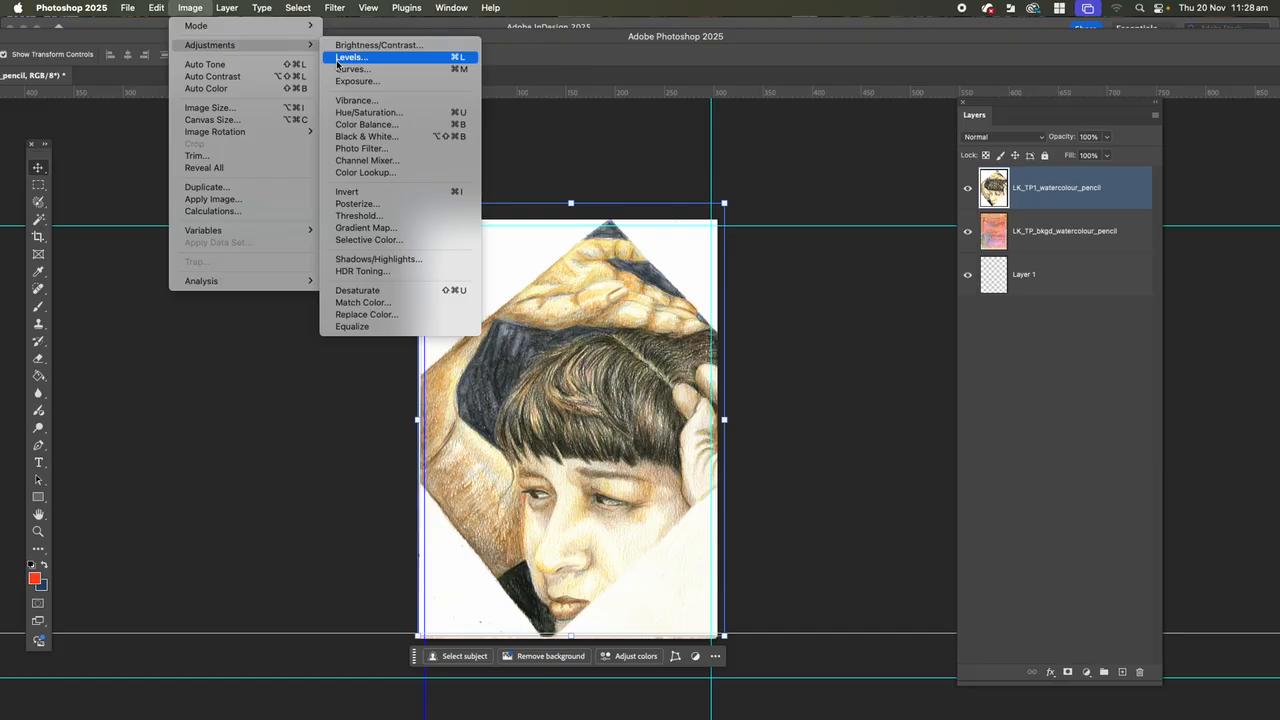
click(338, 64)
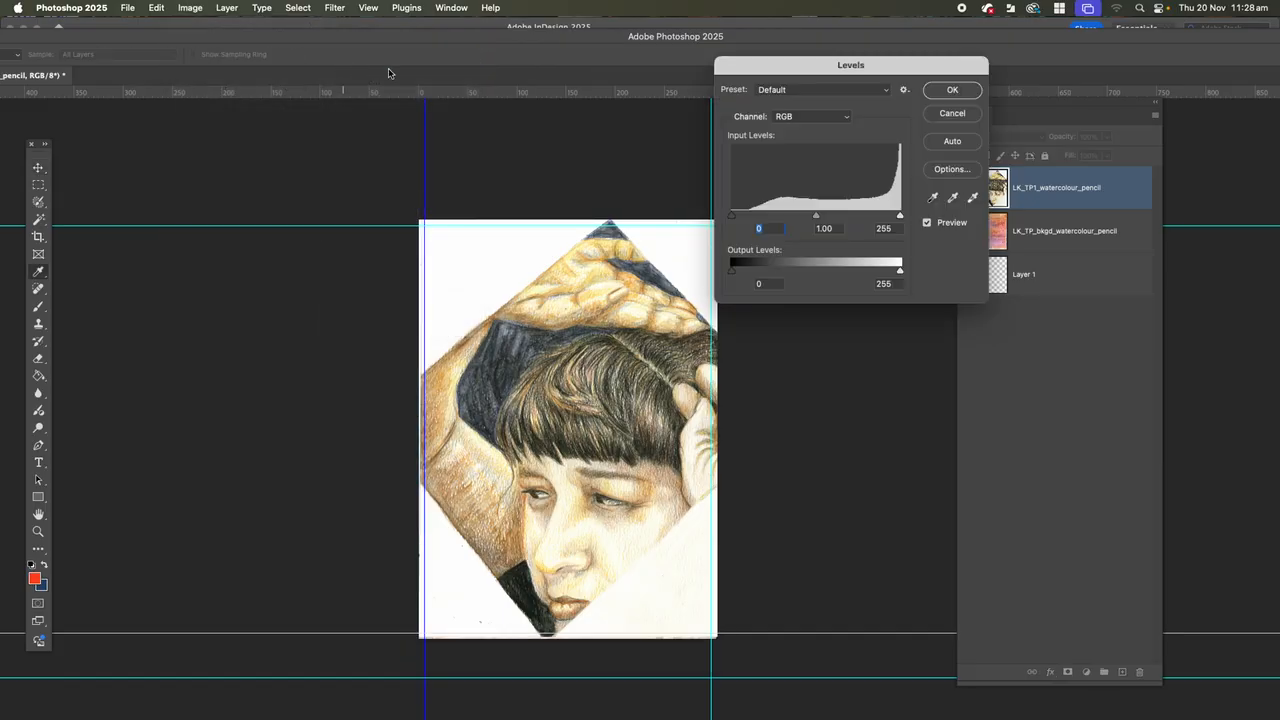
mouse_move(732, 217)
mouse_down()
mouse_move(785, 214)
mouse_move(743, 213)
mouse_up()
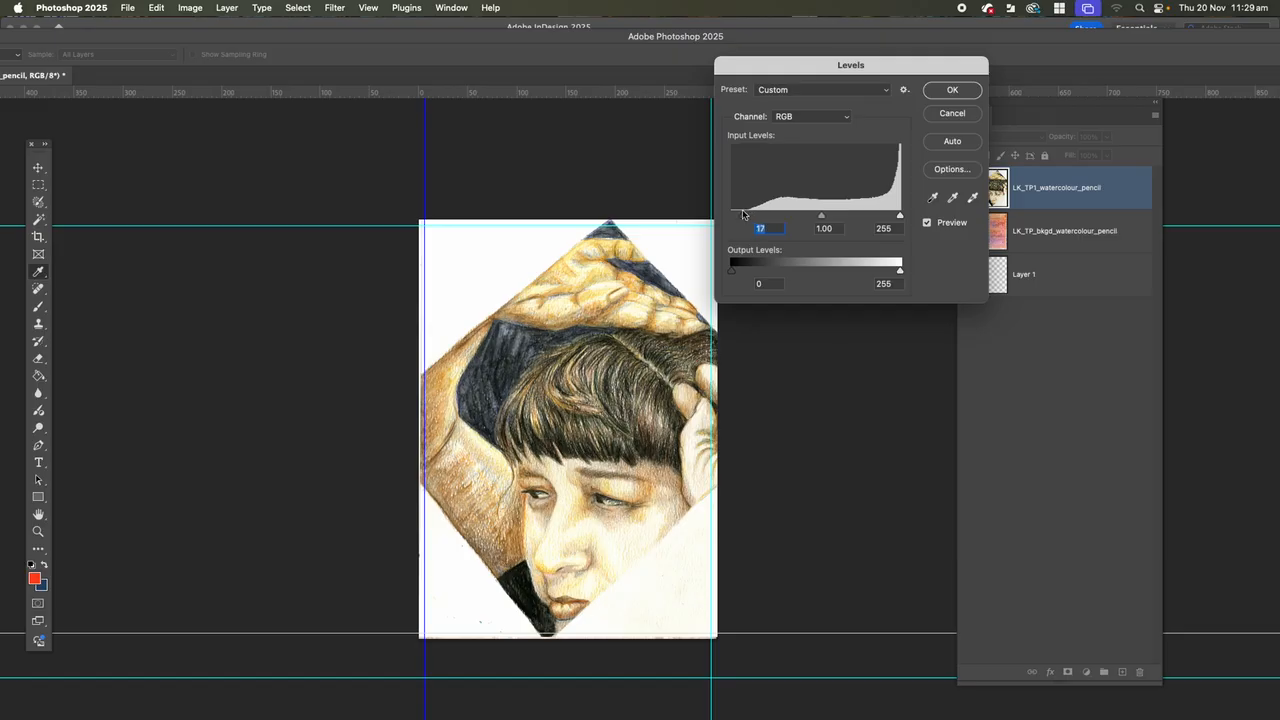
mouse_move(822, 217)
mouse_down()
mouse_move(843, 214)
mouse_move(815, 214)
mouse_move(826, 214)
mouse_up()
click(825, 215)
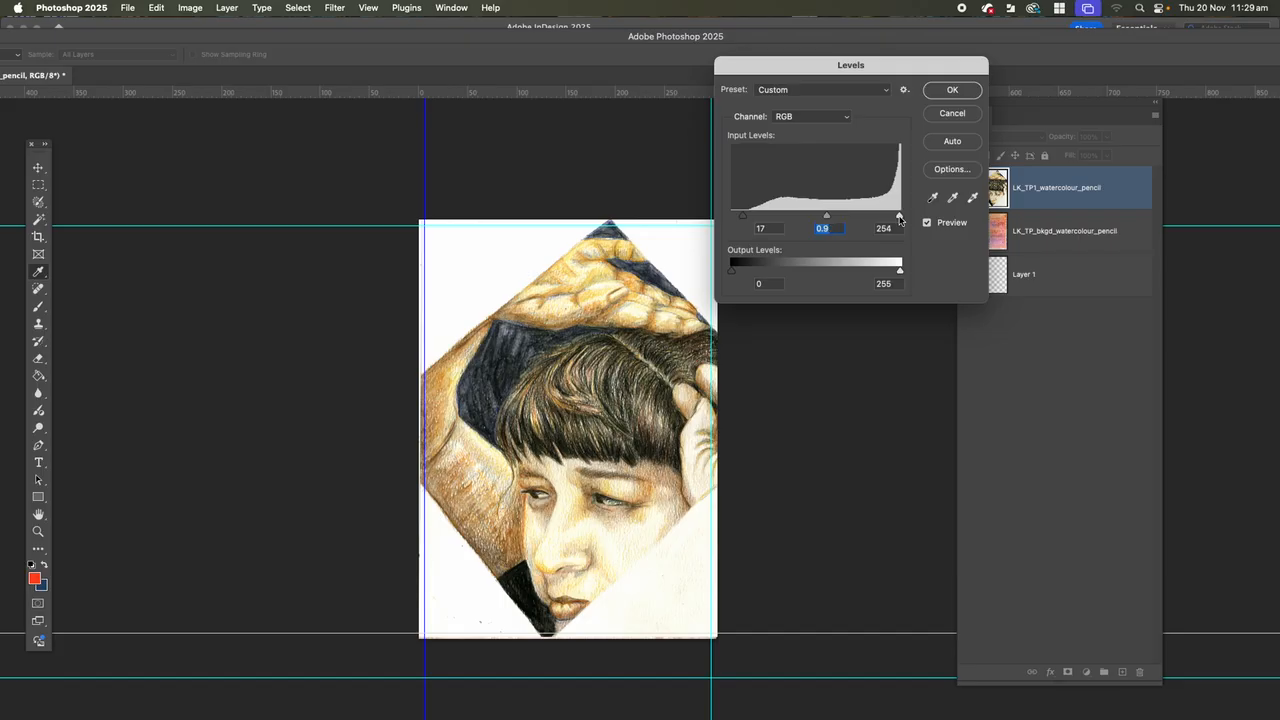
Try white input levels of 209 and 227, restore the value to 255, and apply the Levels adjustment.
click(899, 216)
drag(899, 216, 870, 217)
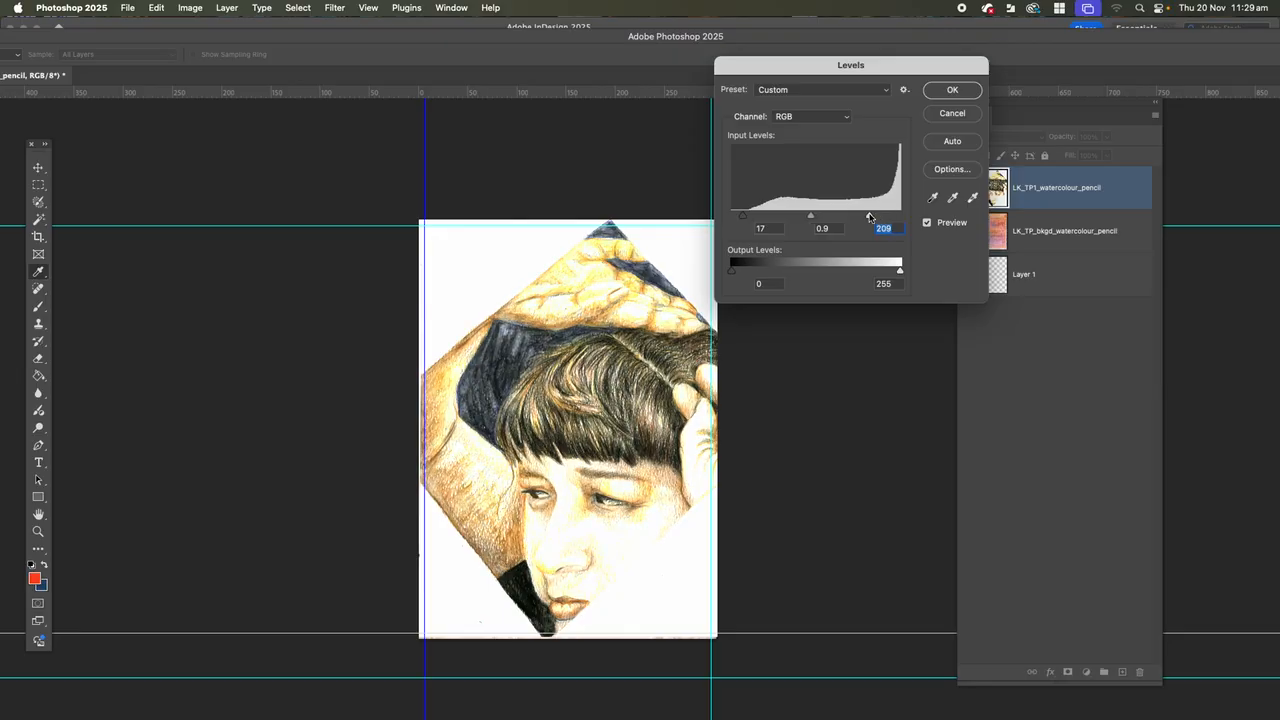
drag(872, 217, 906, 215)
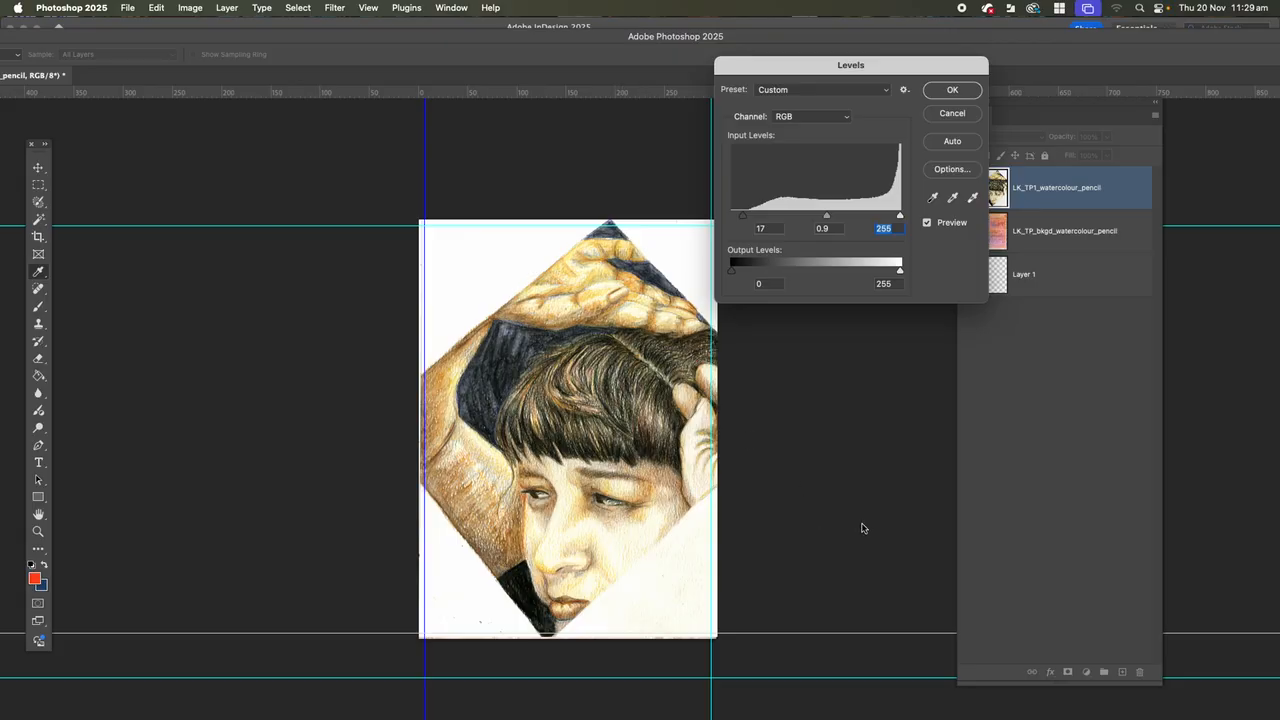
drag(901, 215, 882, 216)
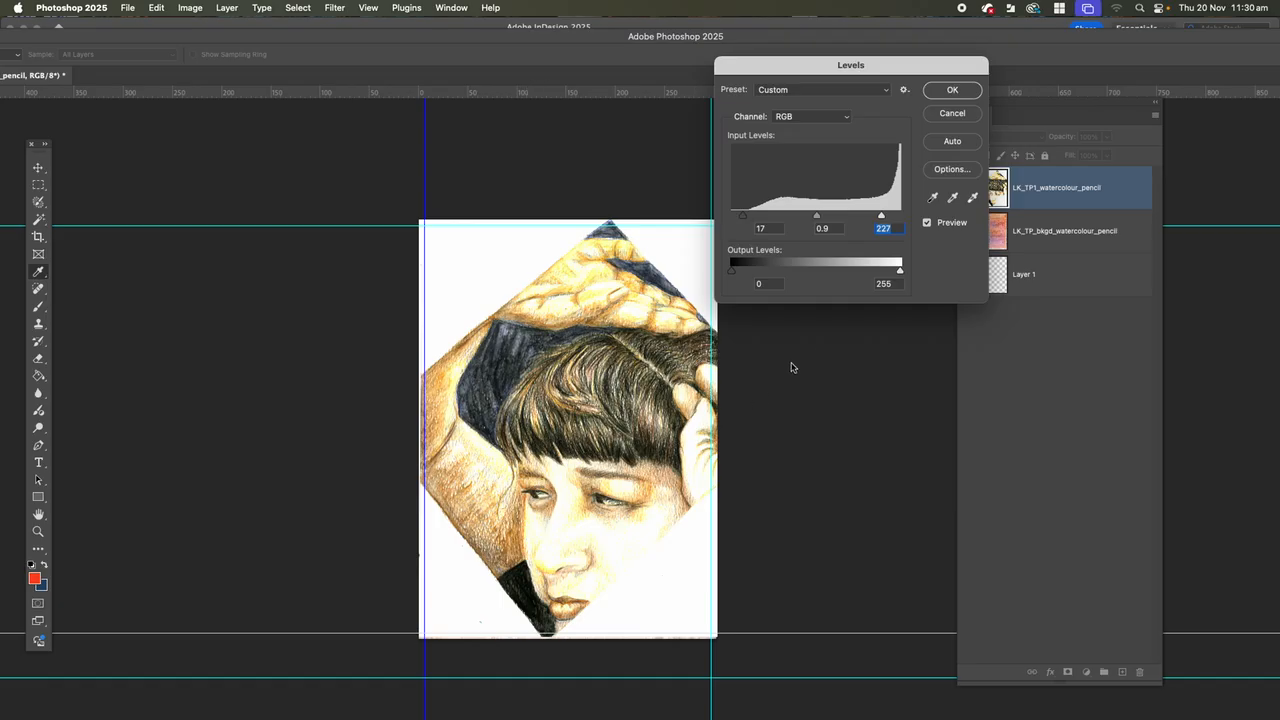
text(255)
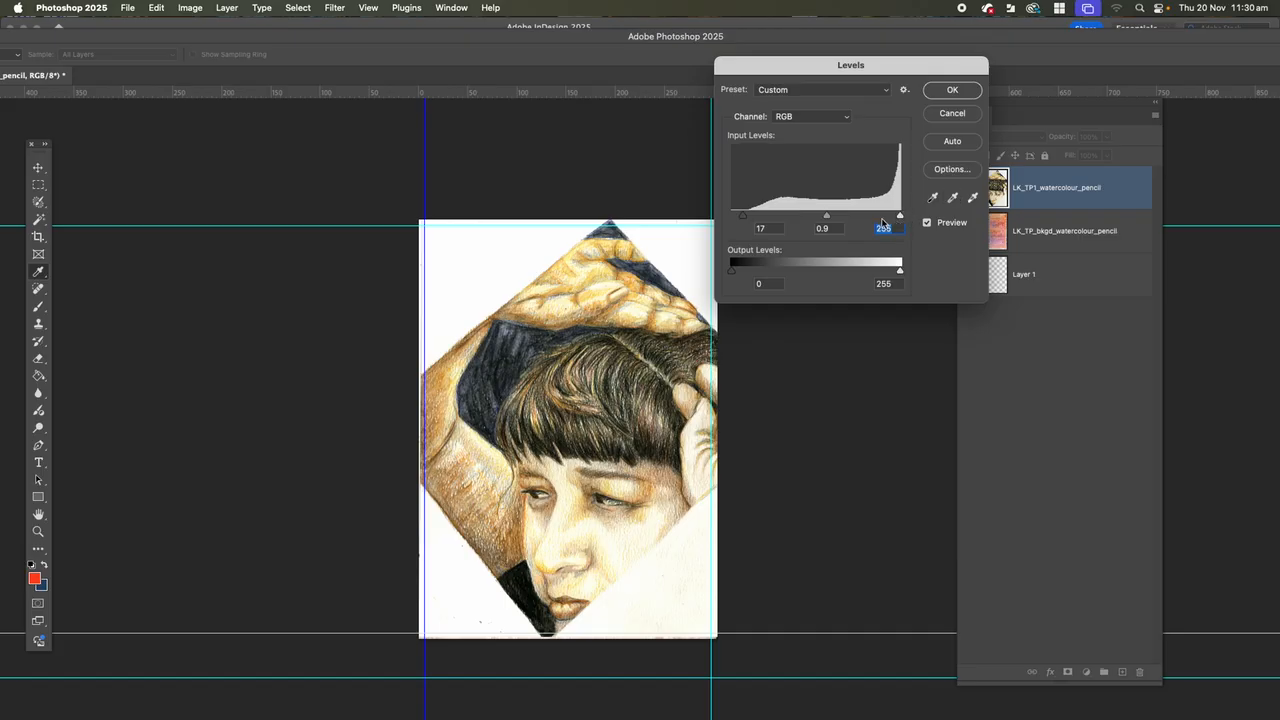
click(946, 95)
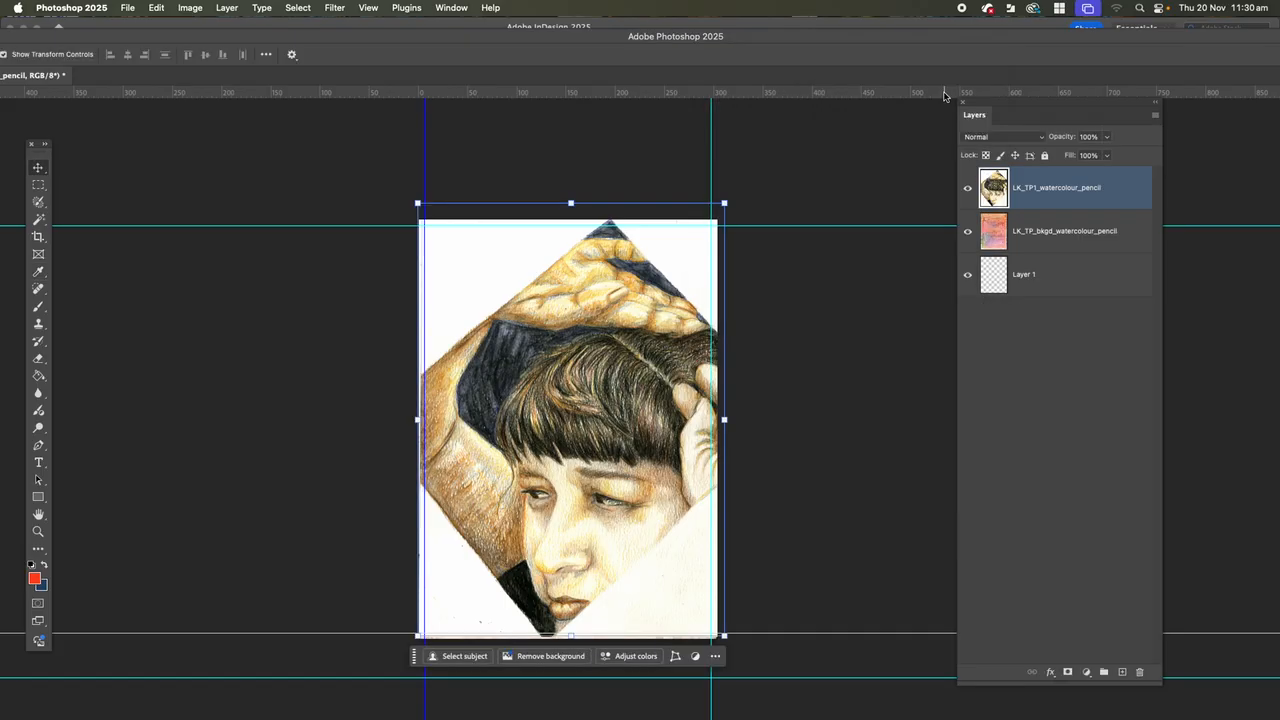
Try to select the white upper-left corner around the portrait with the Quick Selection tool.
click(38, 203)
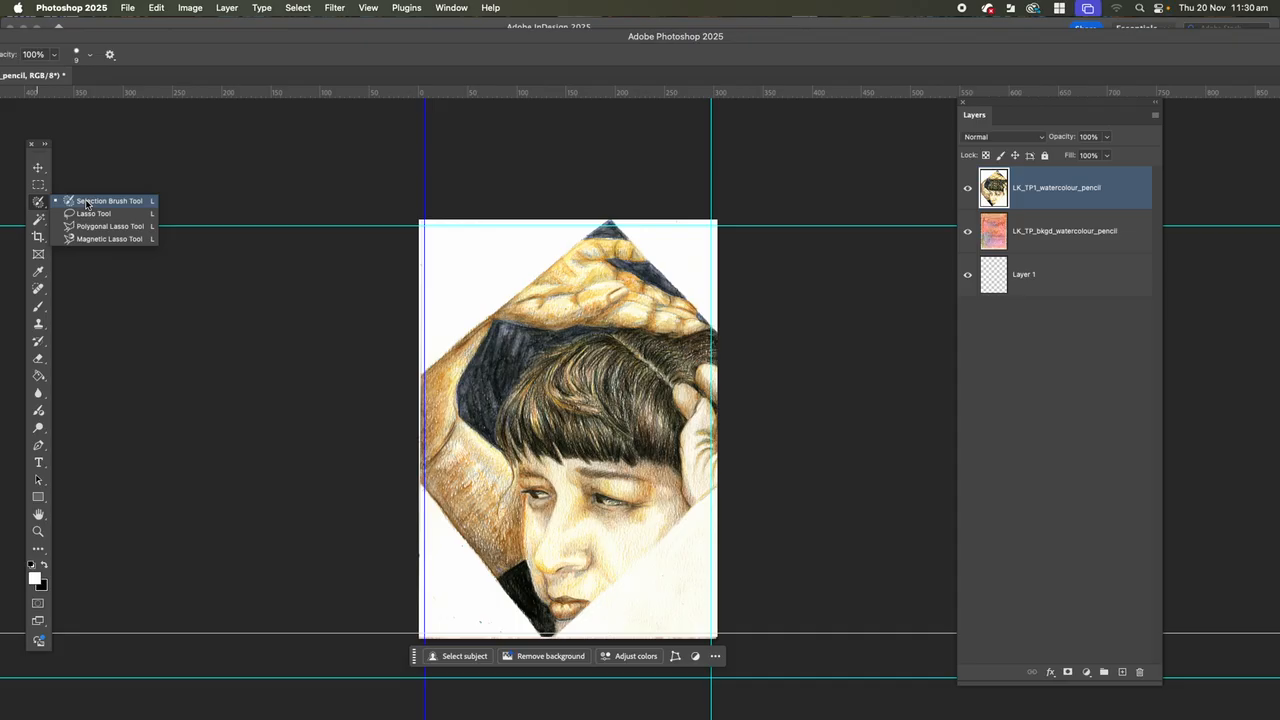
click(38, 219)
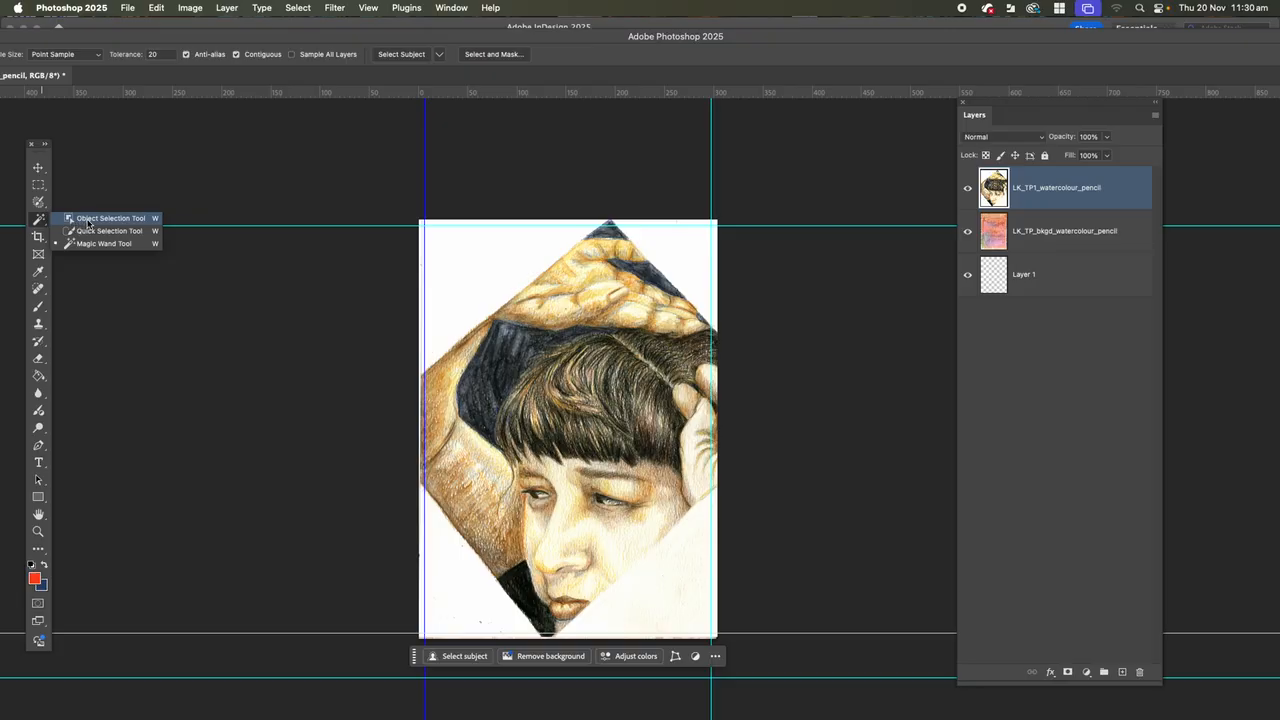
click(88, 223)
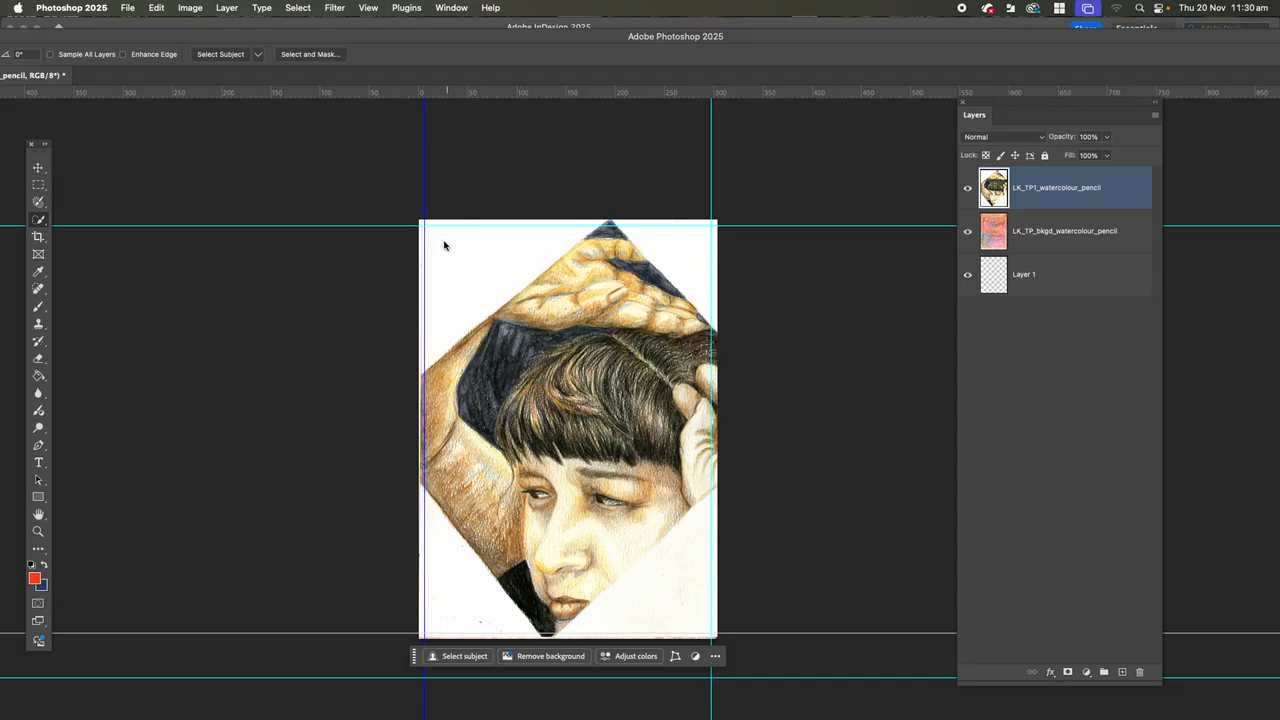
drag(400, 212, 501, 331)
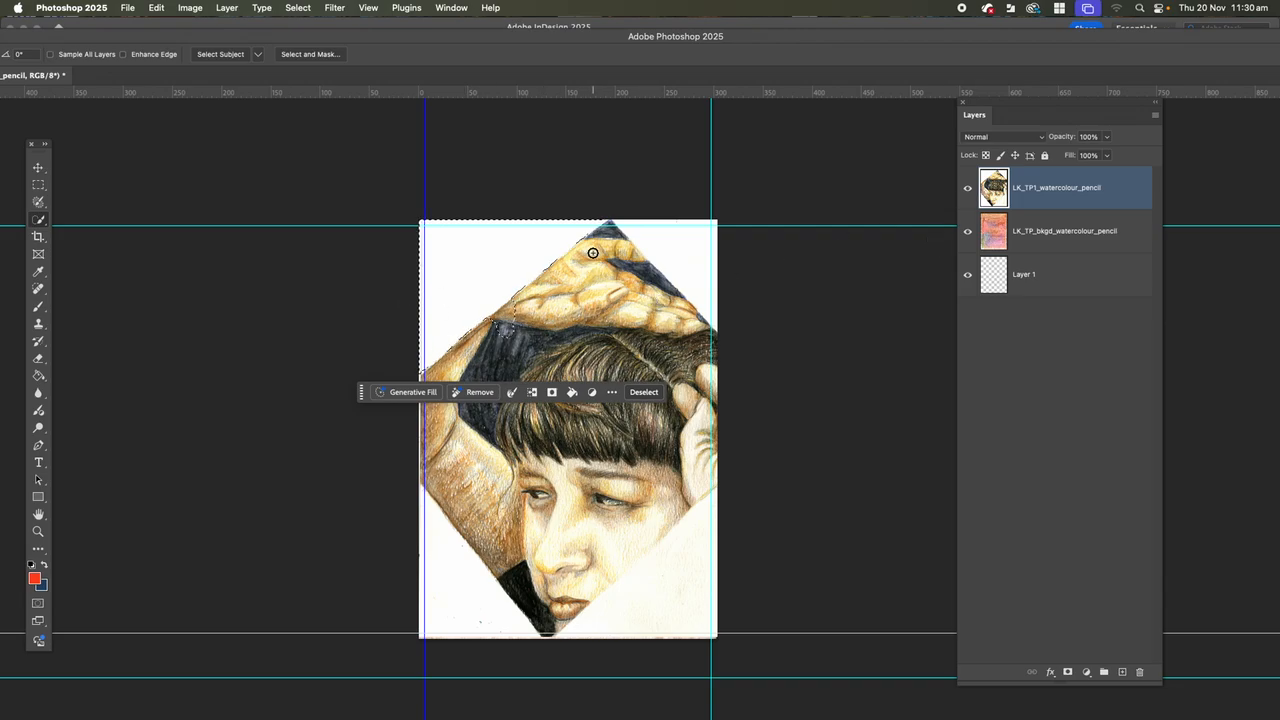
key(super+plus)
key(super+plus)
scroll(567, 217, up, 3)
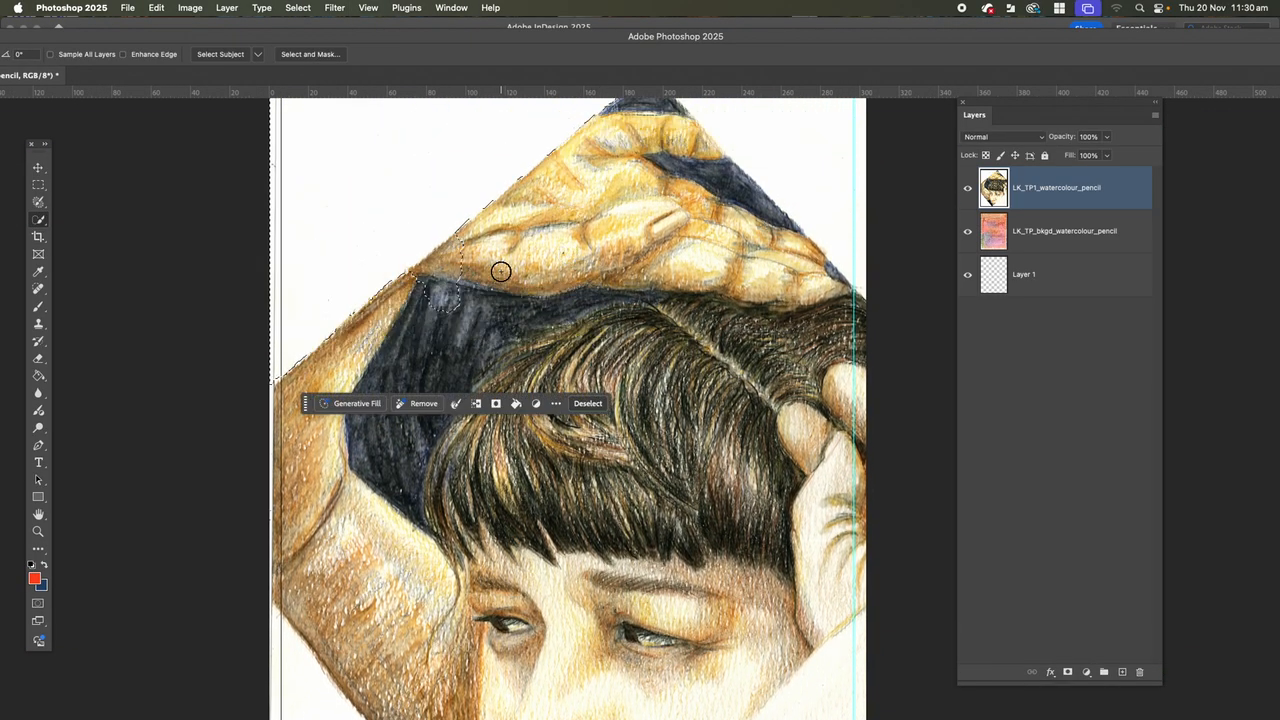
Dismiss the save dialog and undo the quick selection of the white corner.
key(super+shift+s)
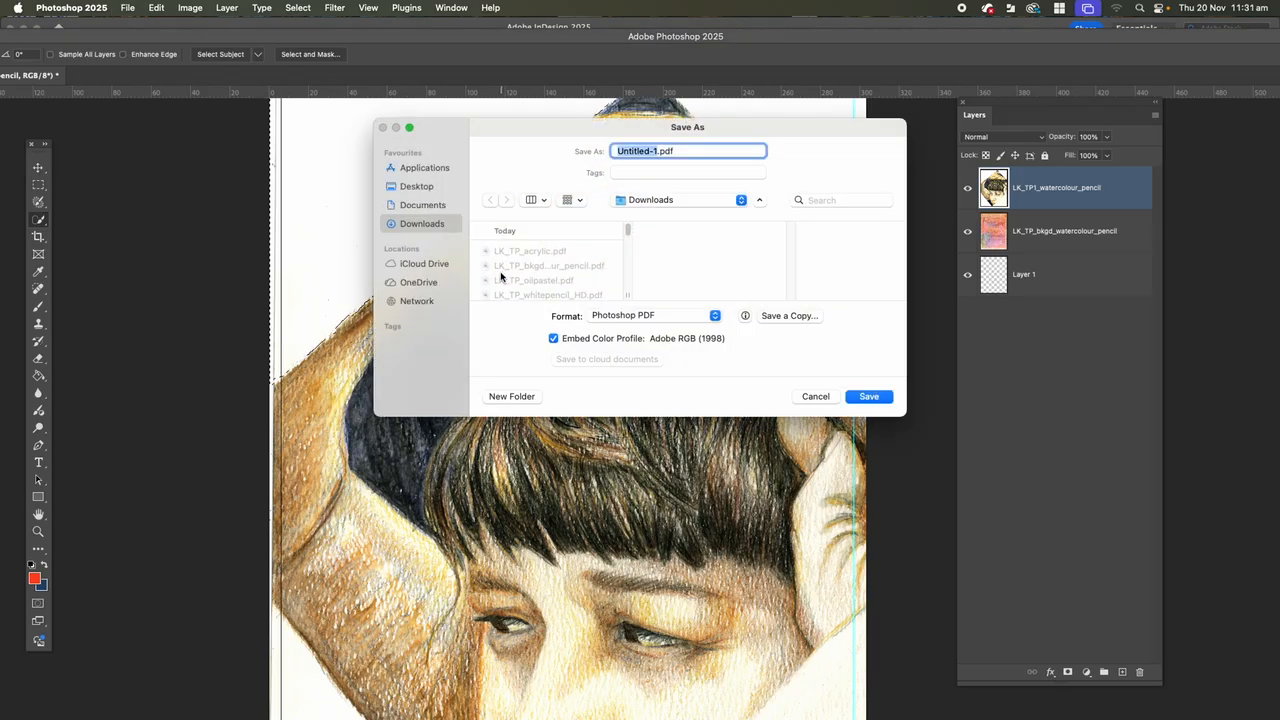
click(818, 397)
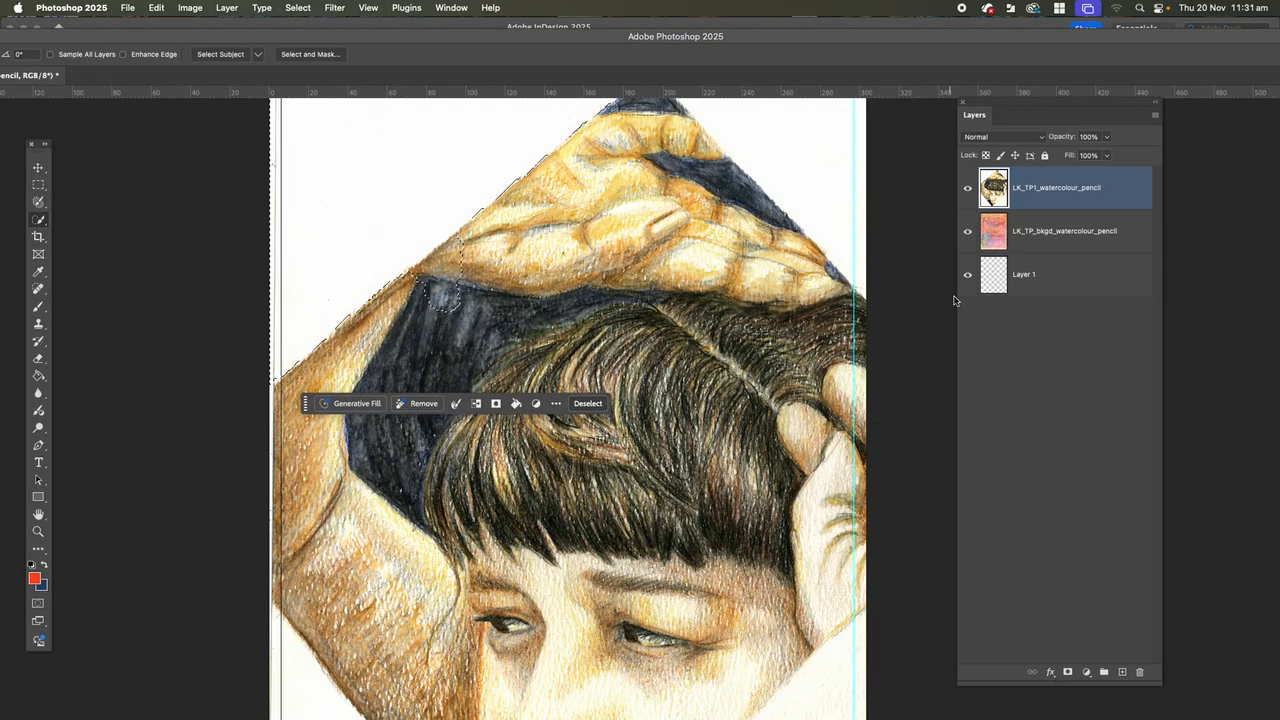
key(super+z)
key(super+z)
key(super+z)
key(super+z)
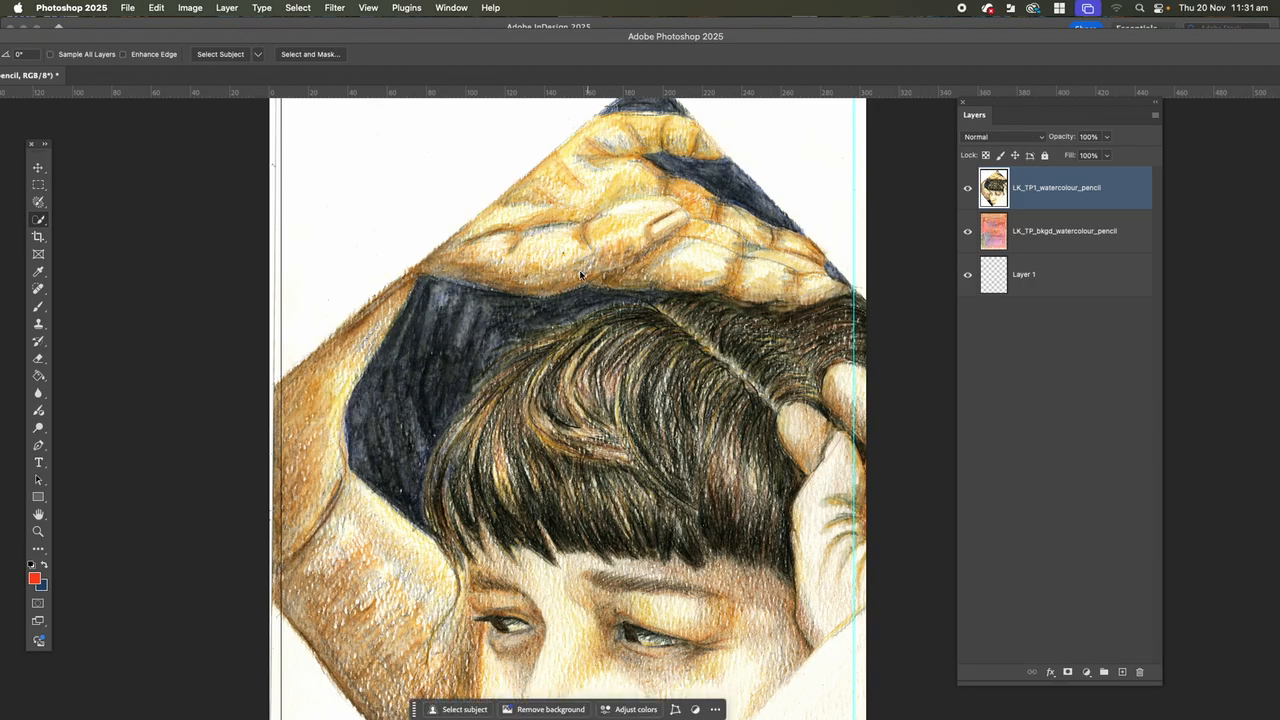
Hide the LK_TP_bkgd_watercolour_pencil layer and erase the white upper-left corner of LK_TP1_watercolour_pencil using the Quick Selection tool, leaving nothing selected.
click(41, 221)
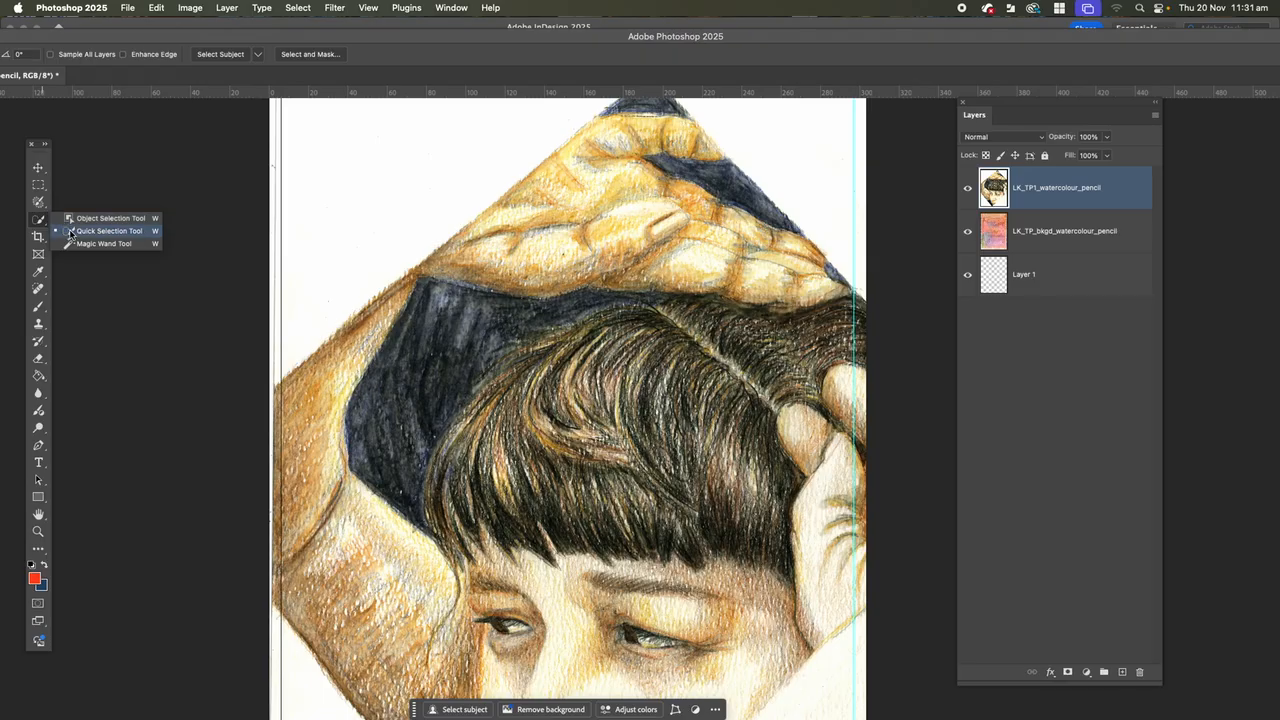
click(75, 231)
click(298, 155)
click(320, 191)
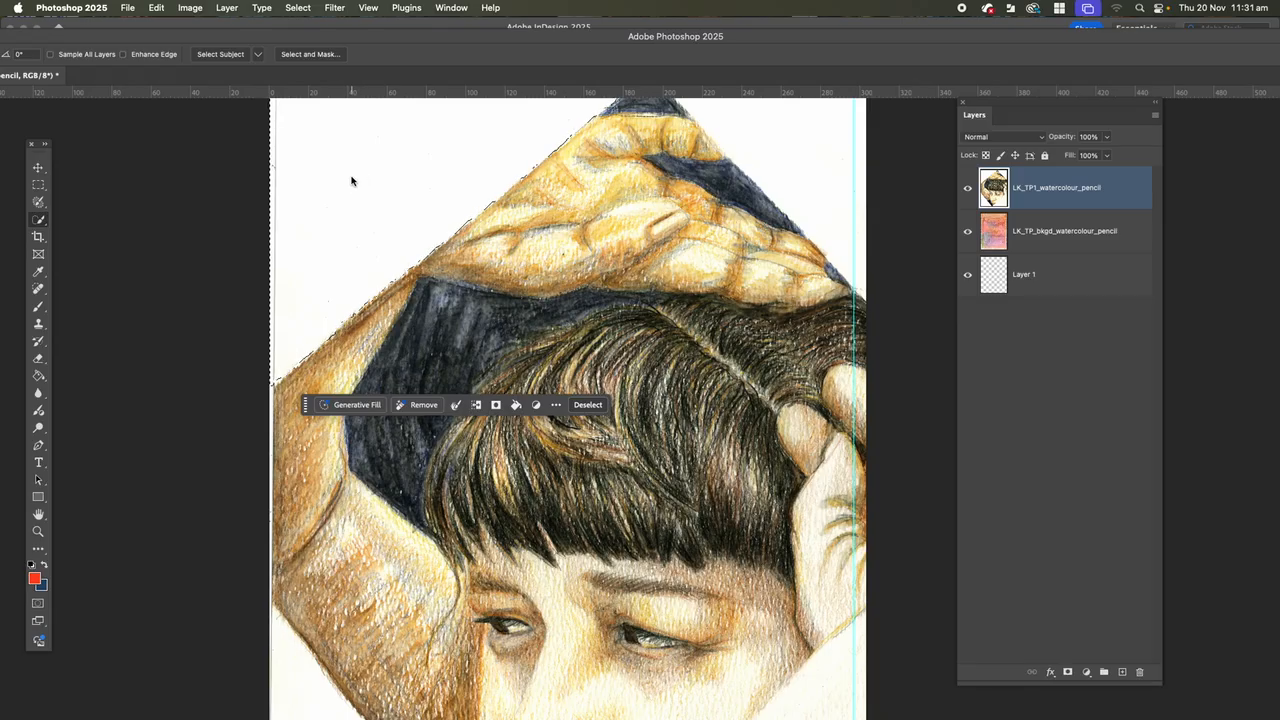
click(967, 232)
scroll(591, 217, up, 3)
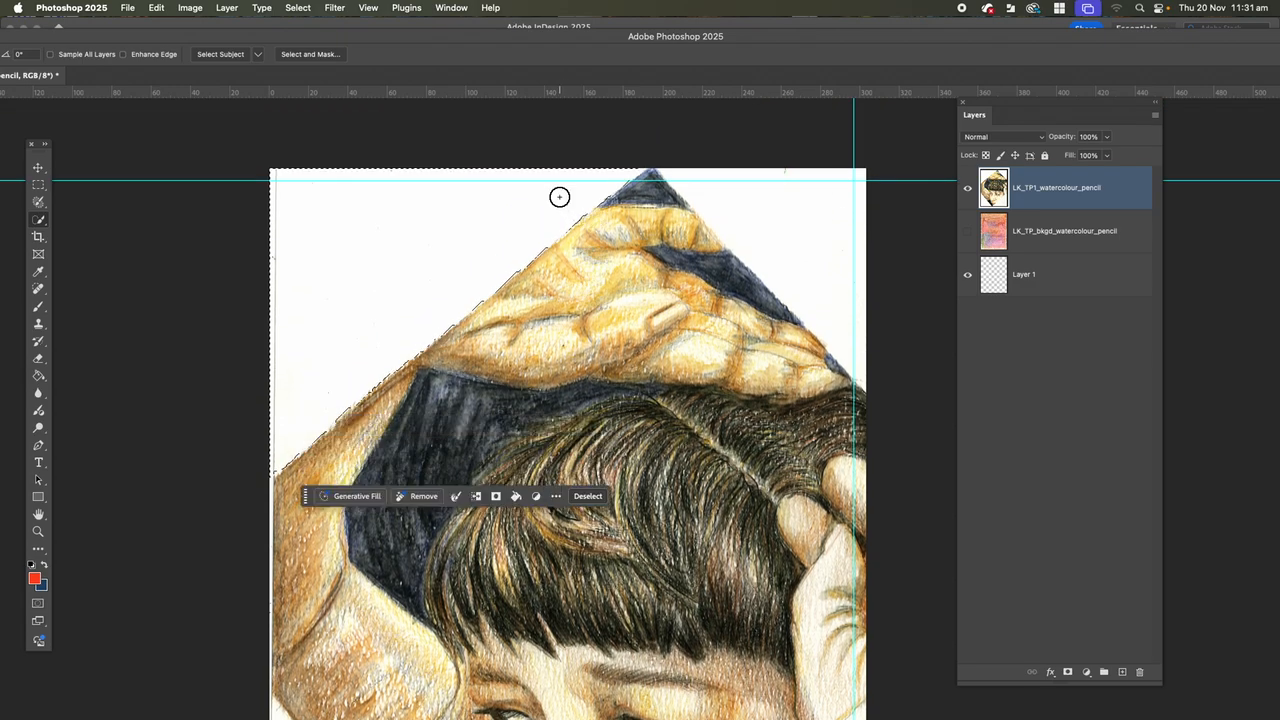
key(BackSpace)
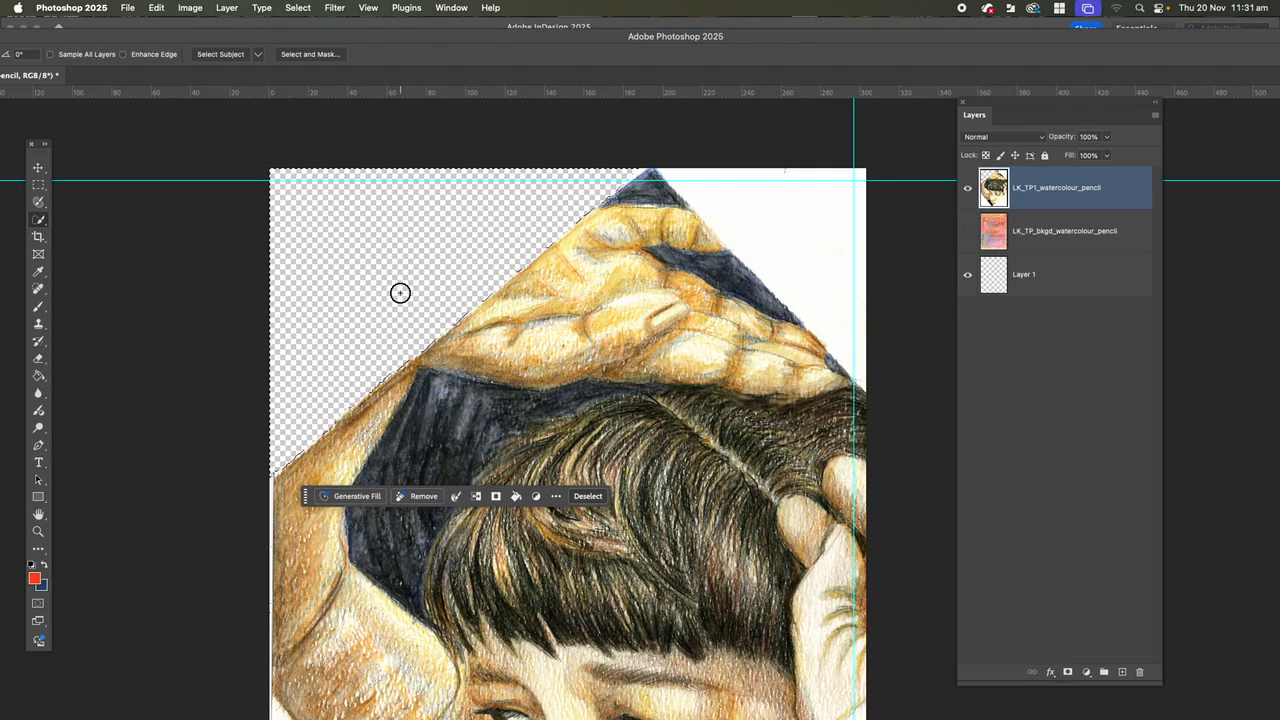
key(super+d)
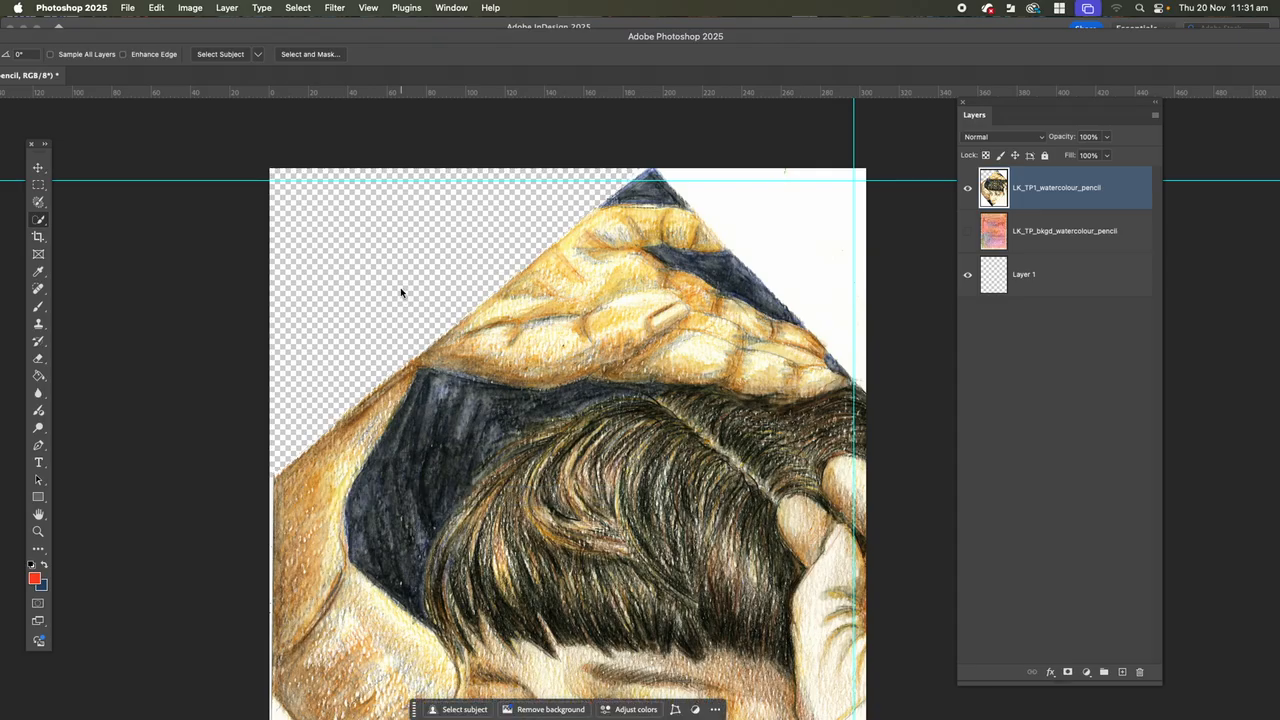
click(43, 222)
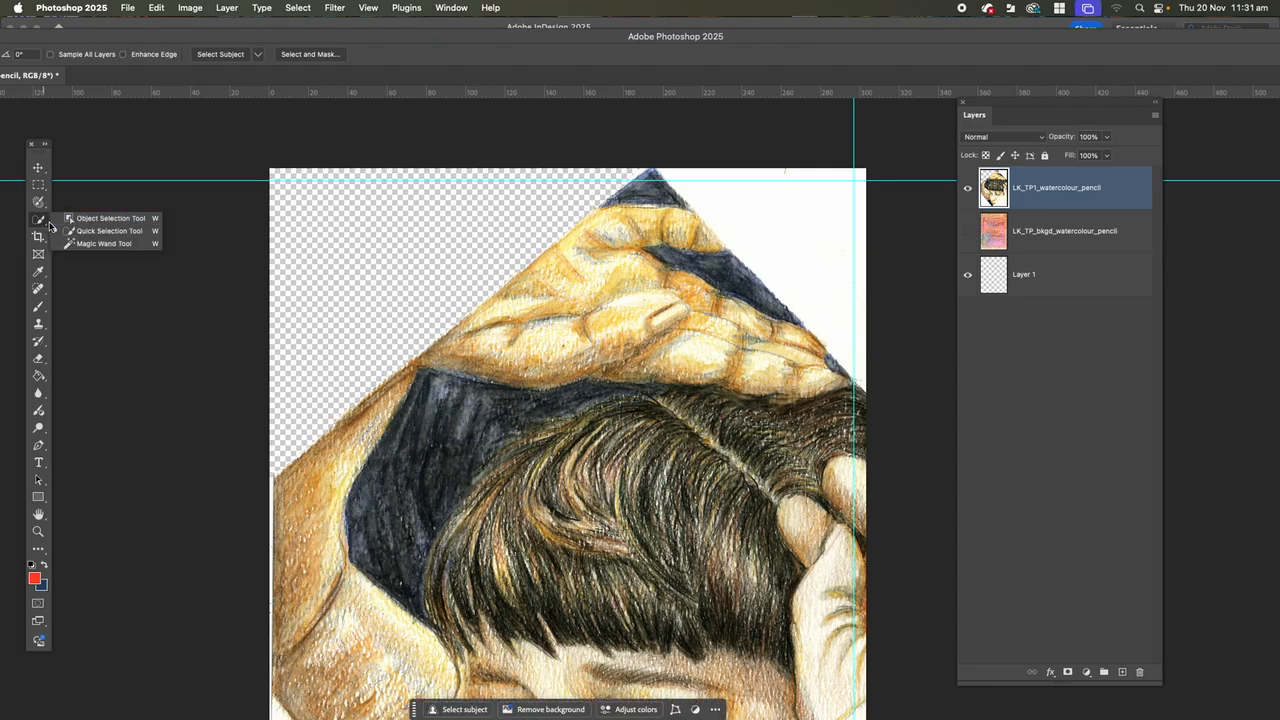
click(78, 219)
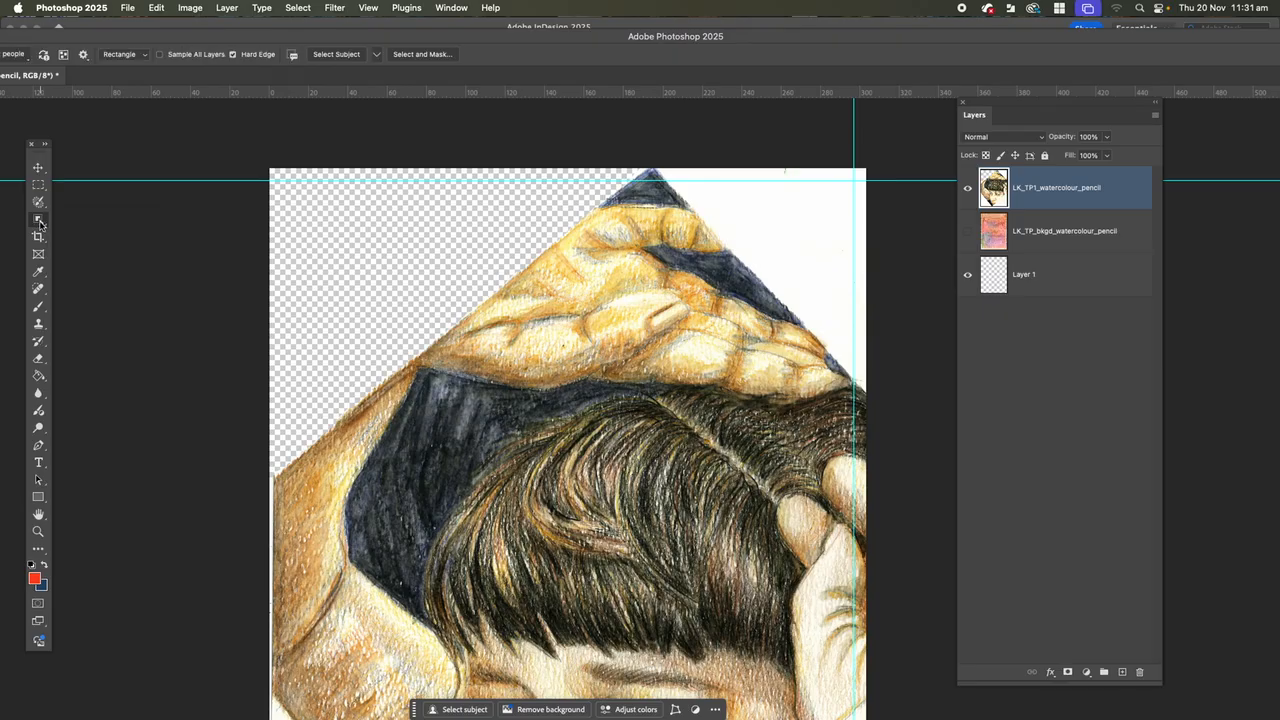
click(45, 223)
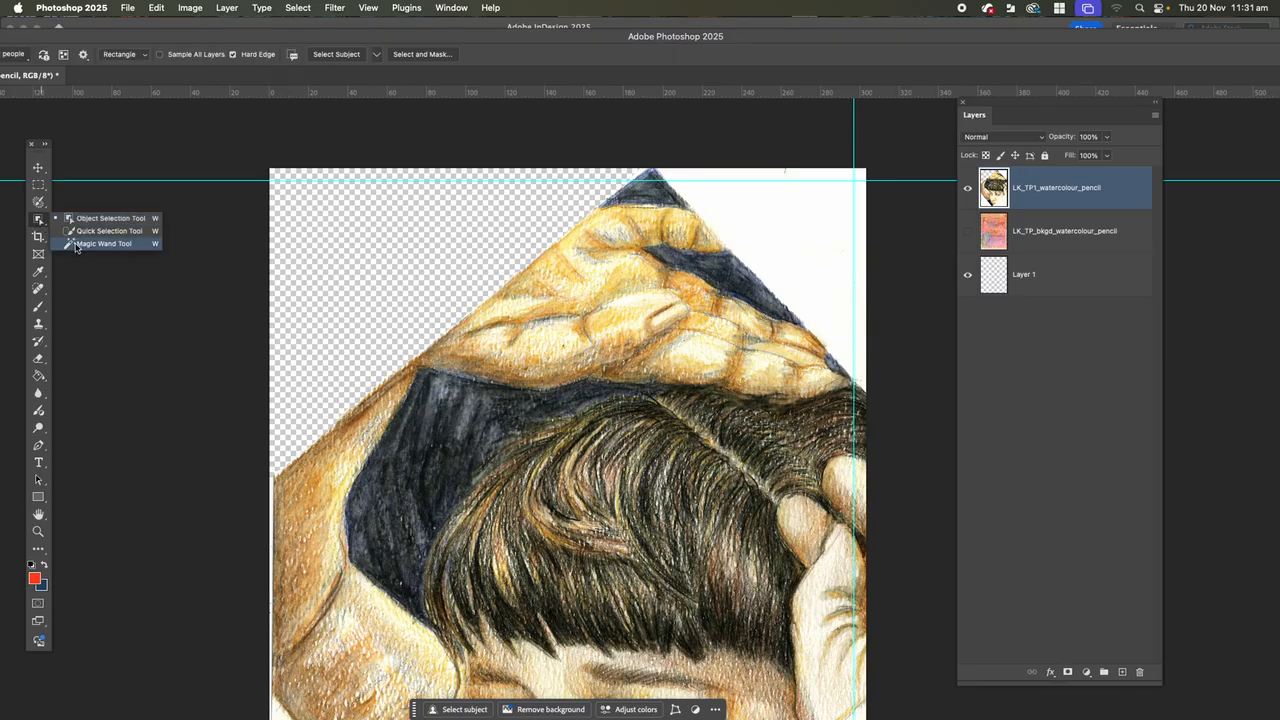
click(82, 245)
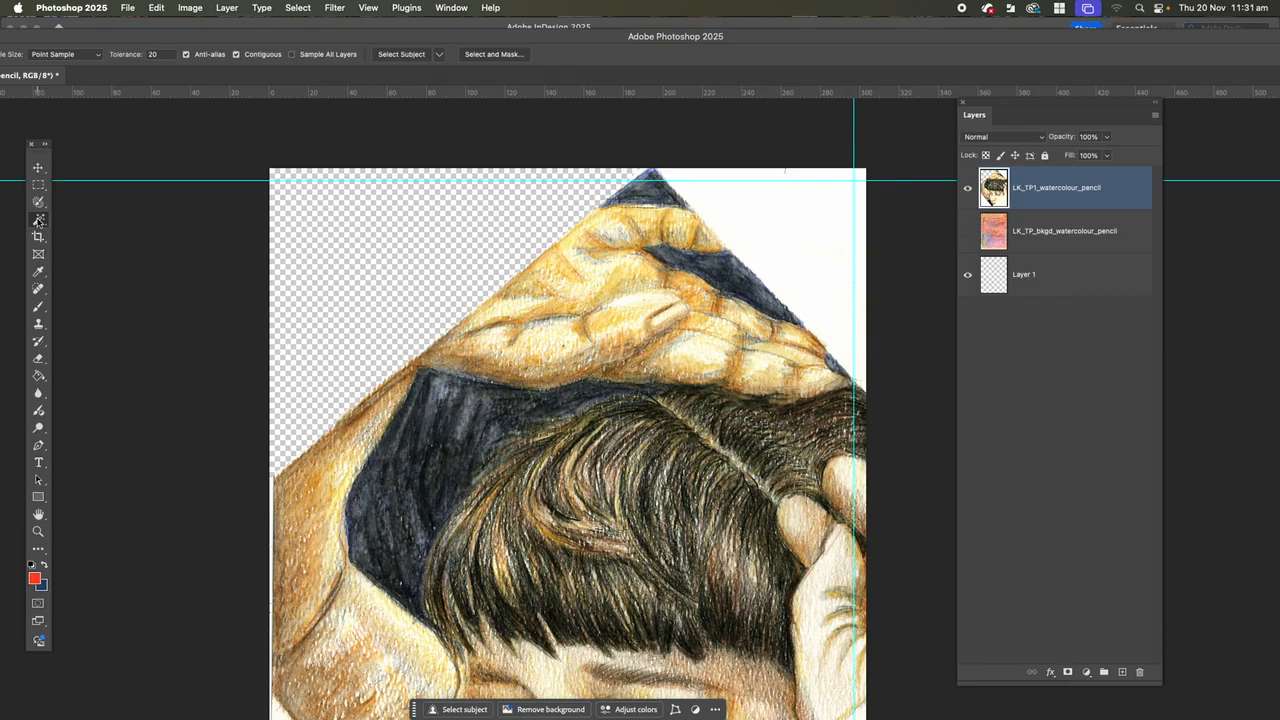
click(42, 203)
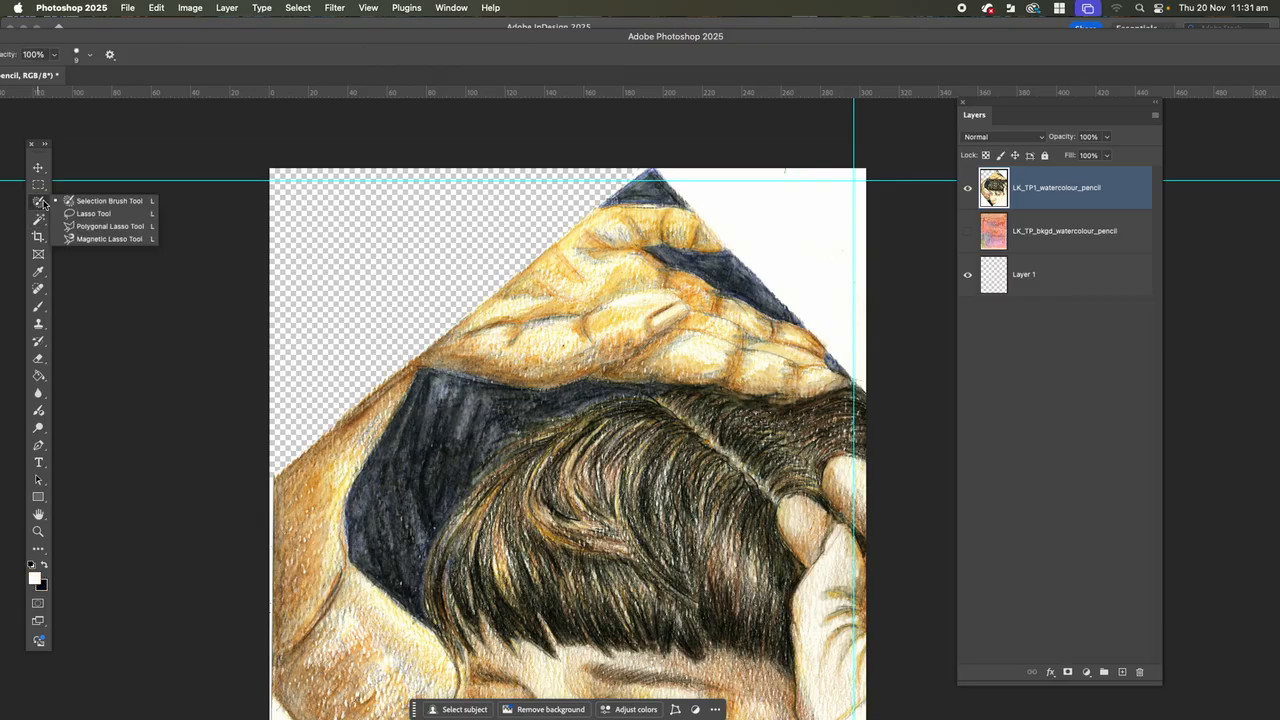
Outline a small area along the portrait's upper-left edge with the Polygonal Lasso tool, and deselect it.
click(87, 228)
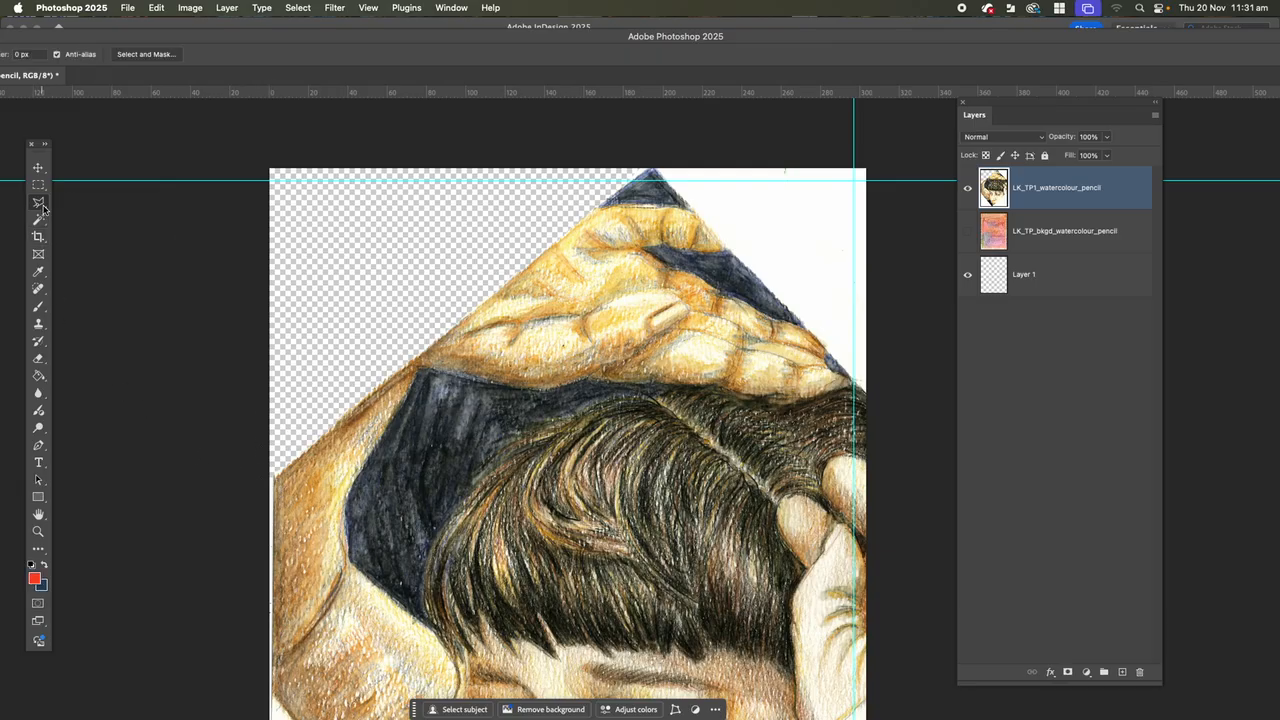
click(275, 480)
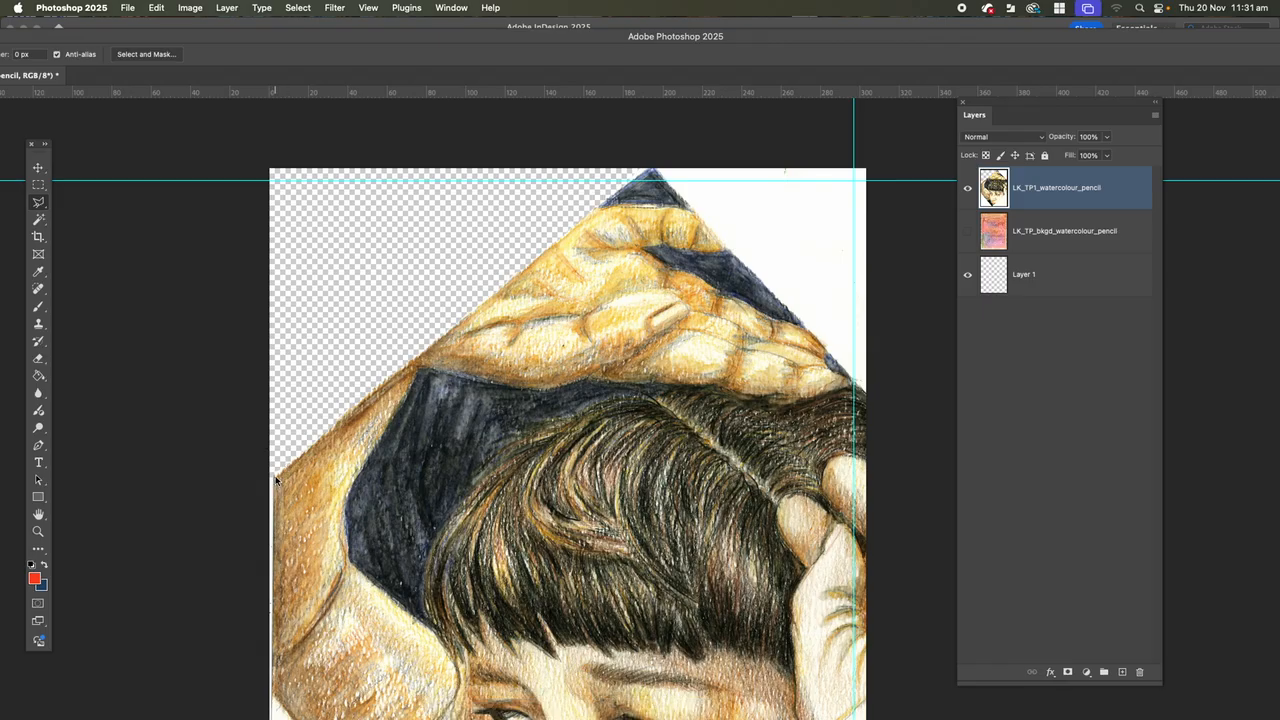
key(Escape)
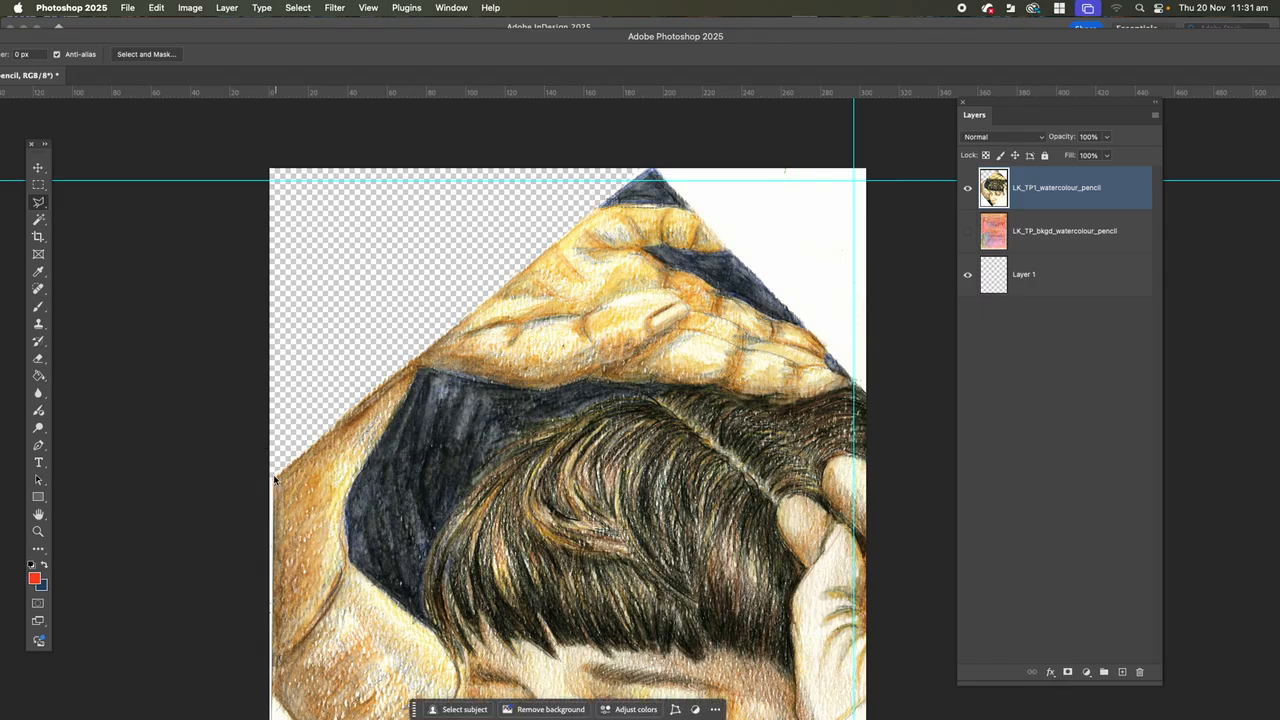
click(275, 480)
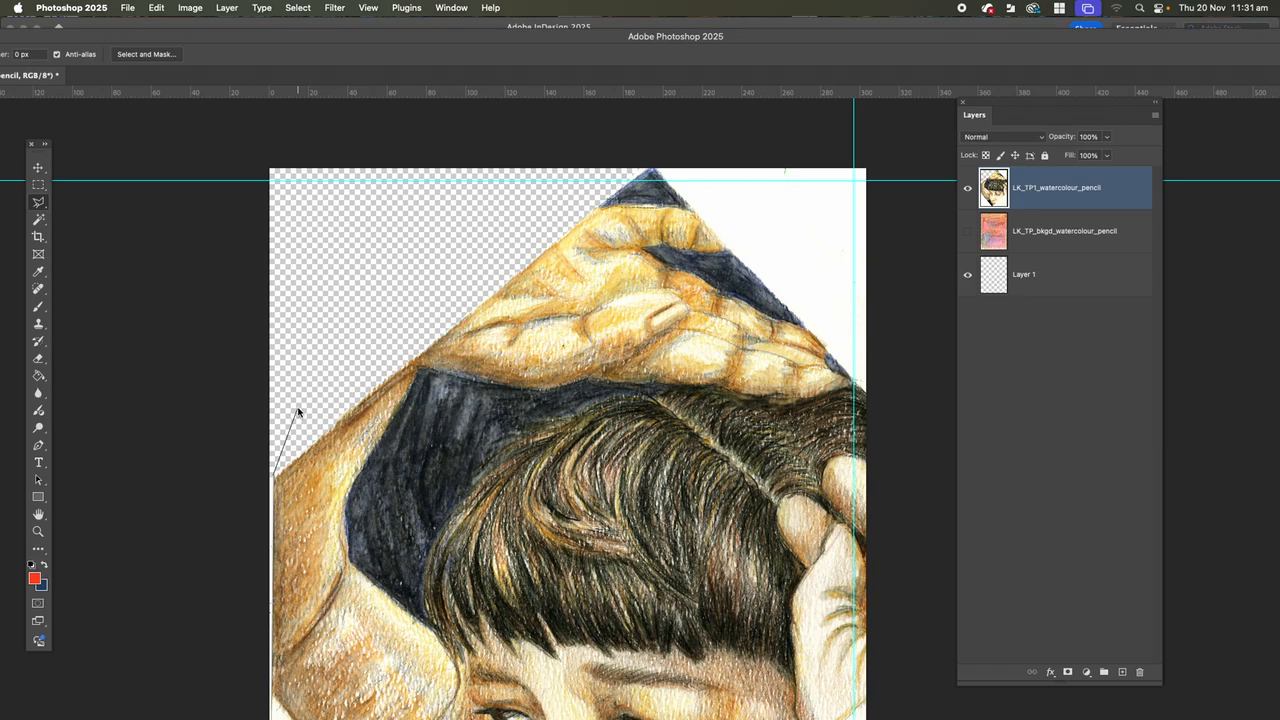
click(388, 377)
click(274, 475)
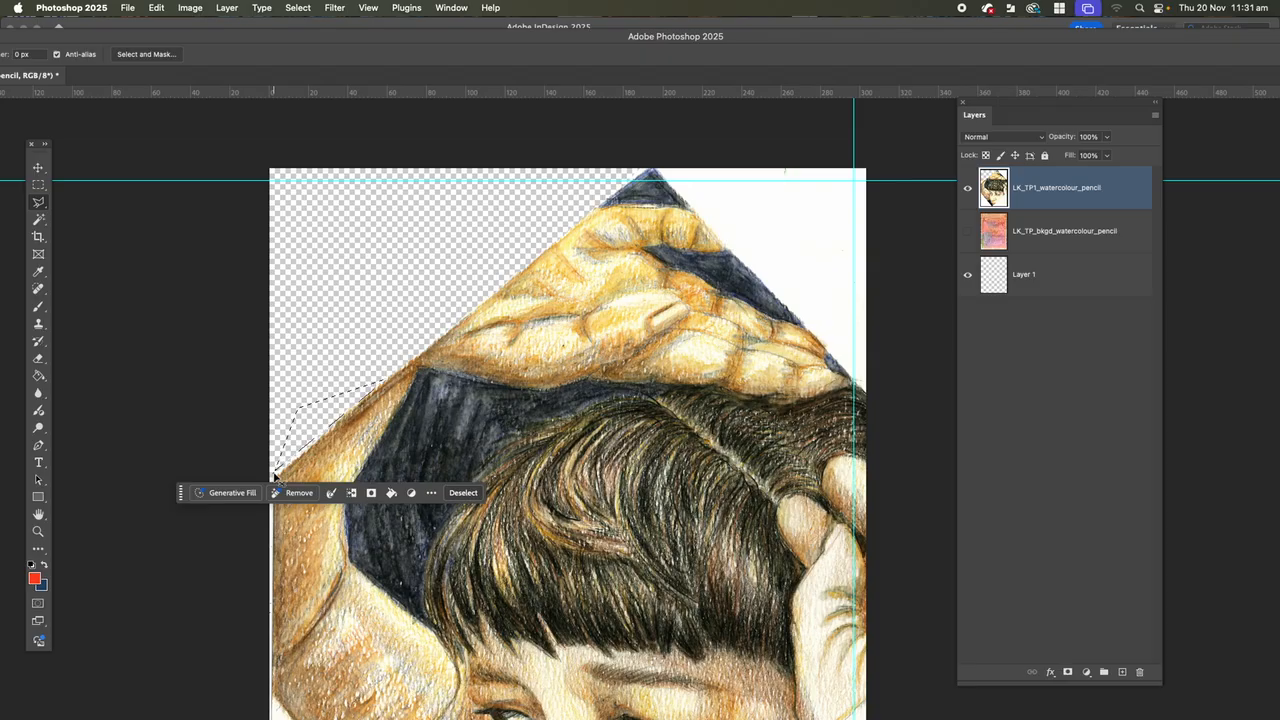
key(super+d)
Move the LK_TP1_watercolour_pencil layer slightly left and up so its left corner covers the canvas edge.
key(super+minus)
key(super+minus)
click(38, 167)
drag(504, 509, 531, 505)
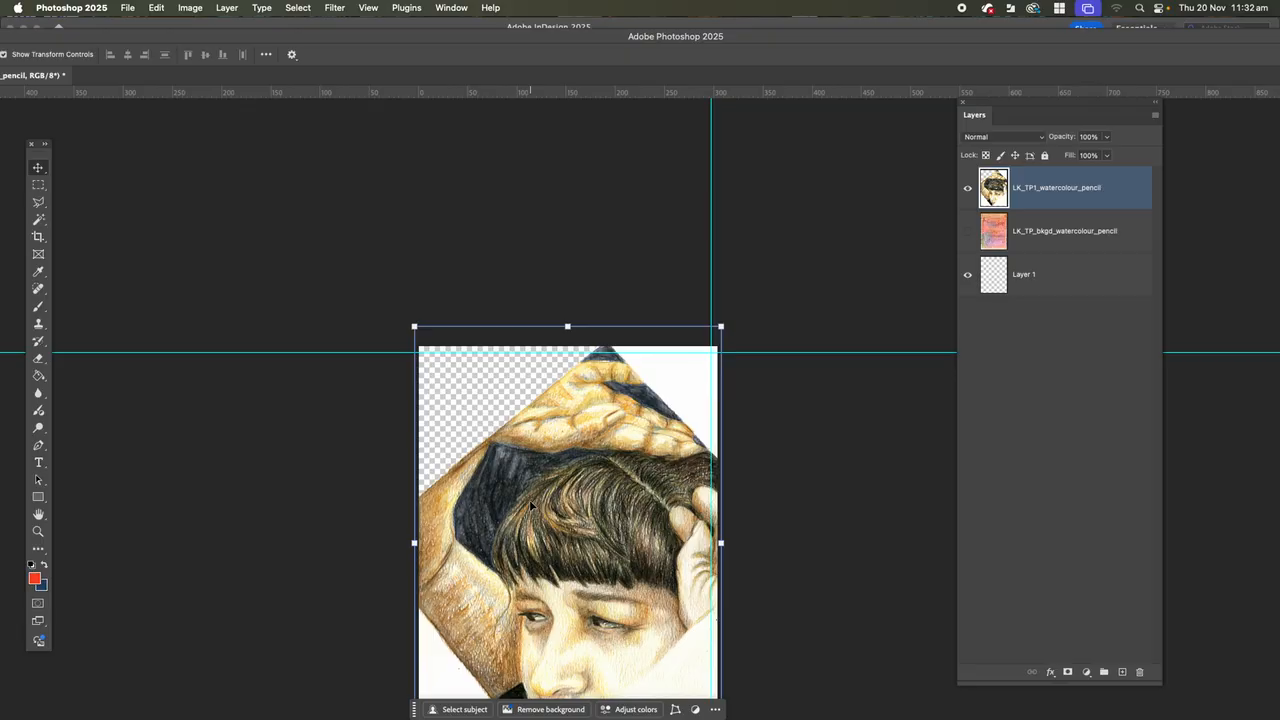
Toggle the LK_TP_bkgd_watercolour_pencil layer's visibility to check the cleared upper-left corner, leaving the layer hidden.
click(967, 236)
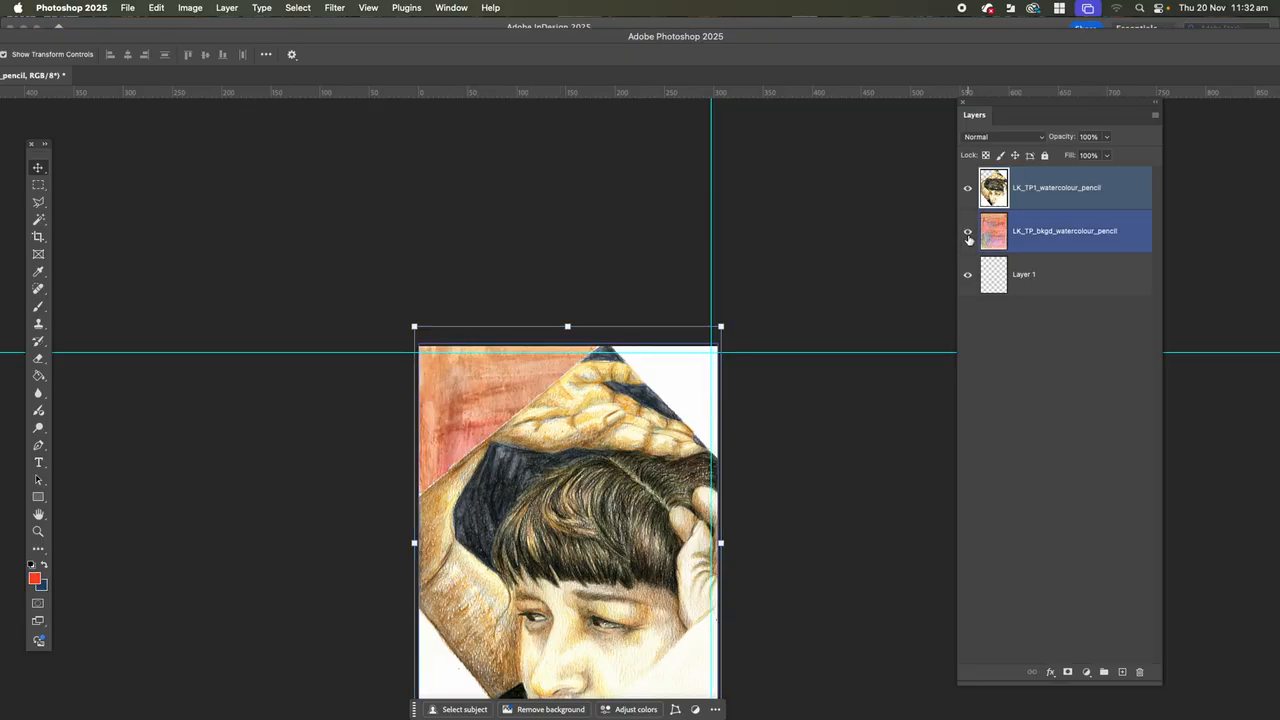
click(967, 236)
click(967, 236)
click(967, 236)
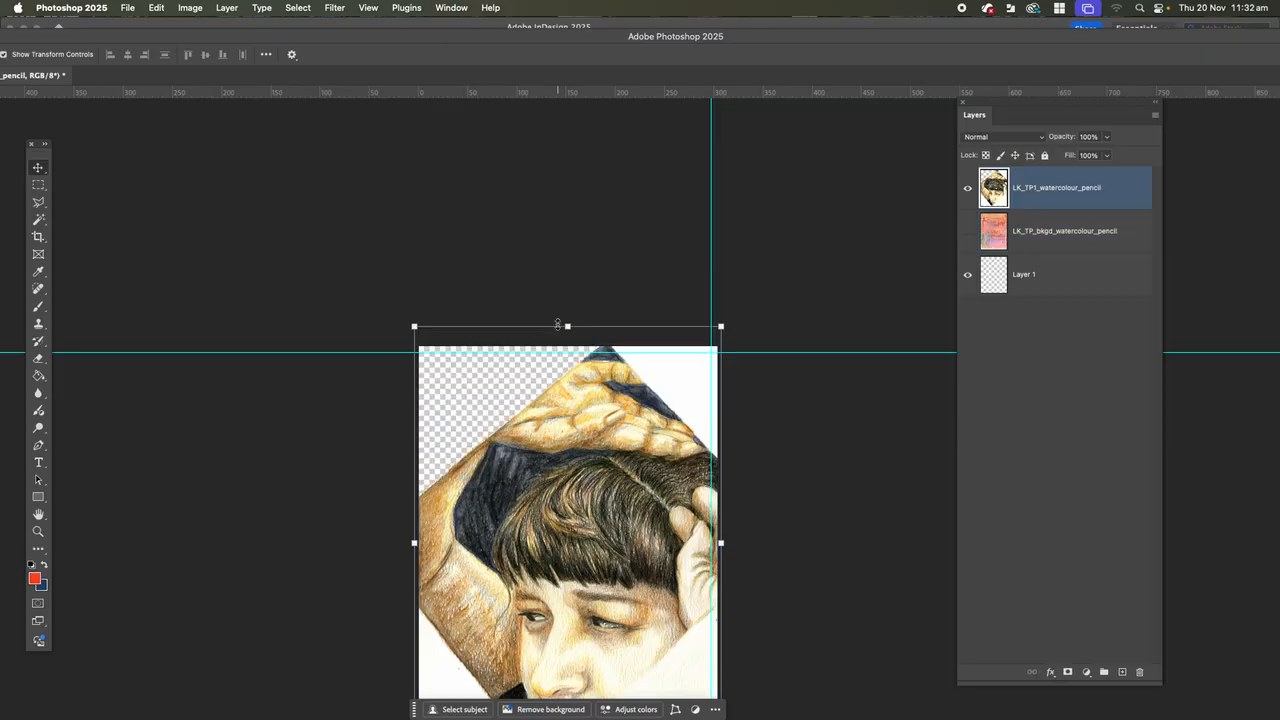
Bring up the lasso and selection brush tool choices for selecting the white upper-right corner around the portrait.
scroll(559, 321, down, 5)
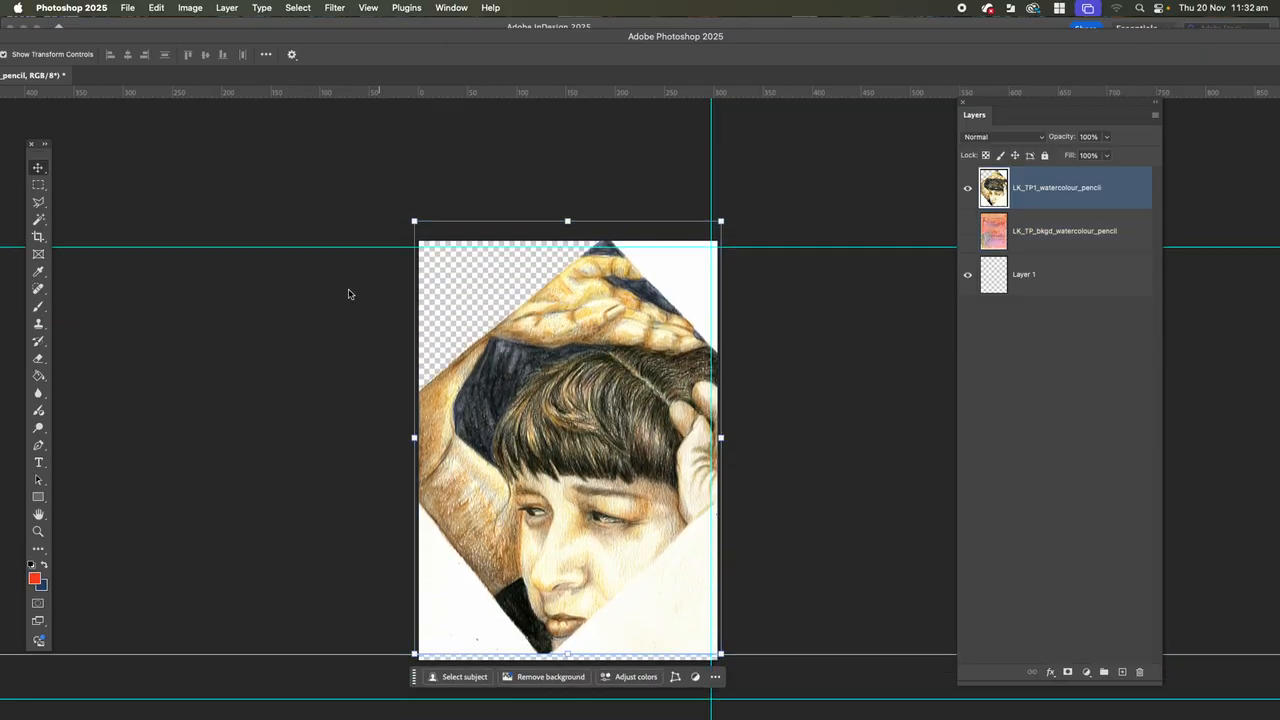
key(super+plus)
key(super+plus)
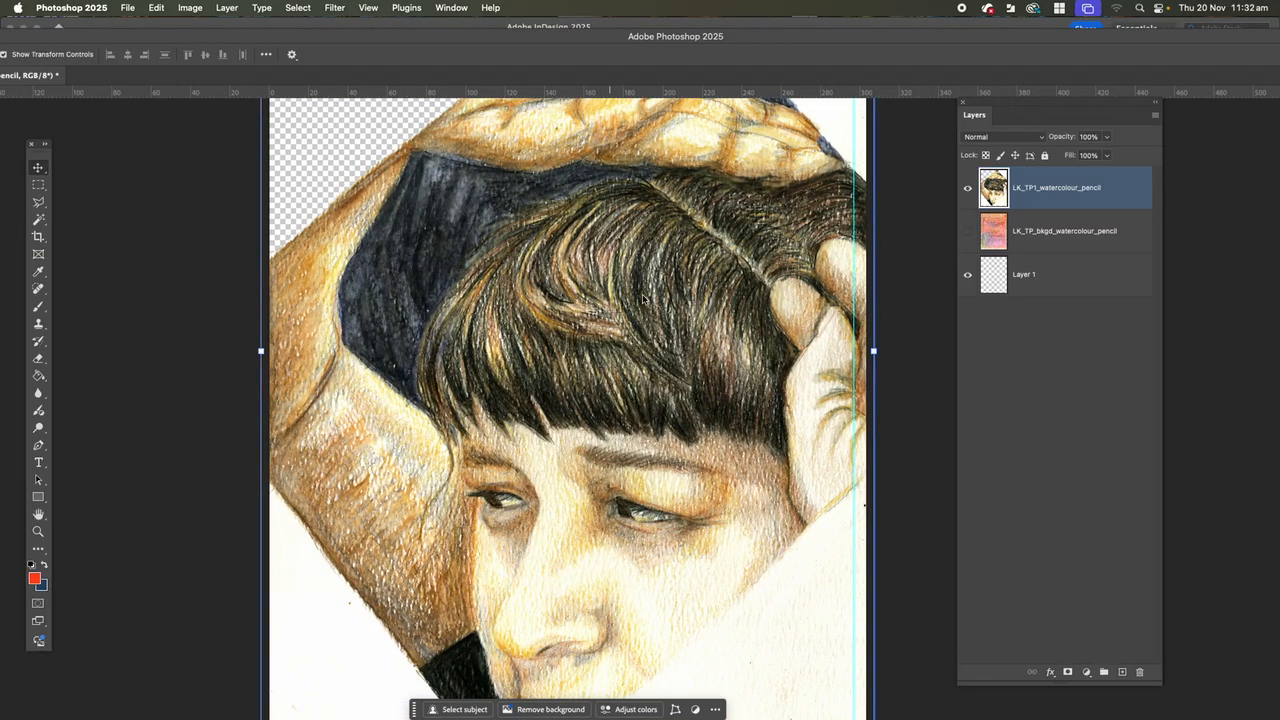
scroll(650, 300, up, 10)
scroll(650, 300, right, 5)
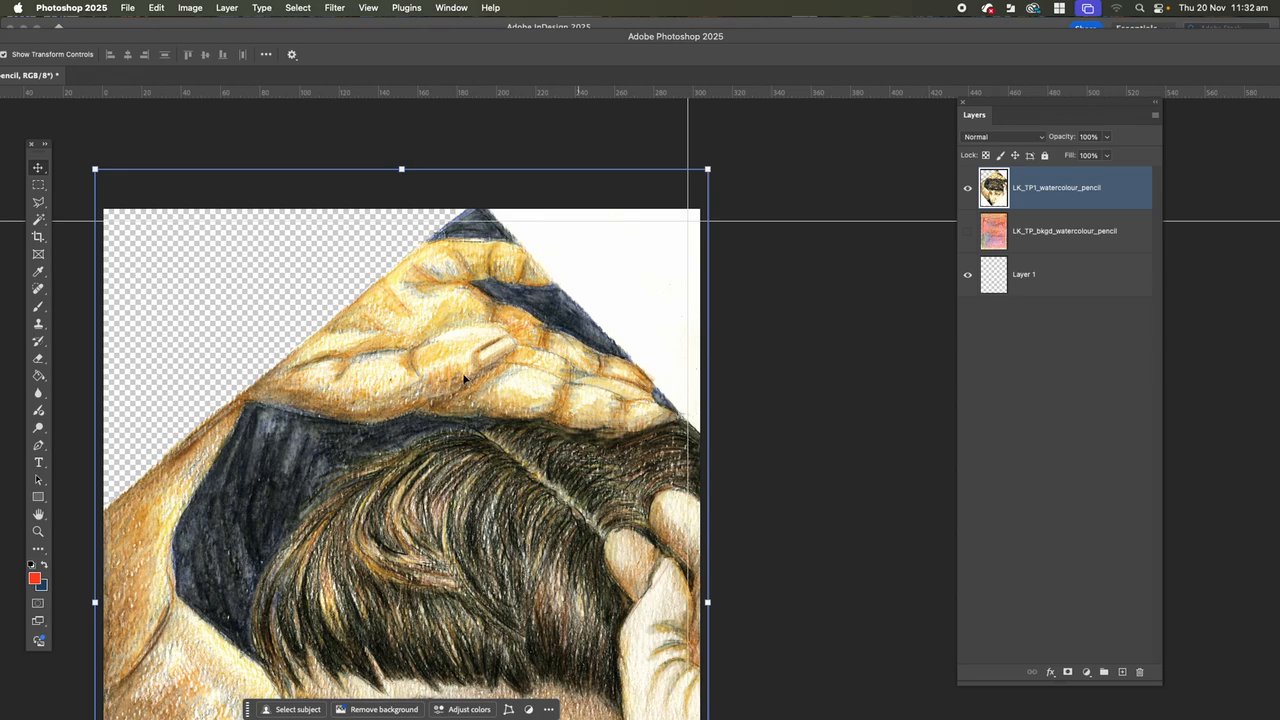
click(42, 220)
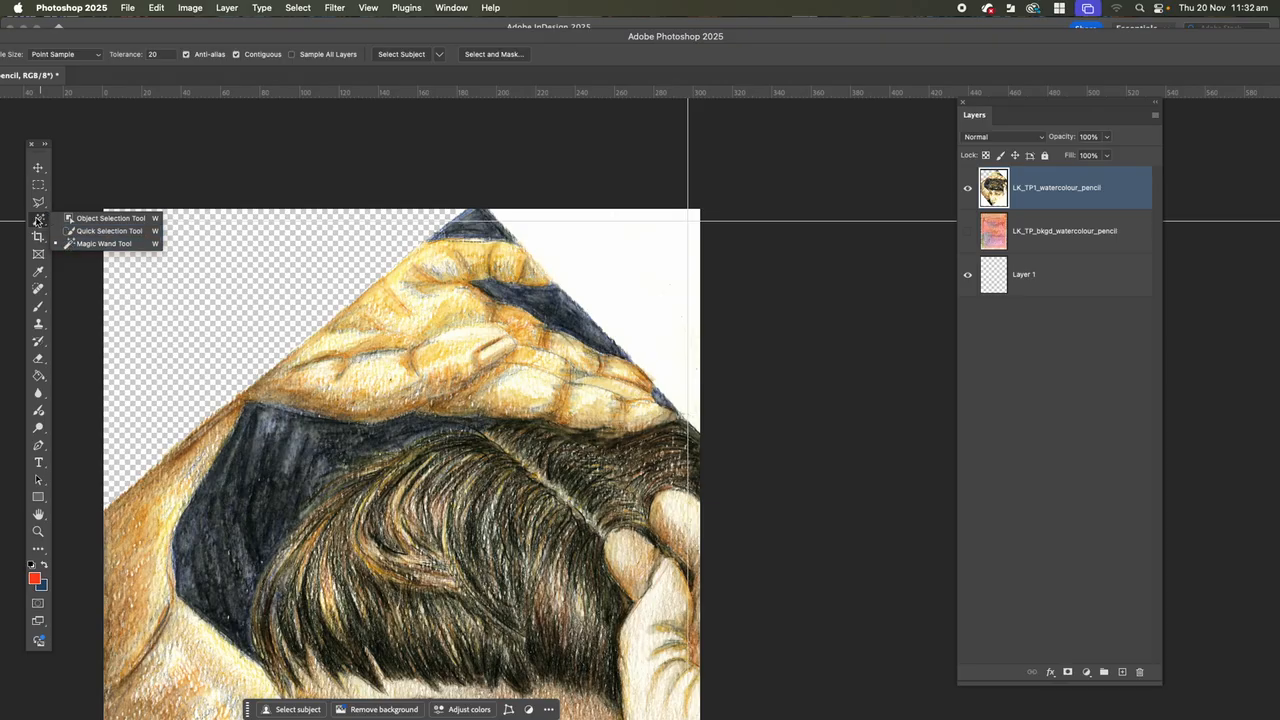
click(38, 202)
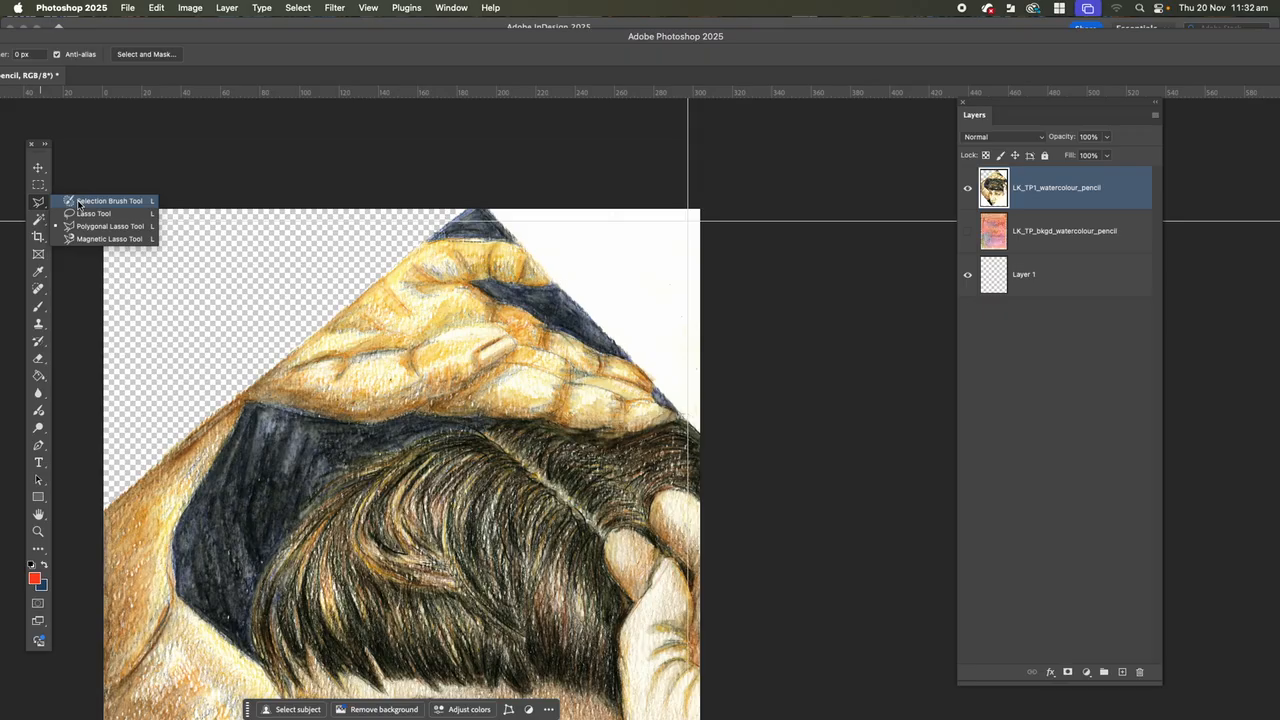
click(92, 201)
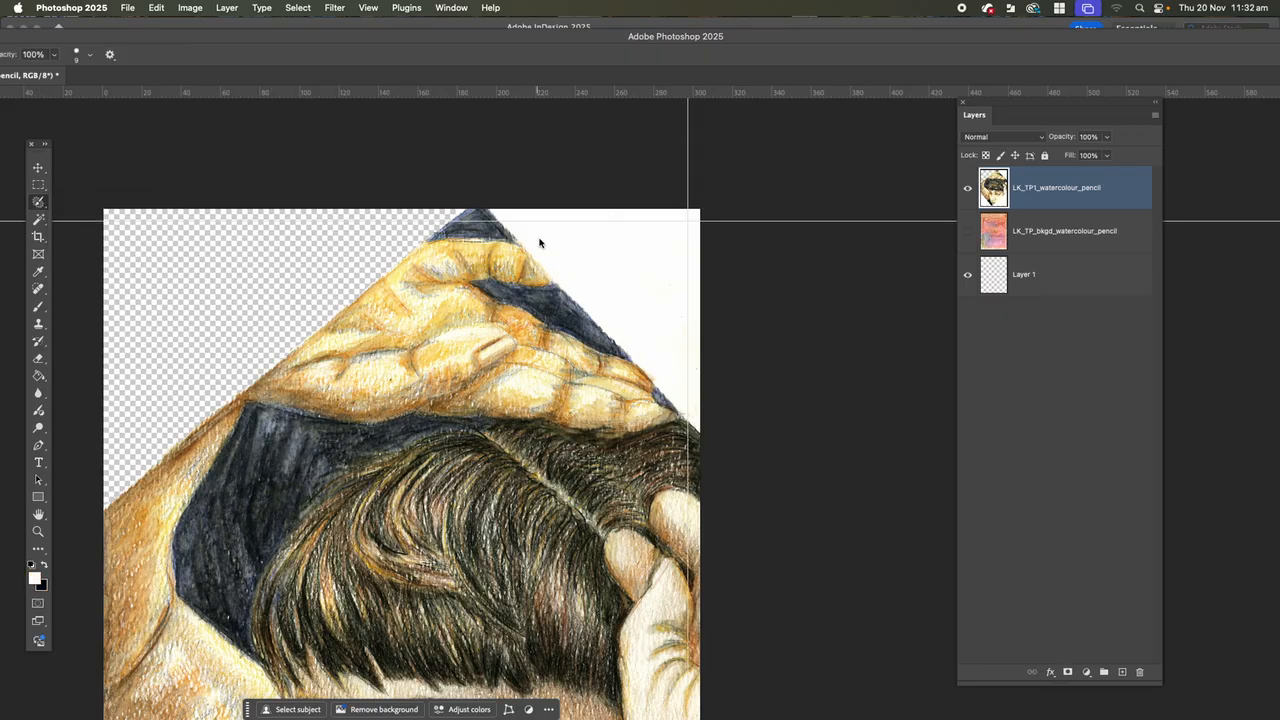
click(448, 280)
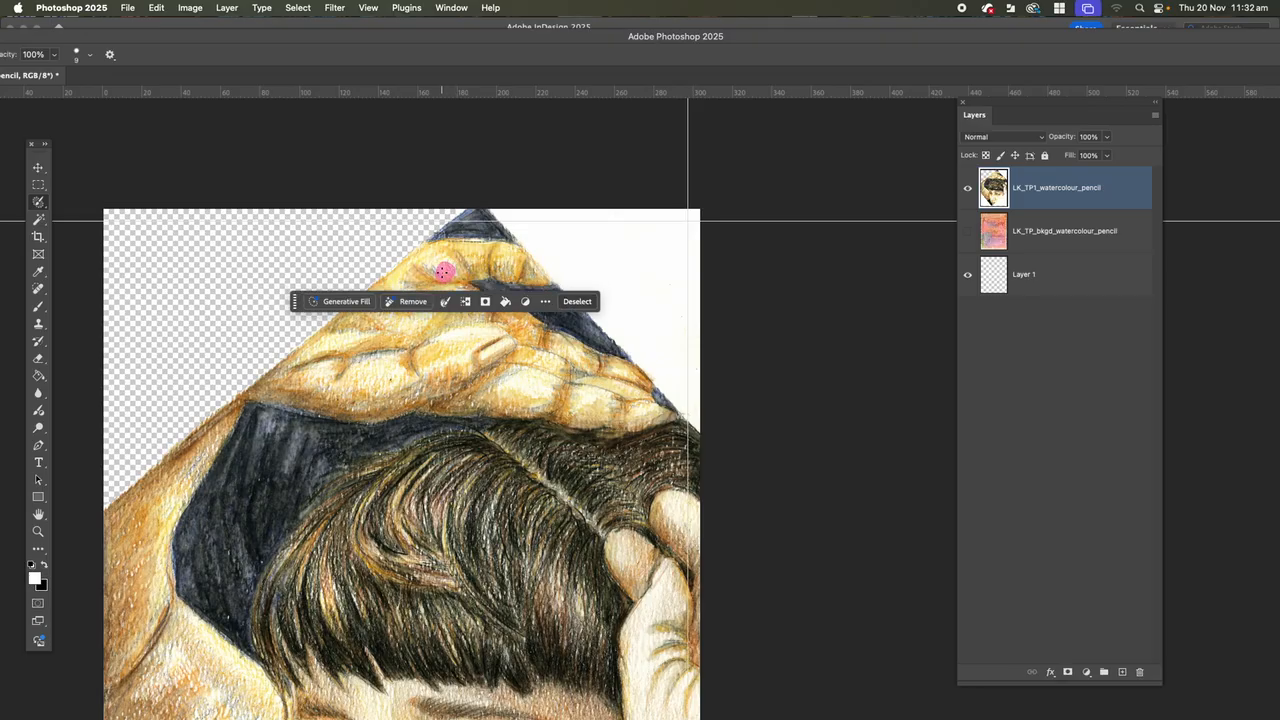
key(bracketright)
click(39, 168)
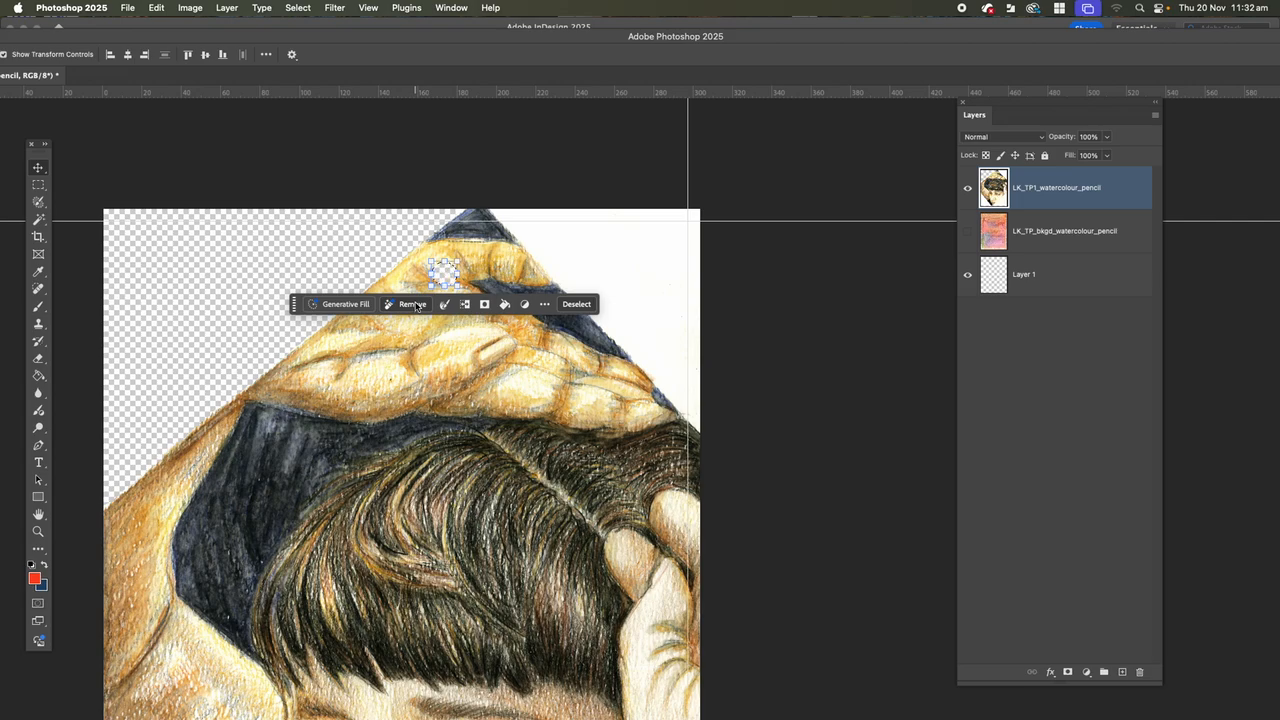
key(super+shift+s)
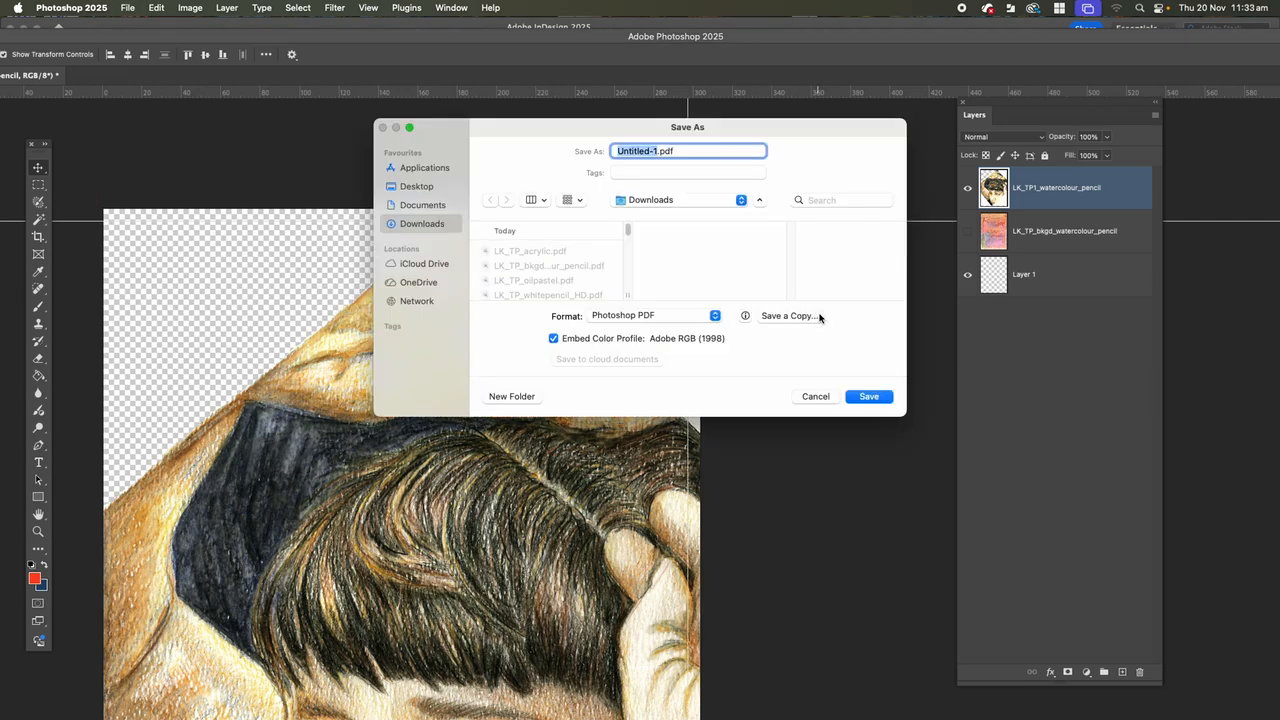
click(816, 396)
key(super+z)
key(super+z)
key(super+d)
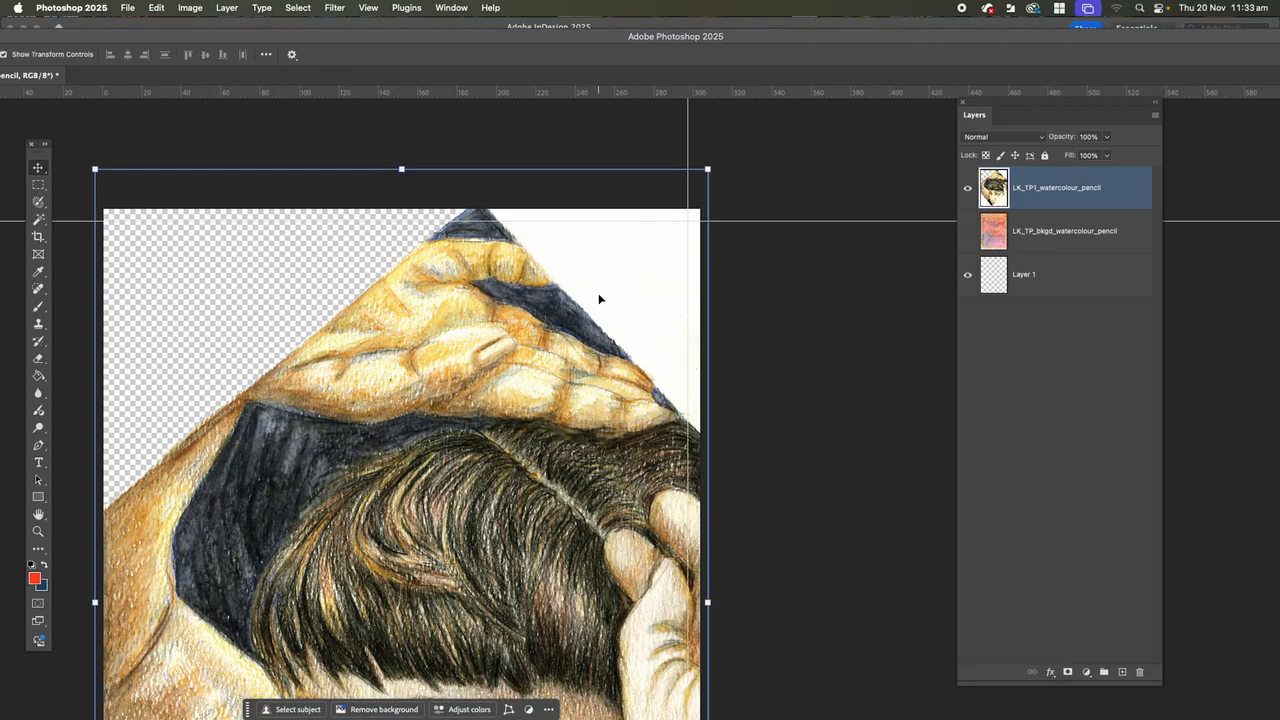
Try to clear the white upper-right corner beside the portrait by outlining it with the Polygonal Lasso tool, deleting it and deselecting.
scroll(605, 298, down, 10)
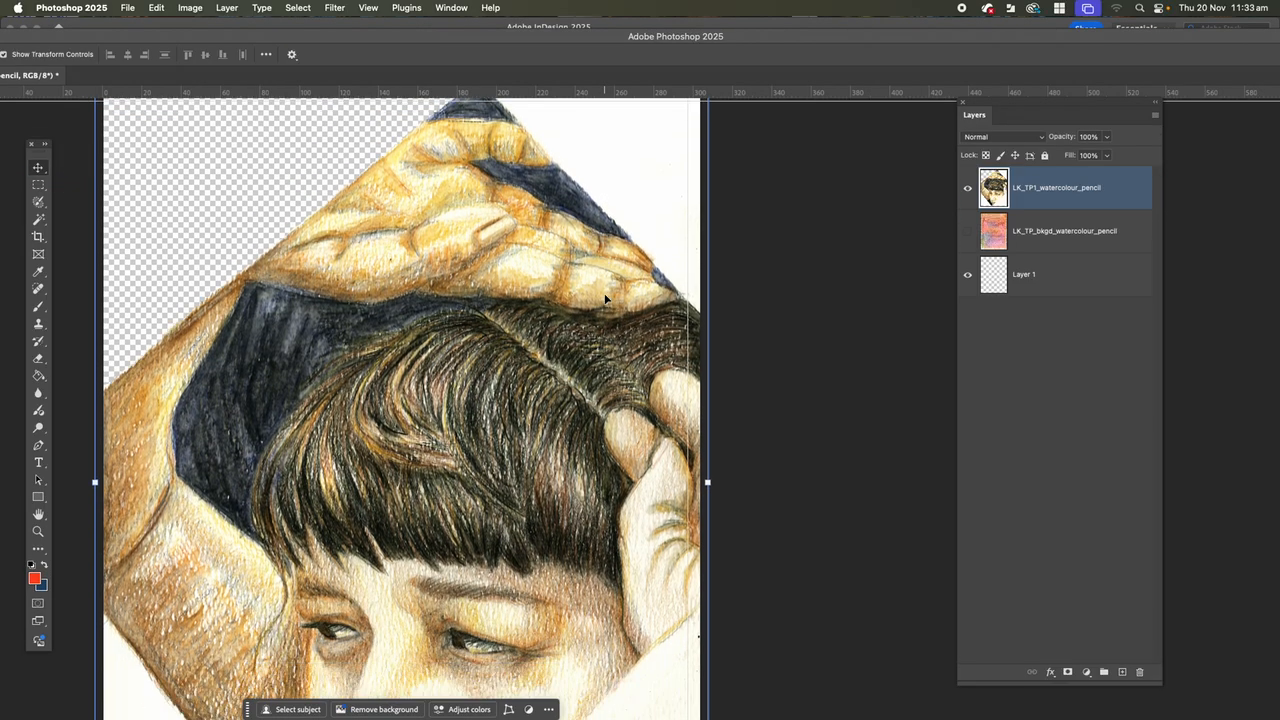
scroll(605, 298, up, 7)
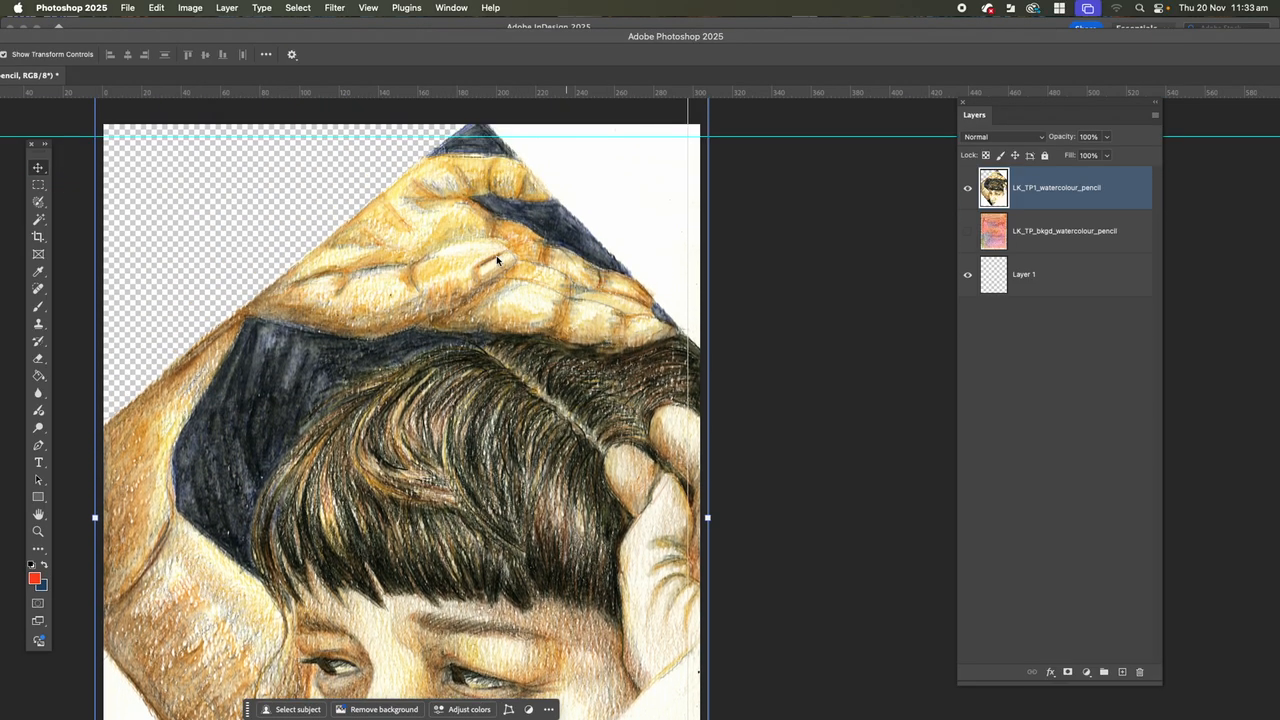
click(40, 220)
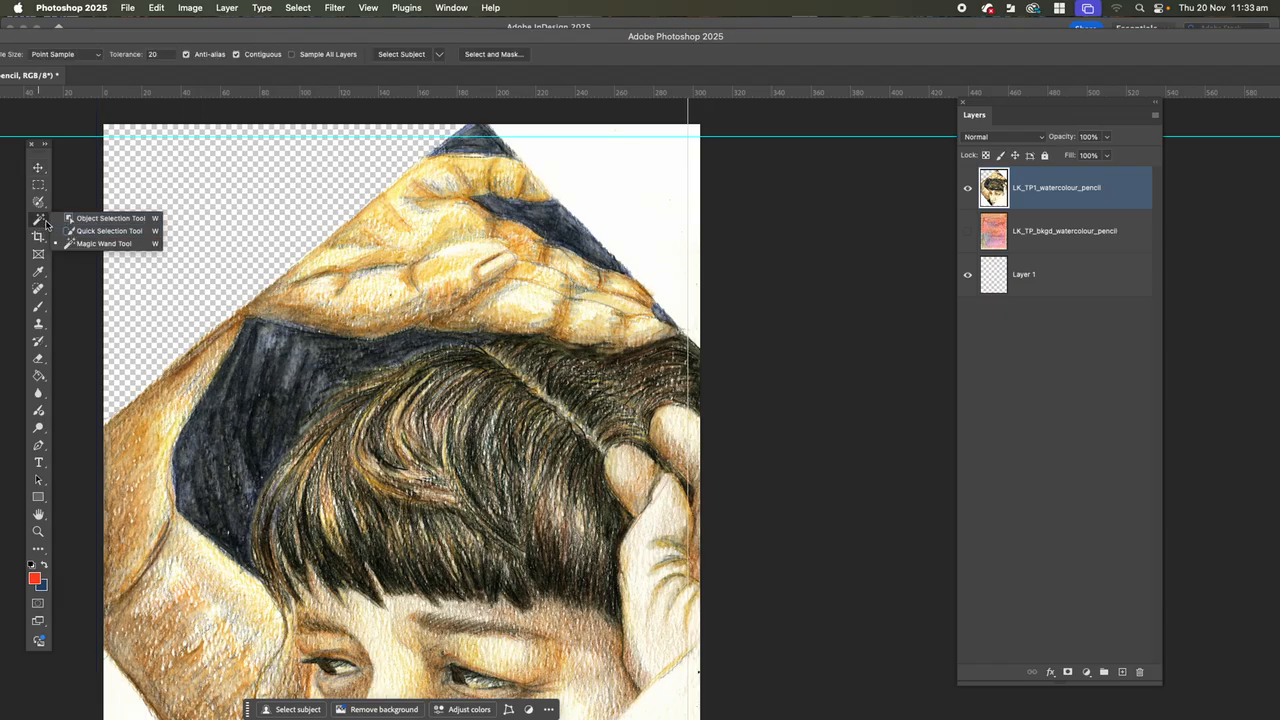
click(43, 224)
click(38, 201)
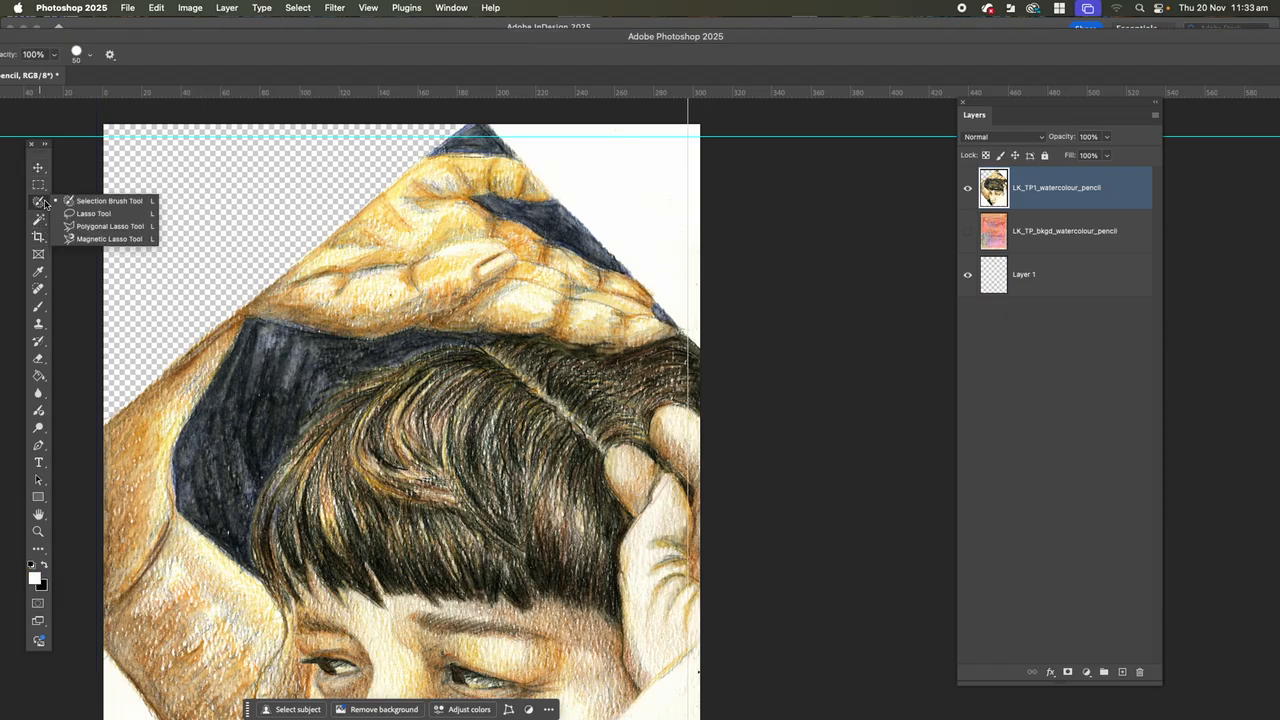
click(110, 226)
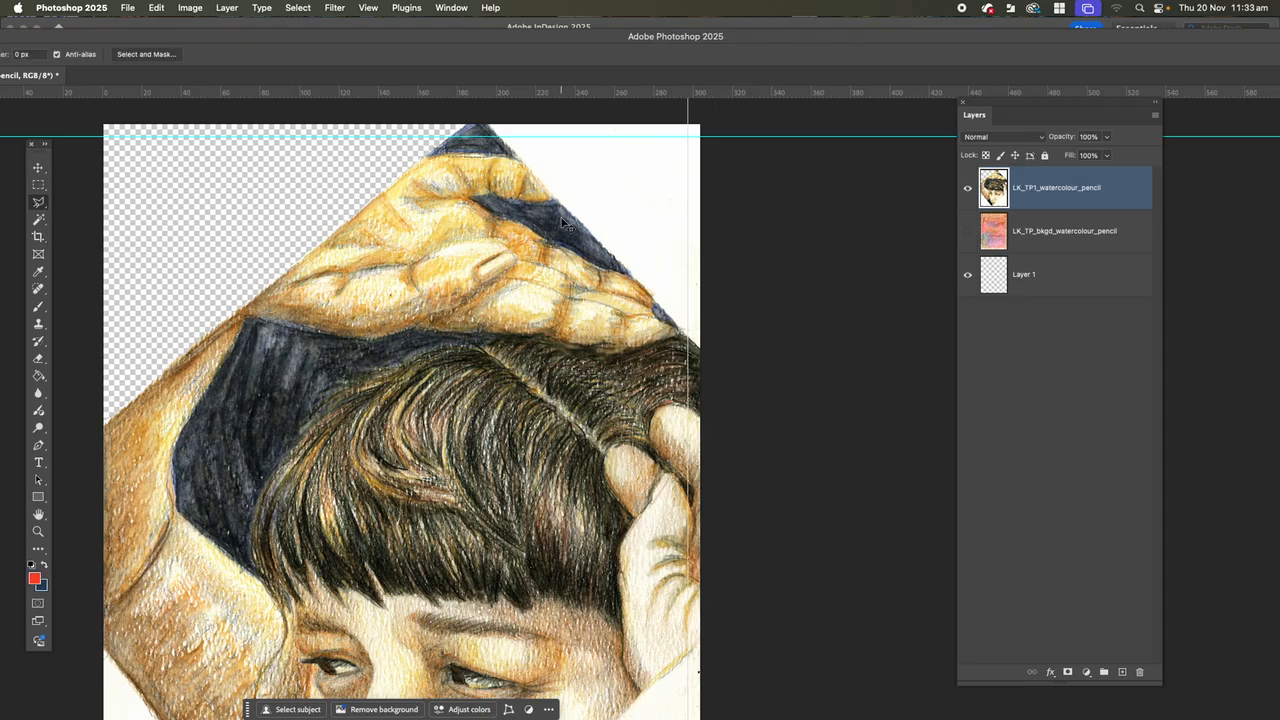
scroll(565, 223, down, 3)
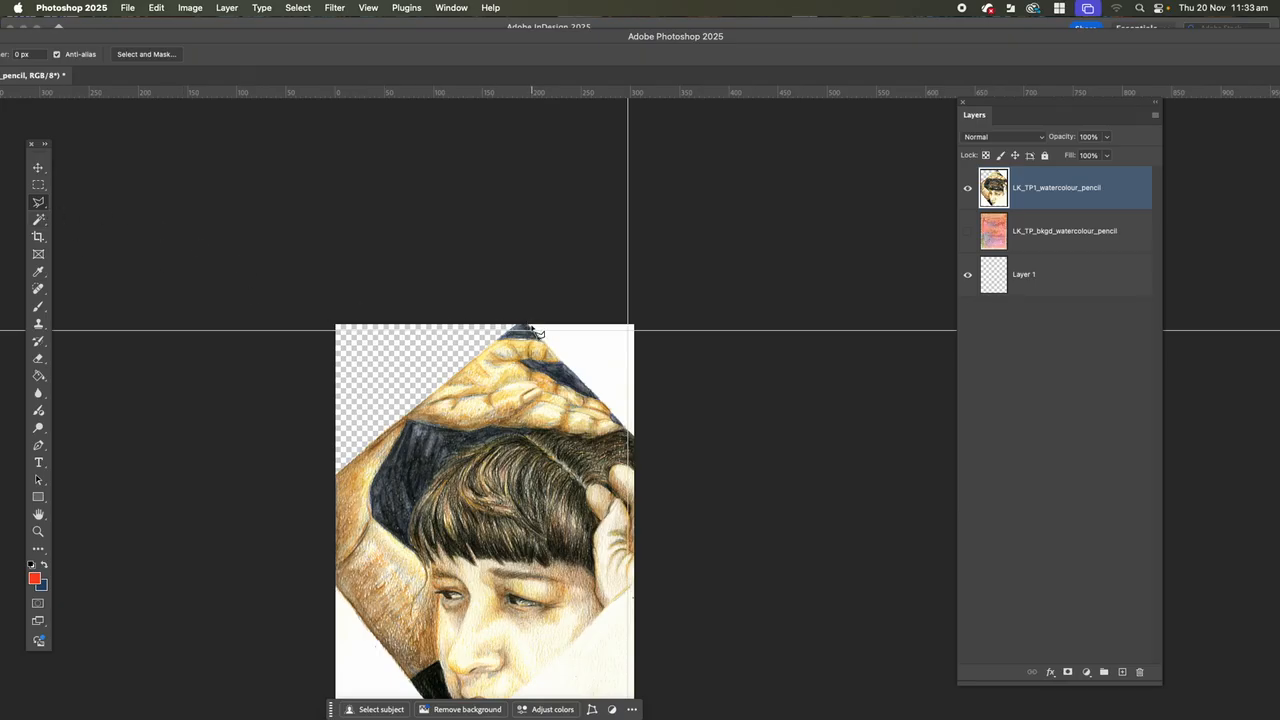
click(529, 328)
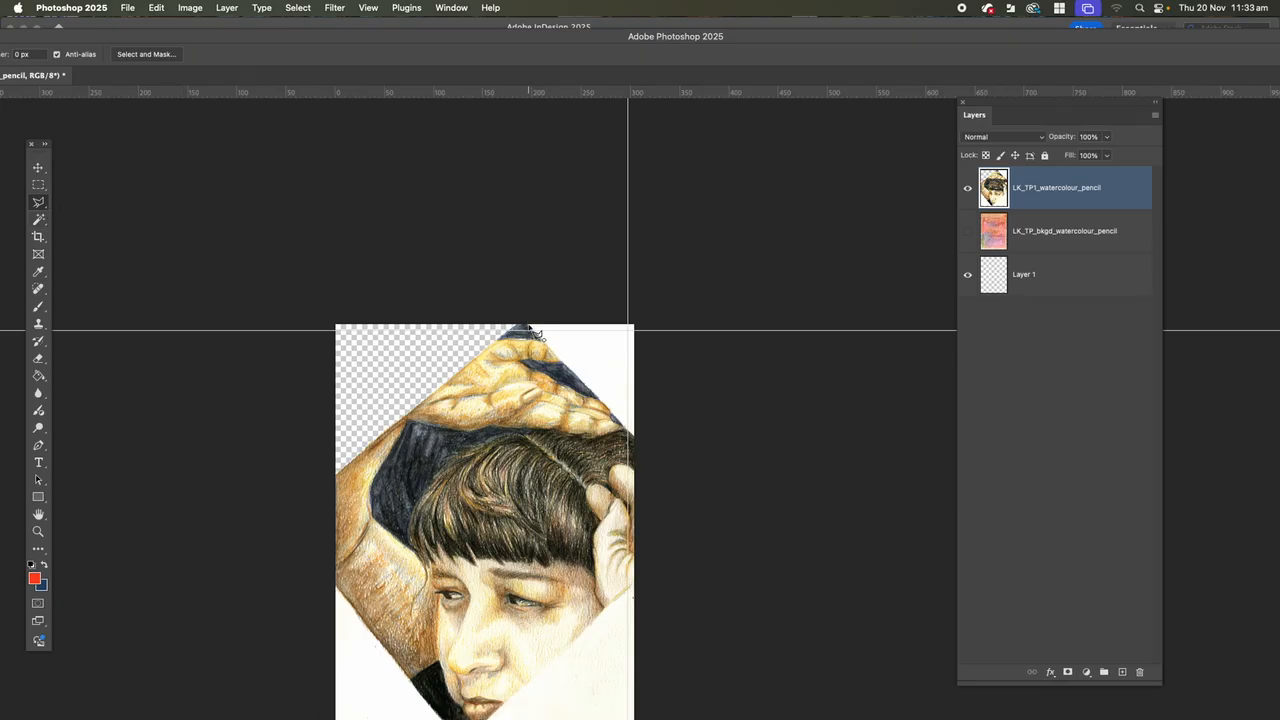
click(633, 441)
click(624, 328)
click(530, 331)
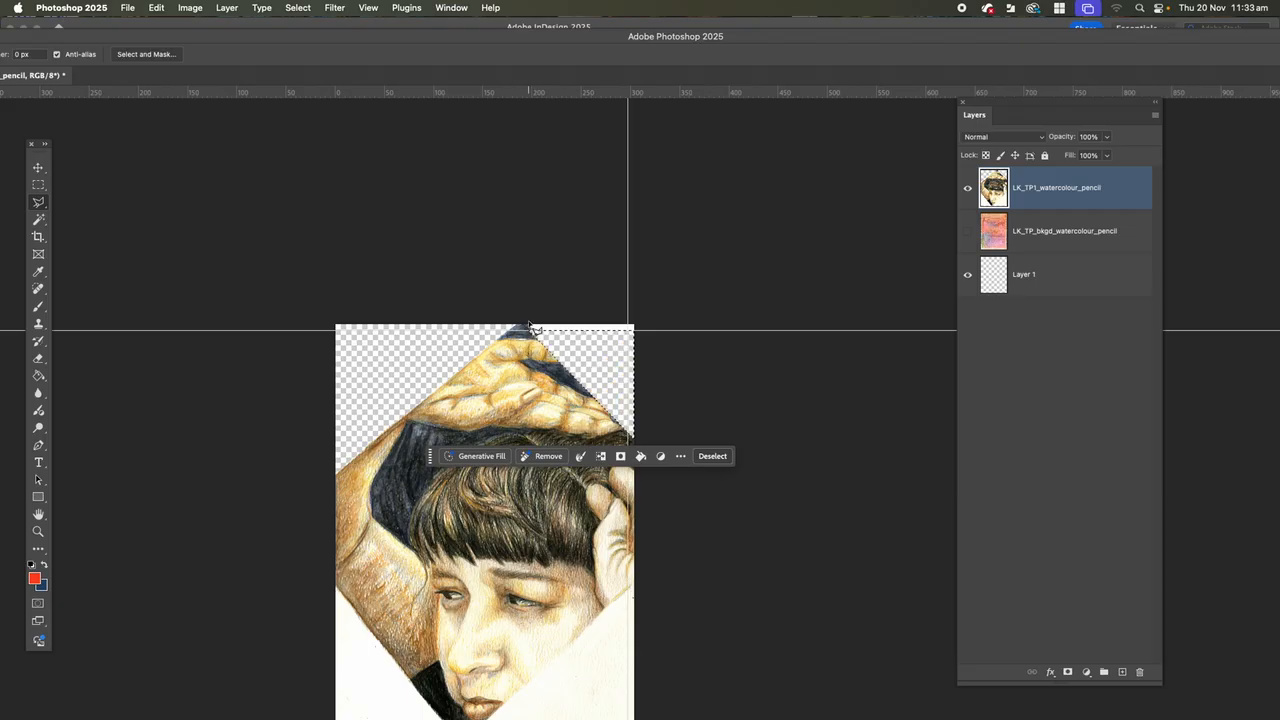
key(super+d)
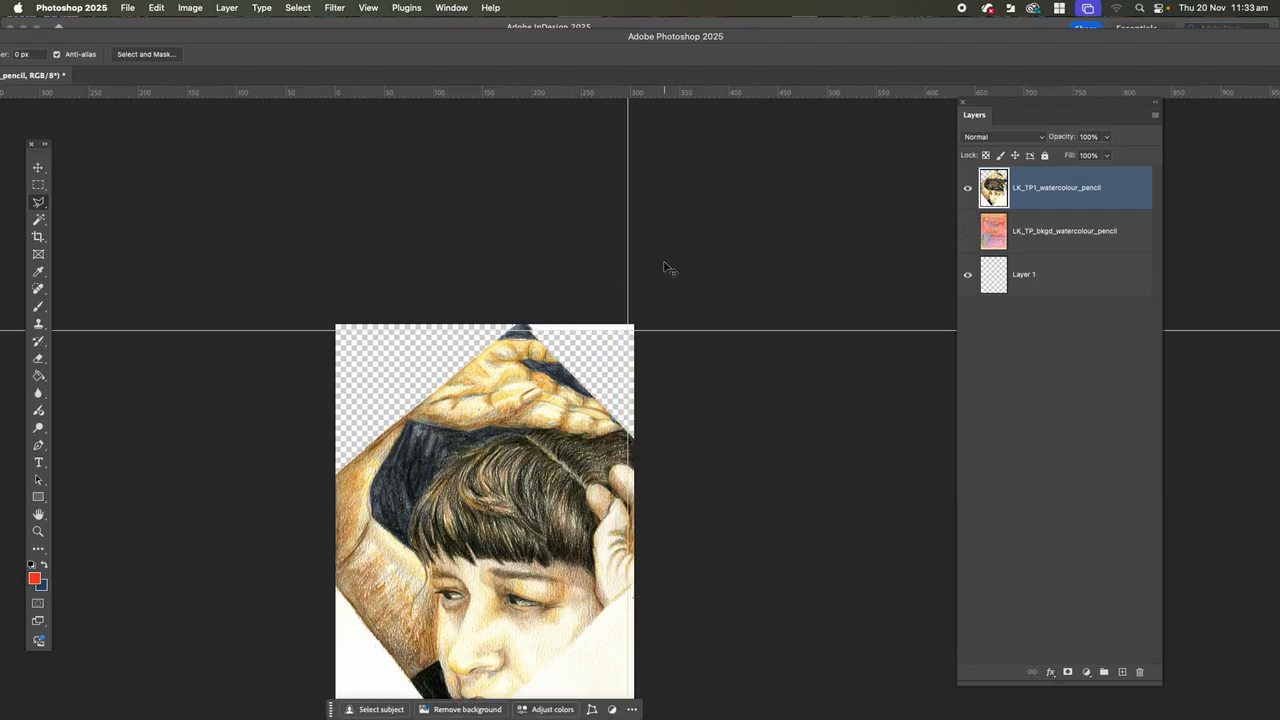
Undo the deletion of the white upper-right corner and clear the selection.
key(super+z)
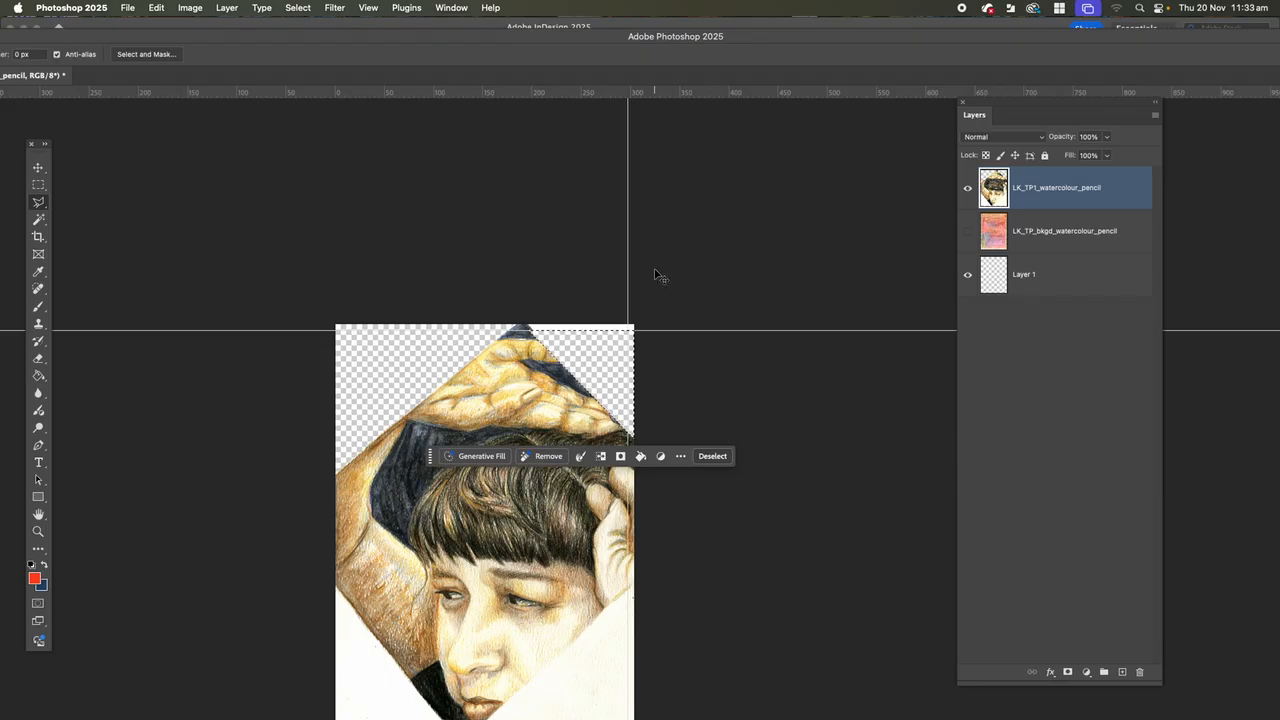
key(super+z)
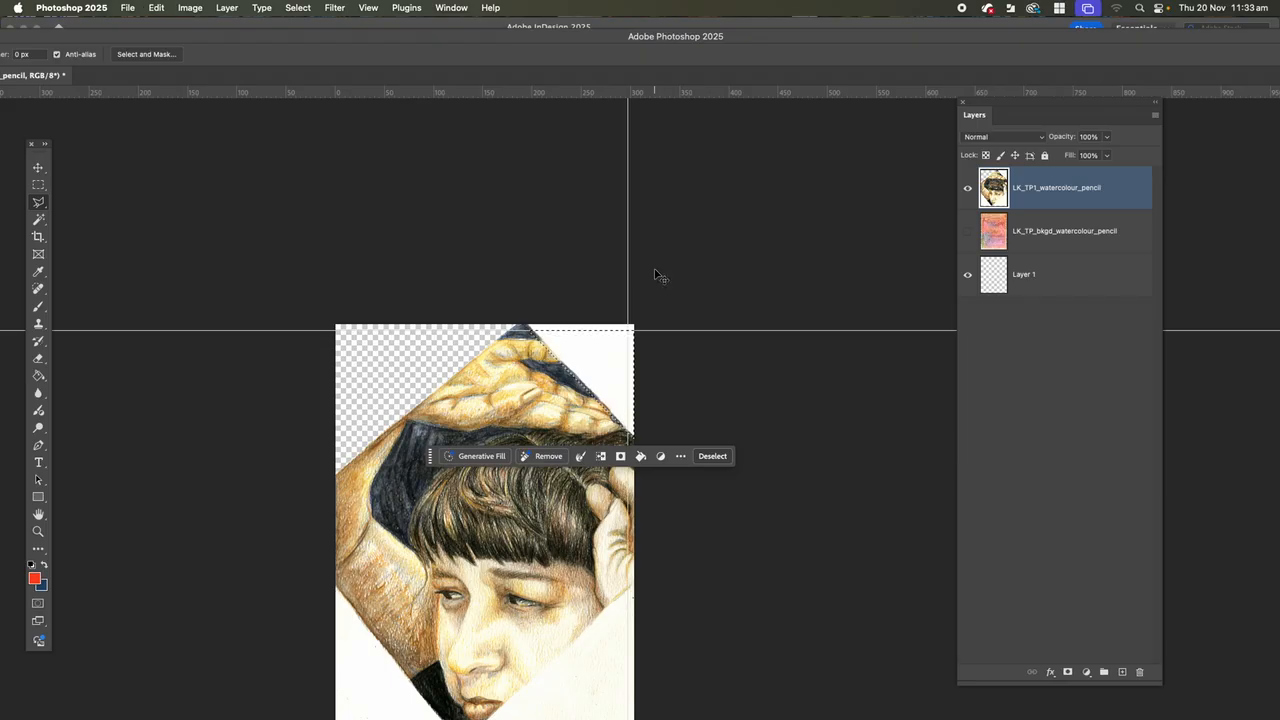
key(super+d)
Select the white lower-left corner of the portrait layer with the Quick Selection tool and delete it.
scroll(430, 291, down, 3)
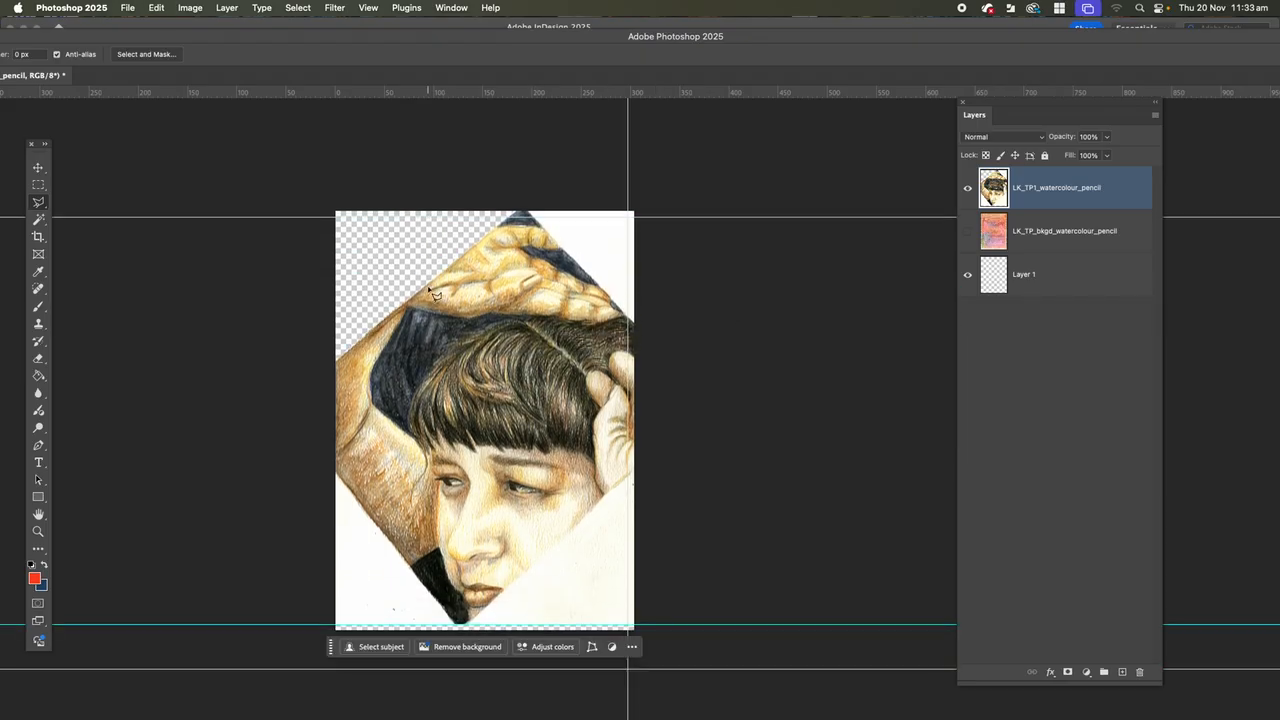
click(39, 204)
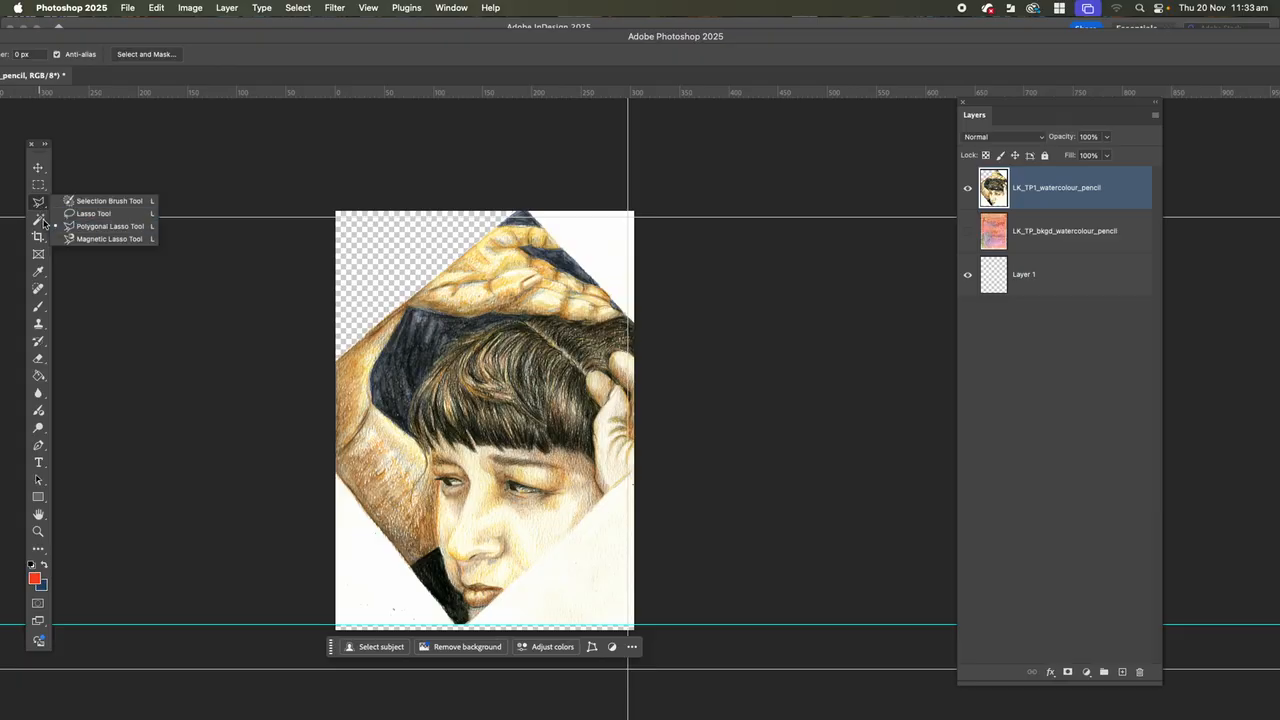
click(39, 219)
click(40, 220)
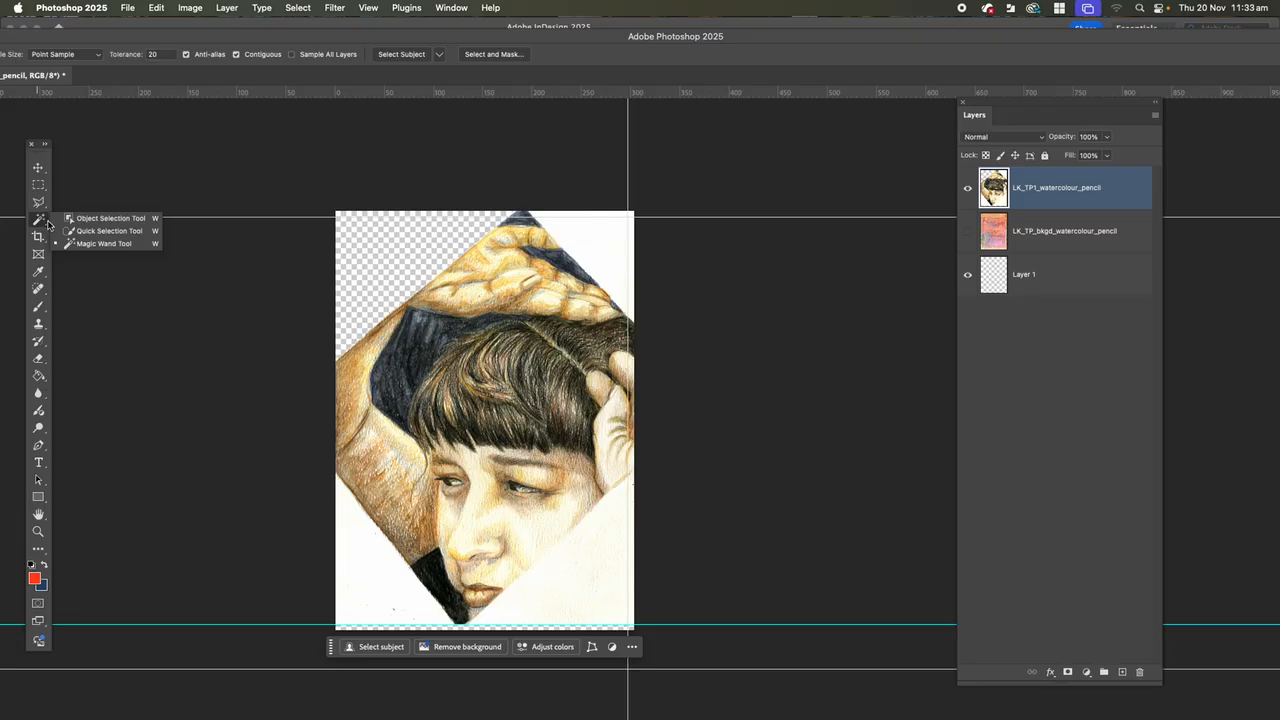
click(70, 231)
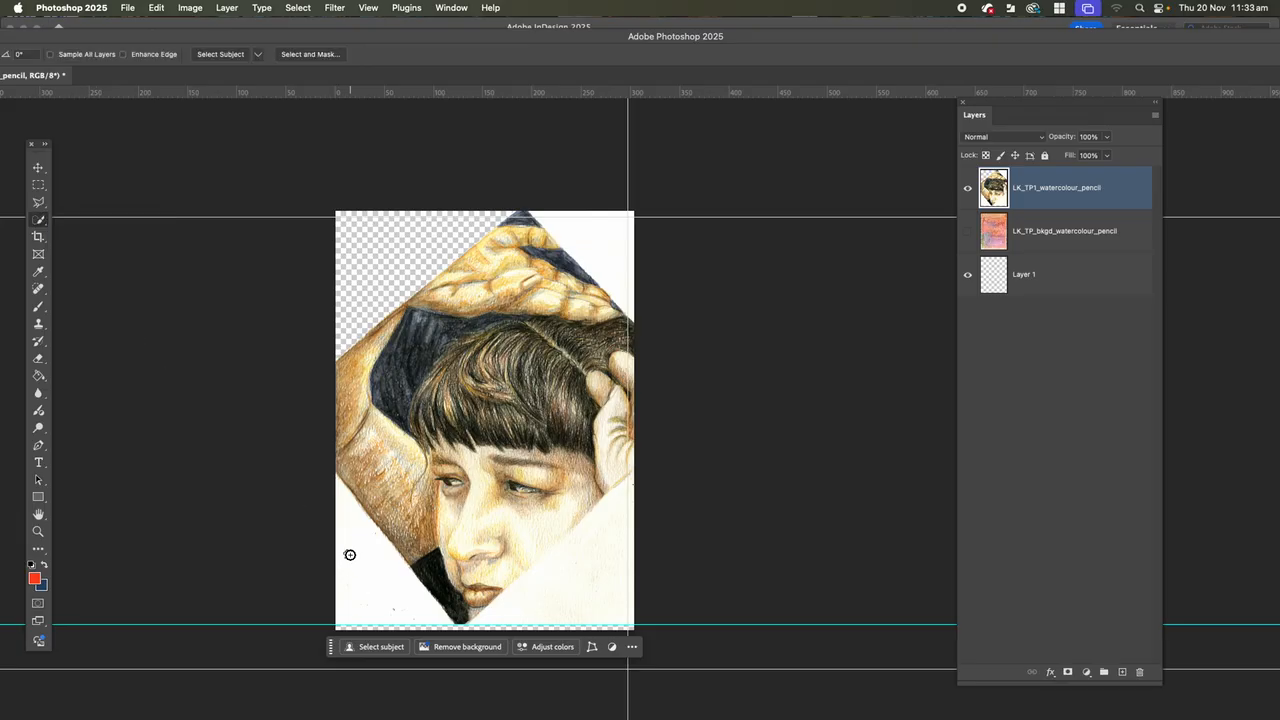
drag(349, 551, 342, 550)
key(Delete)
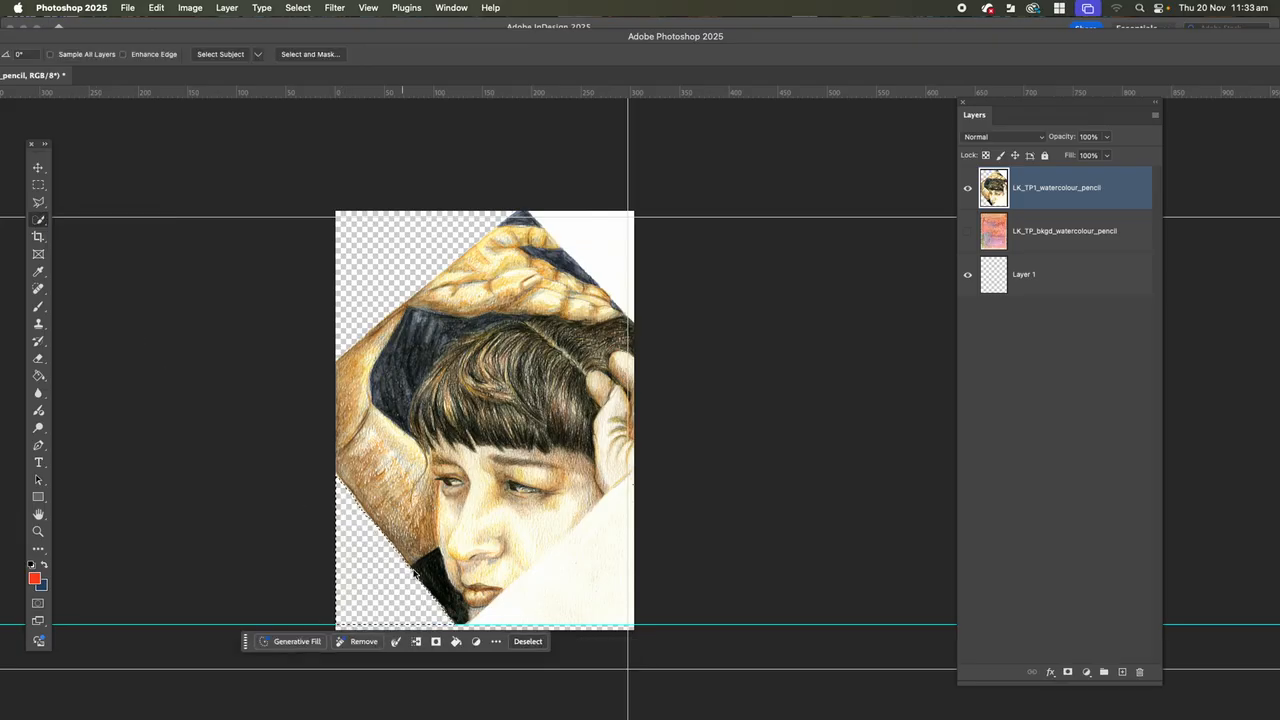
Try to select the white lower-right corner with the Quick Selection tool, clearing each selection that does not fit.
click(547, 611)
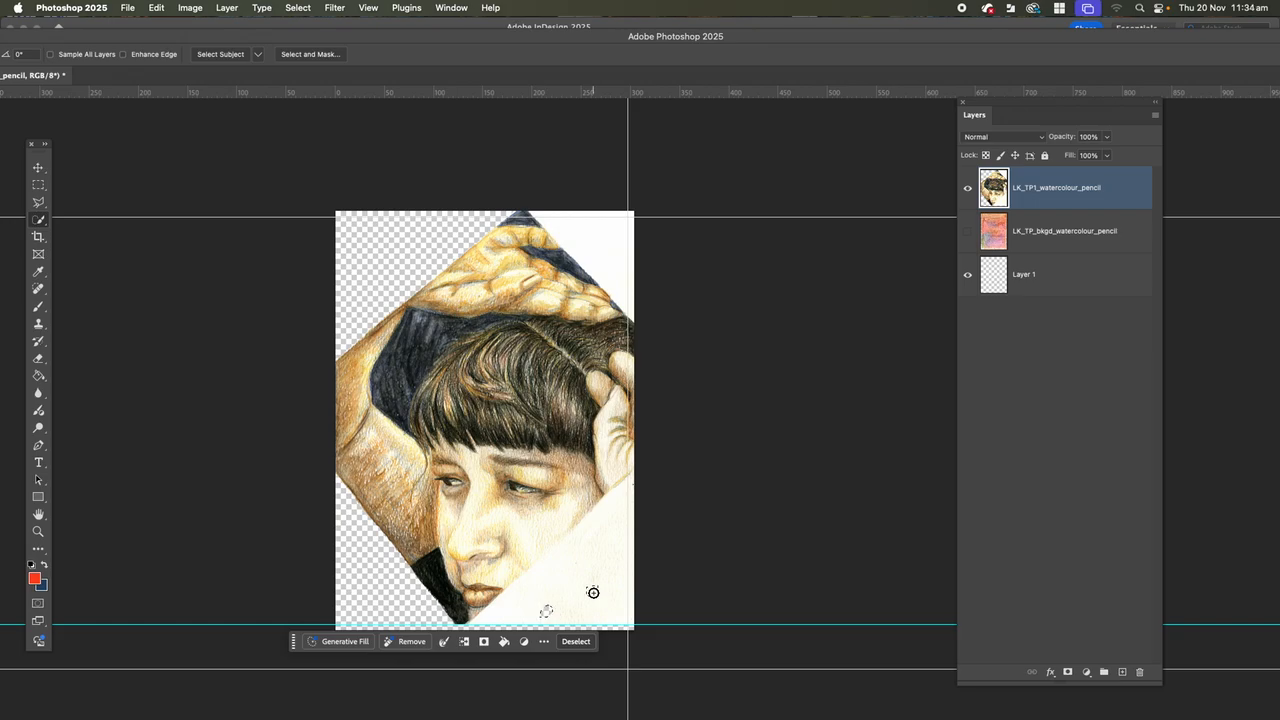
click(592, 592)
click(563, 604)
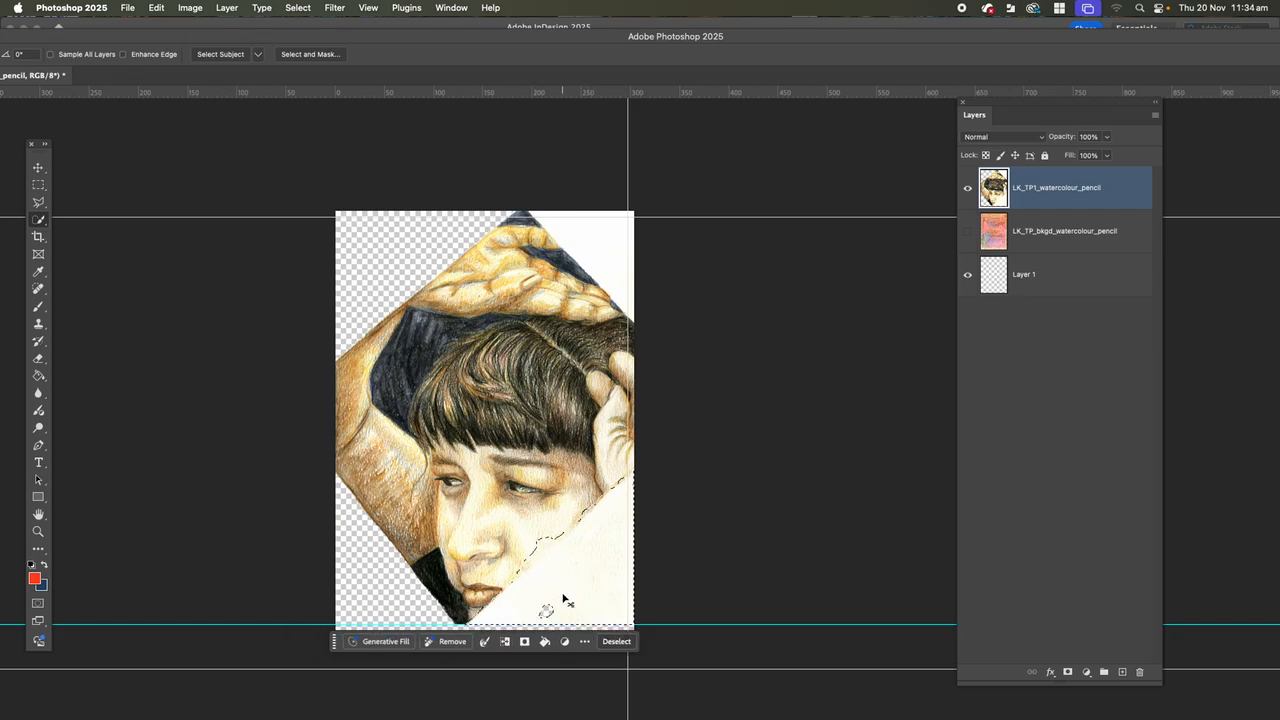
key(super+d)
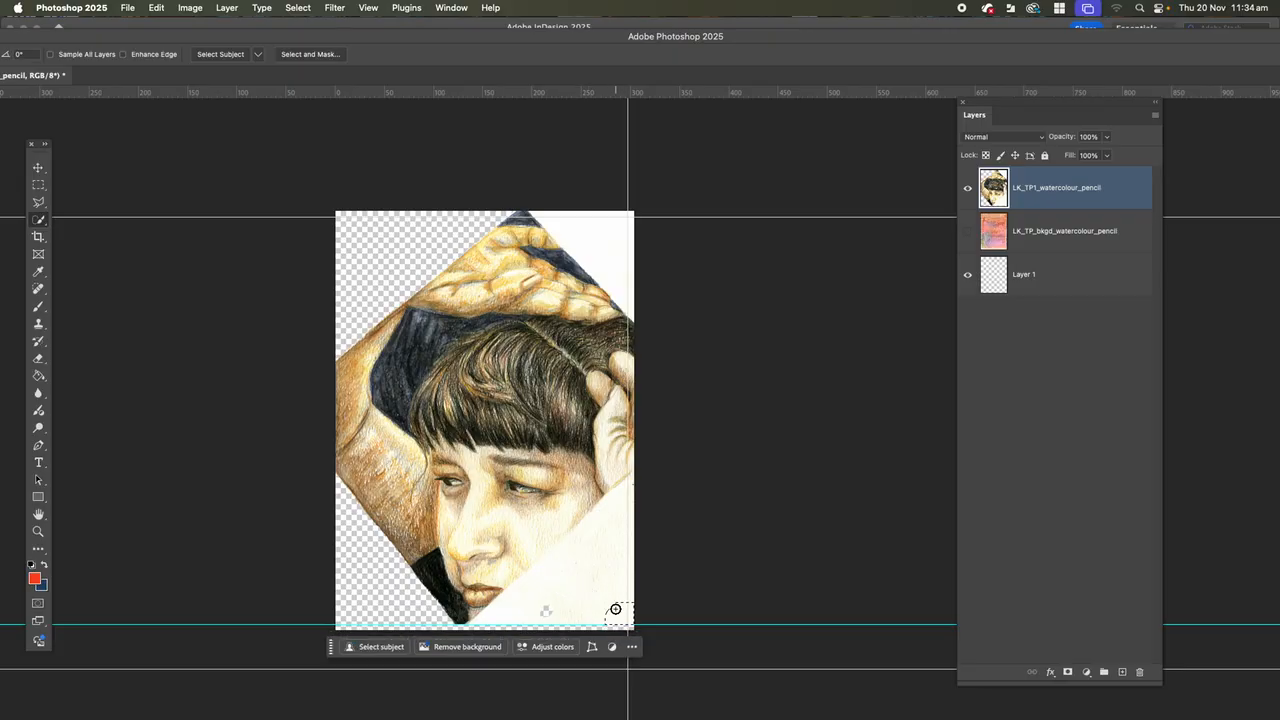
click(616, 613)
click(552, 609)
key(super+d)
Try to select the white lower-right corner with the Magic Wand tool at tolerance 20, and deselect it.
click(48, 221)
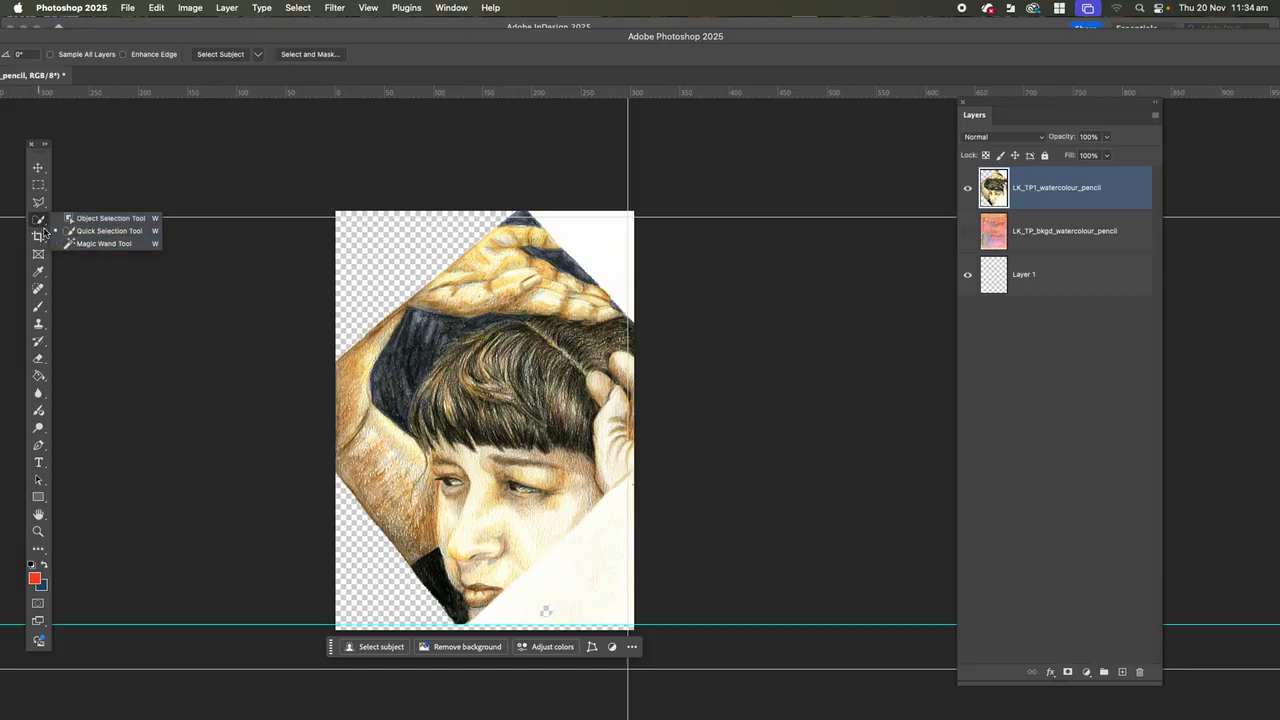
click(35, 217)
click(39, 220)
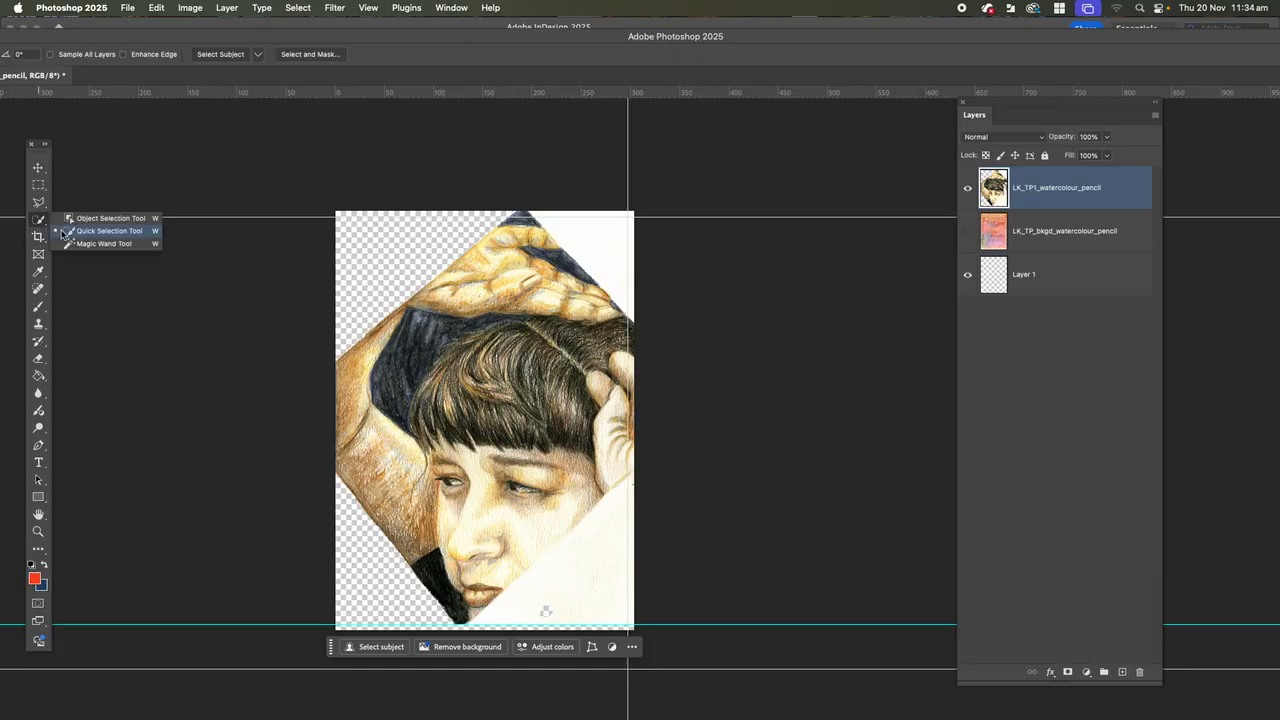
click(92, 246)
click(584, 600)
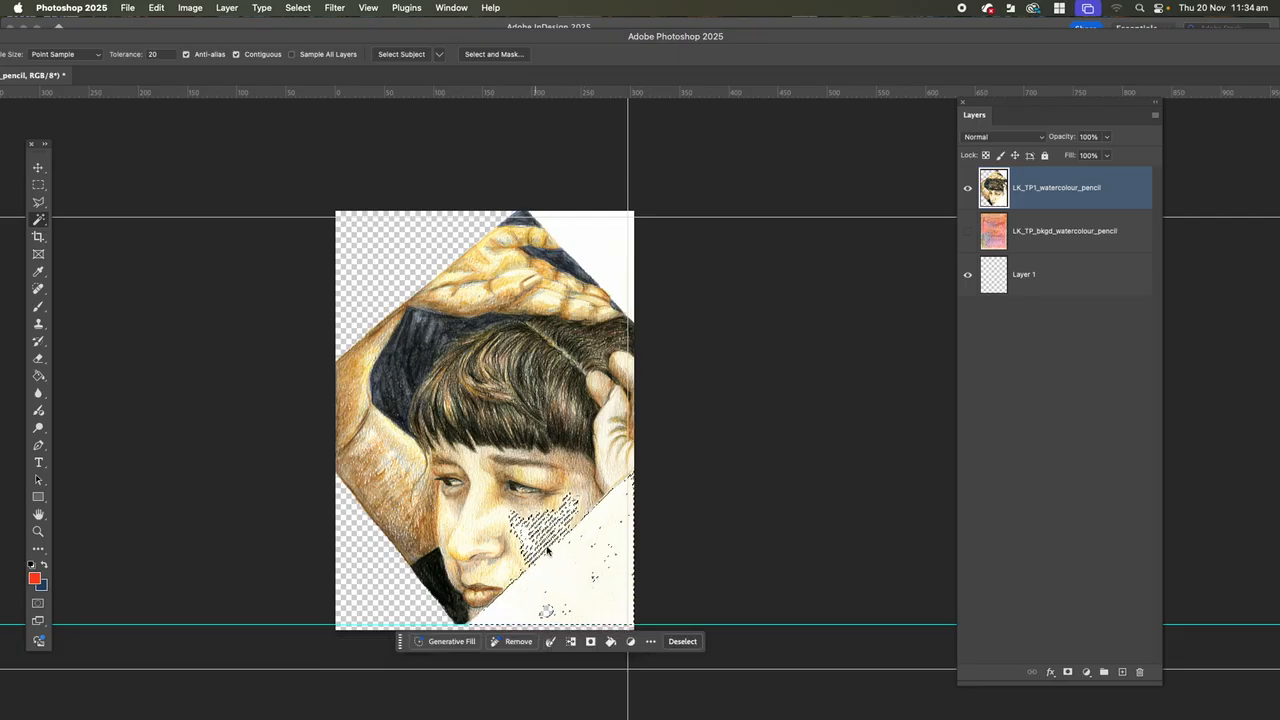
key(super+d)
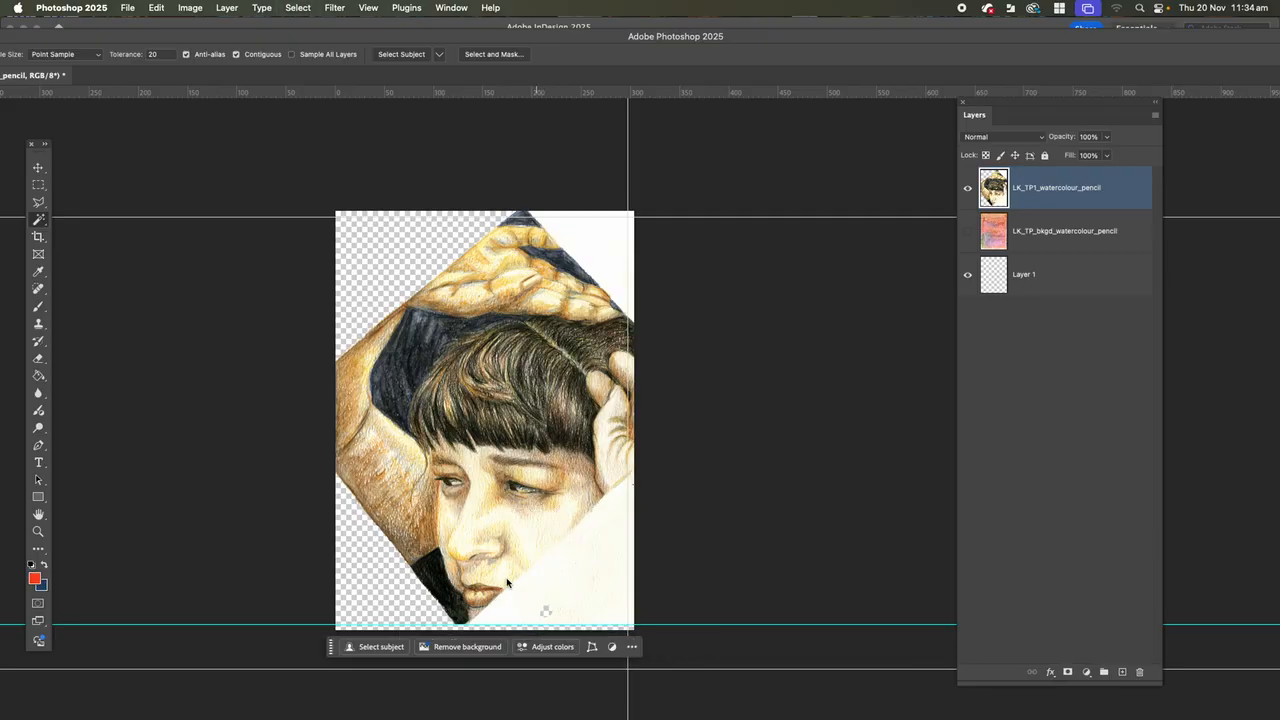
Outline the white lower-right corner along the portrait's edge with the Polygonal Lasso tool, delete it and deselect.
click(41, 202)
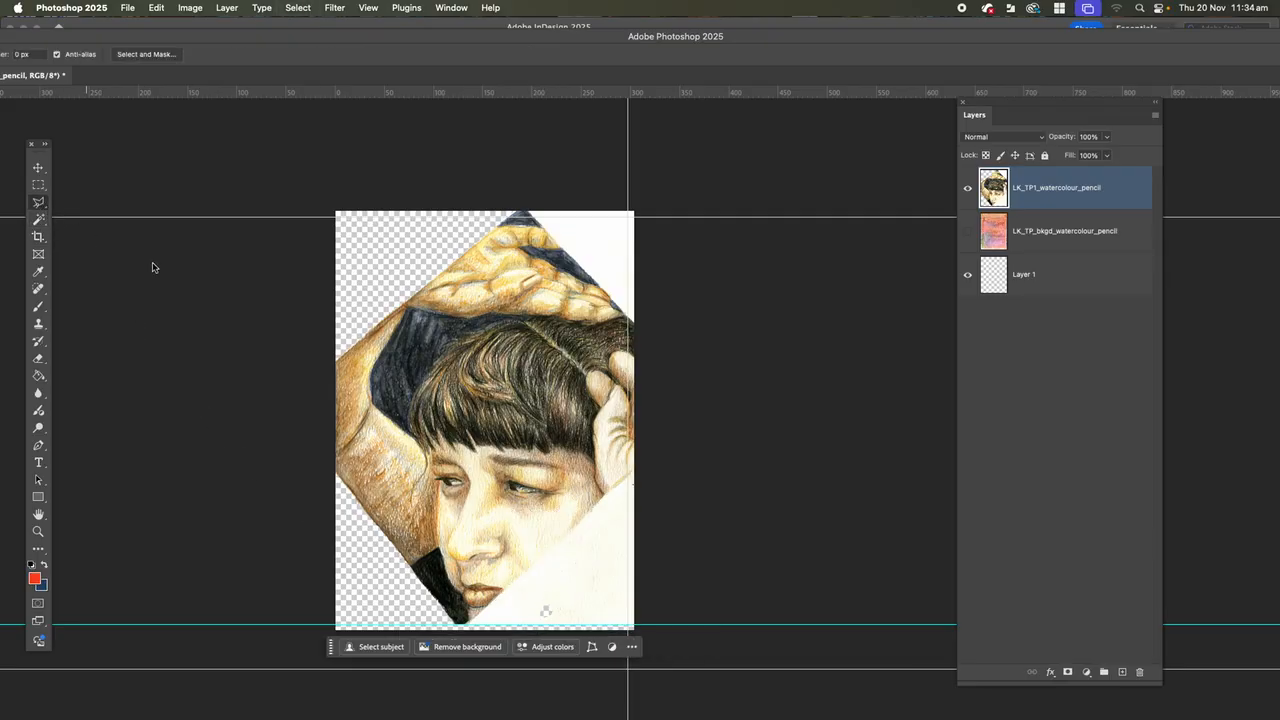
click(470, 627)
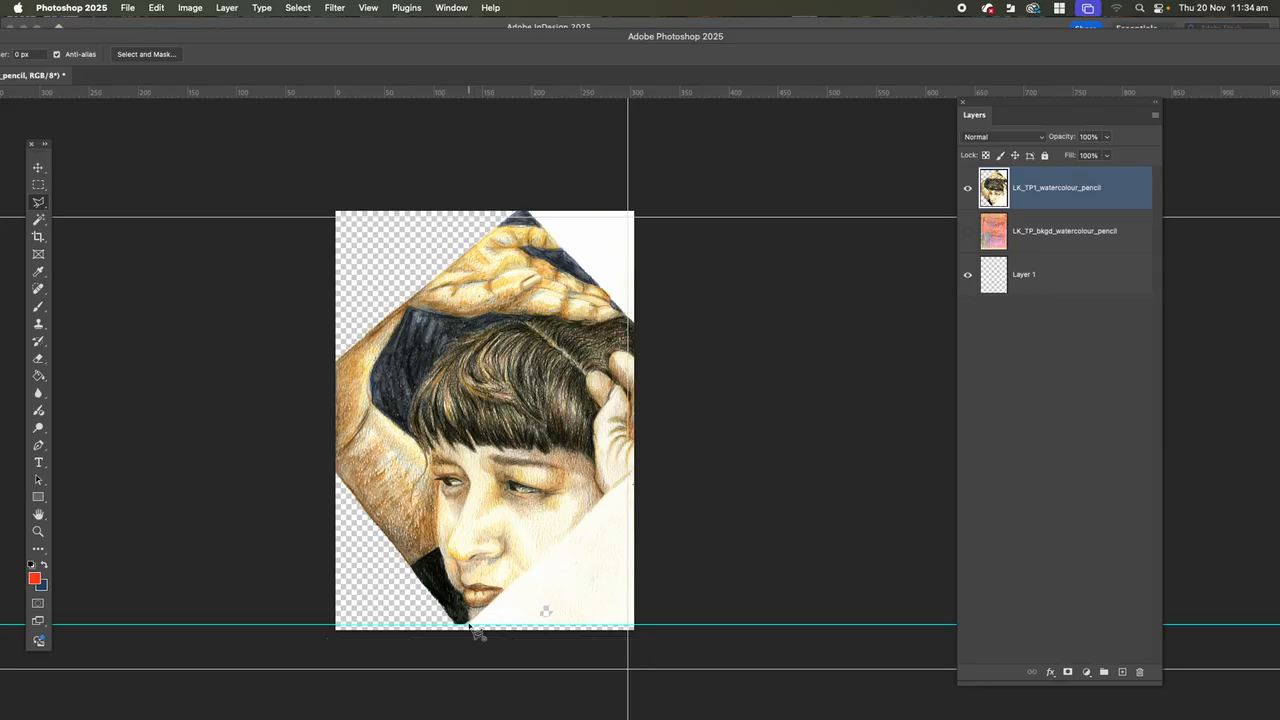
click(636, 472)
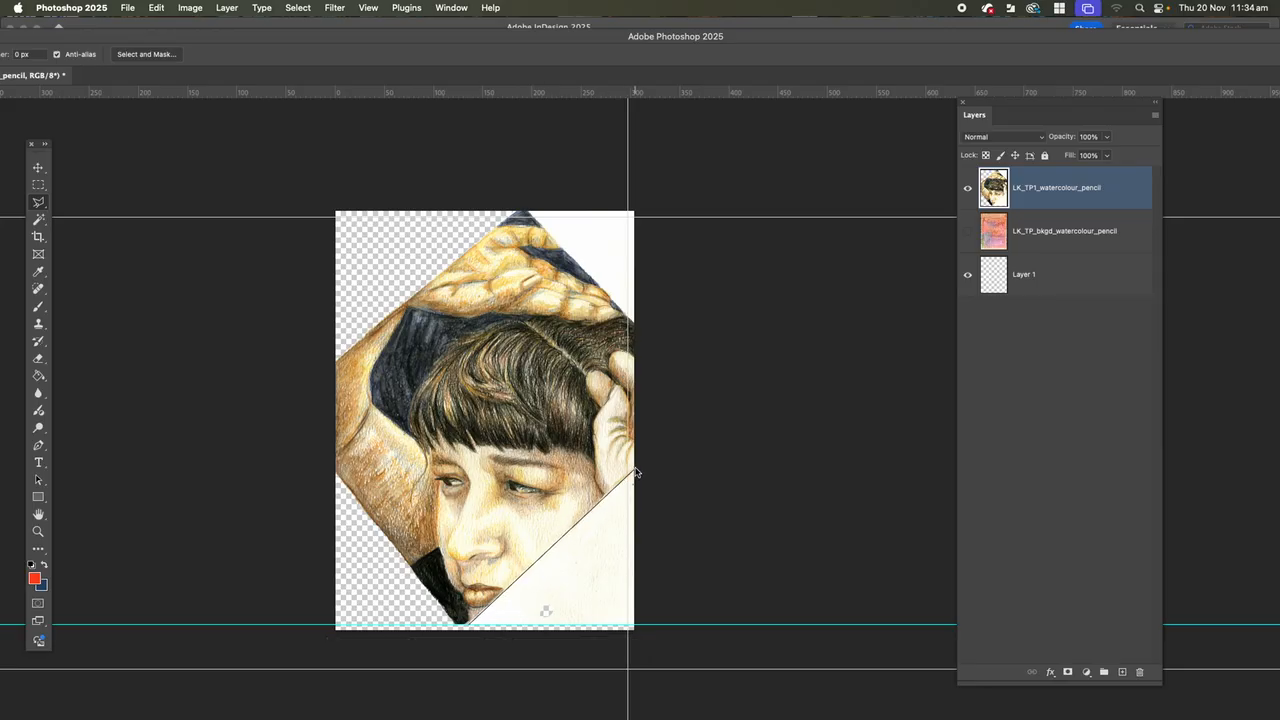
click(632, 630)
click(468, 627)
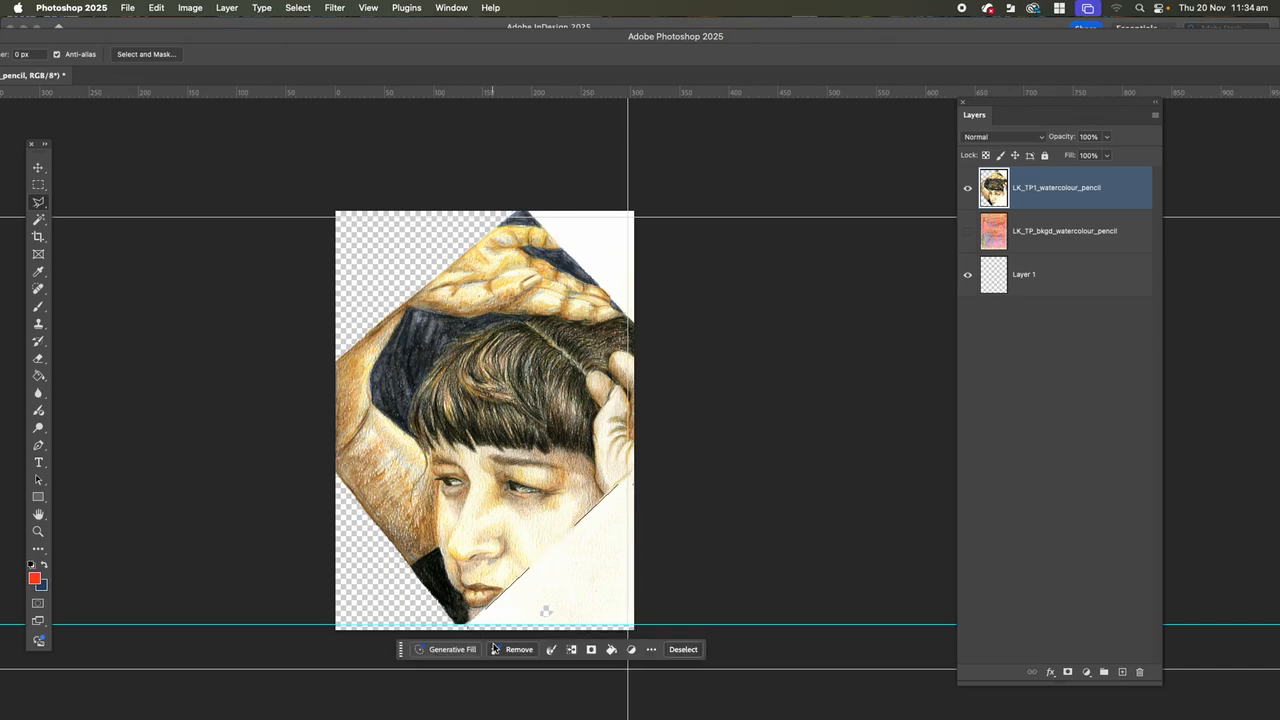
key(Delete)
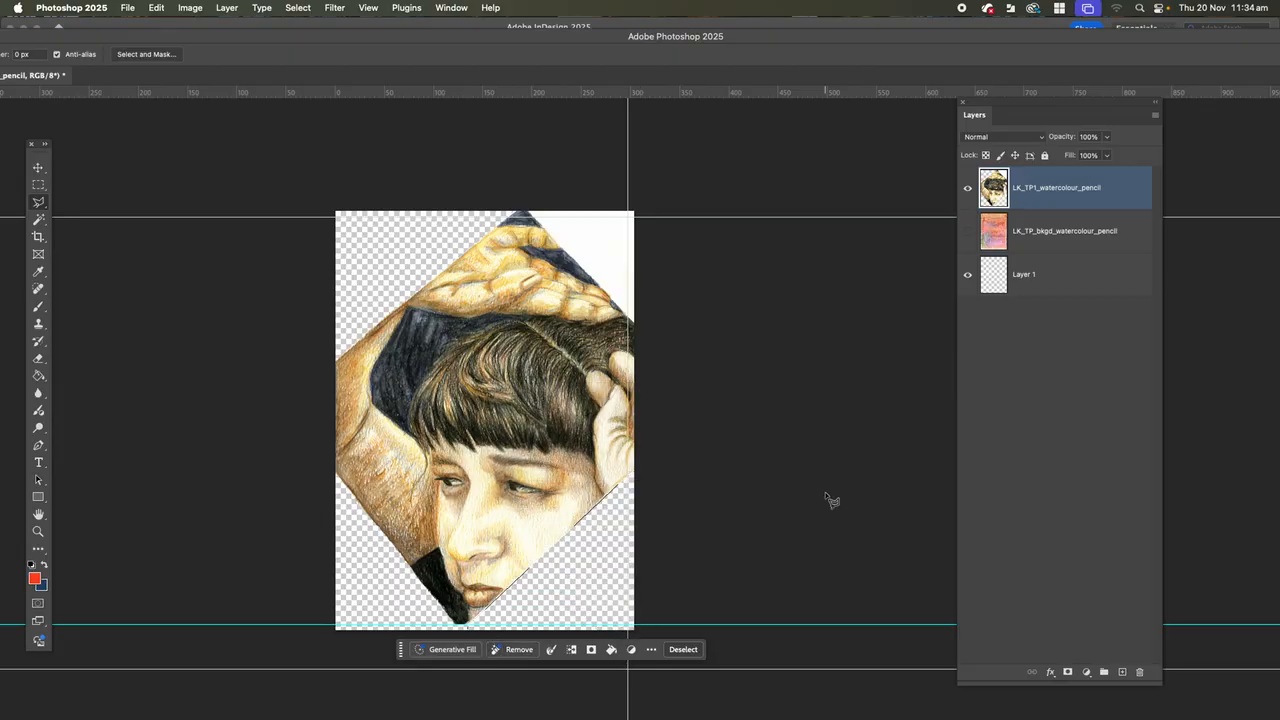
key(super+d)
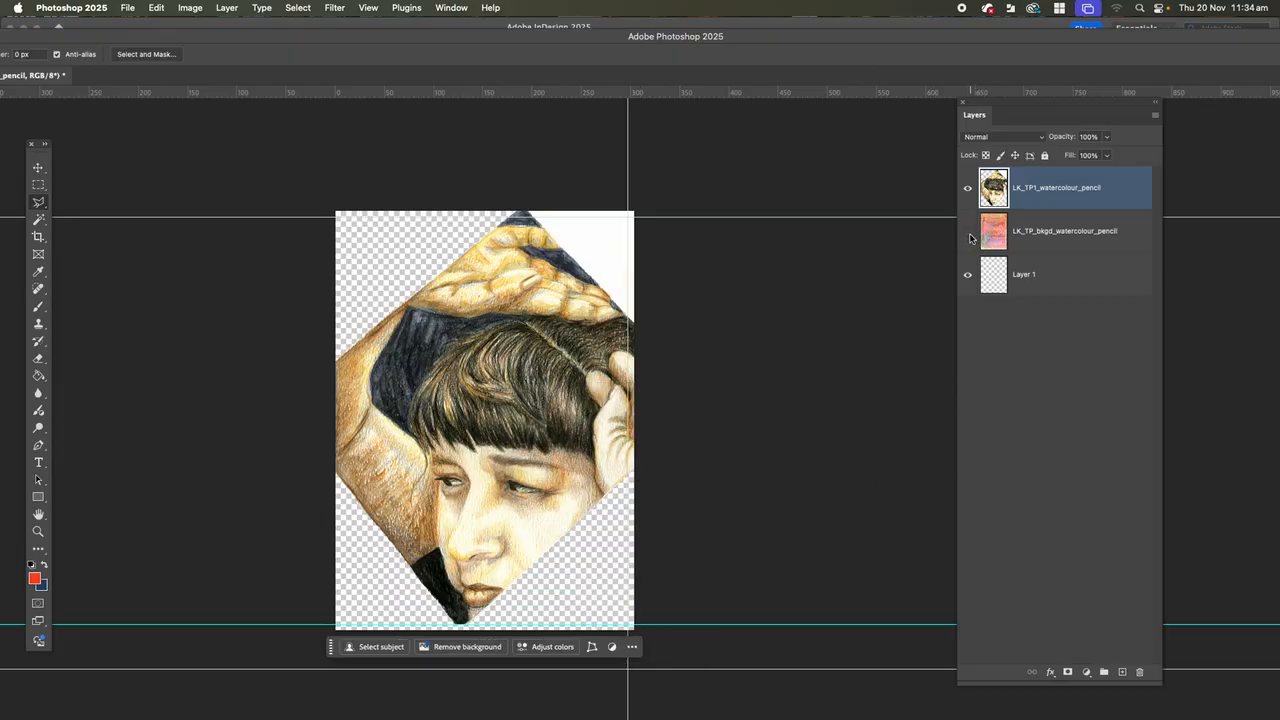
Select the LK_TP_bkgd_watercolour_pencil layer and make it visible behind the portrait.
click(998, 243)
click(968, 236)
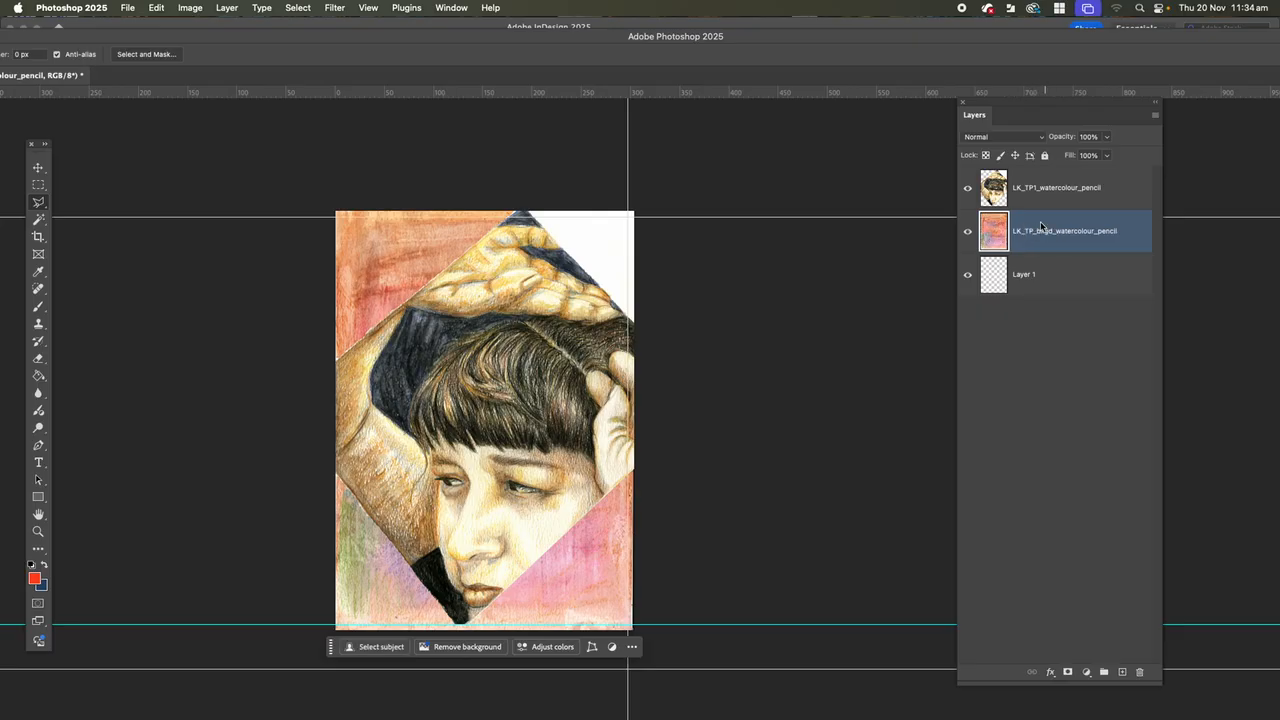
Try a Levels adjustment on the LK_TP_bkgd_watercolour_pencil layer.
click(185, 8)
mouse_move(186, 47)
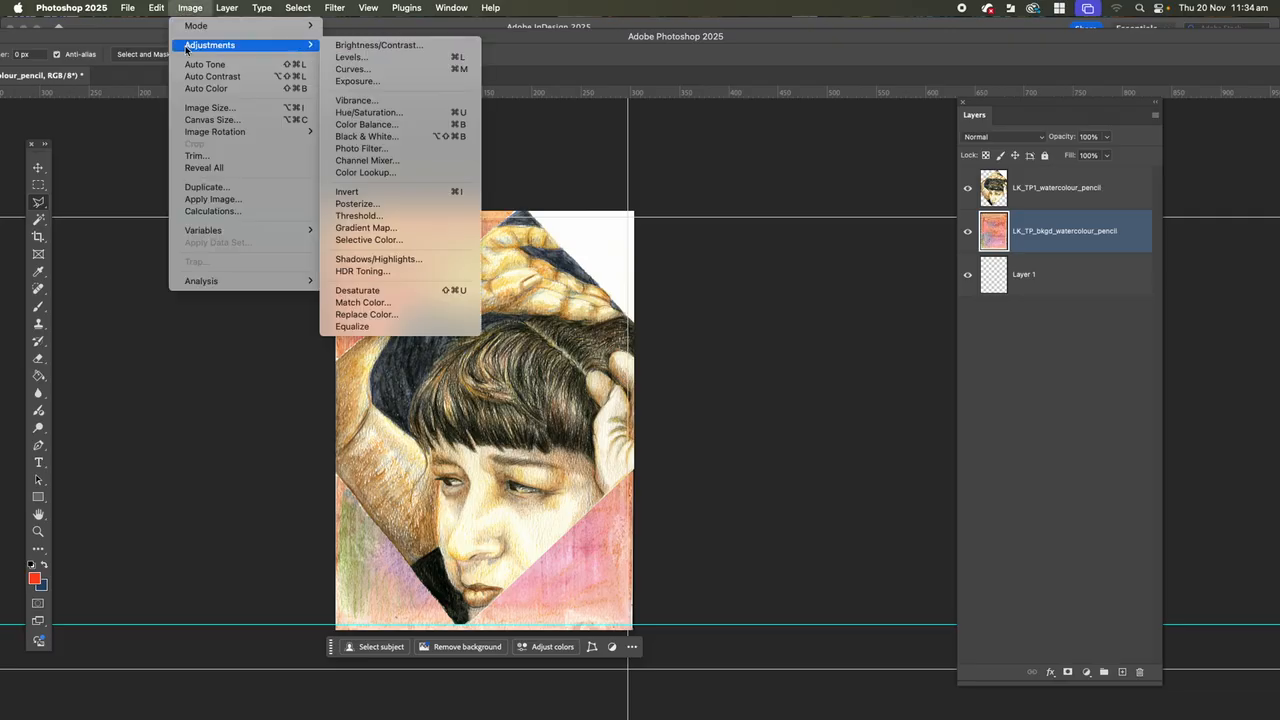
click(340, 58)
mouse_move(731, 216)
mouse_down()
mouse_move(785, 216)
mouse_move(731, 216)
mouse_up()
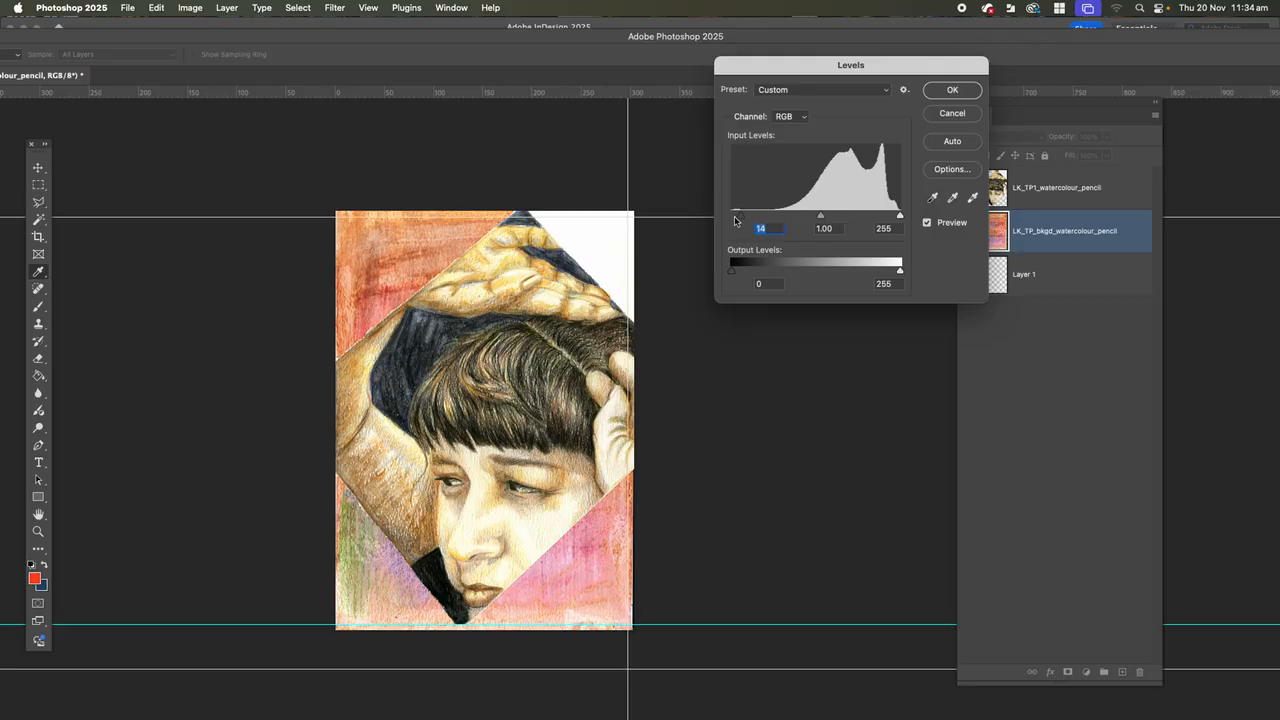
click(952, 92)
Invert the colours of the LK_TP_bkgd_watercolour_pencil layer.
click(191, 12)
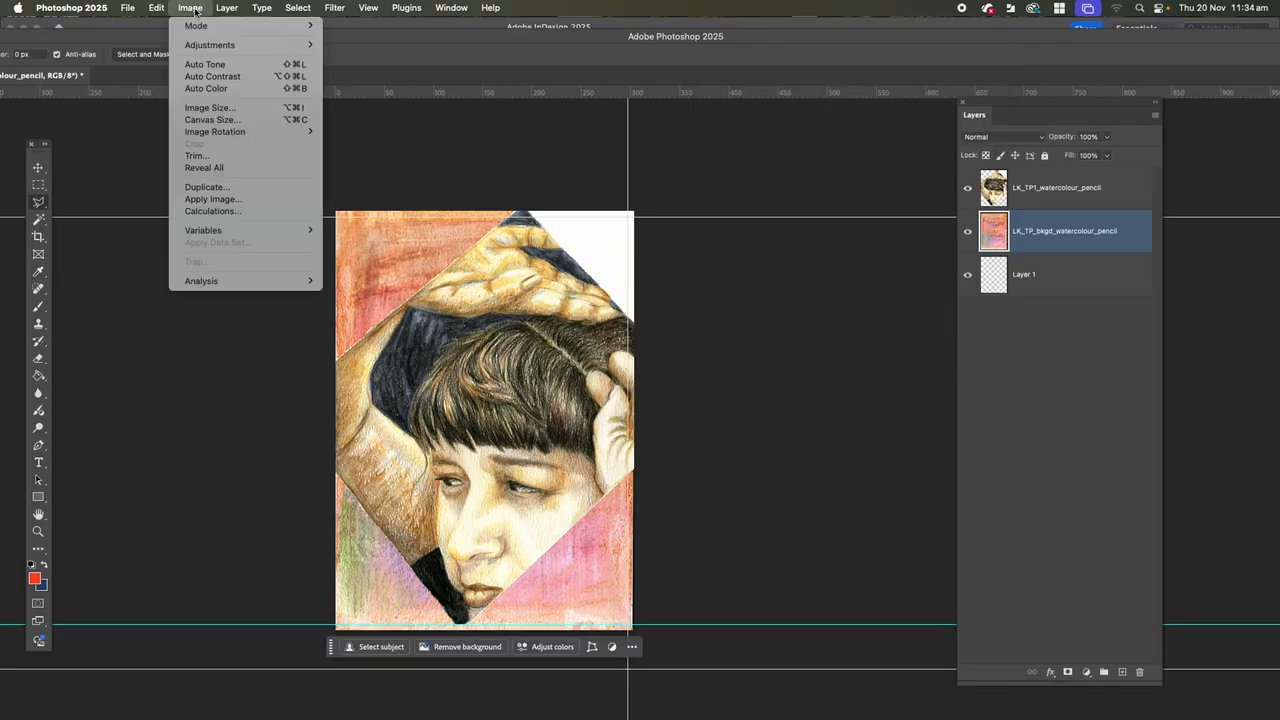
mouse_move(220, 46)
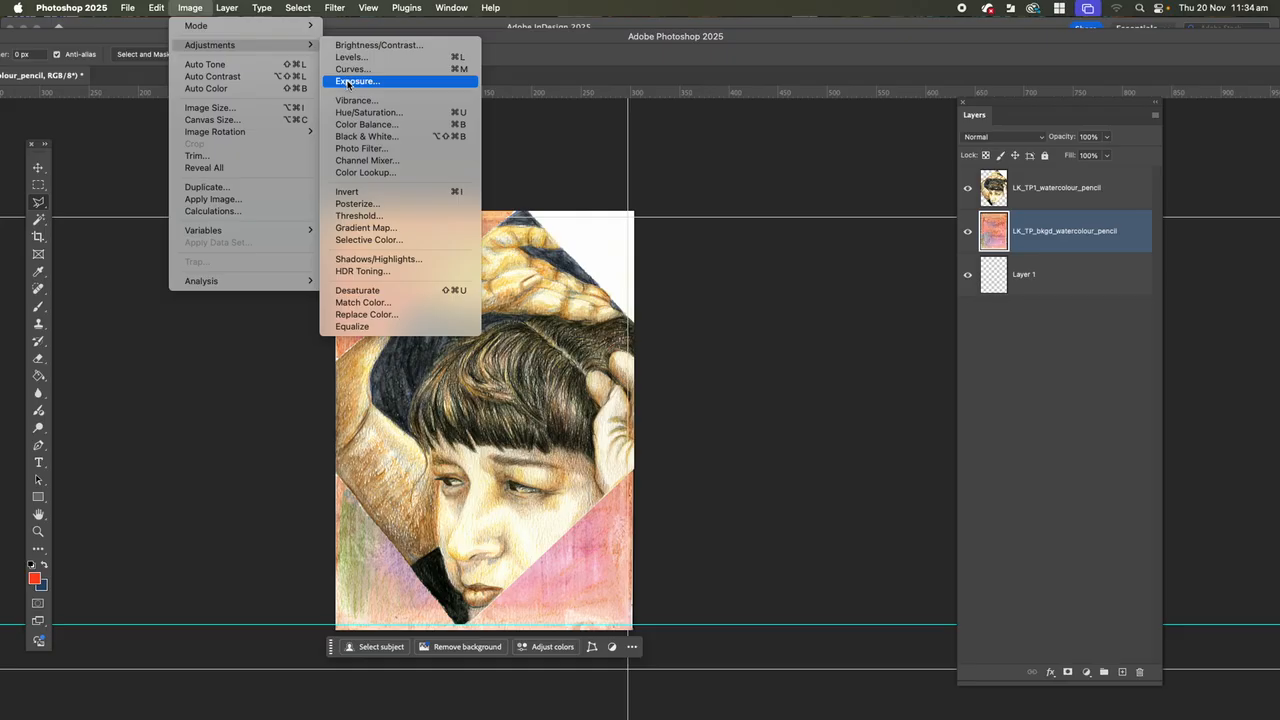
click(350, 191)
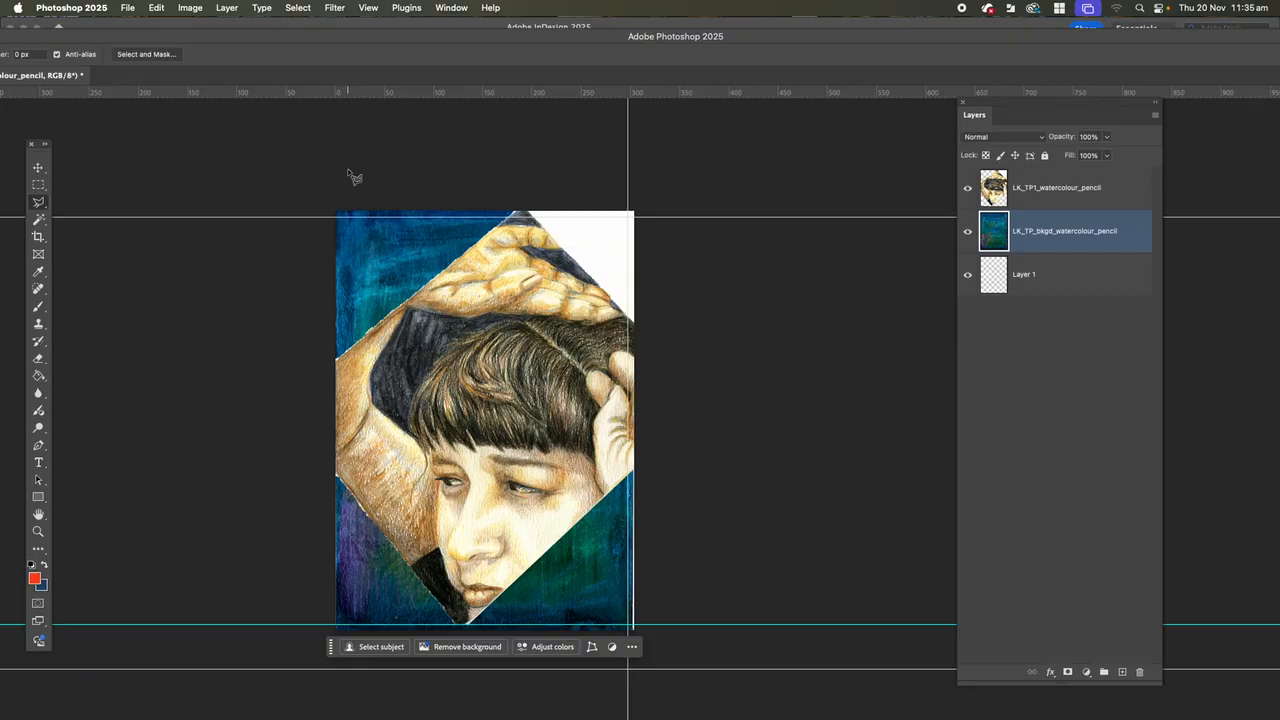
Add a layer mask to the LK_TP1_watercolour_pencil layer and choose the Brush tool for painting on it.
click(1045, 197)
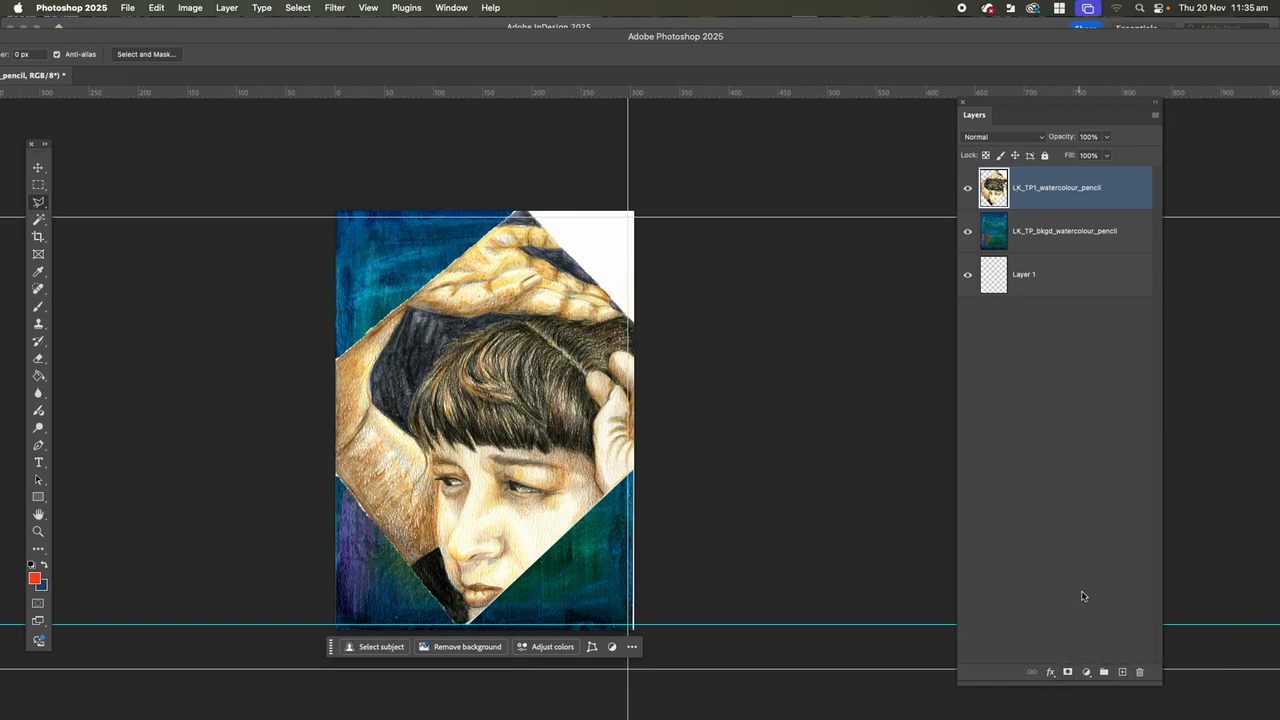
click(1068, 672)
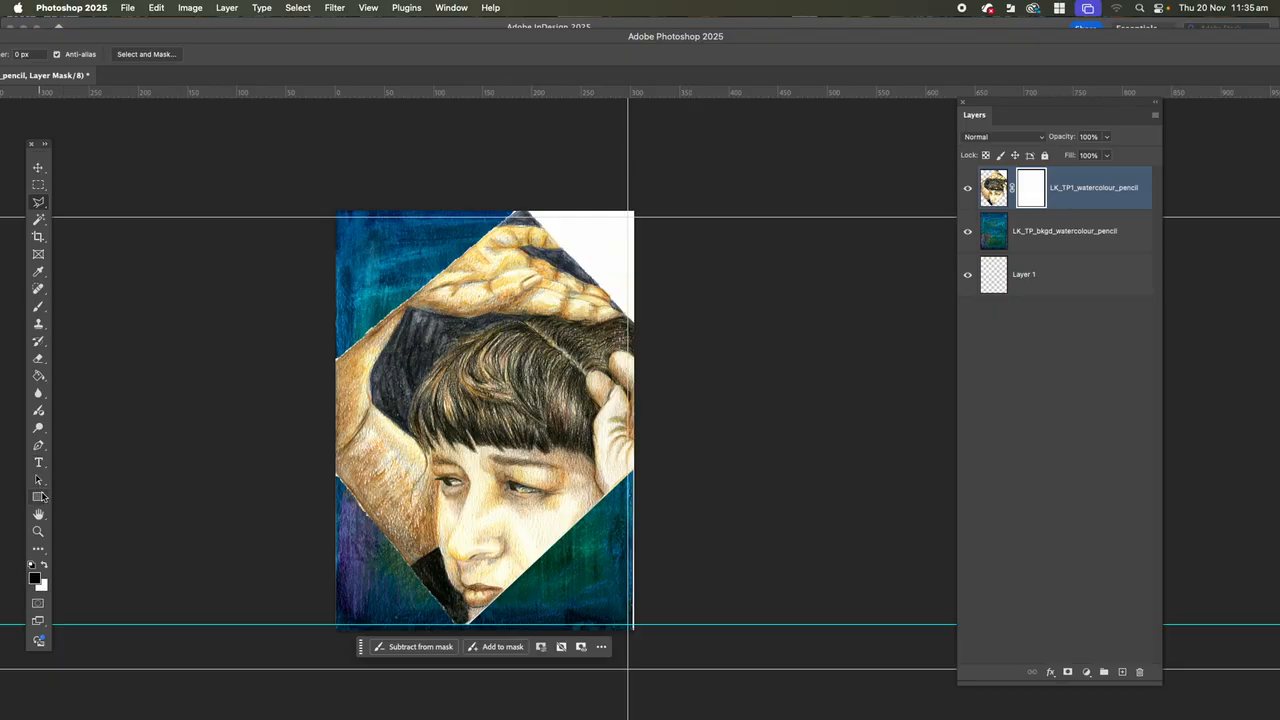
click(40, 310)
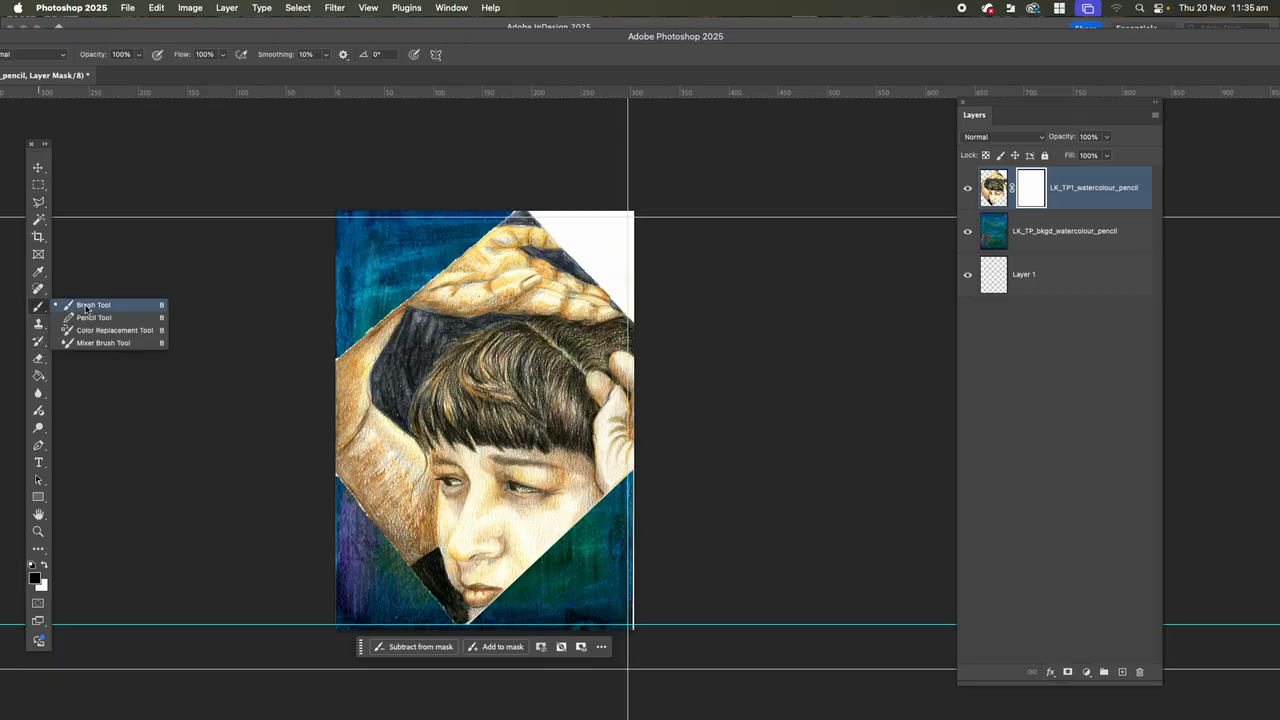
click(91, 306)
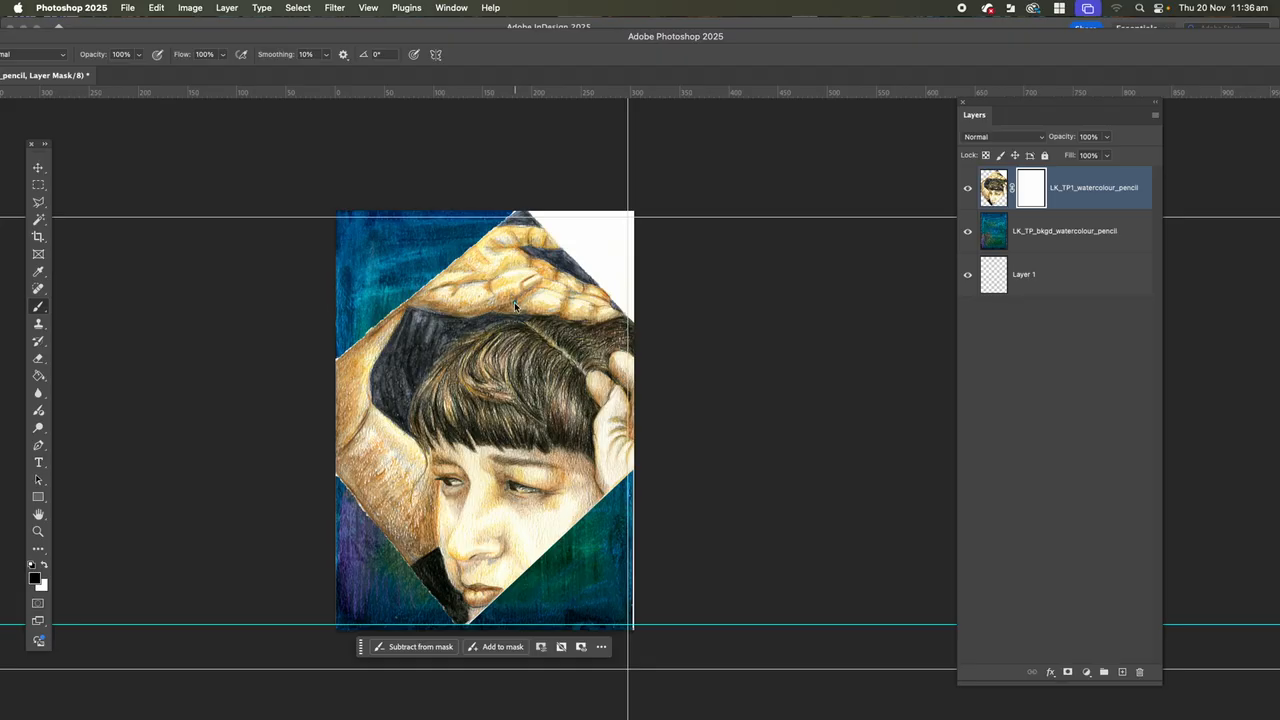
Try painting black on the portrait's mask over the hair with an enlarged full-opacity brush, and undo the strokes.
key(bracketright)
key(bracketright)
key(bracketright)
key(bracketright)
key(bracketright)
key(bracketright)
key(bracketright)
key(bracketright)
click(467, 406)
click(437, 408)
mouse_move(437, 408)
mouse_down()
mouse_move(488, 366)
mouse_move(520, 379)
mouse_move(529, 406)
mouse_move(467, 415)
mouse_up()
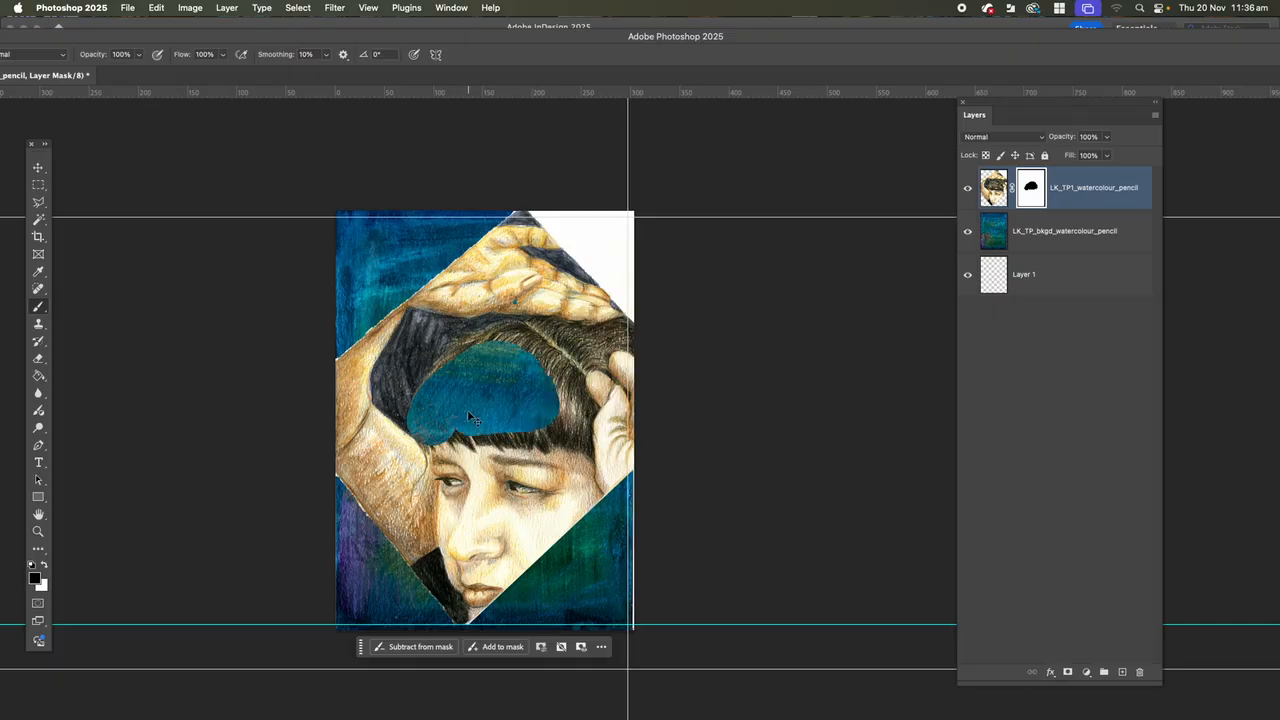
key(super+z)
key(super+z)
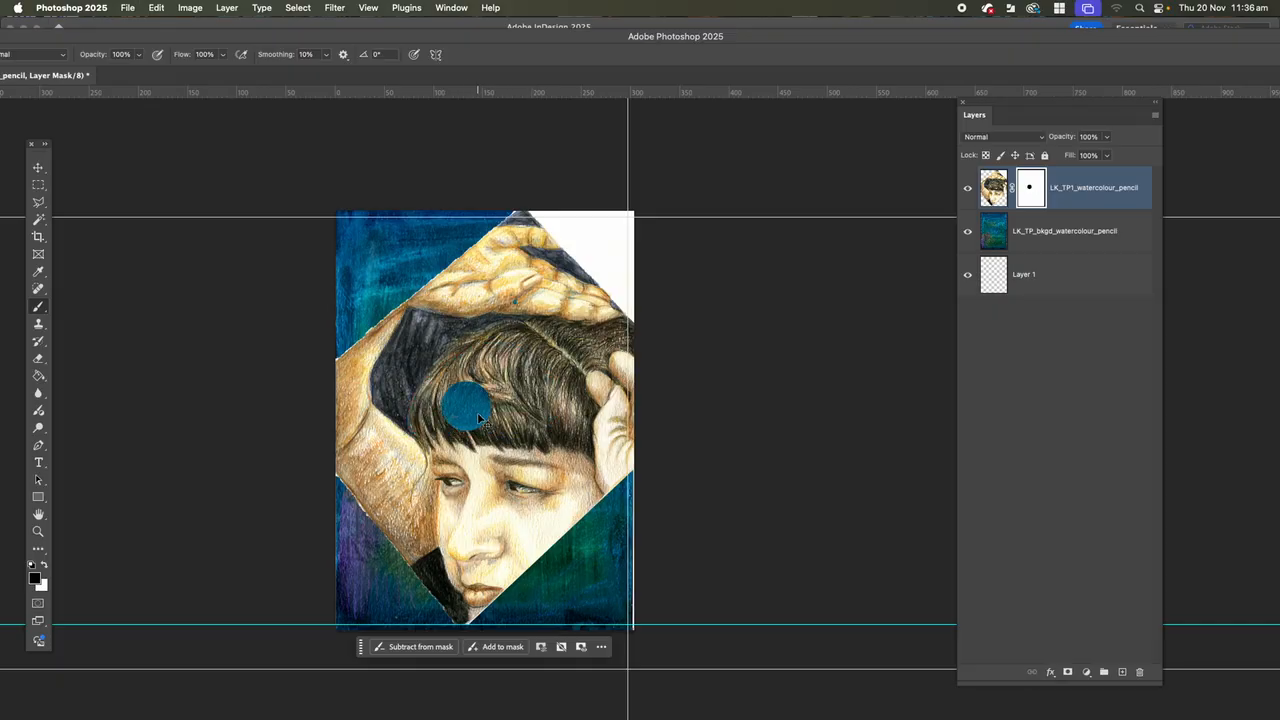
key(super+z)
Zoom in on the portrait and reposition the Photoshop window so the complete brush options can be reached.
key(super+equal)
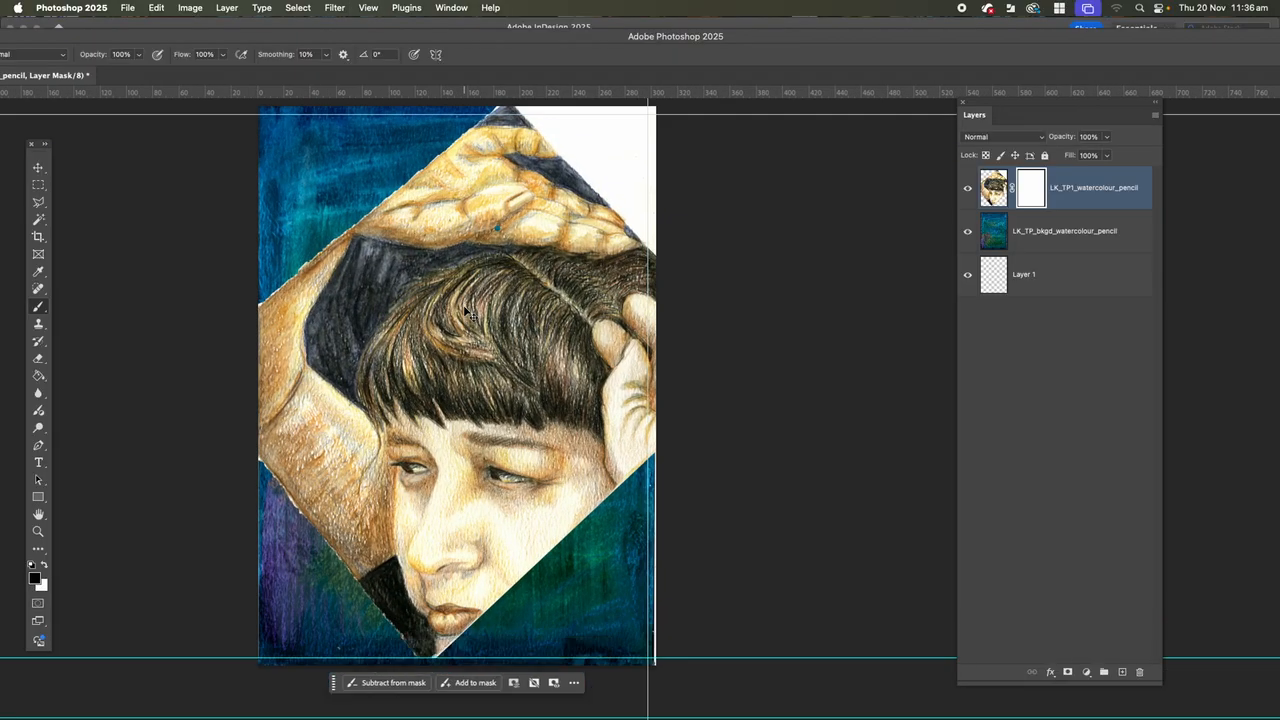
key(super+equal)
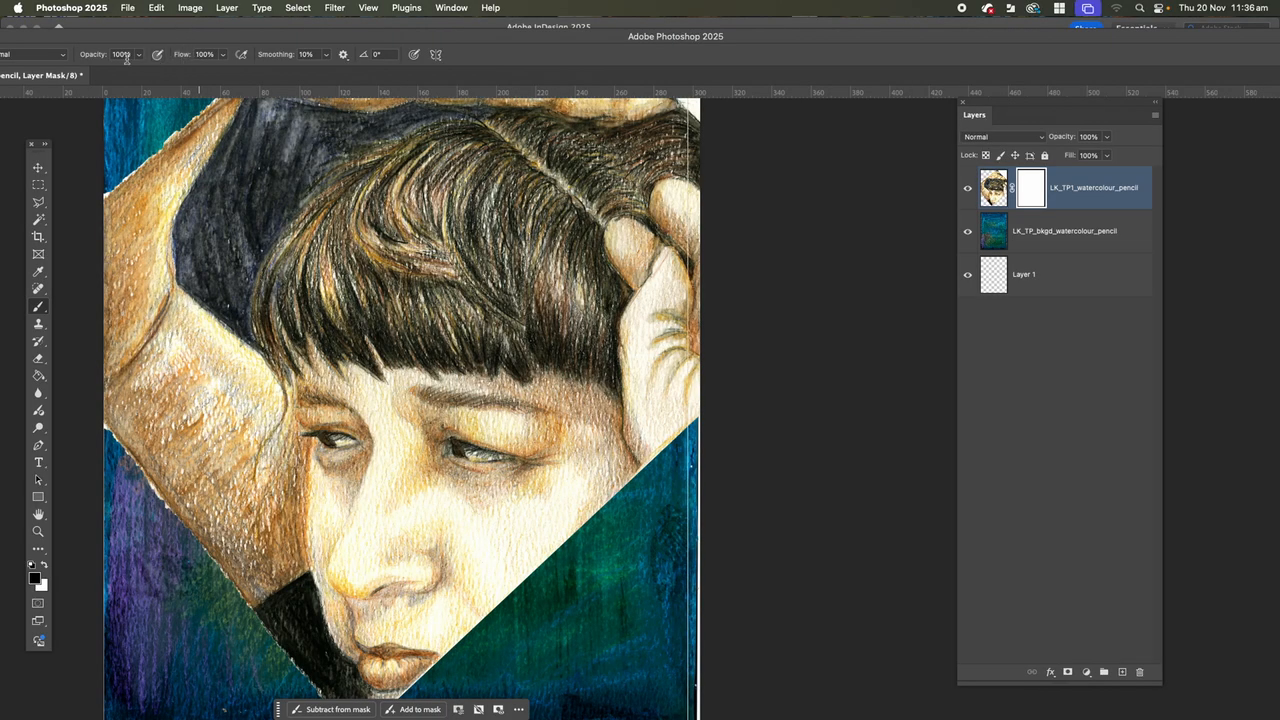
click(224, 28)
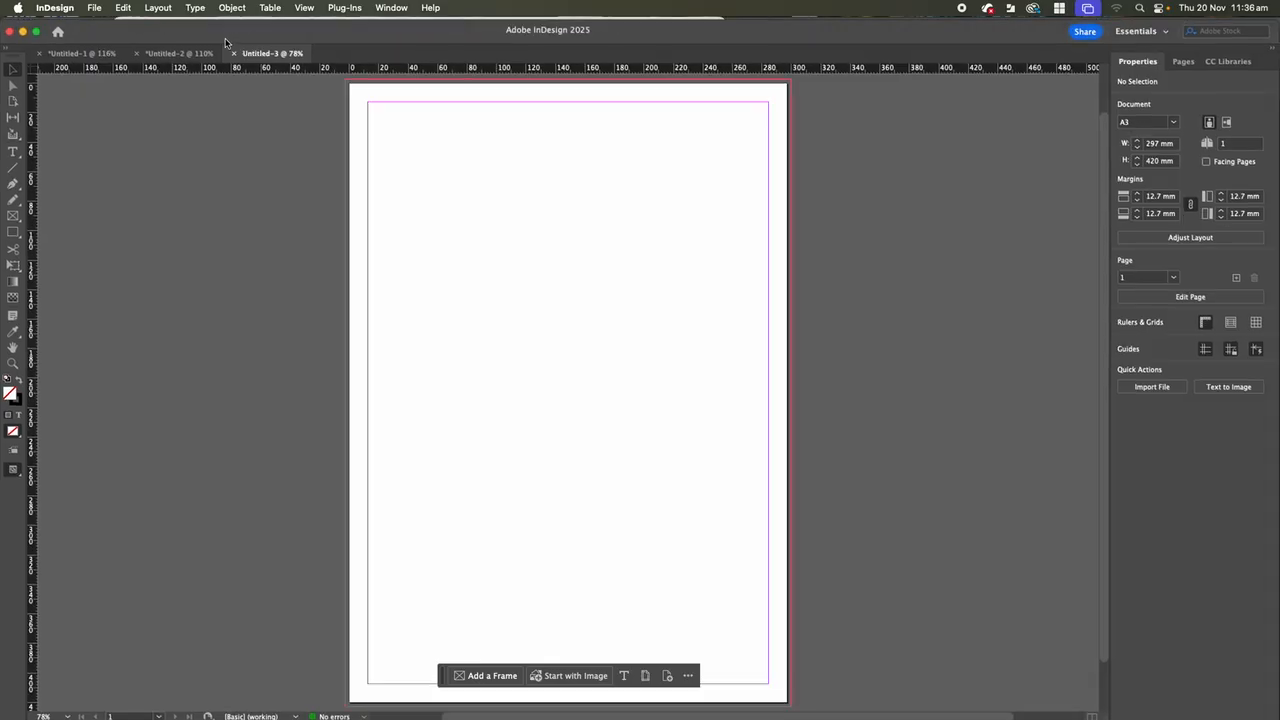
drag(227, 34, 254, 442)
click(241, 259)
drag(589, 41, 826, 36)
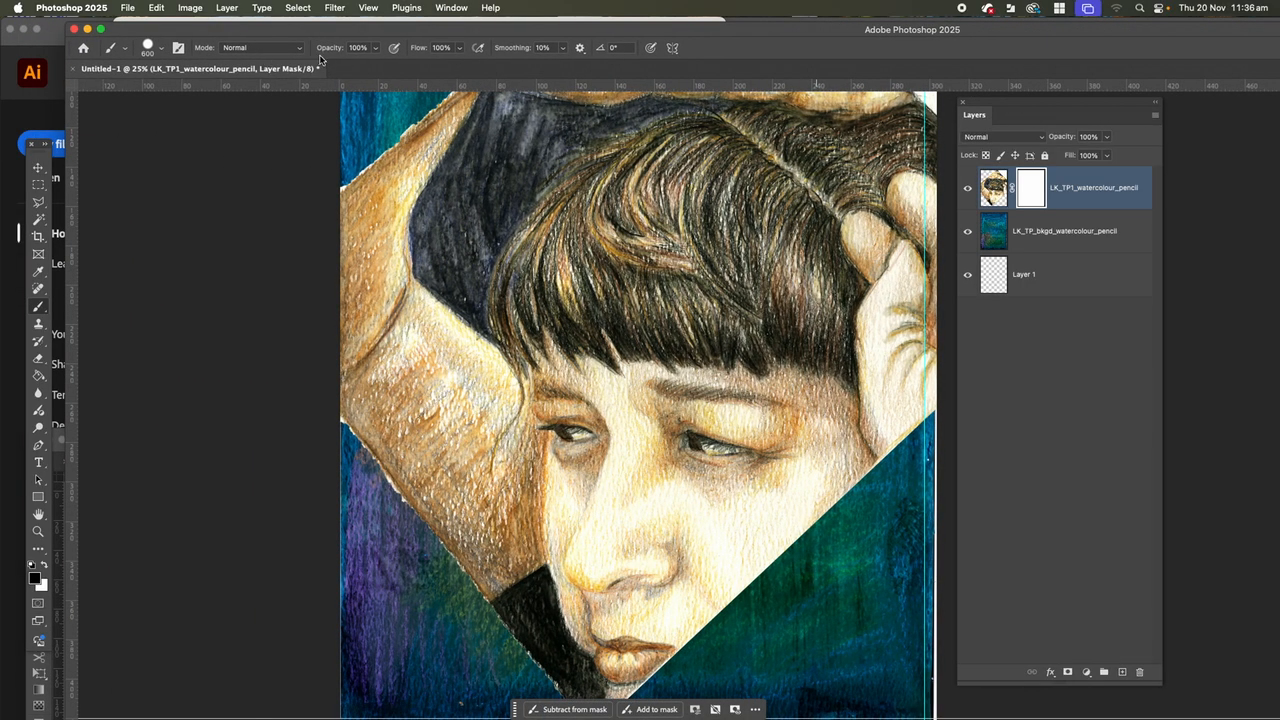
Lower the brush opacity to 25% and paint on the portrait's mask over the hair fringe.
click(376, 49)
drag(375, 66, 329, 66)
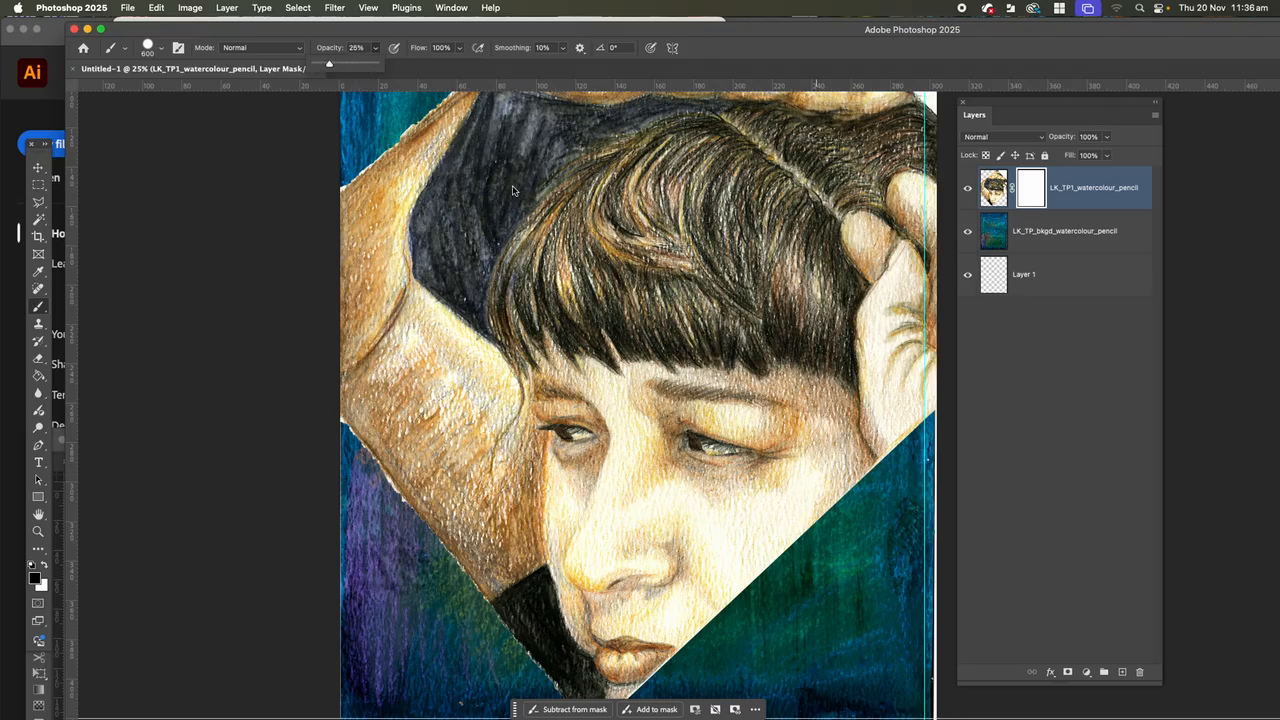
mouse_move(589, 261)
mouse_down()
mouse_move(680, 312)
mouse_move(637, 282)
mouse_move(567, 292)
mouse_move(556, 306)
mouse_move(600, 271)
mouse_up()
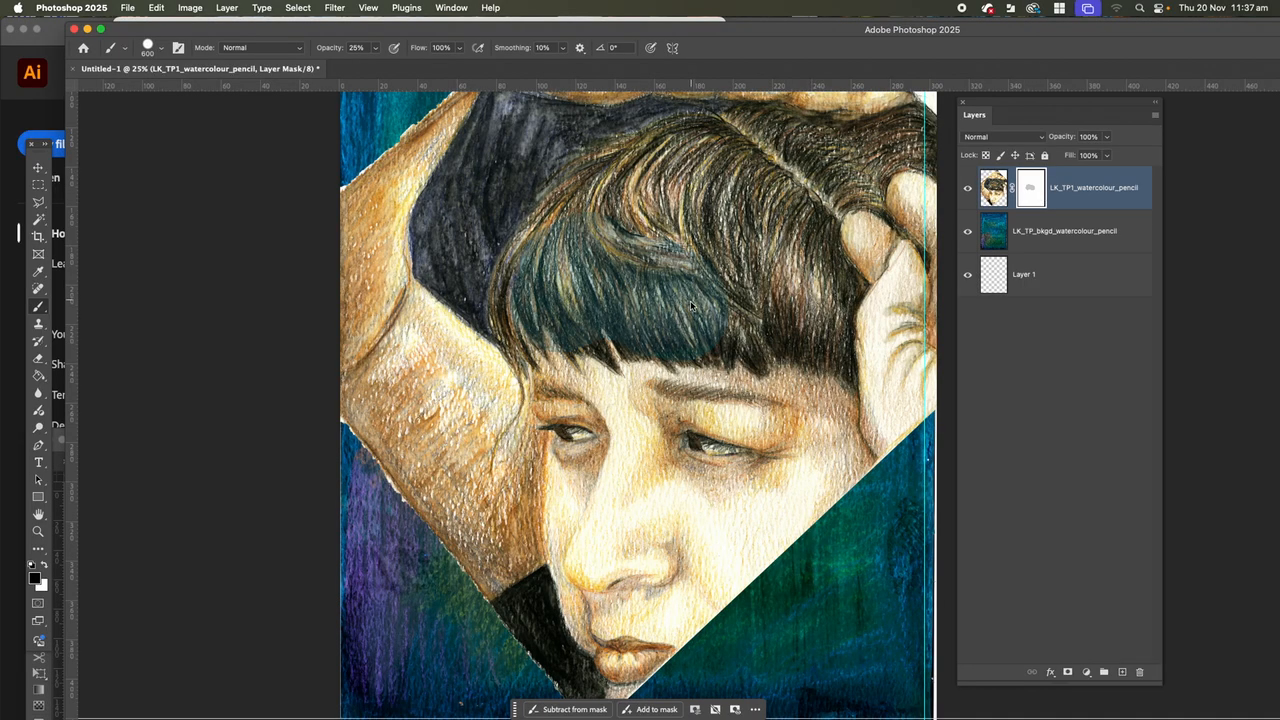
mouse_move(666, 293)
mouse_down()
mouse_move(693, 318)
mouse_move(676, 284)
mouse_move(640, 282)
mouse_up()
Switch the brush to a soft round preset for soft-edged mask painting.
click(162, 50)
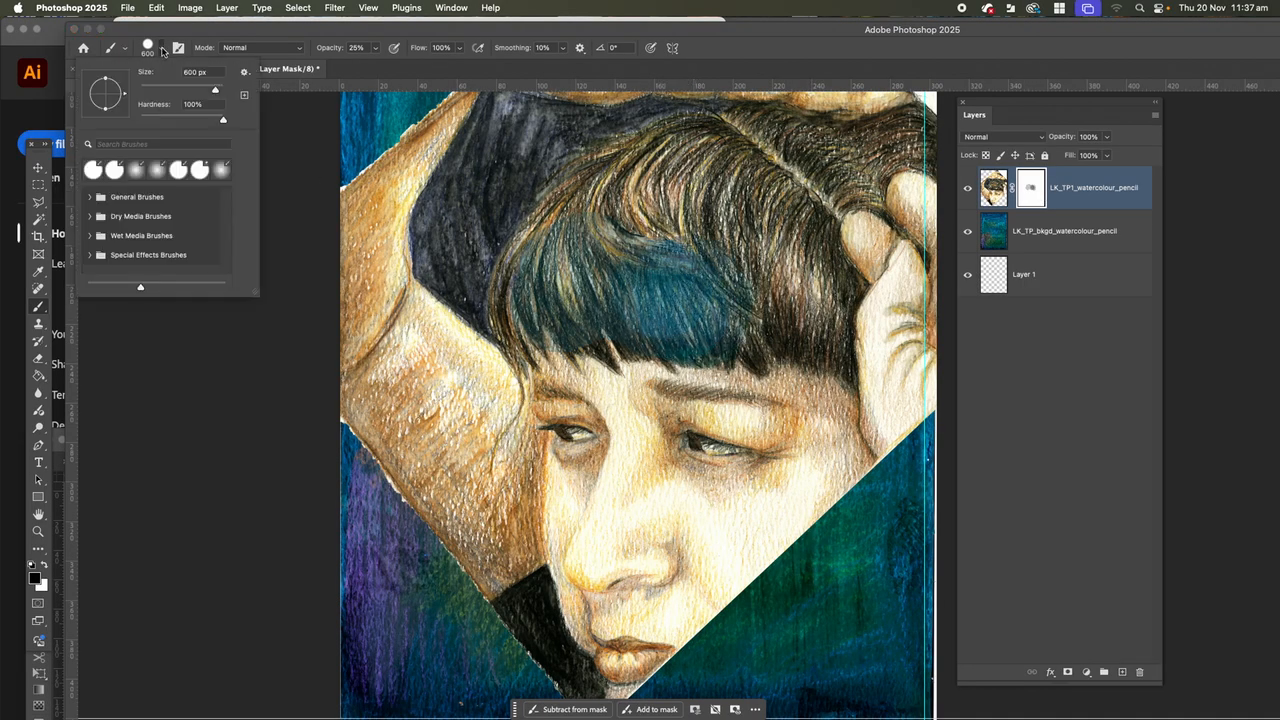
click(155, 178)
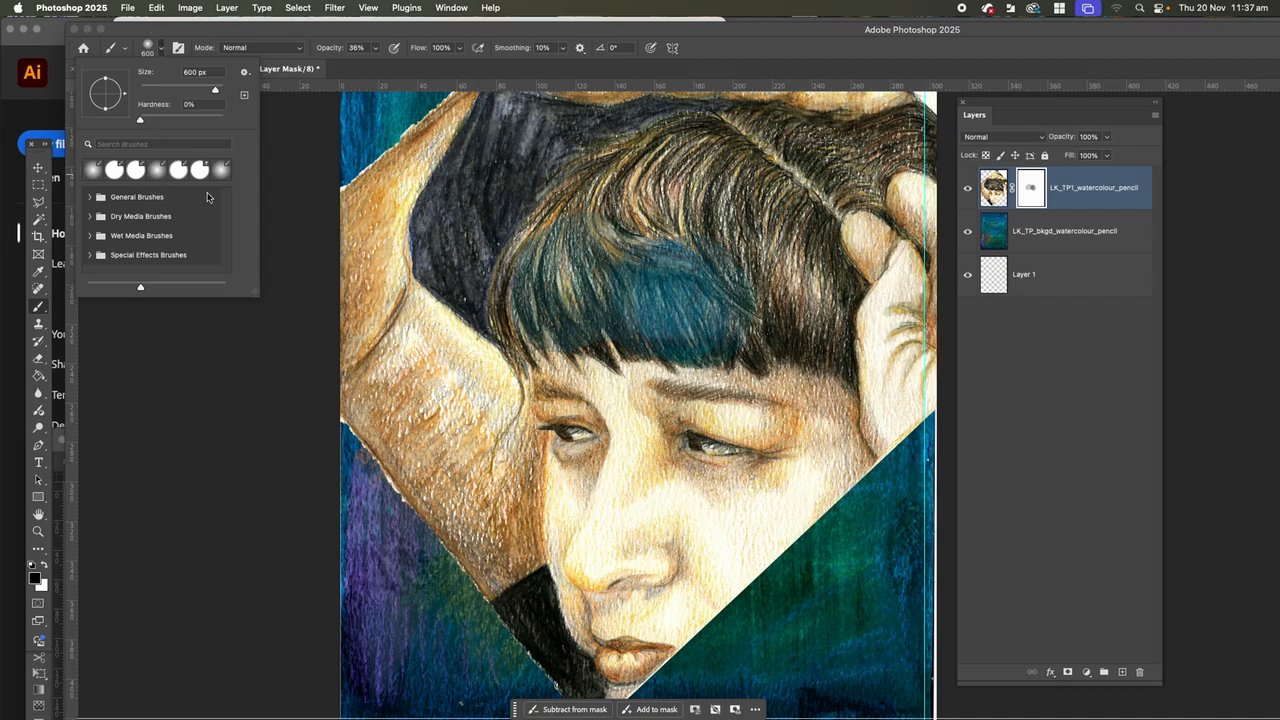
click(277, 196)
Test soft brush strokes on the portrait's hair and cheek, and undo all the mask painting and the layer mask.
mouse_move(682, 266)
mouse_down()
mouse_move(643, 251)
mouse_move(651, 229)
mouse_move(643, 249)
mouse_move(700, 255)
mouse_move(645, 254)
mouse_up()
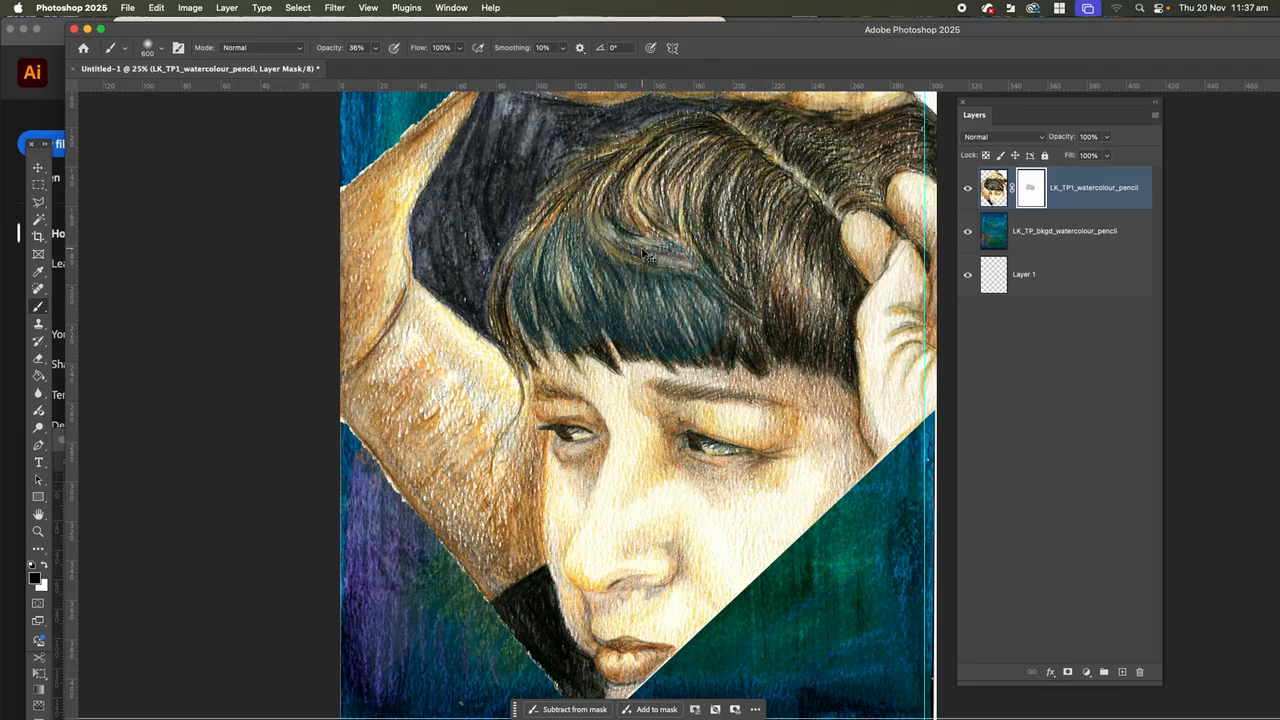
mouse_move(703, 543)
mouse_down()
mouse_move(697, 520)
mouse_move(720, 551)
mouse_up()
key(super+z)
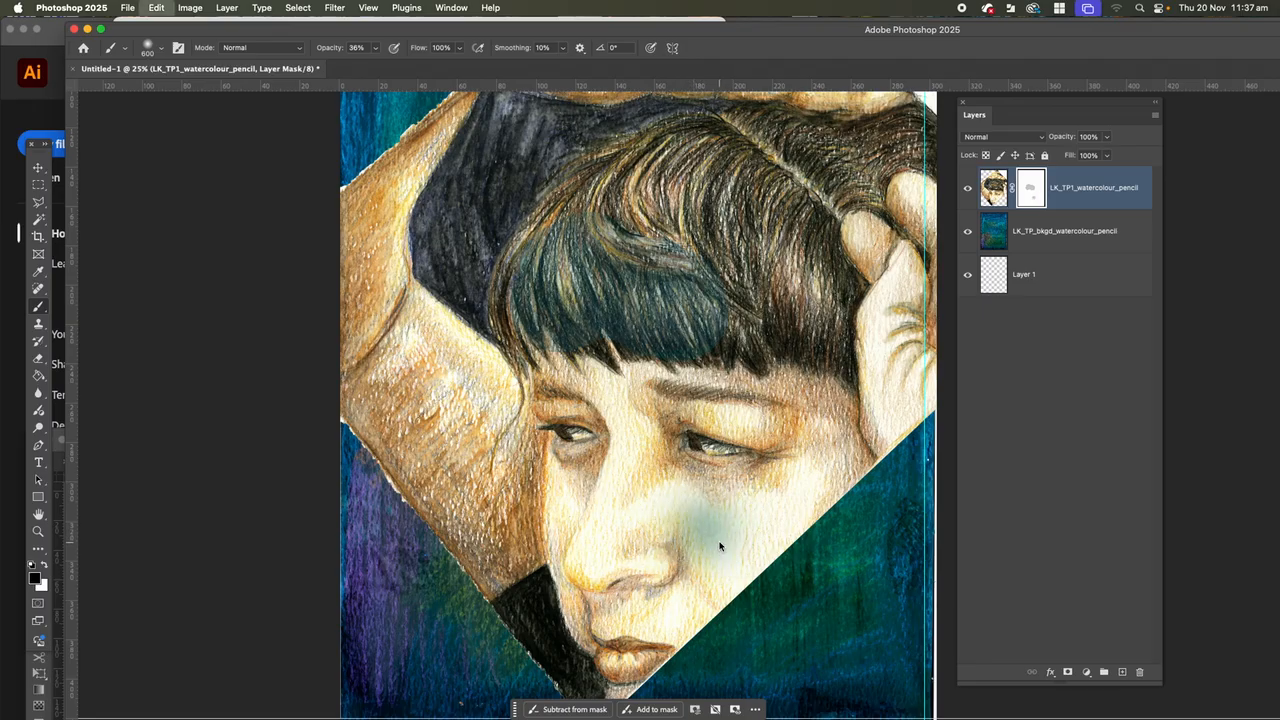
key(super+z)
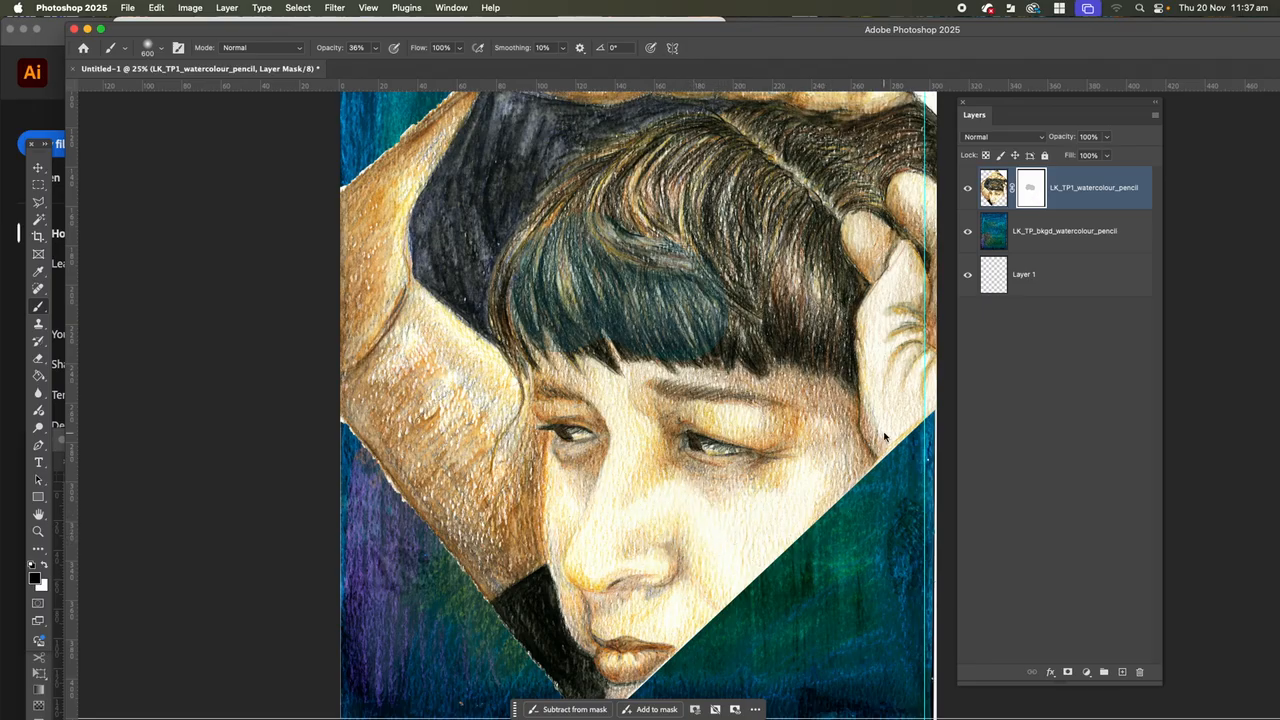
key(super+z)
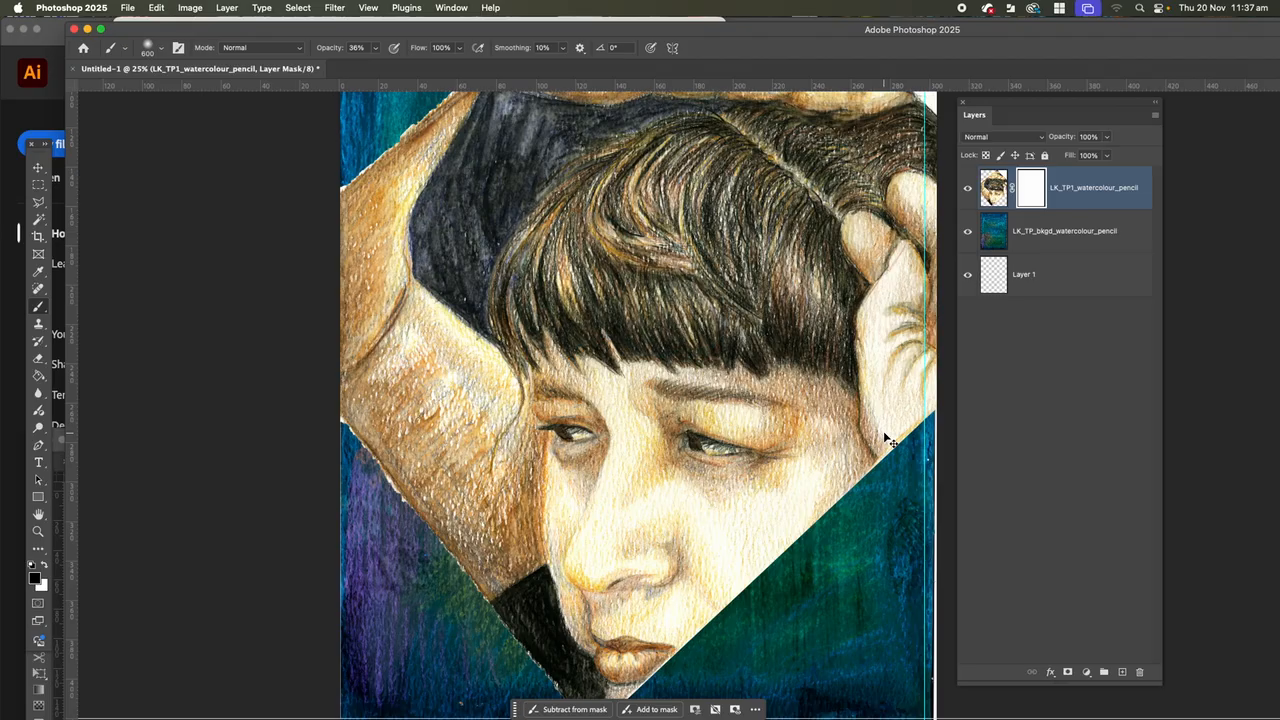
key(super+z)
Move the LK_TP_bkgd_watercolour_pencil layer above the portrait layer and add a layer mask to it.
click(1043, 246)
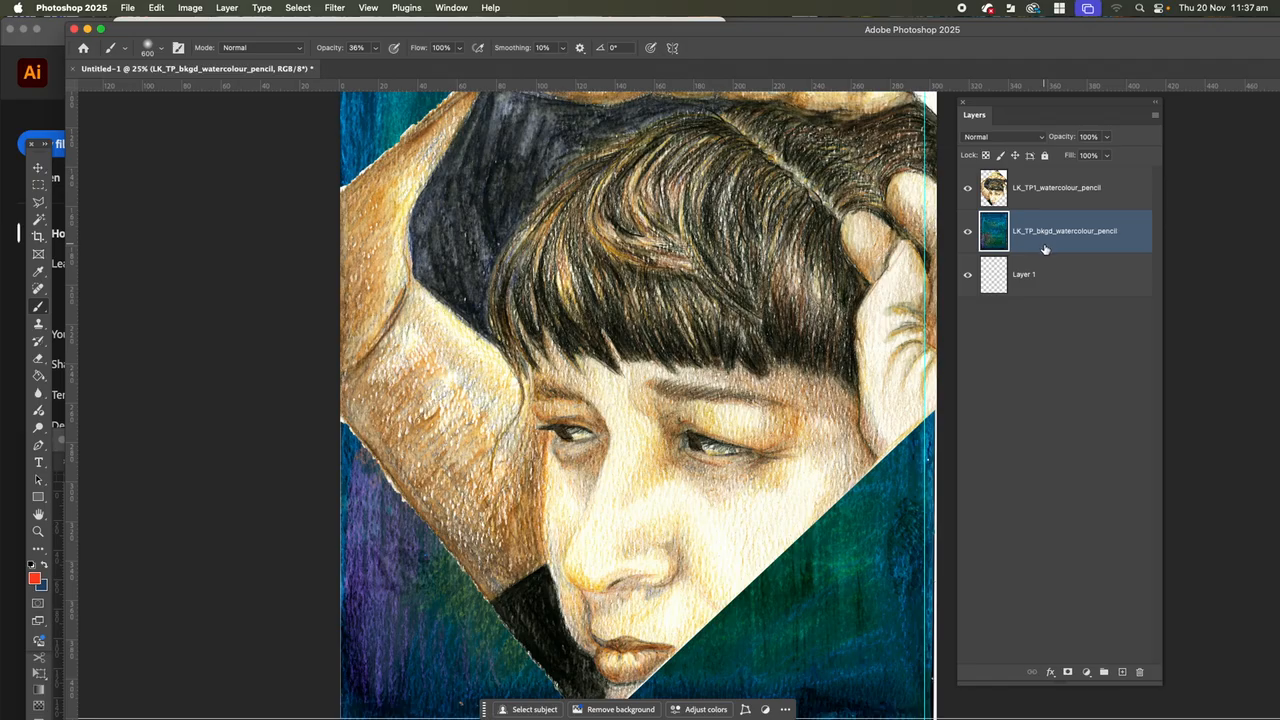
drag(1036, 234, 995, 182)
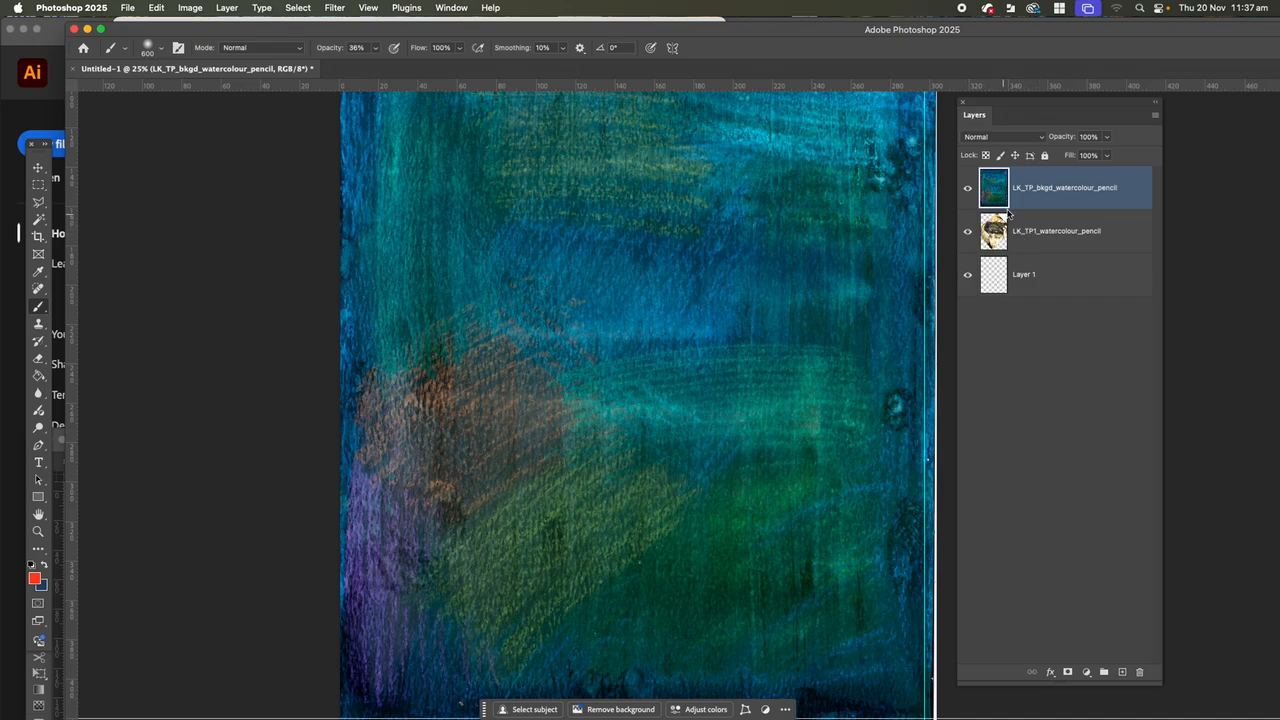
click(1067, 673)
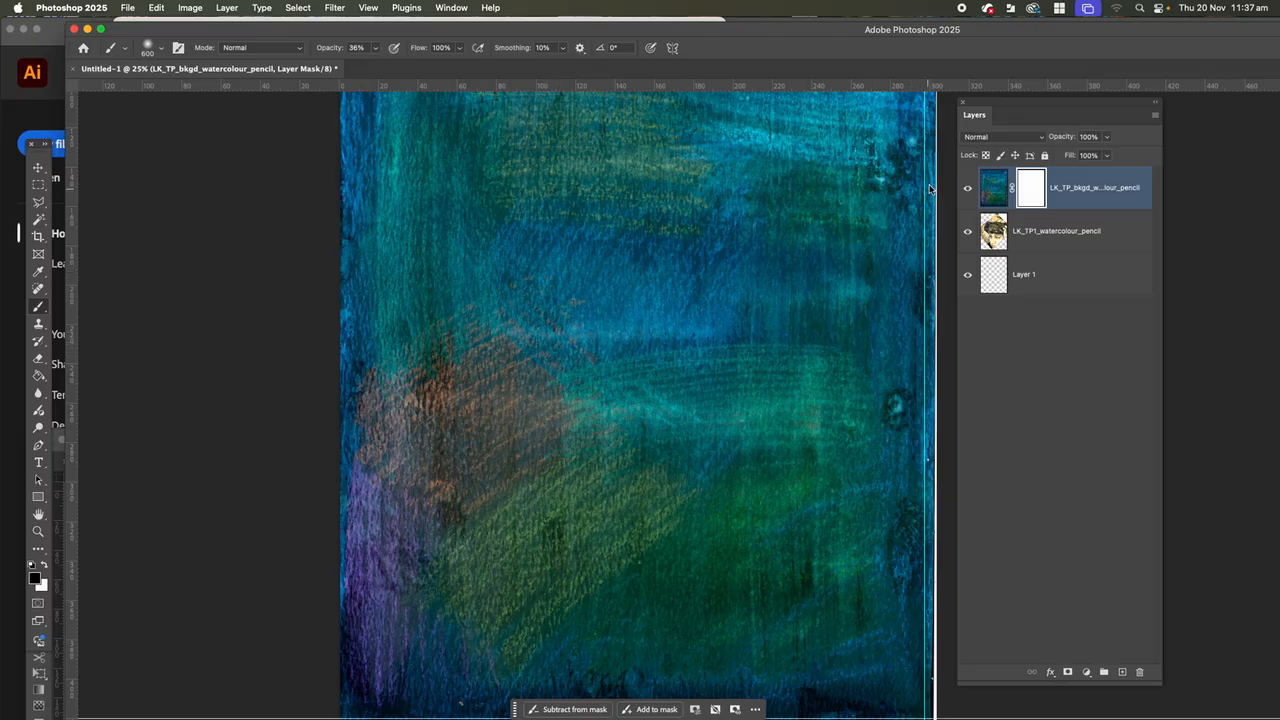
Try painting red directly on the background layer's image instead of its mask, and undo the stroke.
click(995, 200)
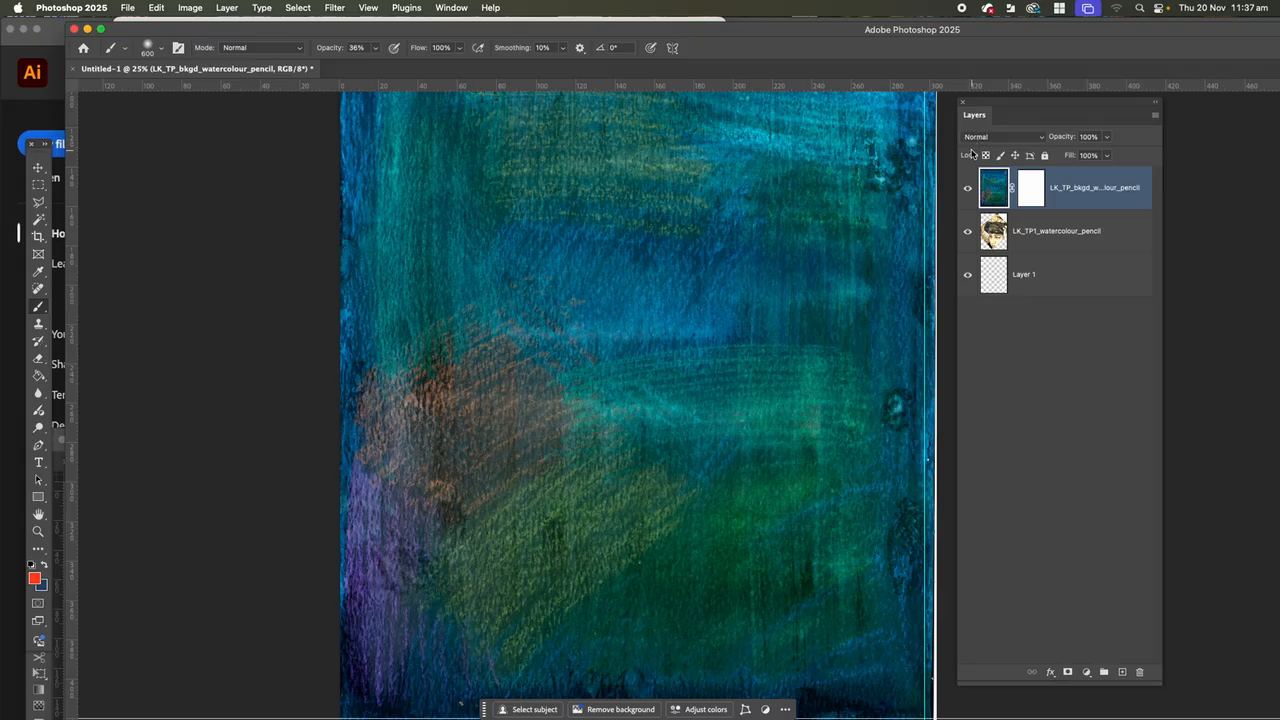
click(1108, 137)
mouse_move(1110, 155)
mouse_down()
mouse_move(1090, 156)
mouse_move(1117, 152)
mouse_up()
mouse_move(594, 296)
mouse_down()
mouse_move(601, 339)
mouse_move(602, 296)
mouse_move(604, 317)
mouse_move(578, 296)
mouse_move(603, 290)
mouse_move(543, 272)
mouse_move(590, 251)
mouse_move(651, 269)
mouse_move(646, 295)
mouse_move(590, 326)
mouse_move(551, 381)
mouse_move(540, 444)
mouse_move(609, 441)
mouse_up()
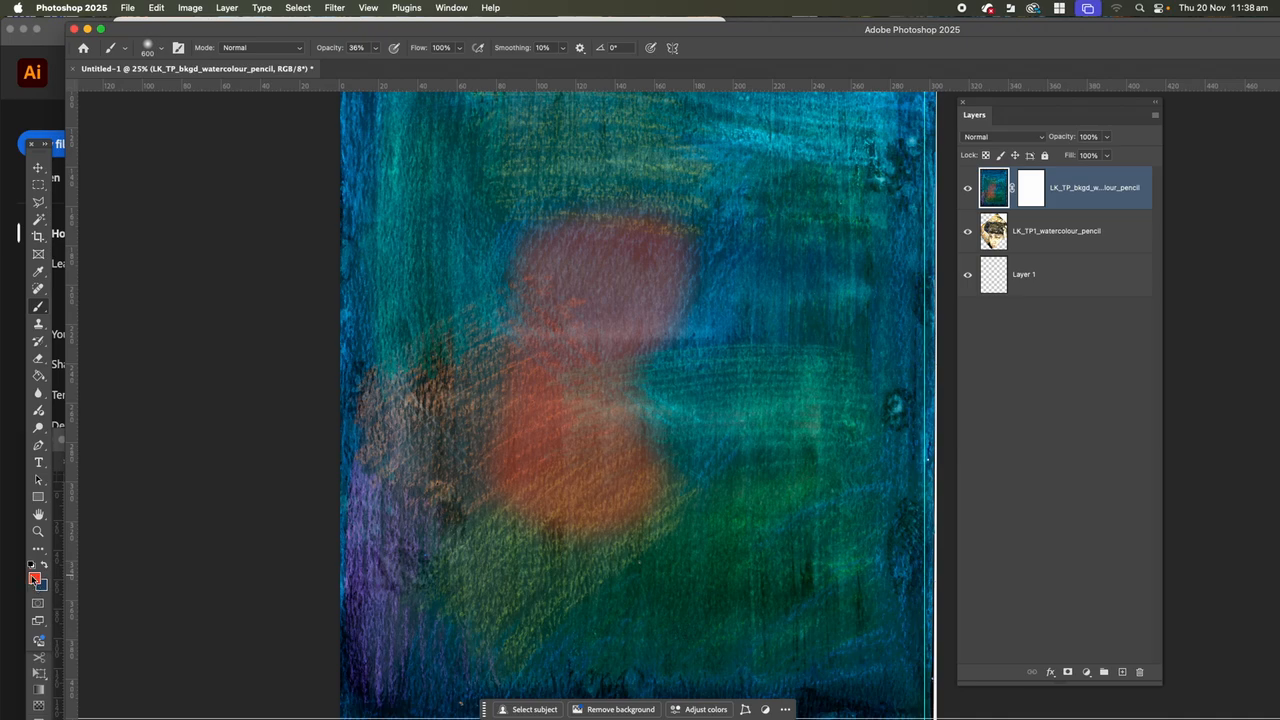
key(super+z)
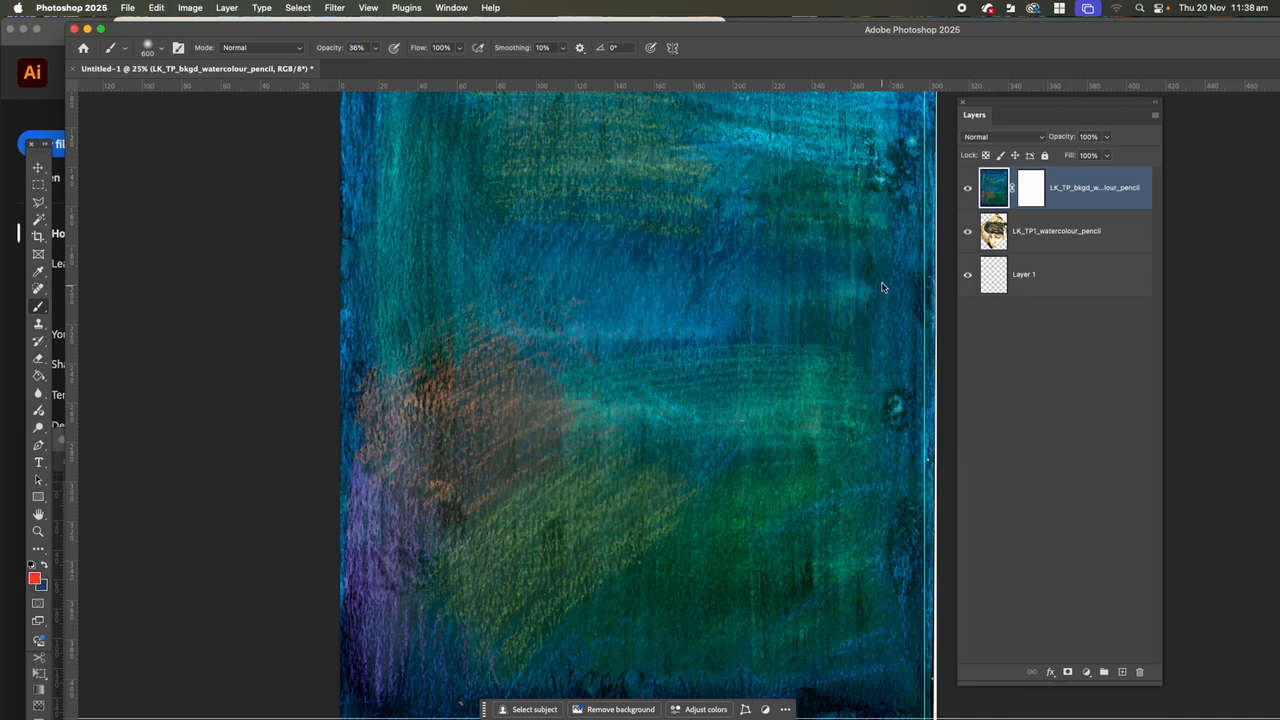
Paint softly in black on the background layer's mask over the fringe and face to partly reveal the portrait.
click(1033, 197)
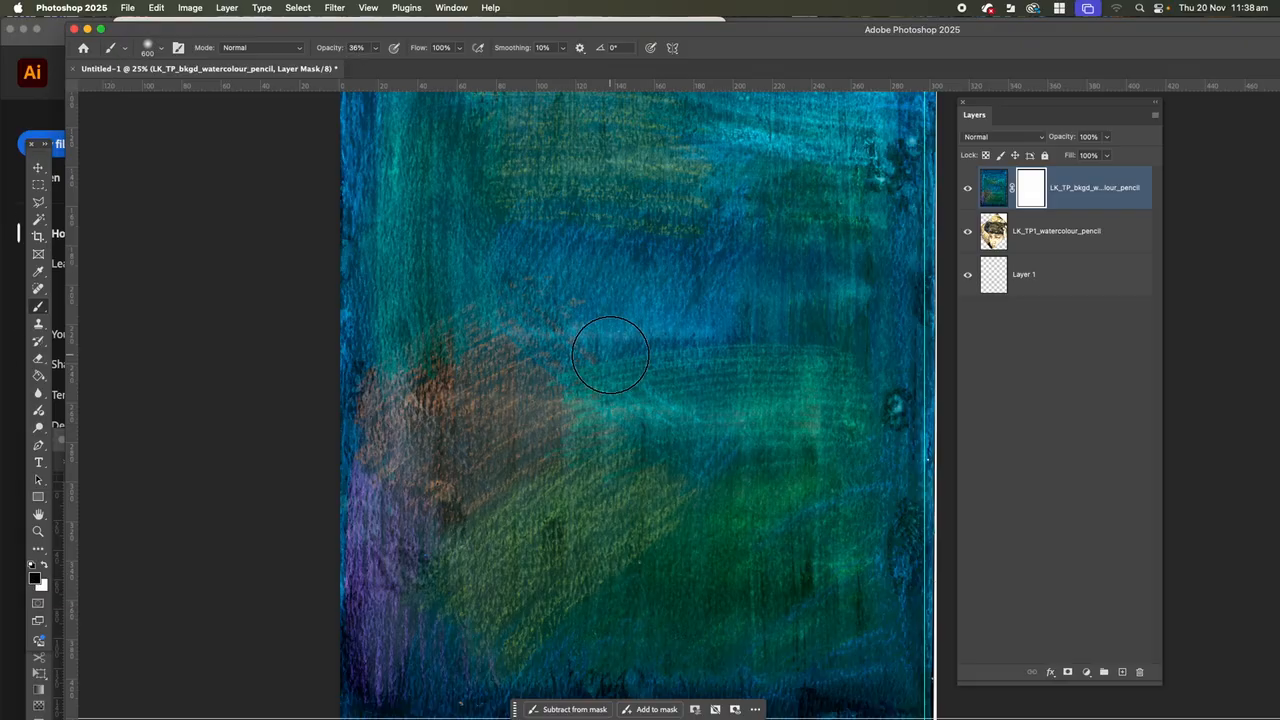
mouse_move(606, 368)
mouse_down()
mouse_move(666, 284)
mouse_move(612, 364)
mouse_move(631, 393)
mouse_move(585, 416)
mouse_move(586, 379)
mouse_move(569, 444)
mouse_move(549, 422)
mouse_move(507, 435)
mouse_move(564, 440)
mouse_move(575, 502)
mouse_move(597, 496)
mouse_move(609, 420)
mouse_move(580, 367)
mouse_move(590, 328)
mouse_move(623, 291)
mouse_move(653, 309)
mouse_move(654, 388)
mouse_move(608, 492)
mouse_move(625, 505)
mouse_move(708, 394)
mouse_move(712, 306)
mouse_move(750, 266)
mouse_move(760, 324)
mouse_move(715, 327)
mouse_move(646, 511)
mouse_move(646, 566)
mouse_move(620, 562)
mouse_move(626, 598)
mouse_move(609, 601)
mouse_move(604, 586)
mouse_move(638, 633)
mouse_move(728, 467)
mouse_move(712, 546)
mouse_move(680, 606)
mouse_up()
scroll(667, 517, down, 2)
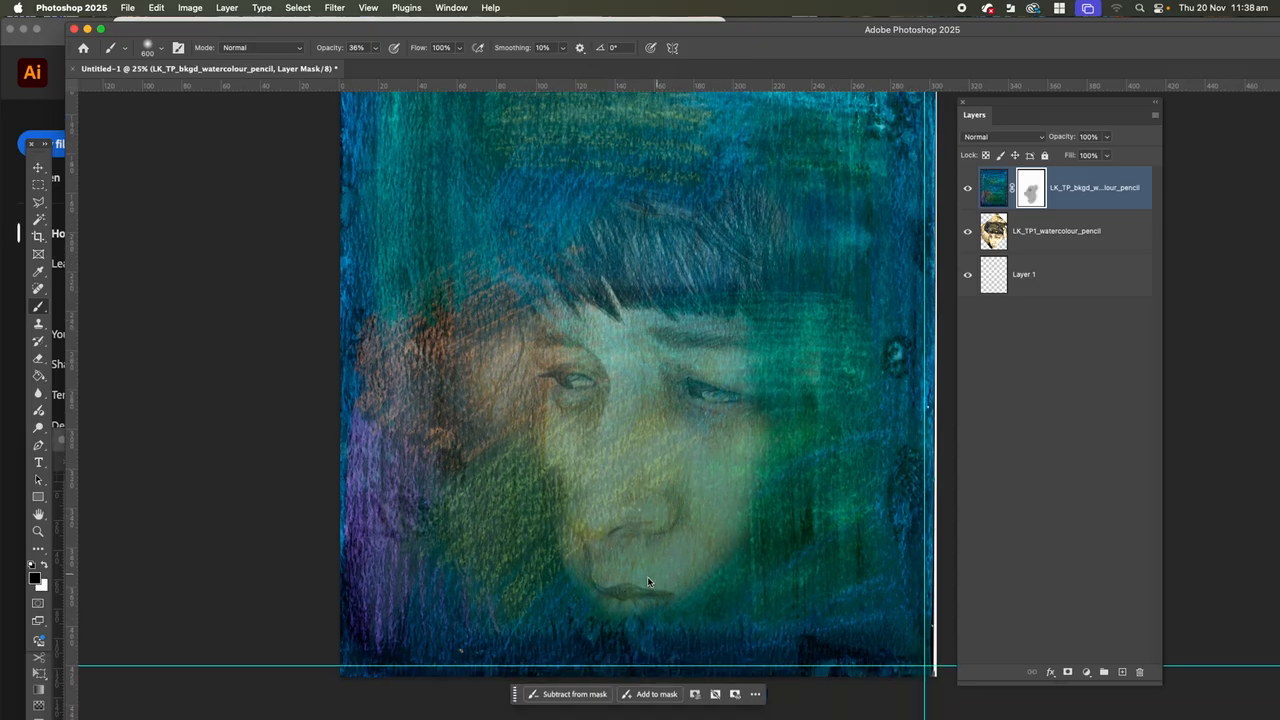
scroll(640, 548, down, 4)
mouse_move(636, 509)
mouse_down()
mouse_move(662, 537)
mouse_move(699, 523)
mouse_move(735, 452)
mouse_up()
key(ctrl+z)
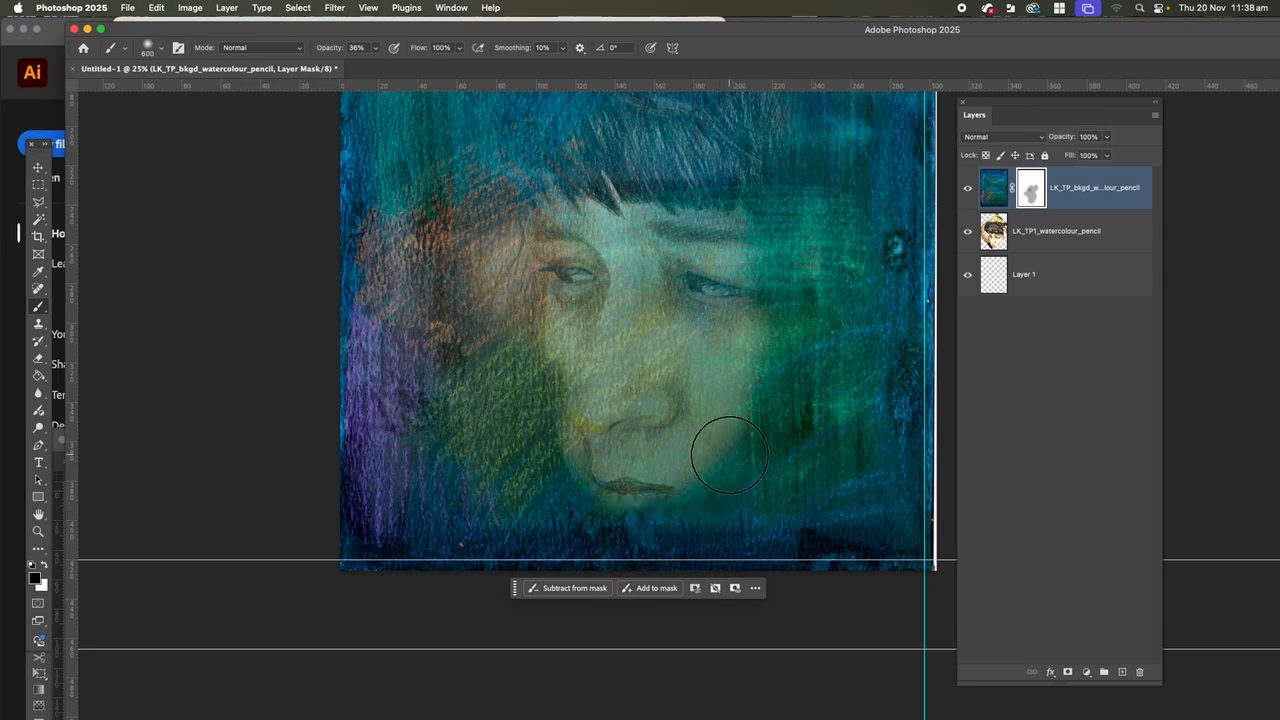
Brush further over the eyes, nose, cheek and fringe on the mask to reveal more of the portrait.
scroll(684, 412, up, 5)
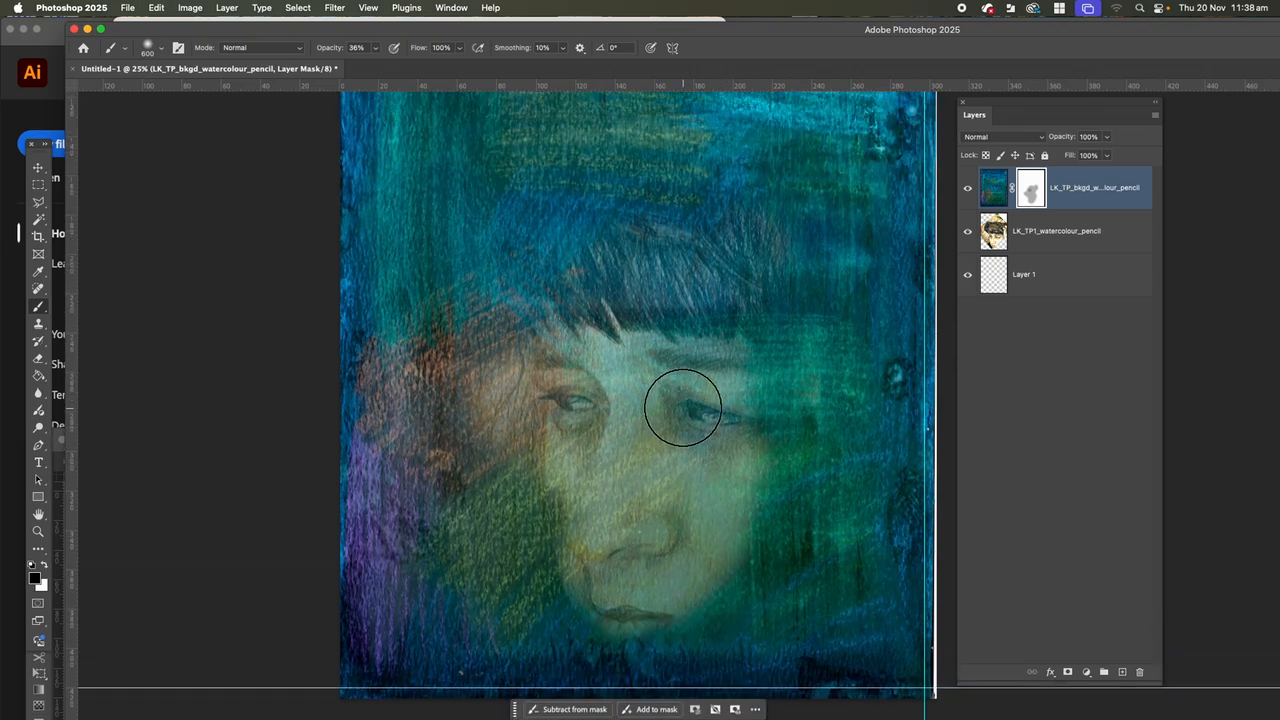
scroll(678, 402, up, 2)
mouse_move(663, 368)
mouse_down()
mouse_move(718, 341)
mouse_move(608, 336)
mouse_move(578, 355)
mouse_move(580, 490)
mouse_up()
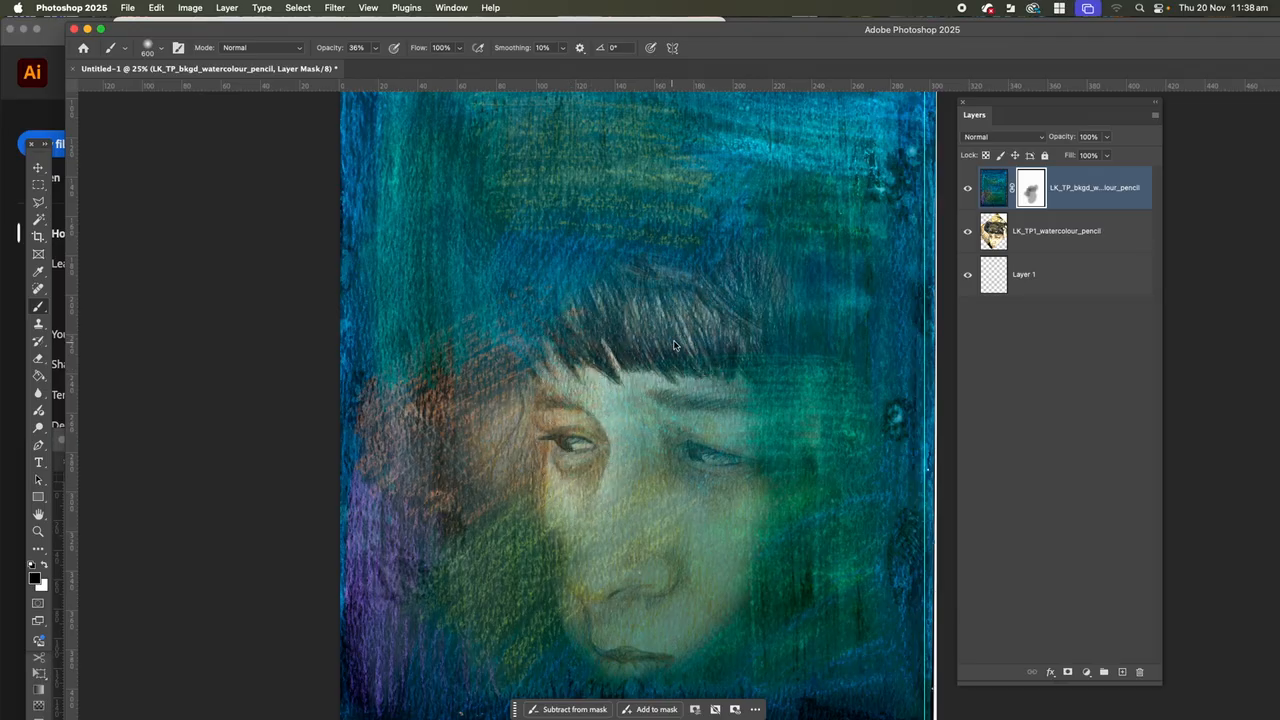
mouse_move(735, 352)
mouse_down()
mouse_move(760, 449)
mouse_move(776, 376)
mouse_move(785, 400)
mouse_move(746, 563)
mouse_move(725, 486)
mouse_move(672, 529)
mouse_move(637, 529)
mouse_move(625, 568)
mouse_up()
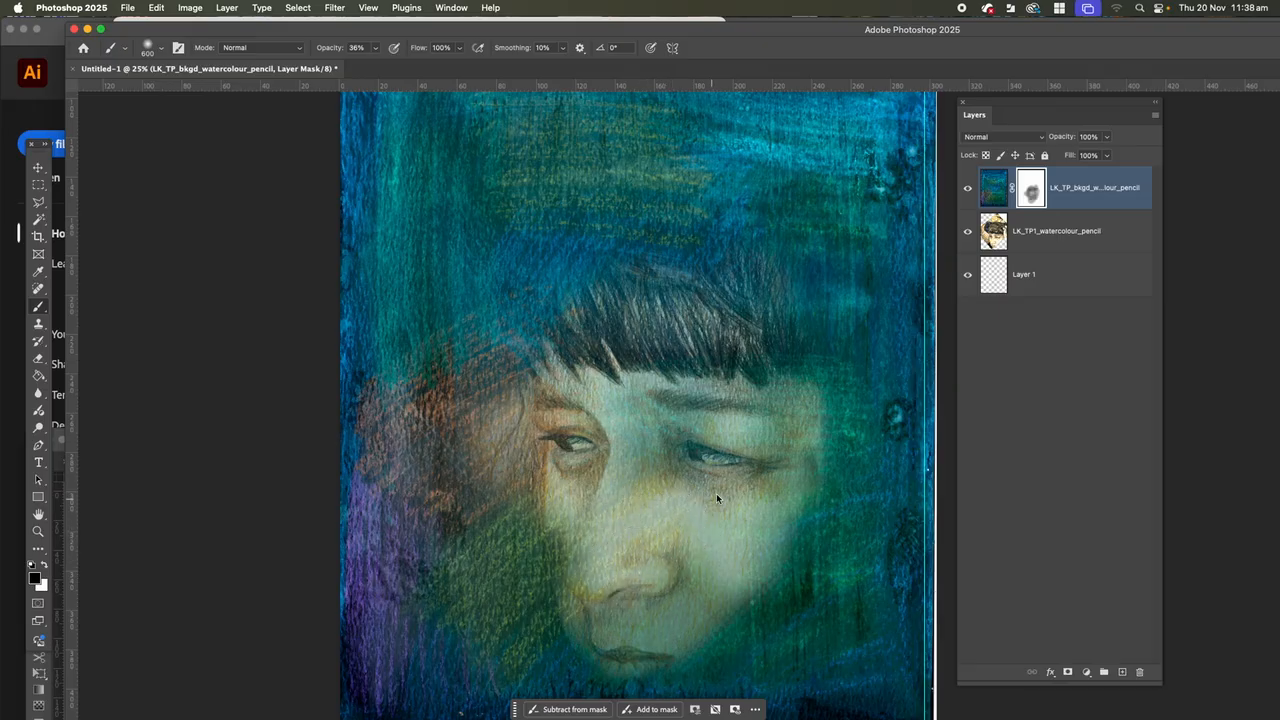
mouse_move(727, 405)
mouse_down()
mouse_move(737, 380)
mouse_move(755, 390)
mouse_move(766, 334)
mouse_move(781, 345)
mouse_up()
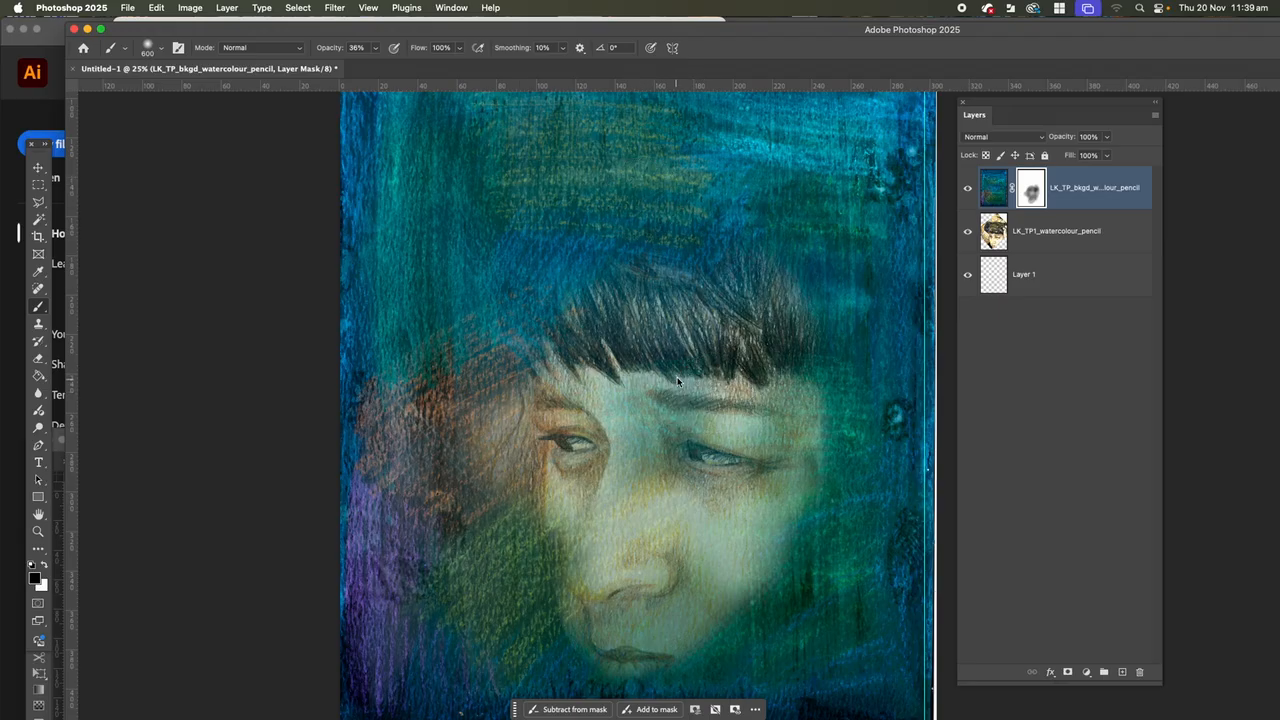
Undo the recent portrait-revealing strokes on the background layer's mask and move the LK_TP1_watercolour_pencil layer above the background layer.
click(989, 197)
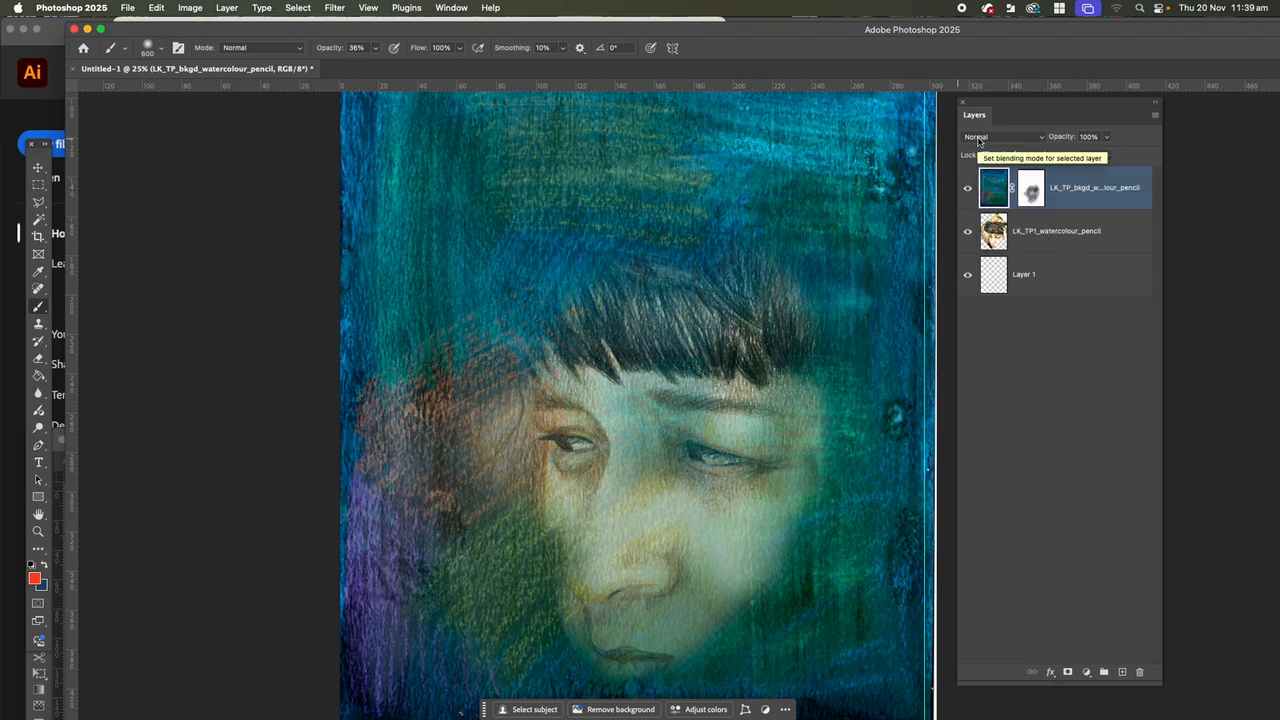
drag(1040, 240, 1035, 196)
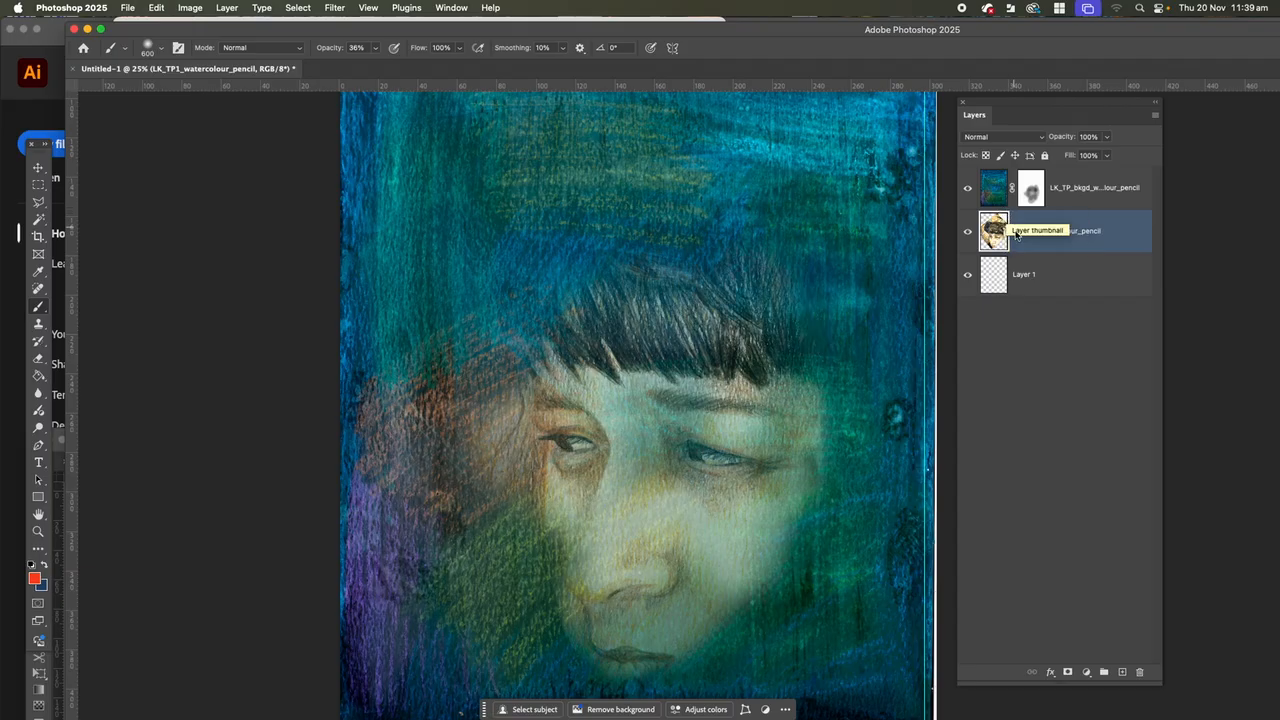
key(ctrl+z)
key(ctrl+z)
key(ctrl+z)
key(ctrl+z)
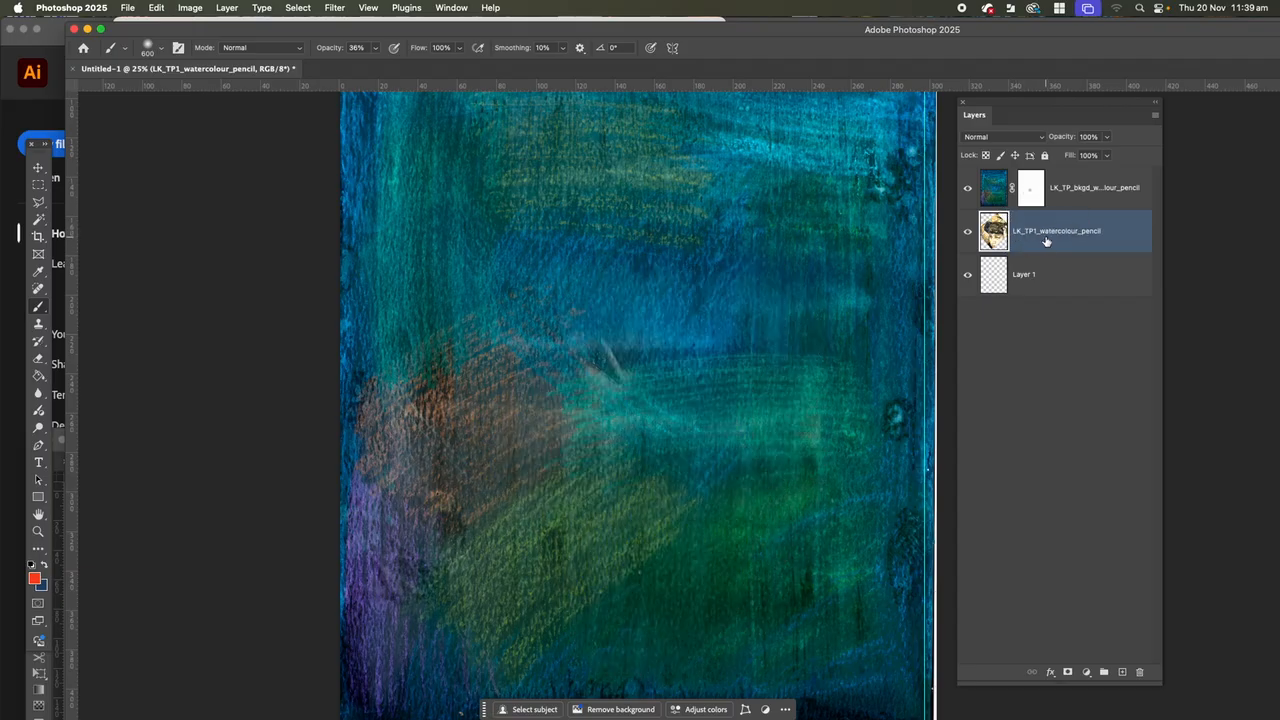
drag(1046, 240, 1035, 198)
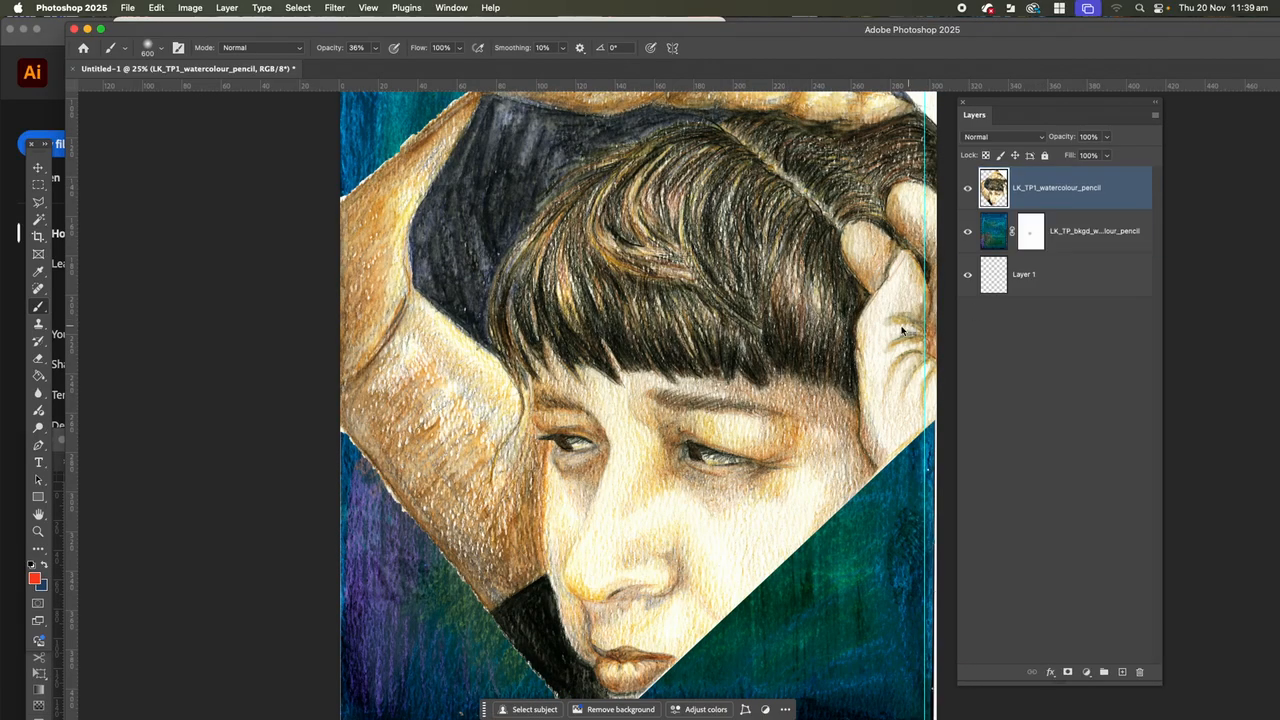
Set the LK_TP1_watercolour_pencil layer's blend mode to Overlay and view the whole artwork.
click(1041, 137)
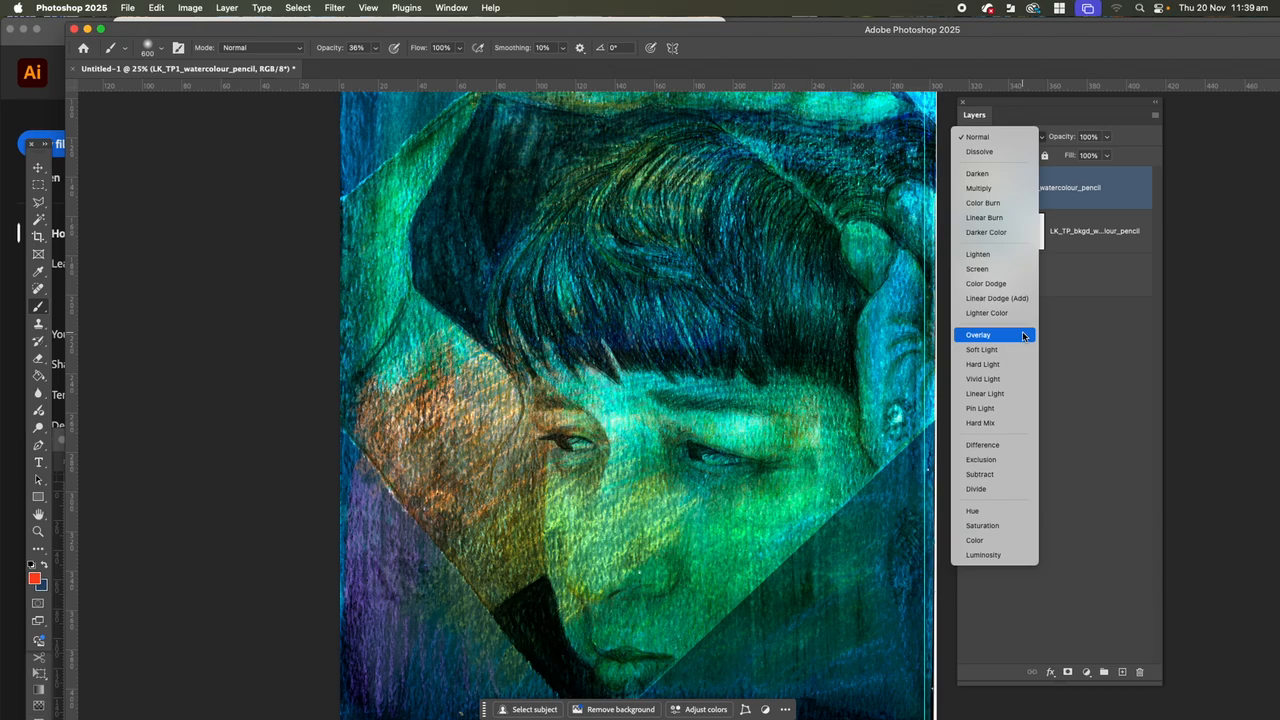
click(1023, 336)
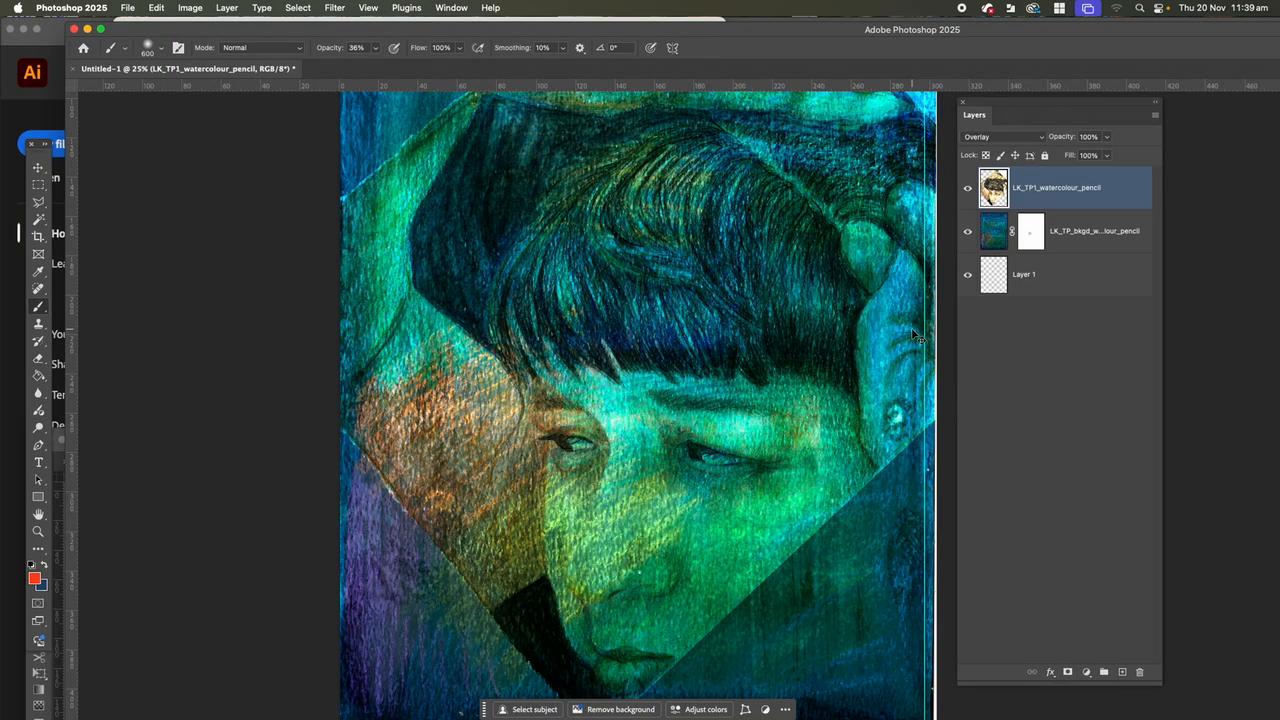
key(super+minus)
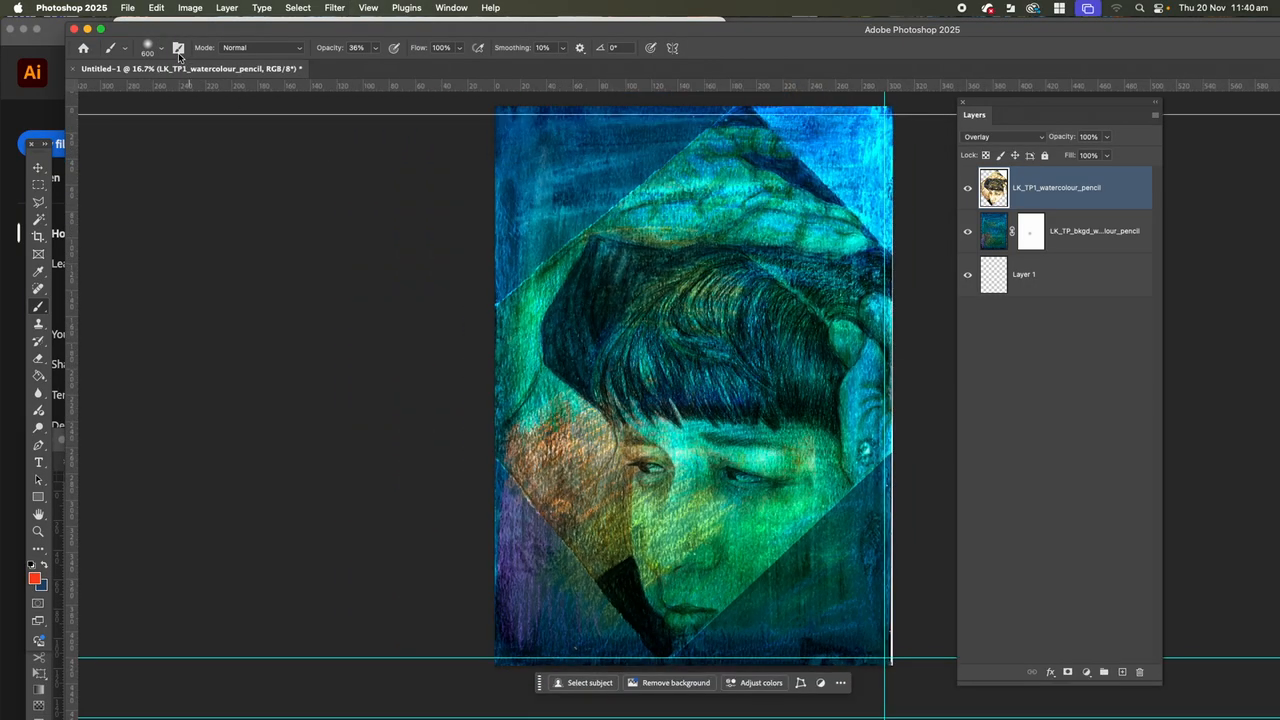
Check the document's Save As options and the available layer merge and flatten commands without applying any.
click(127, 8)
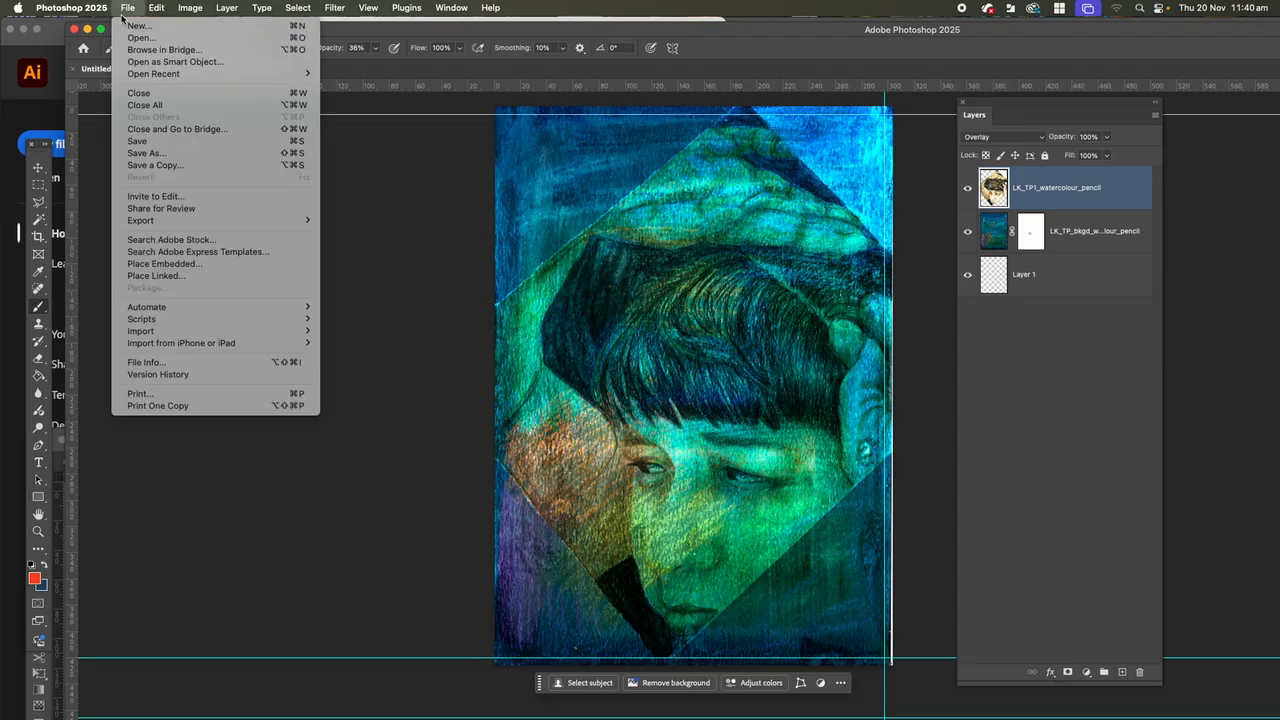
click(150, 155)
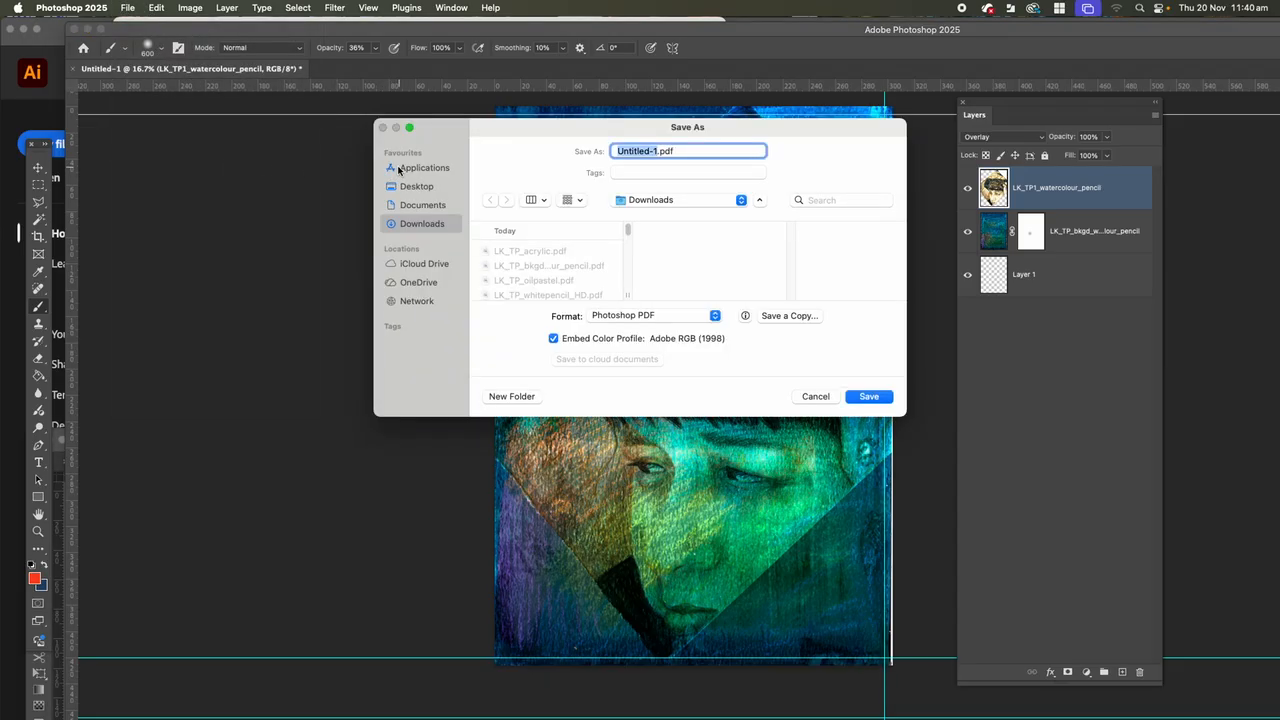
click(815, 397)
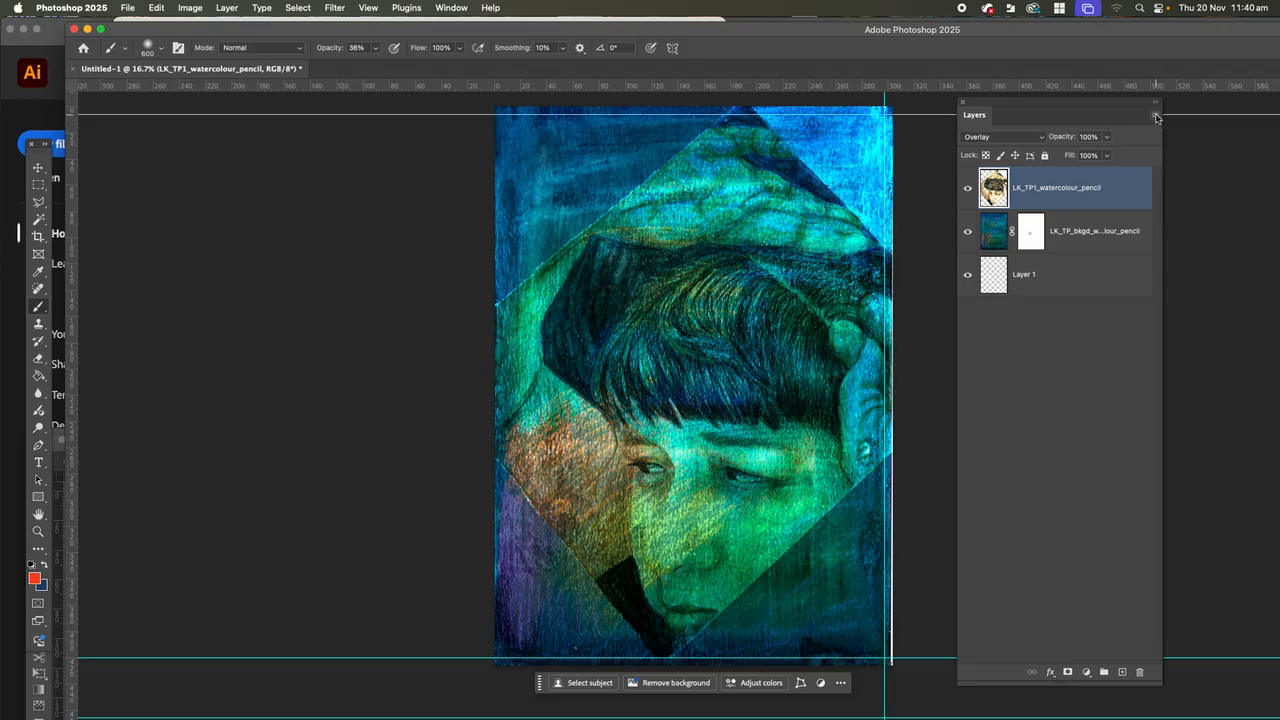
click(1155, 116)
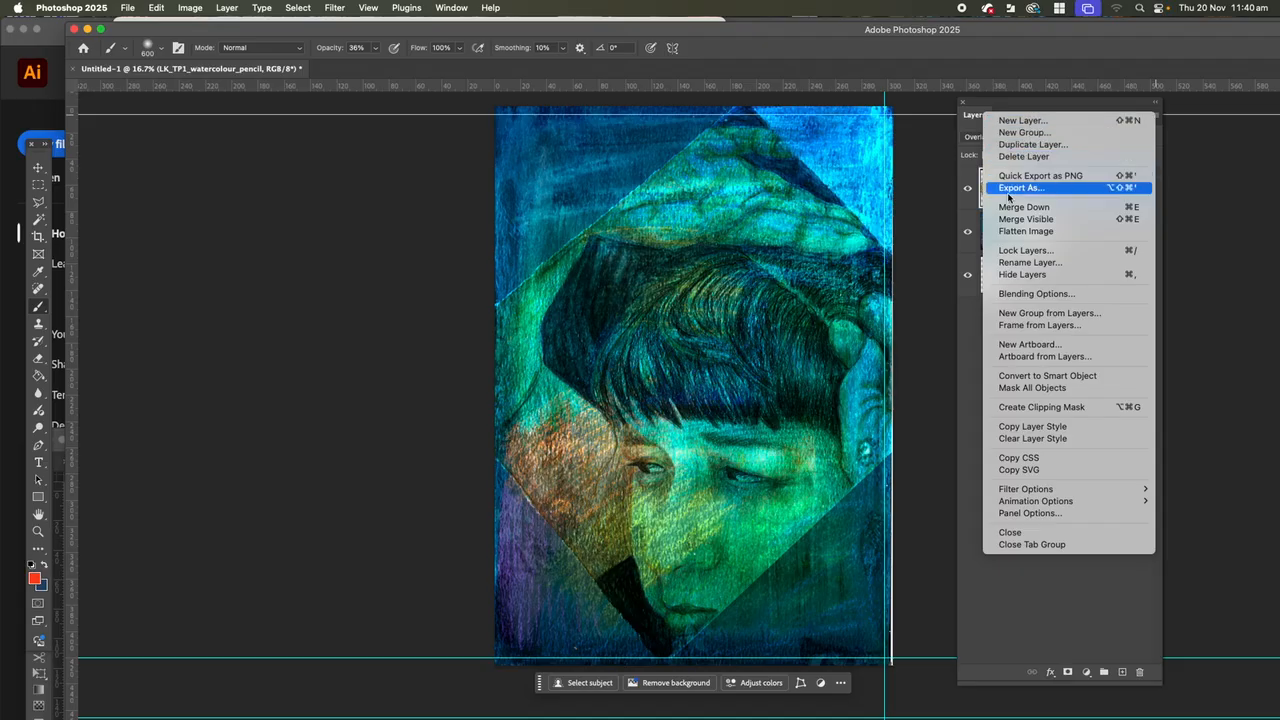
click(969, 394)
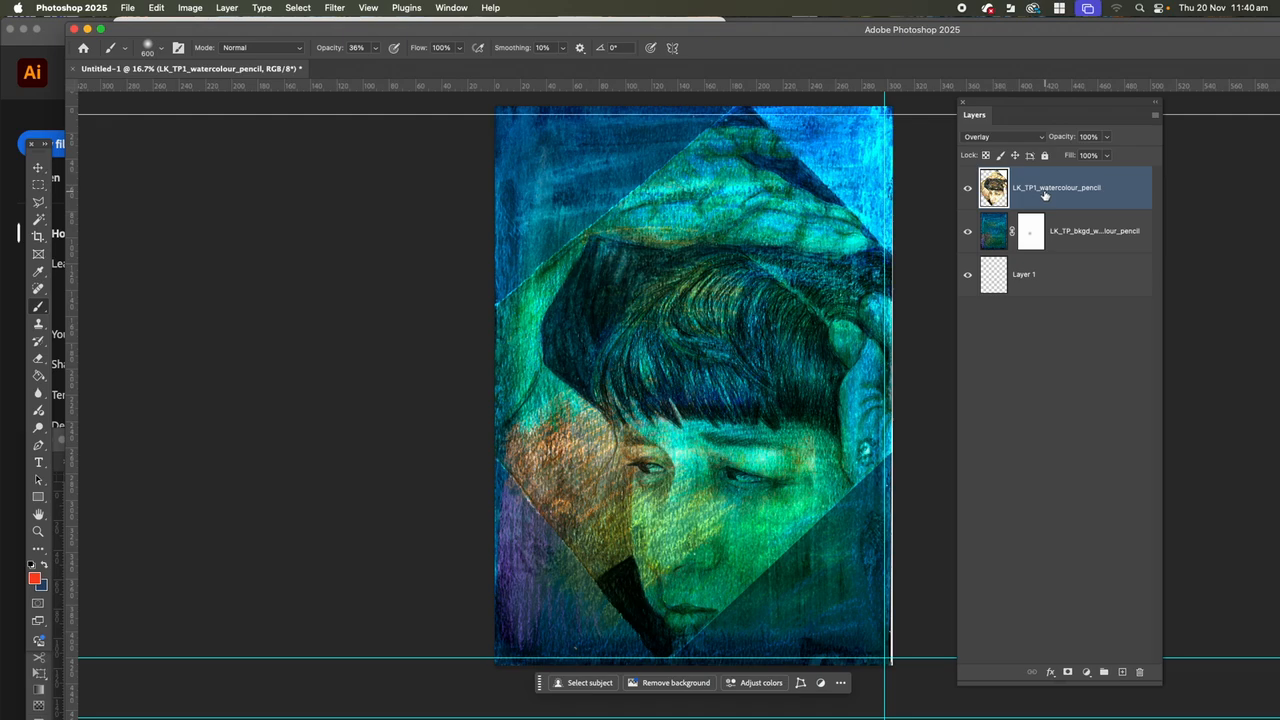
Preview other blend modes on the portrait layer and set its blend mode to Normal.
click(1043, 141)
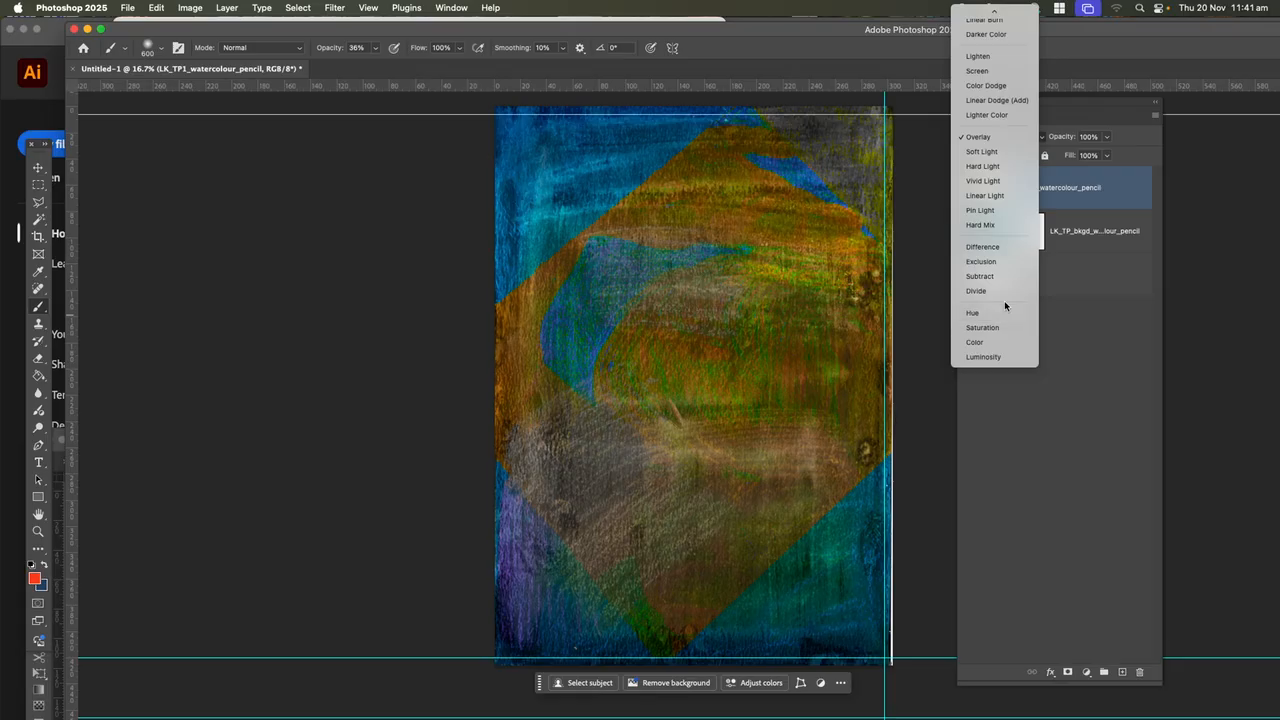
click(1144, 147)
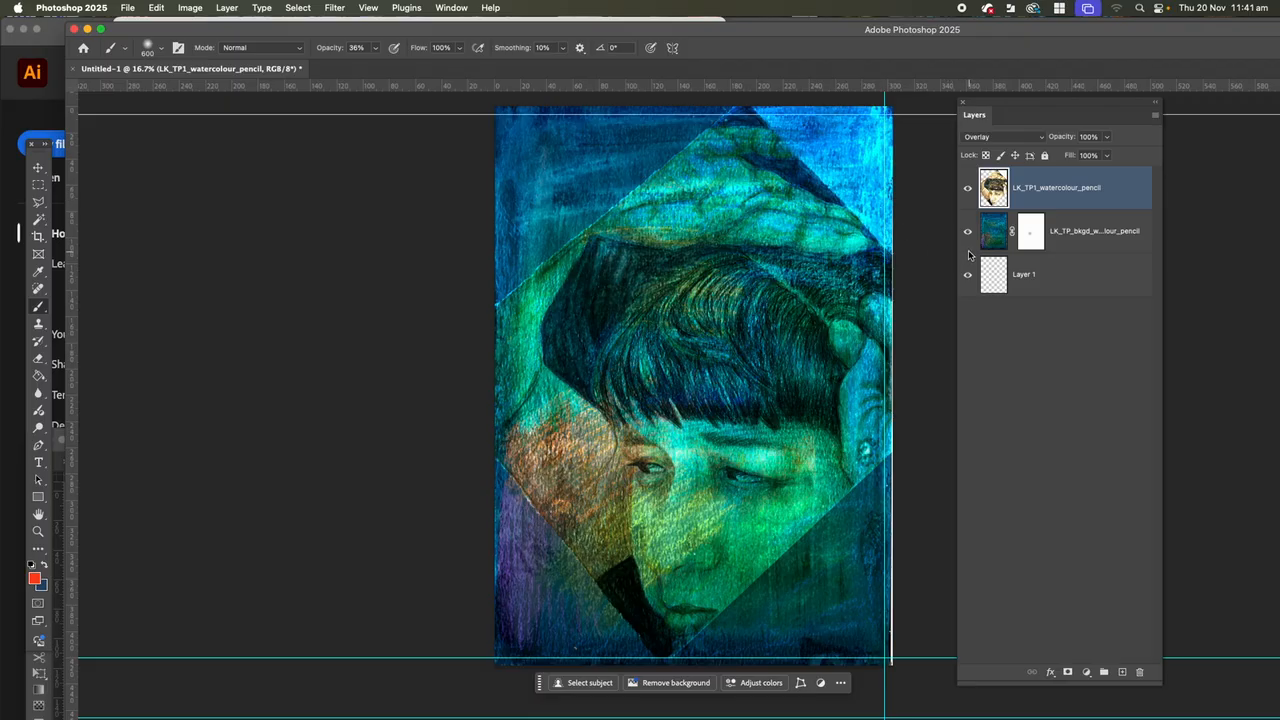
click(1005, 140)
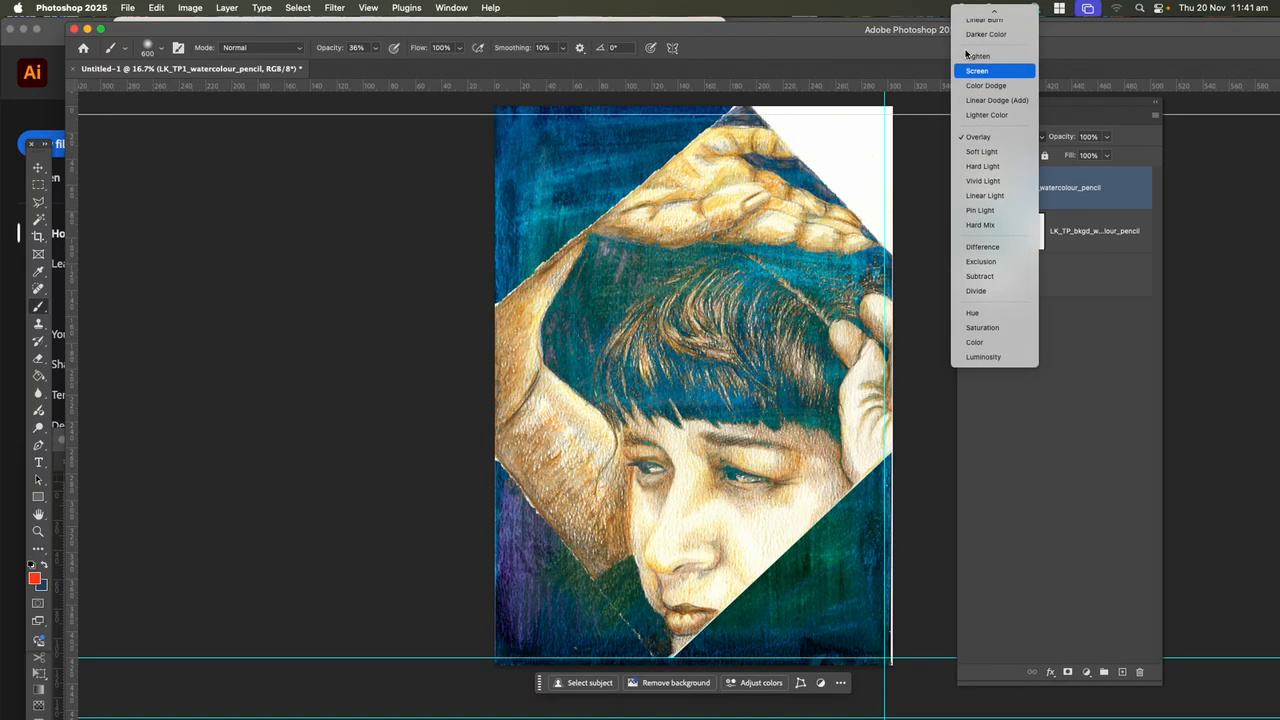
click(963, 14)
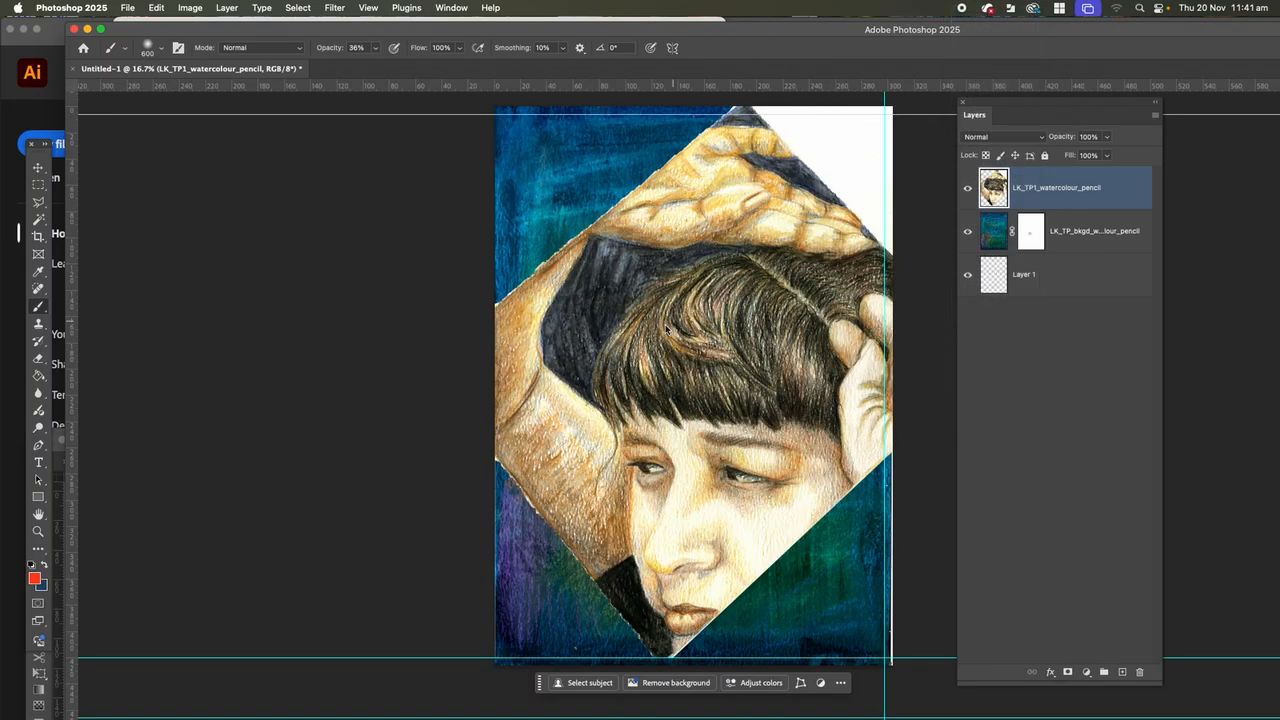
Fully desaturate the portrait layer with a Hue/Saturation adjustment.
click(190, 7)
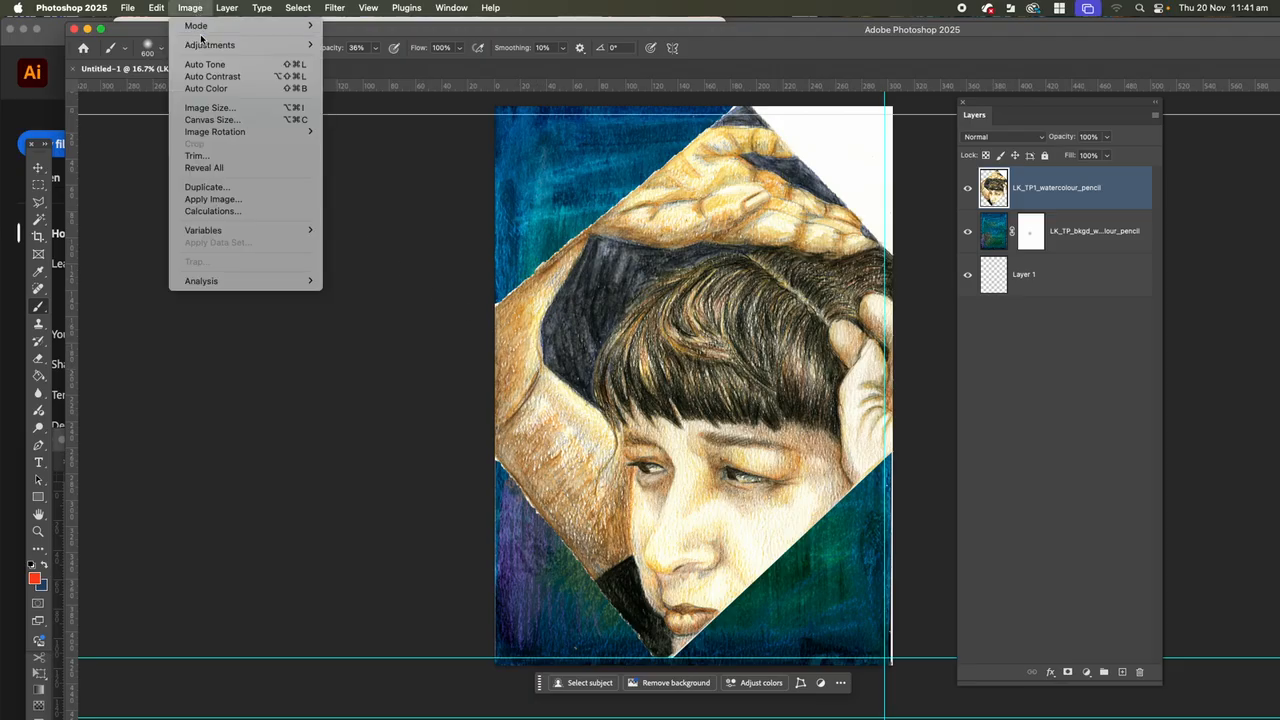
mouse_move(216, 50)
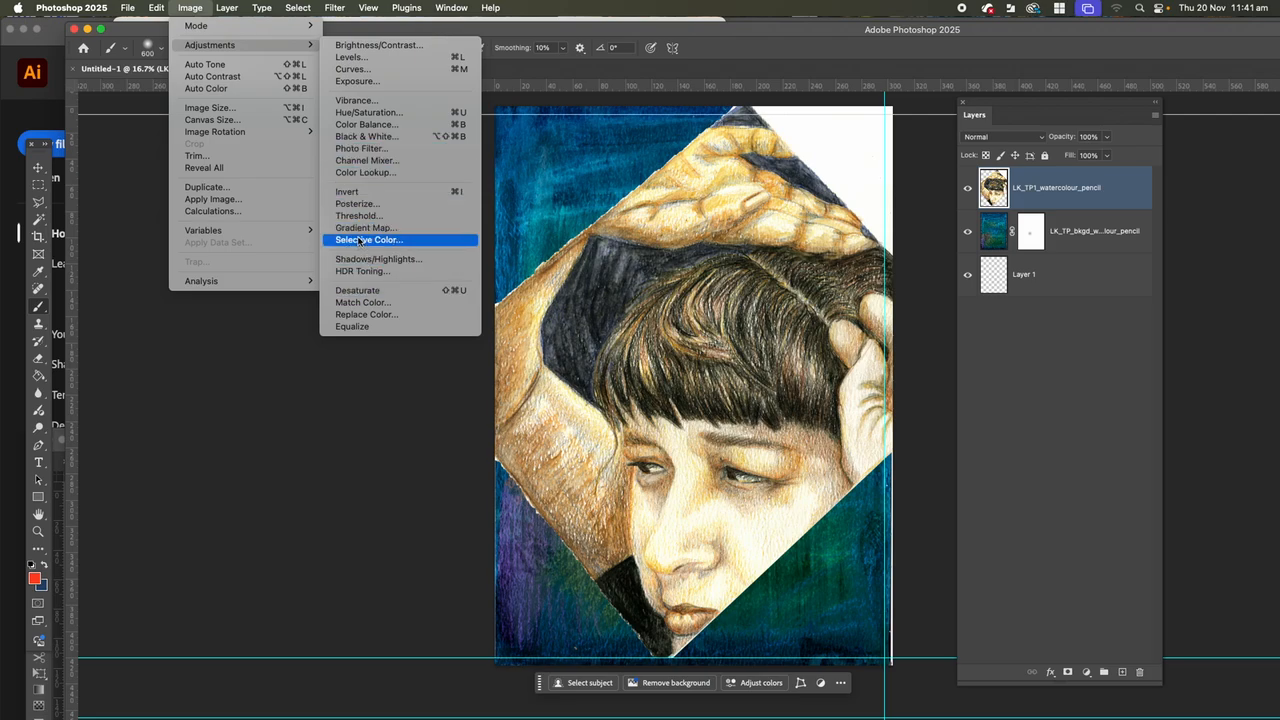
click(357, 113)
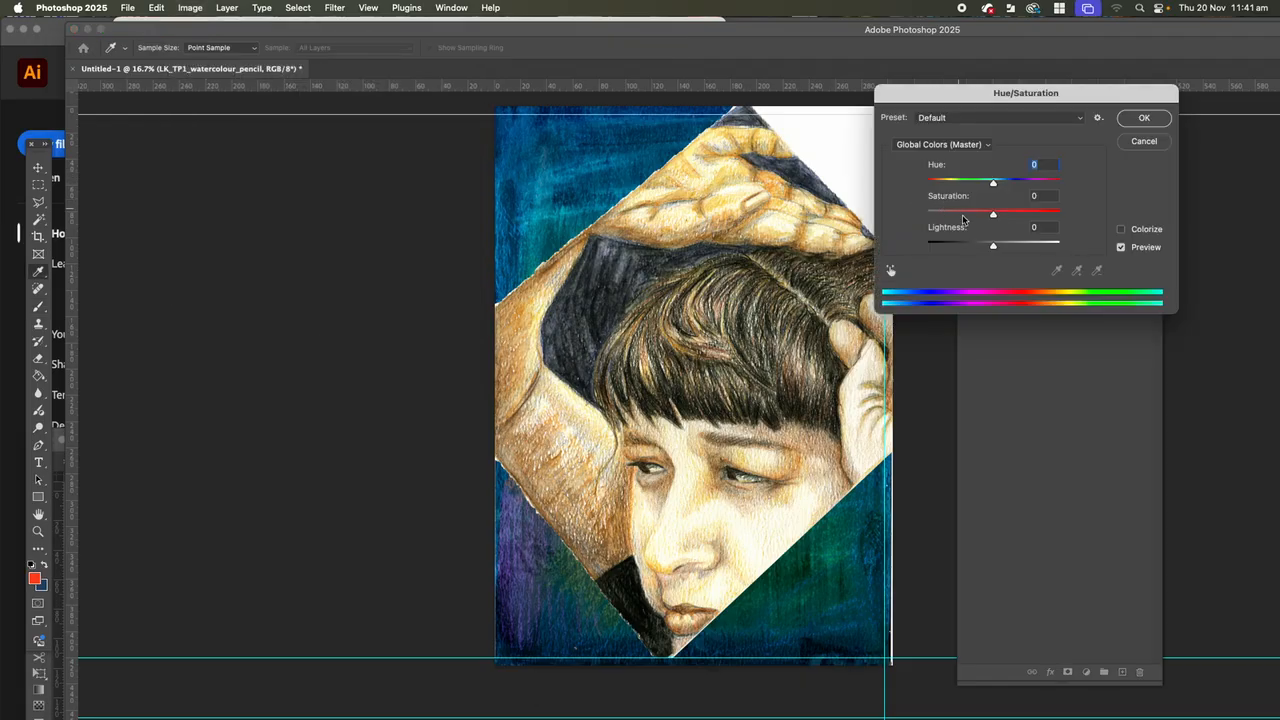
drag(993, 216, 937, 217)
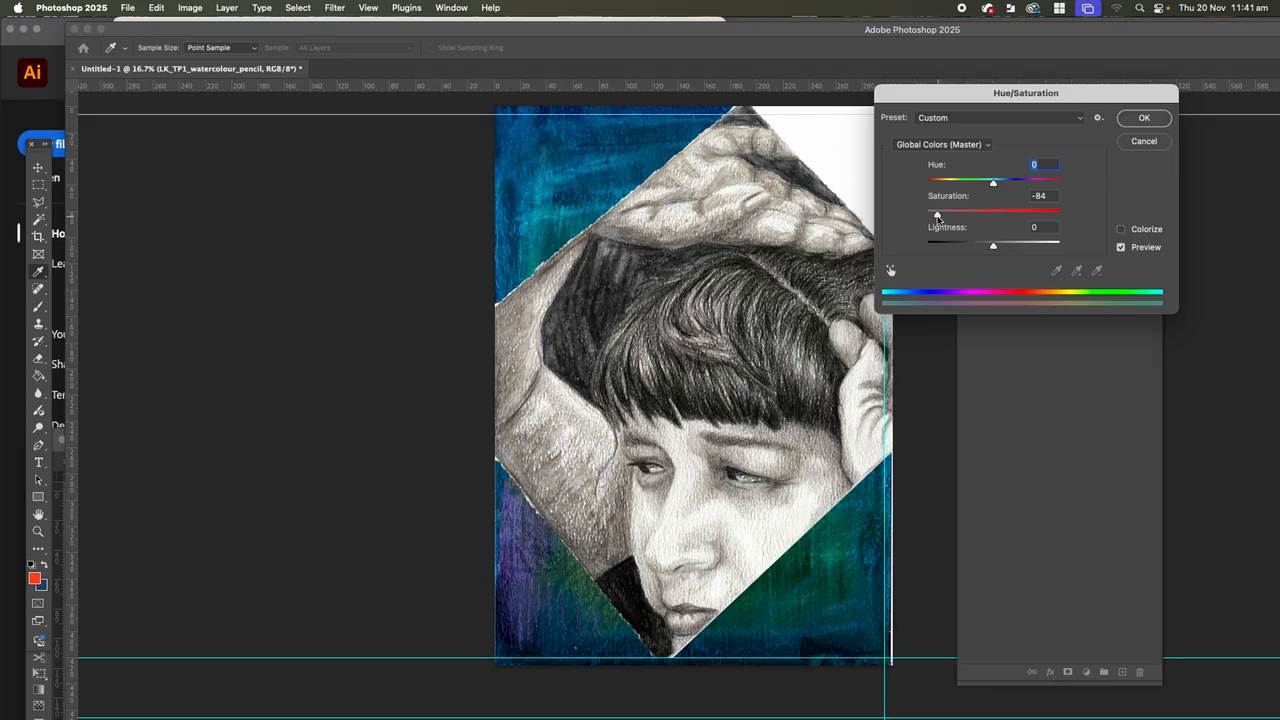
drag(937, 217, 926, 219)
click(1135, 118)
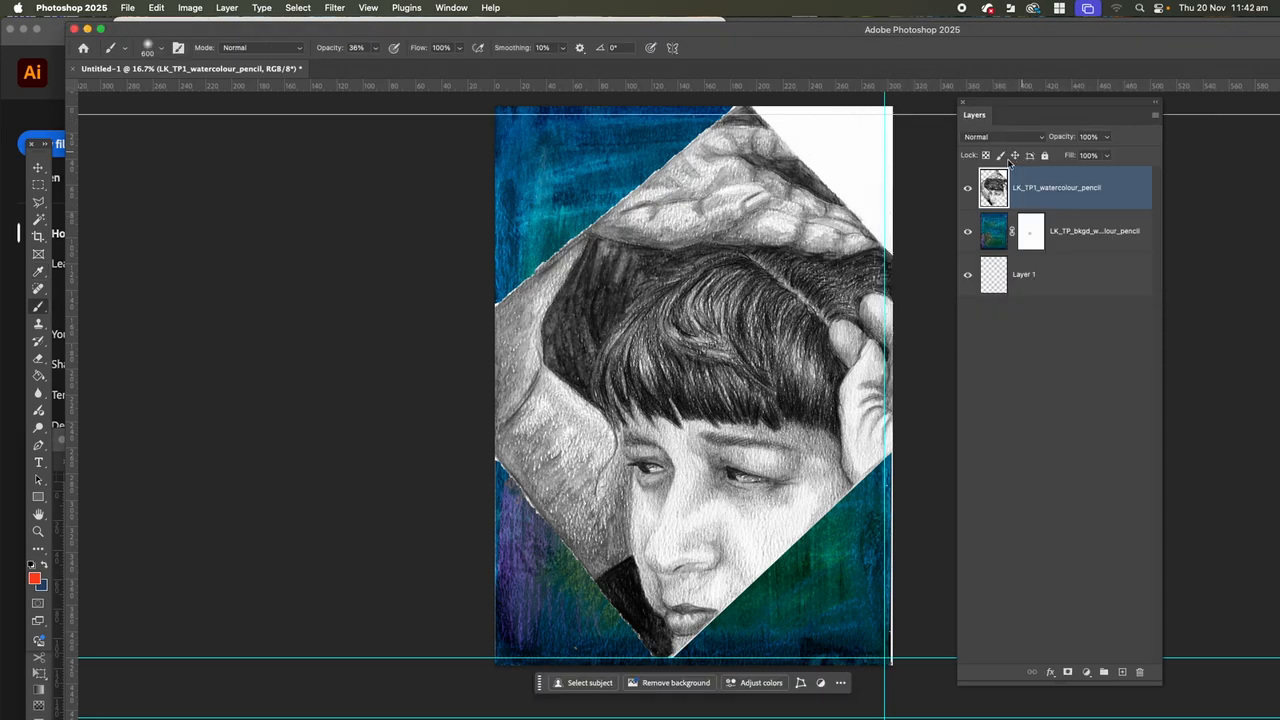
Add a layer mask to the portrait layer, brush black softly over the cheek and undo the last stroke.
click(1068, 672)
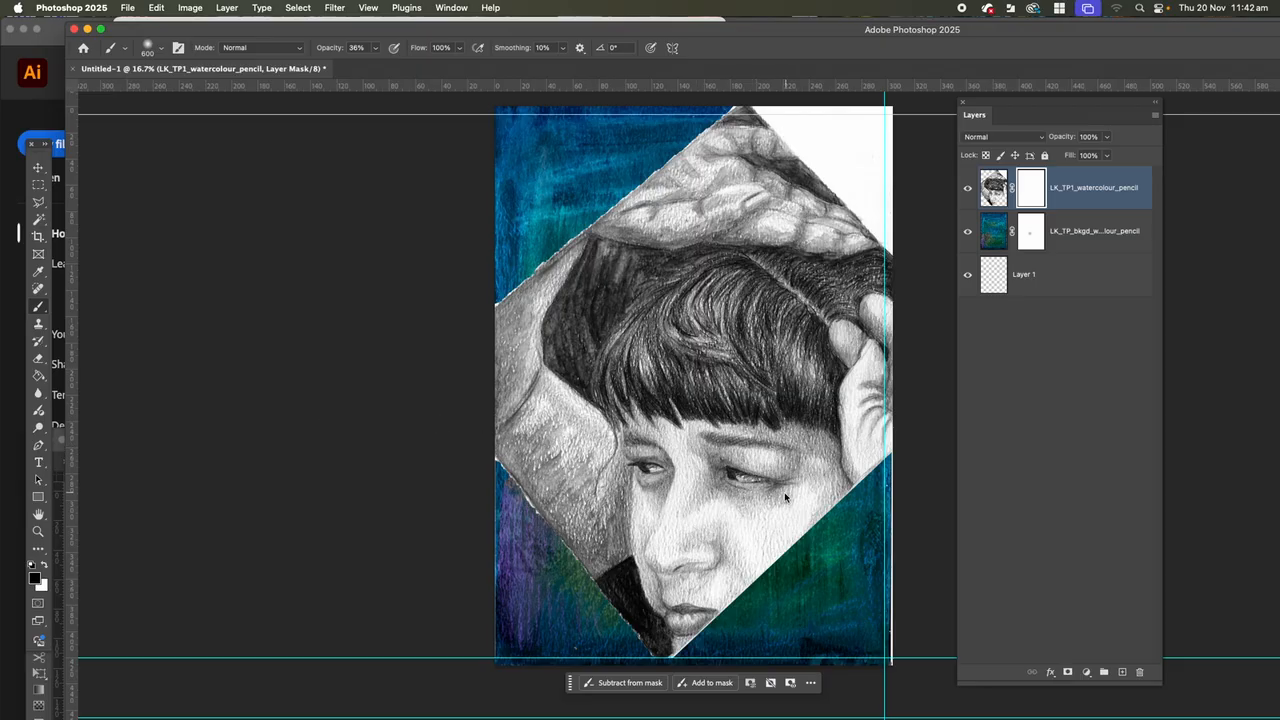
mouse_move(770, 510)
mouse_down()
mouse_move(749, 546)
mouse_move(749, 525)
mouse_move(731, 516)
mouse_move(784, 507)
mouse_move(800, 488)
mouse_move(740, 548)
mouse_move(747, 513)
mouse_up()
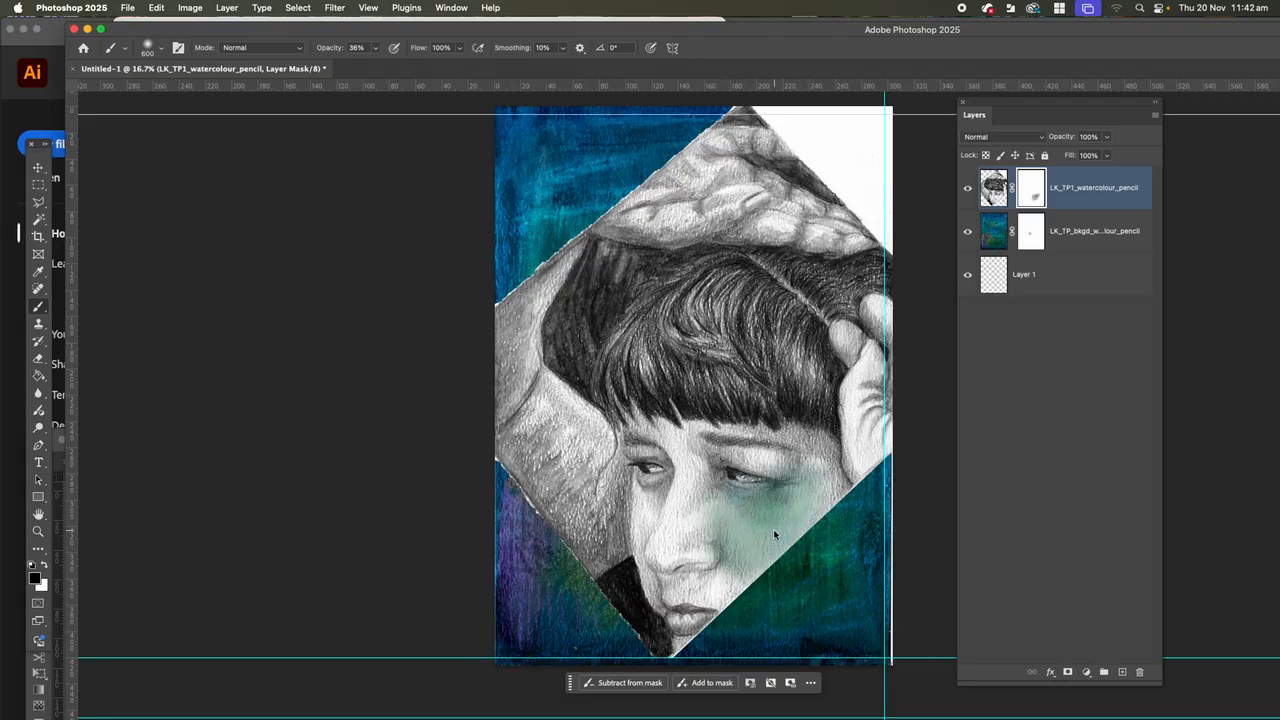
key(super+z)
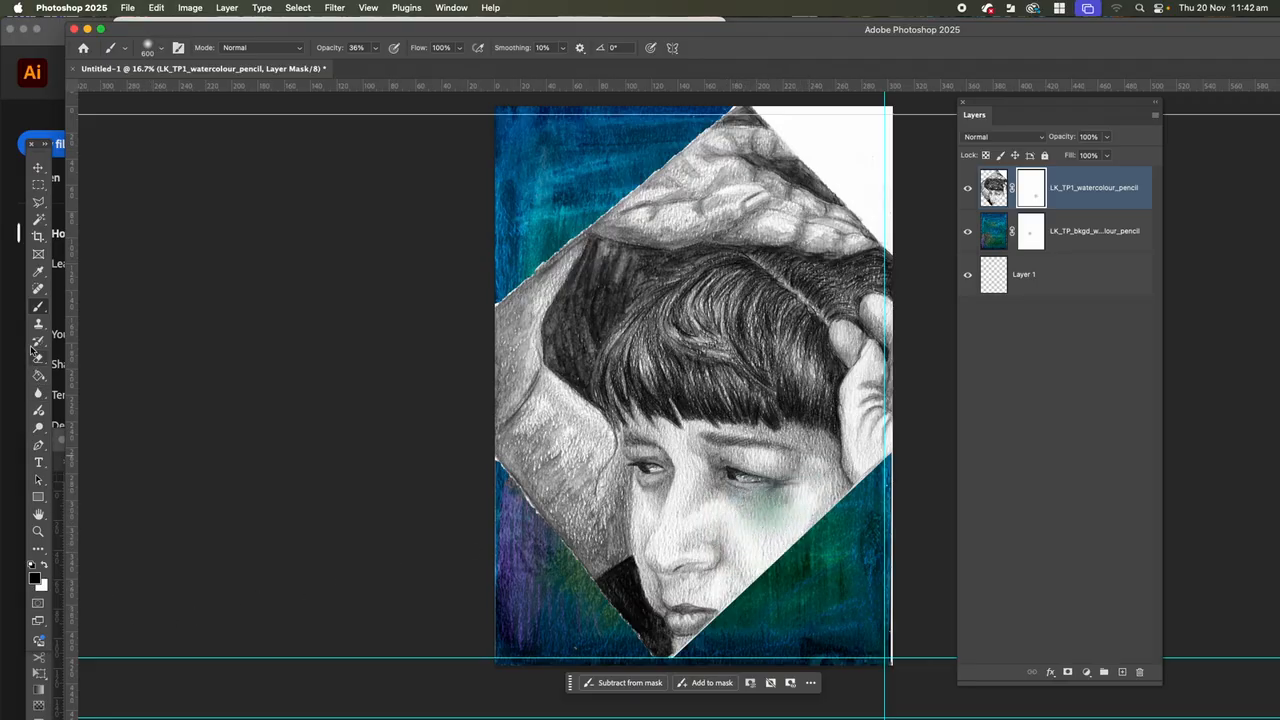
Create a new layer above the portrait and paint soft red blush (e04625) over both cheeks.
click(993, 190)
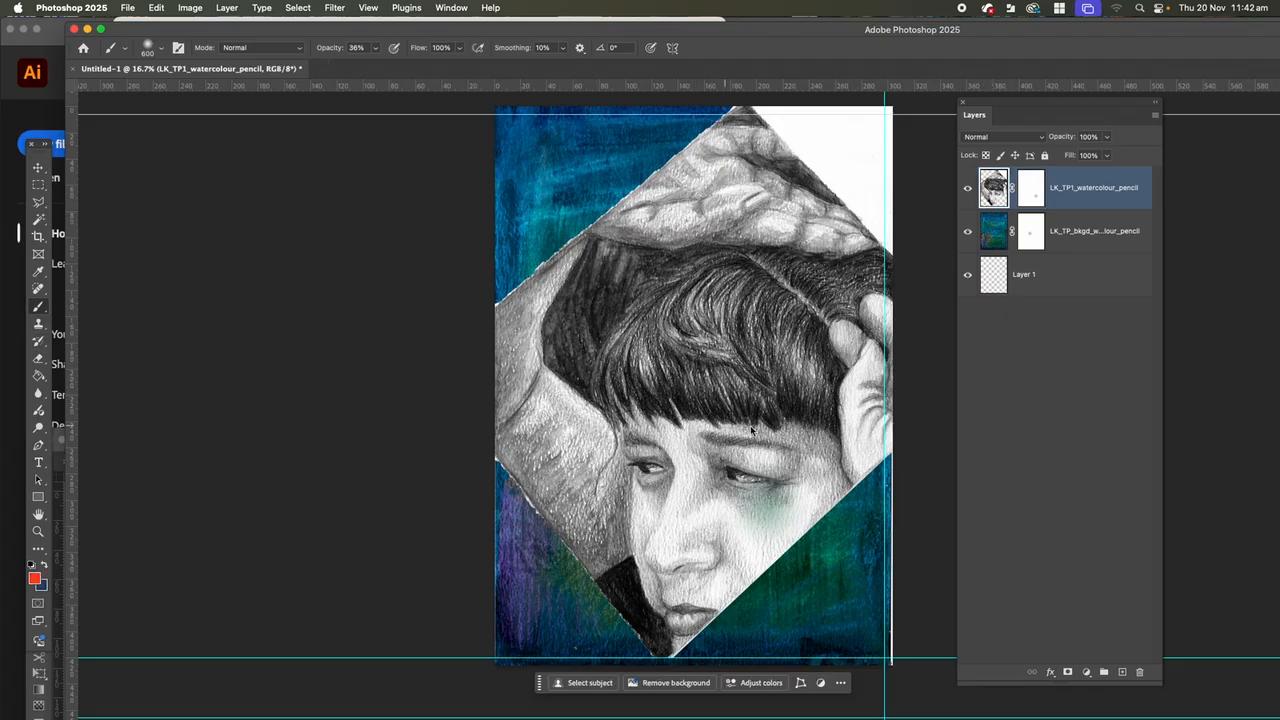
click(1122, 672)
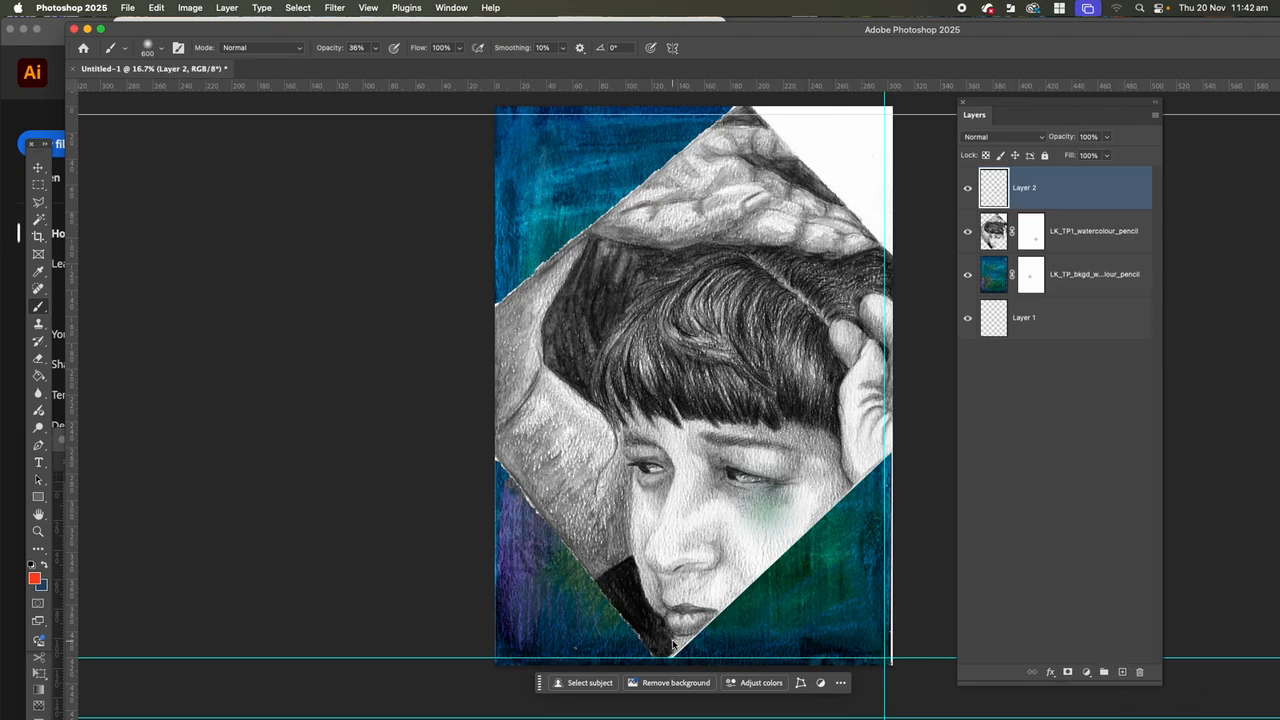
click(34, 580)
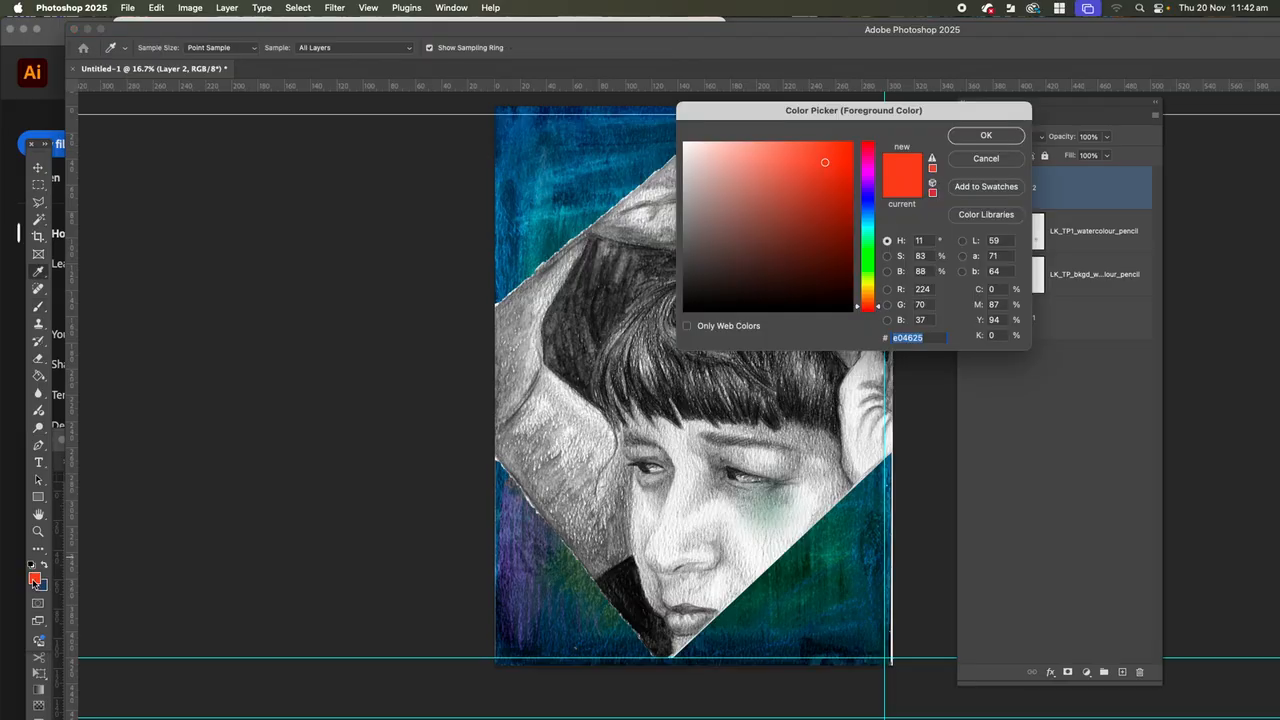
click(986, 137)
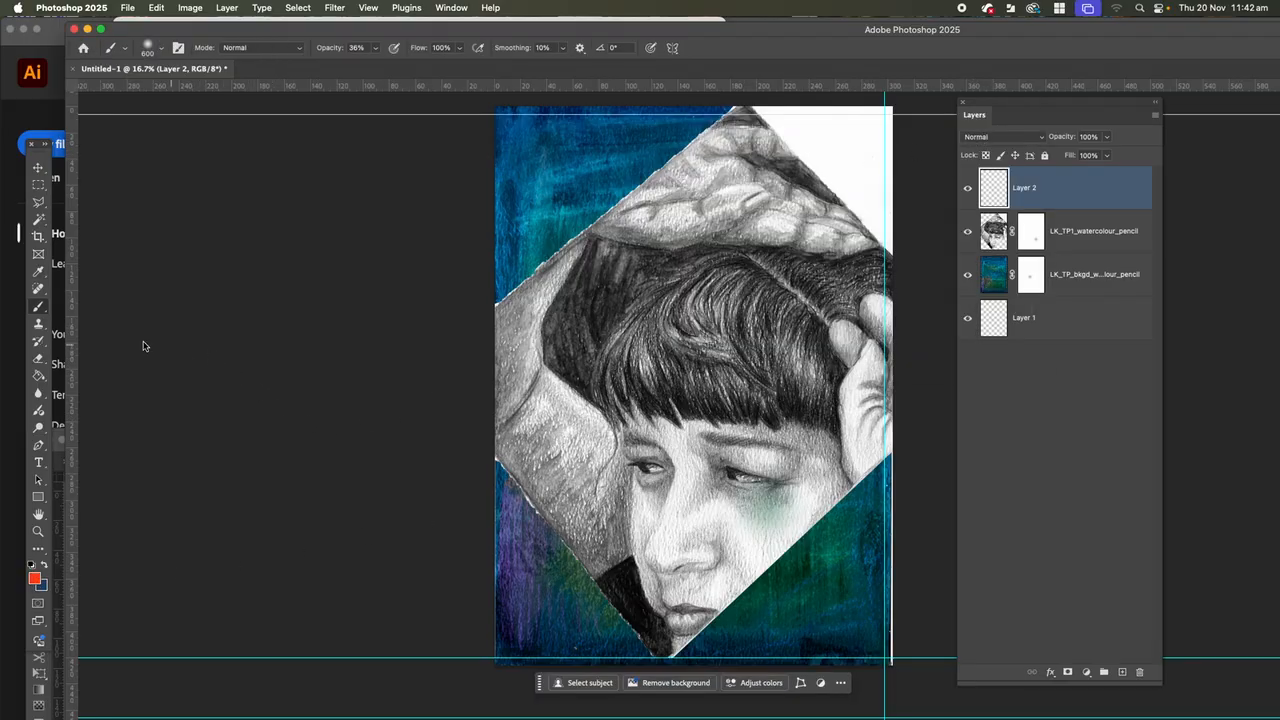
click(737, 538)
mouse_move(737, 538)
mouse_down()
mouse_move(731, 523)
mouse_move(763, 529)
mouse_move(745, 530)
mouse_up()
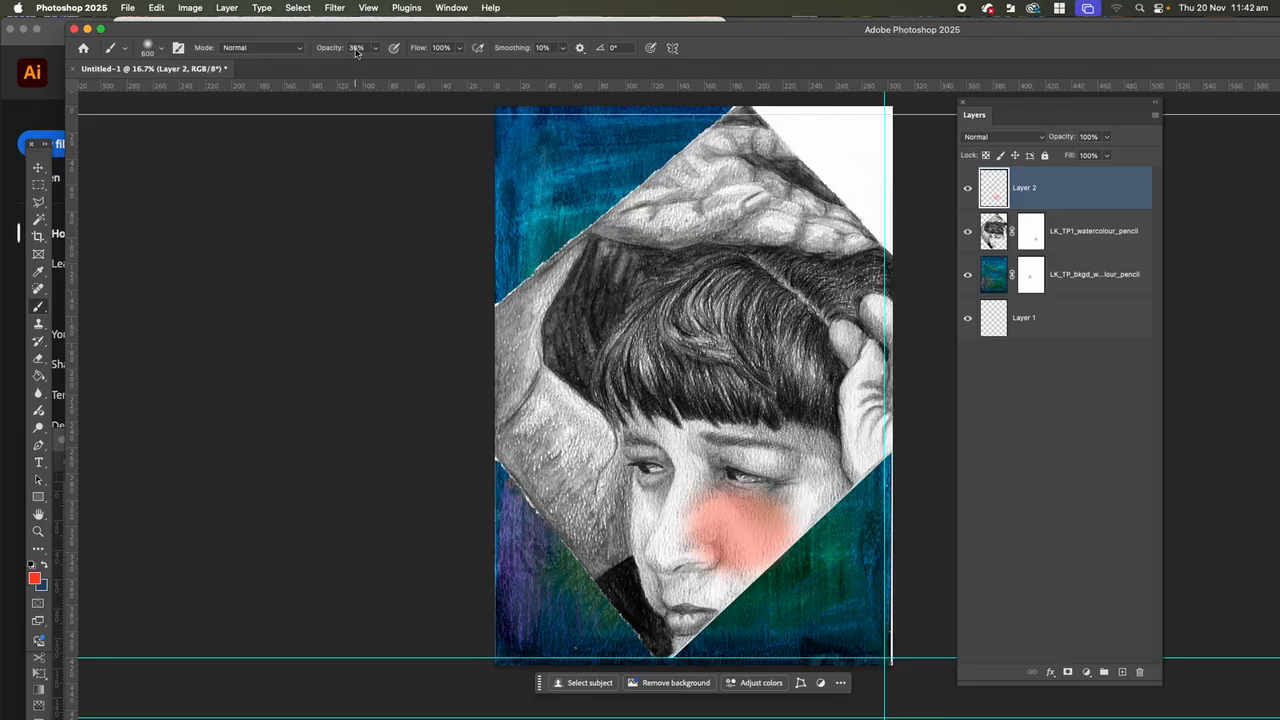
drag(616, 509, 636, 510)
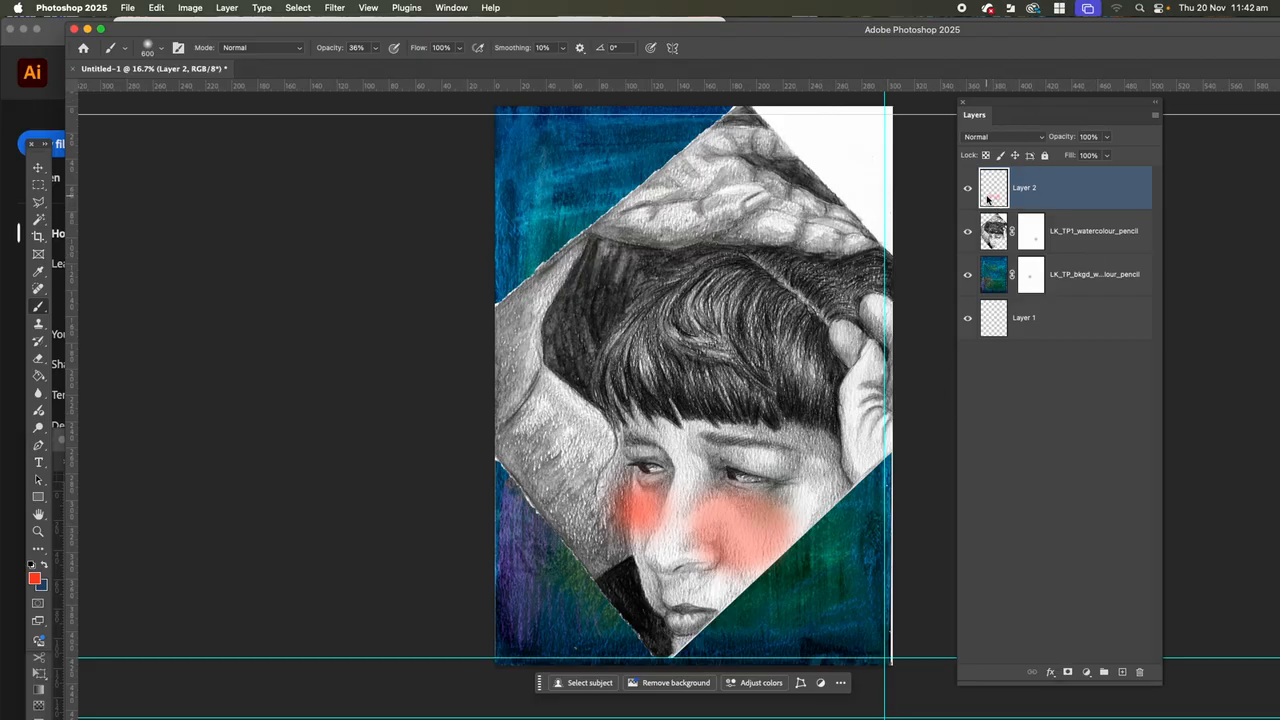
Toggle the blush layer's visibility to compare, and set its blend mode to Color.
click(967, 190)
click(968, 190)
click(968, 190)
click(969, 190)
click(1040, 137)
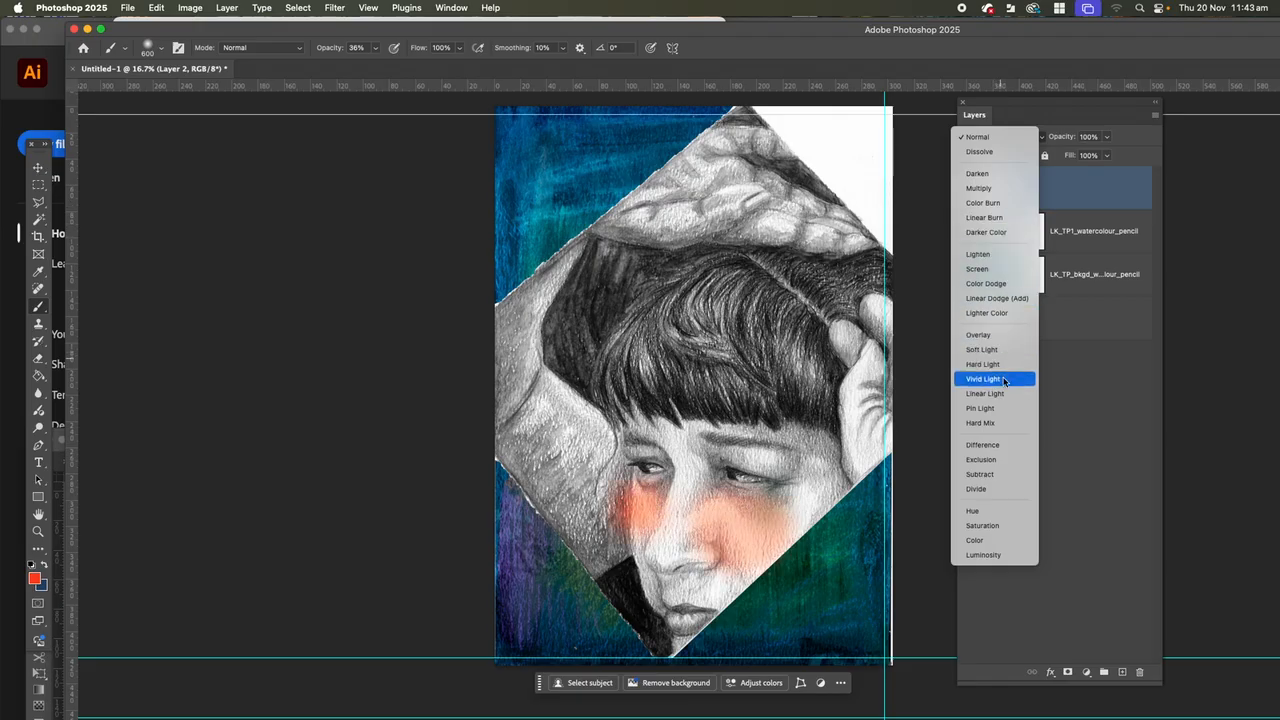
click(1010, 539)
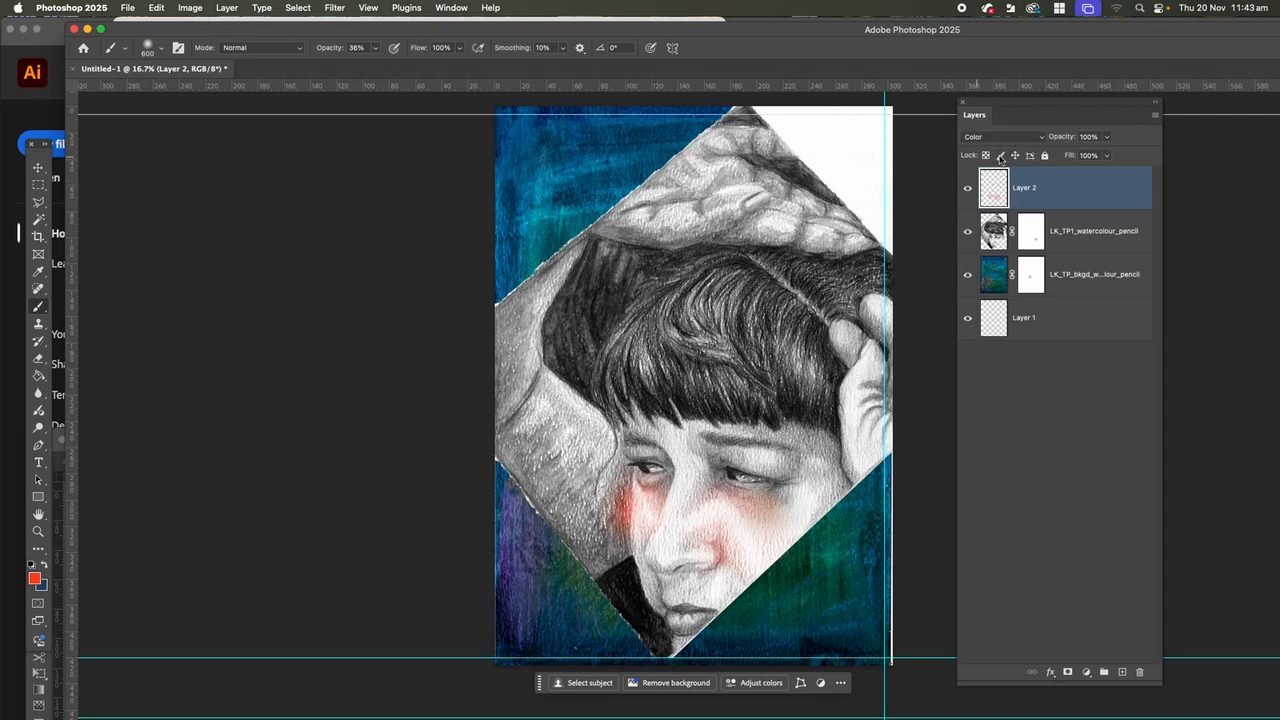
Lower the brush opacity to 24%, then hide and delete the blush layer.
click(378, 52)
mouse_move(376, 66)
mouse_down()
mouse_move(424, 68)
mouse_move(366, 68)
mouse_up()
click(967, 189)
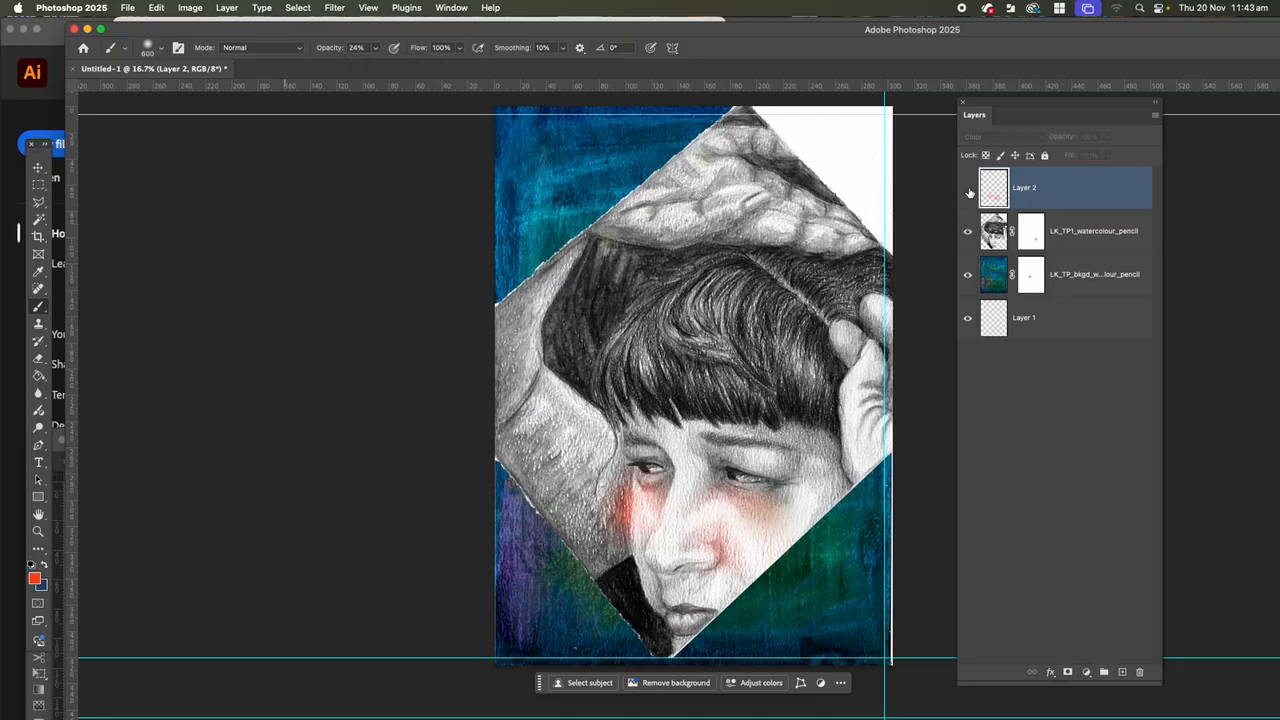
click(1139, 672)
click(640, 253)
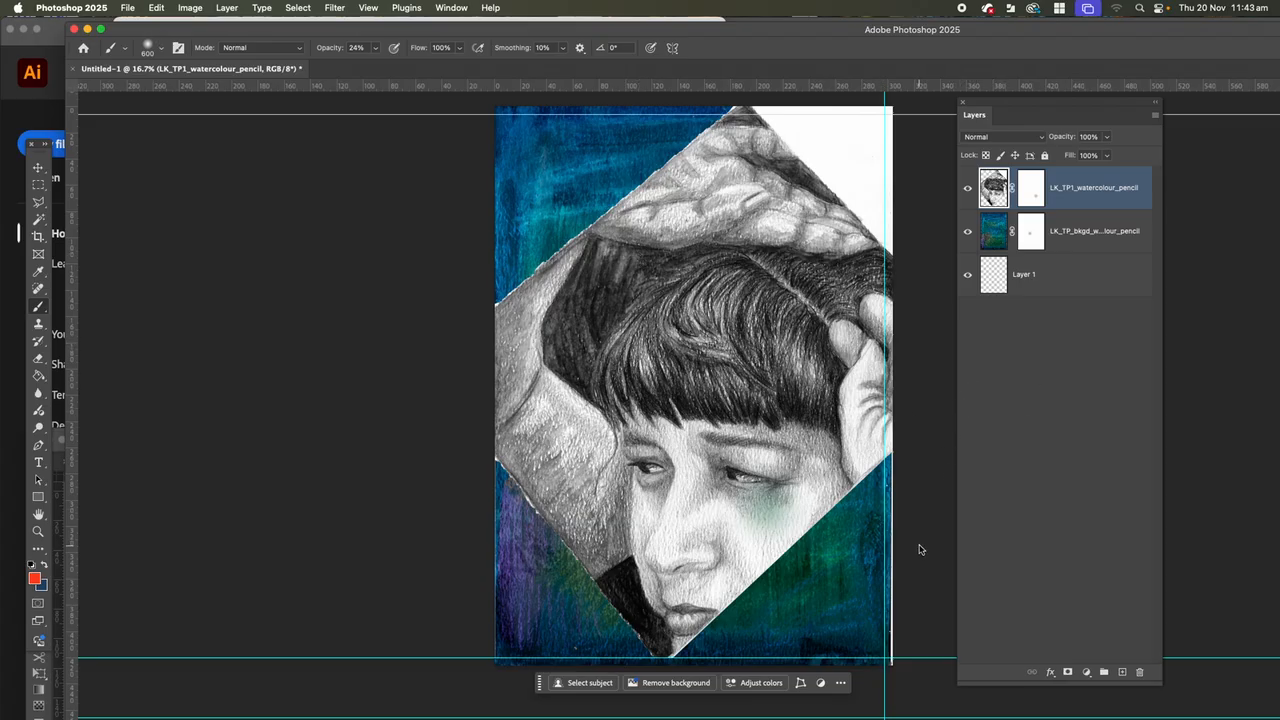
mouse_move(125, 710)
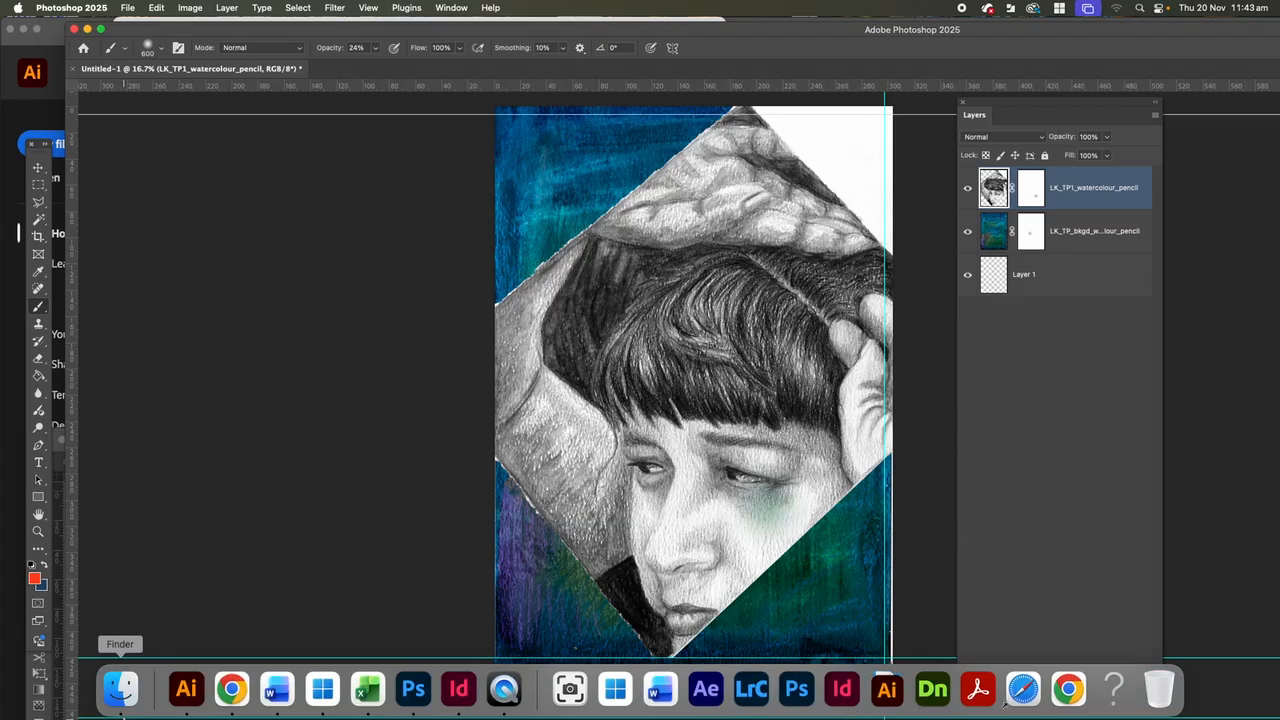
click(117, 700)
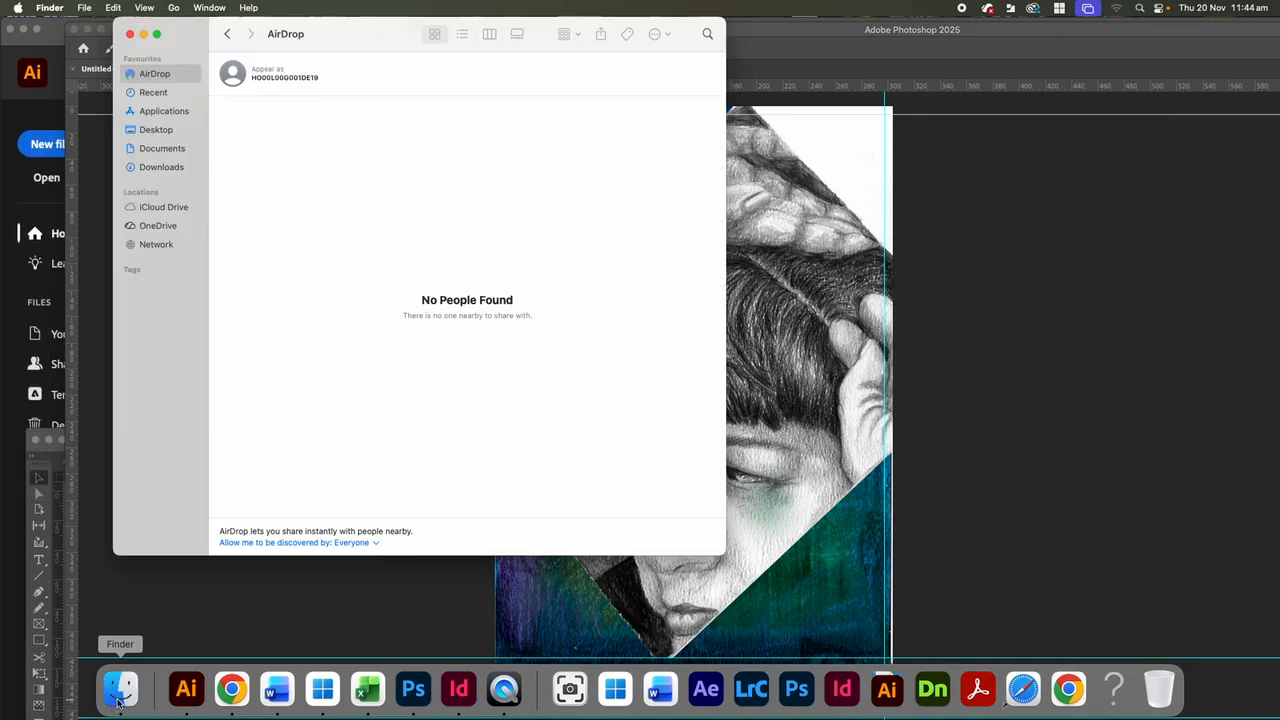
click(129, 34)
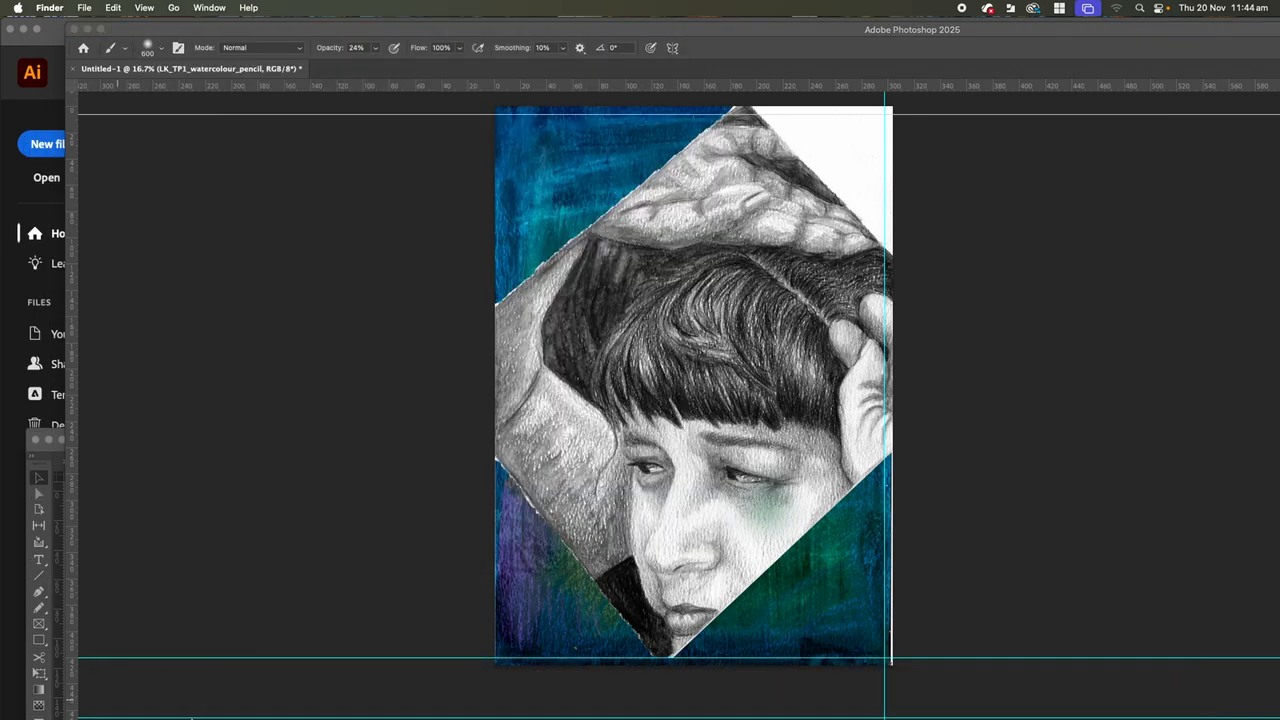
mouse_move(185, 712)
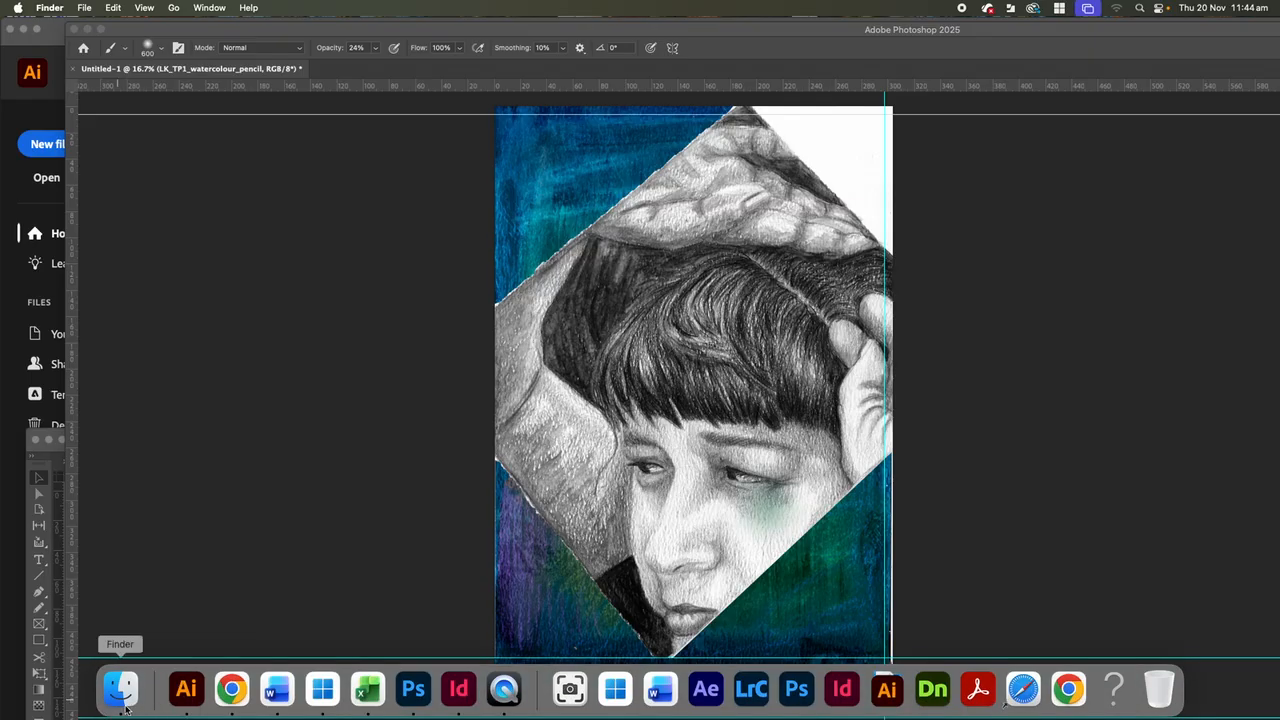
Place LK_TP_acrylic.pdf from the Downloads folder as a linked file in the artwork.
drag(849, 23, 787, 18)
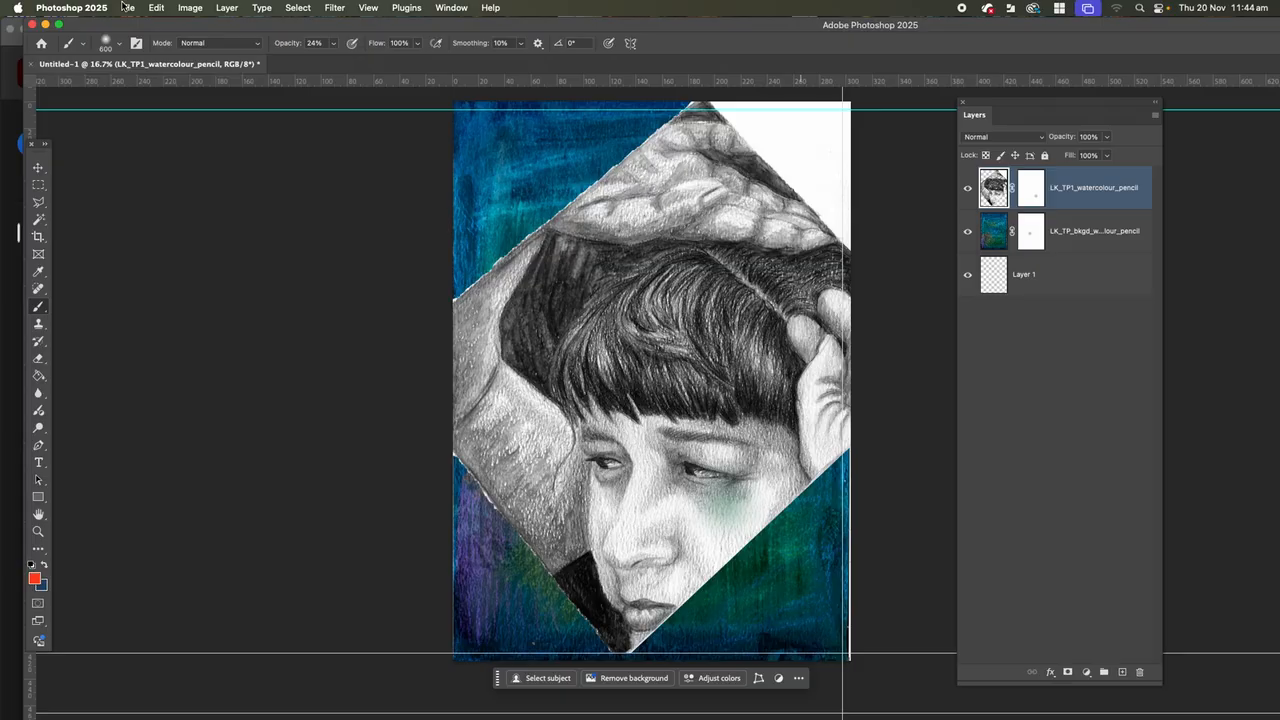
click(127, 7)
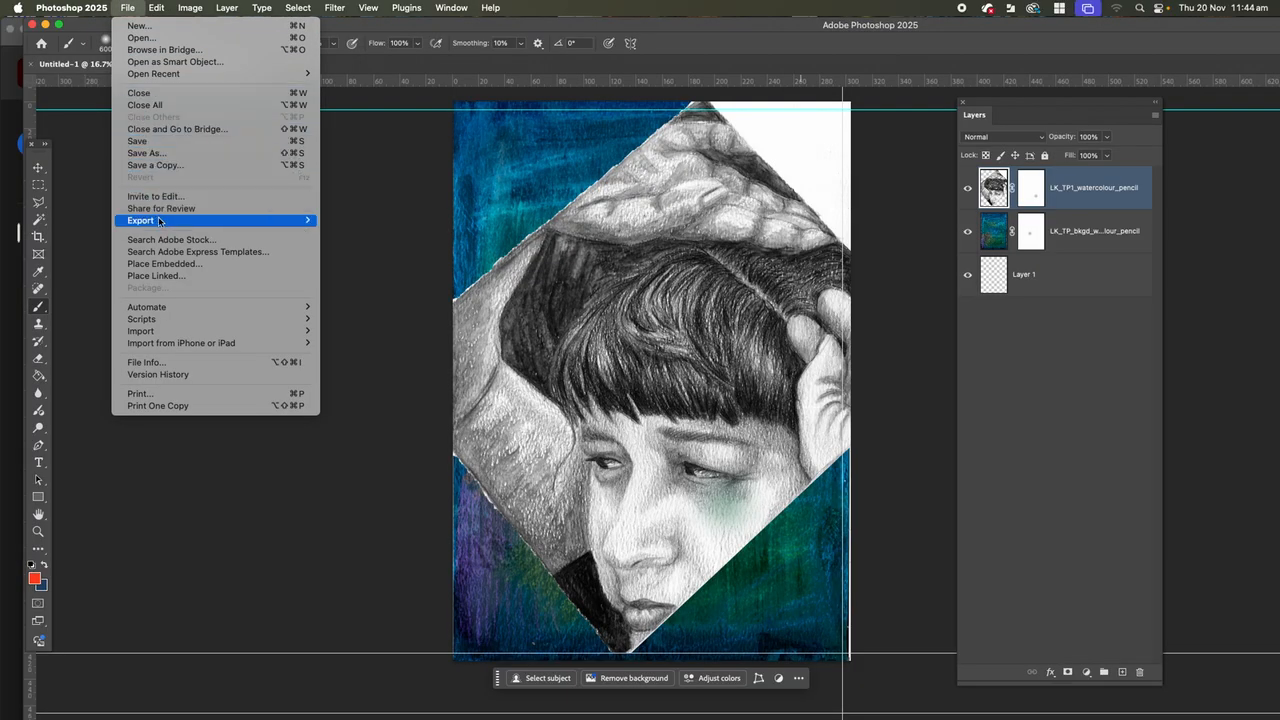
click(164, 279)
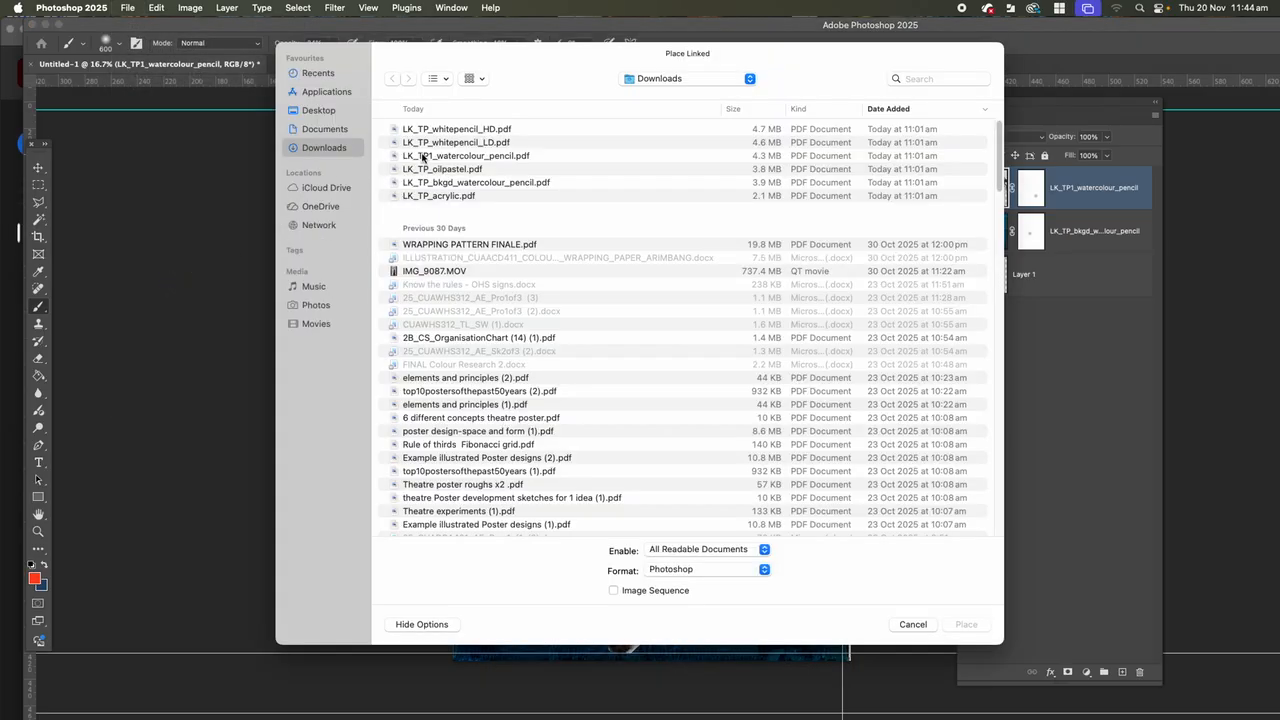
click(424, 157)
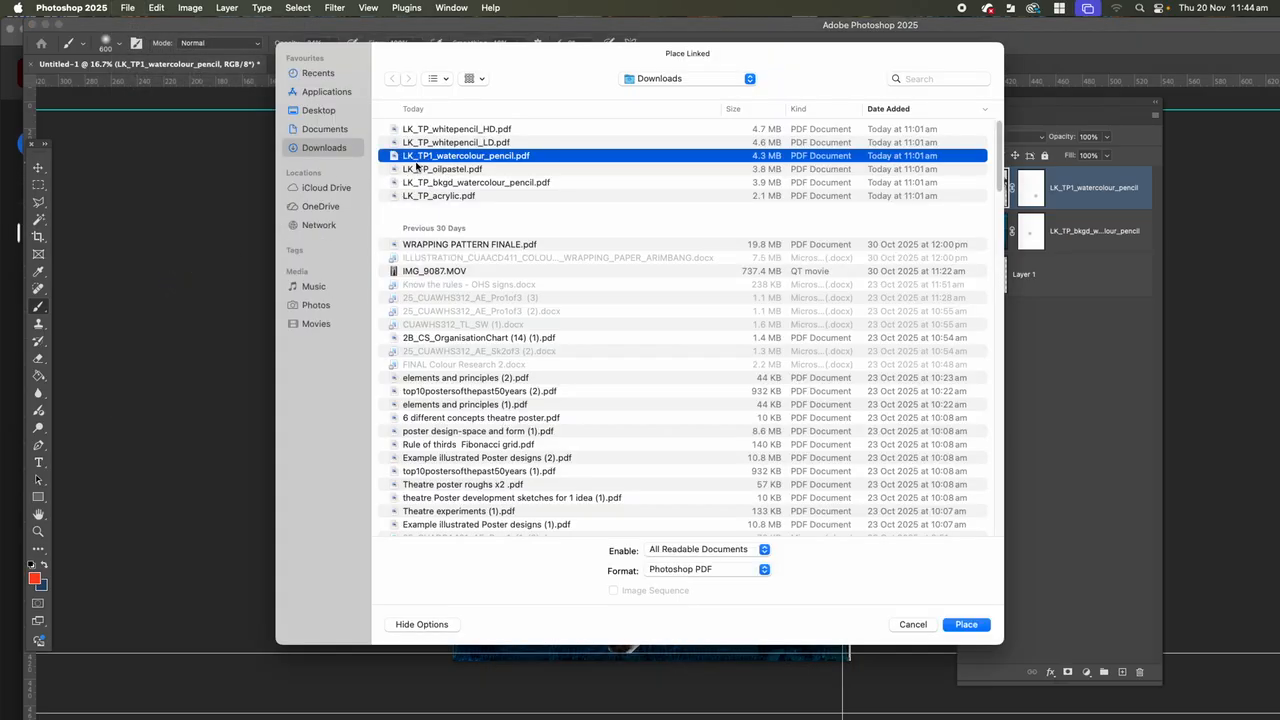
click(420, 143)
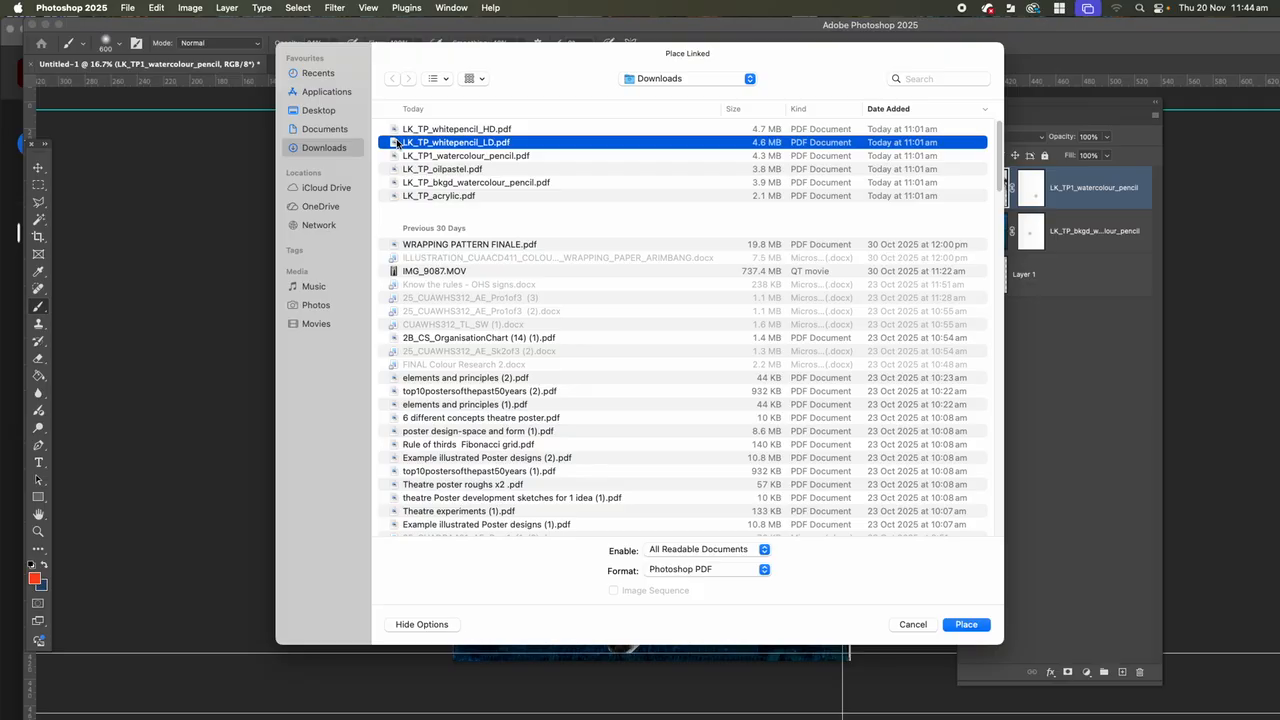
click(425, 200)
click(966, 625)
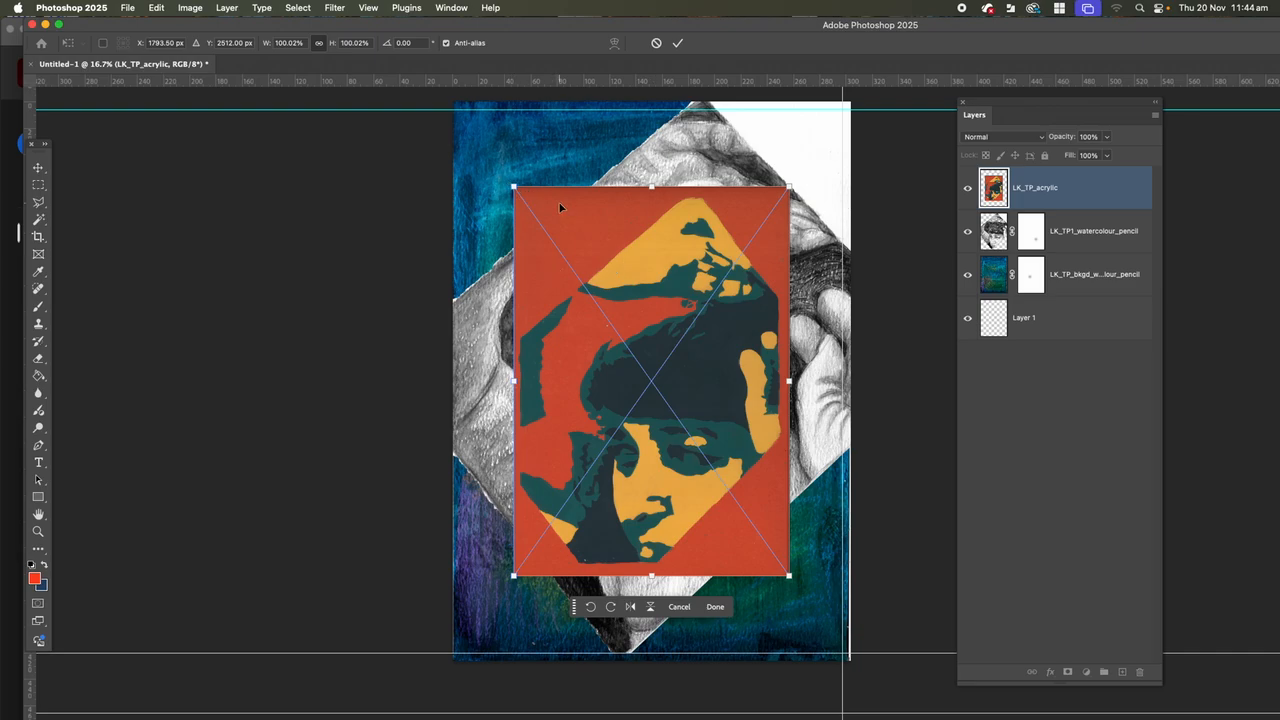
Scale the placed acrylic artwork to about 143% and position it so it covers the page.
key(super+minus)
scroll(636, 268, down, 2)
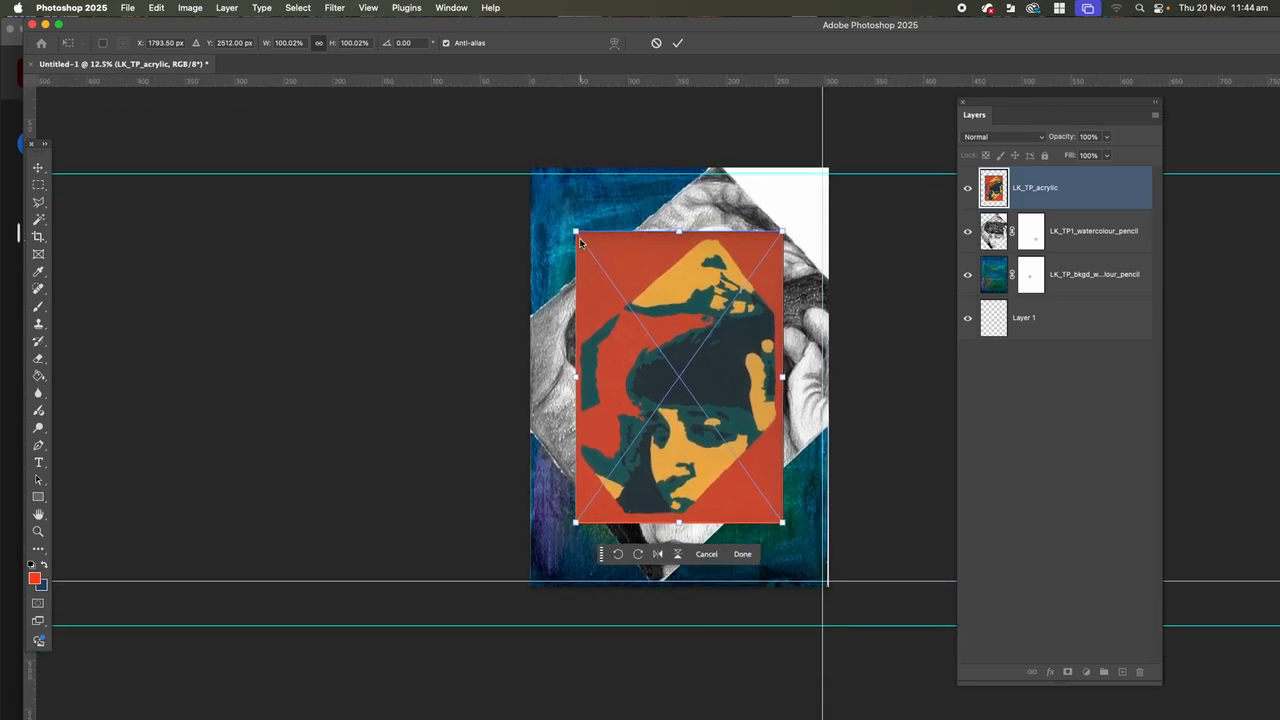
drag(575, 231, 532, 167)
drag(779, 521, 827, 587)
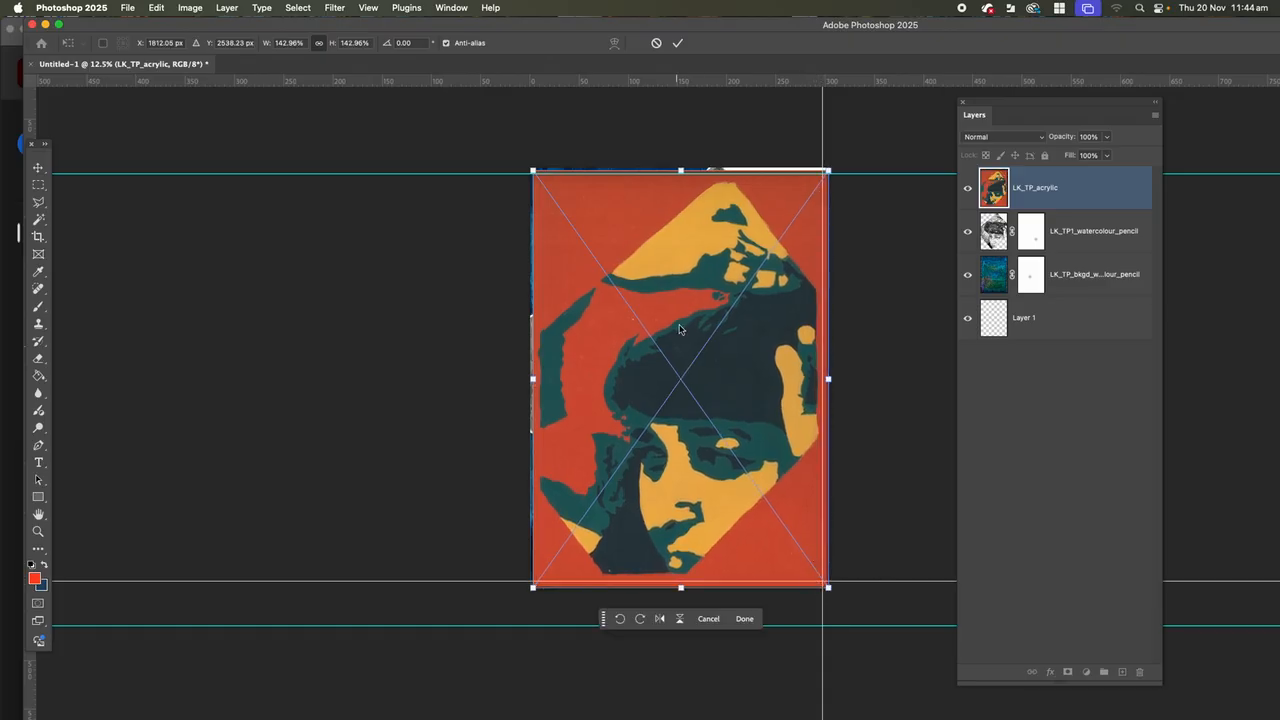
drag(703, 354, 701, 351)
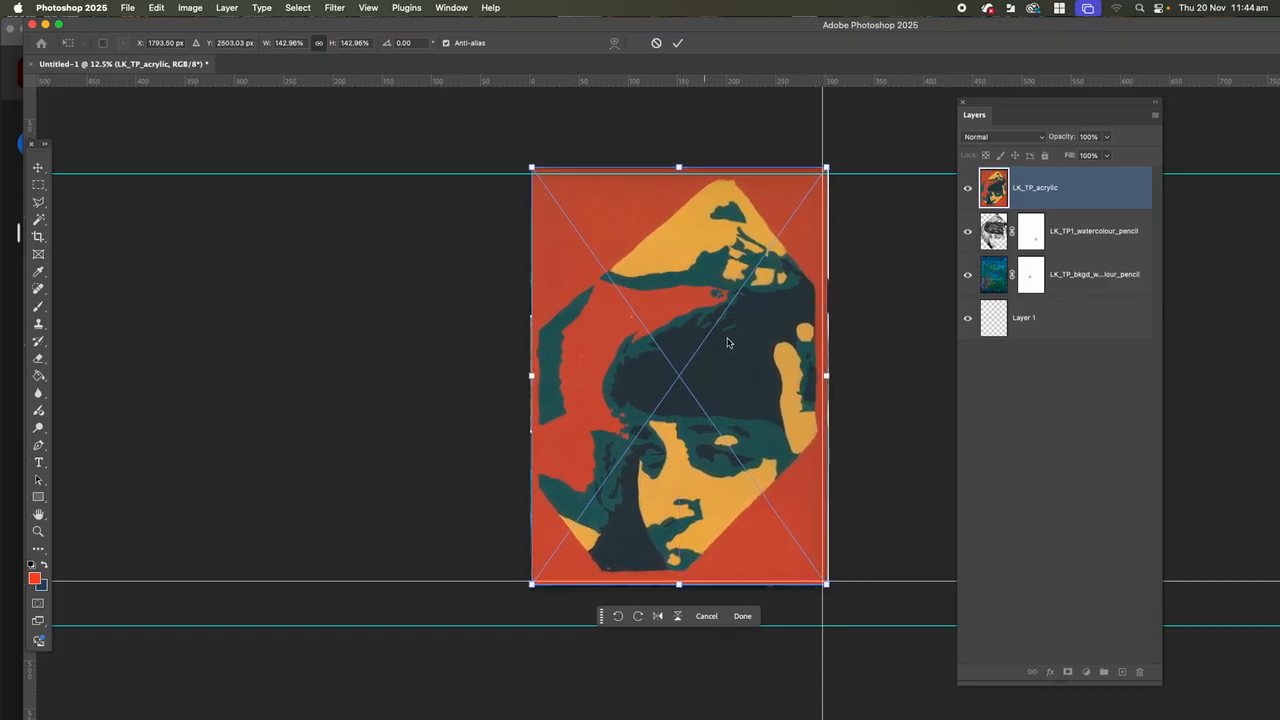
Lower the acrylic layer's opacity to 55% and align its face with the portrait beneath, scaling it to about 143.9%.
click(1109, 141)
drag(1106, 156, 1079, 156)
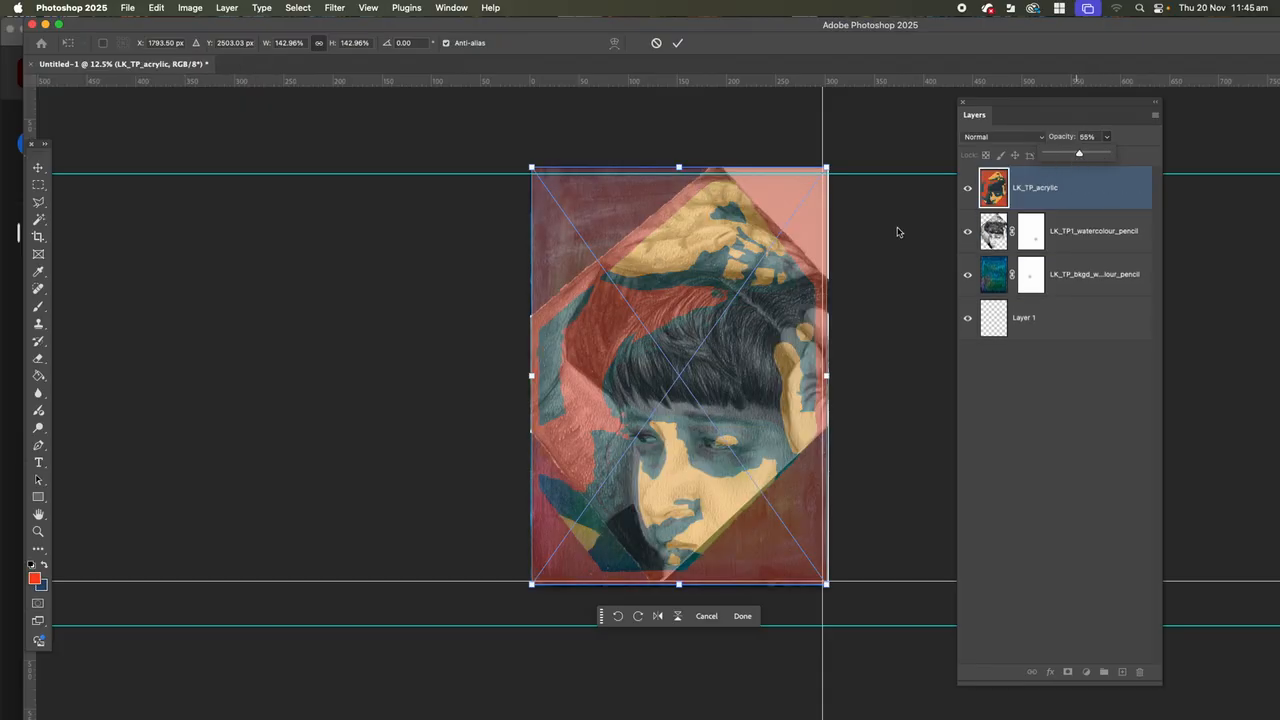
mouse_move(742, 447)
mouse_down()
mouse_move(750, 439)
mouse_move(737, 442)
mouse_up()
drag(525, 155, 525, 155)
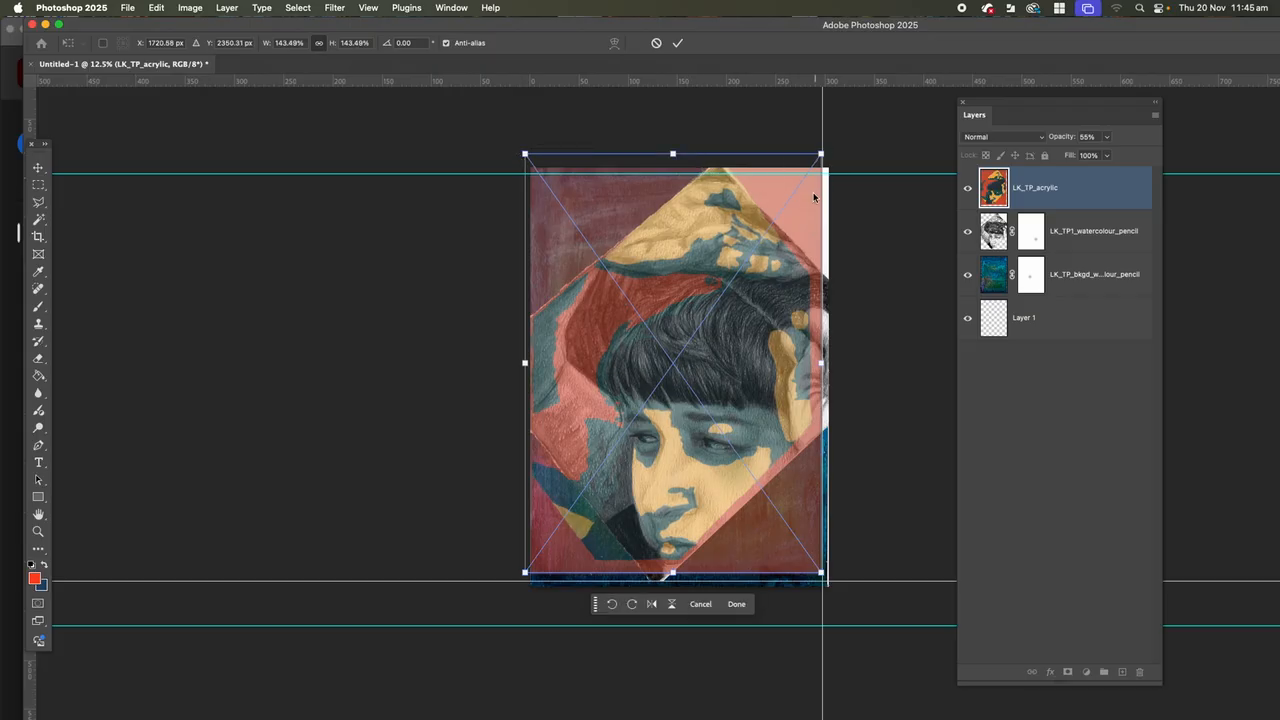
drag(822, 364, 822, 363)
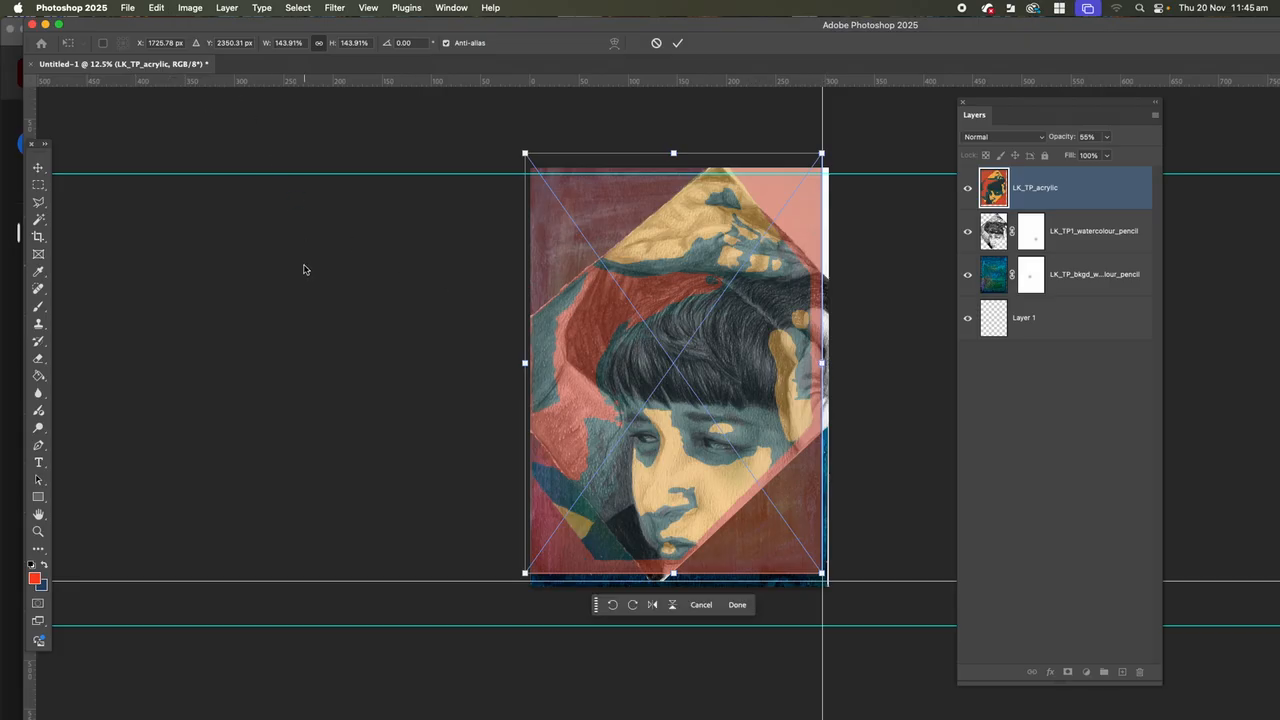
key(b)
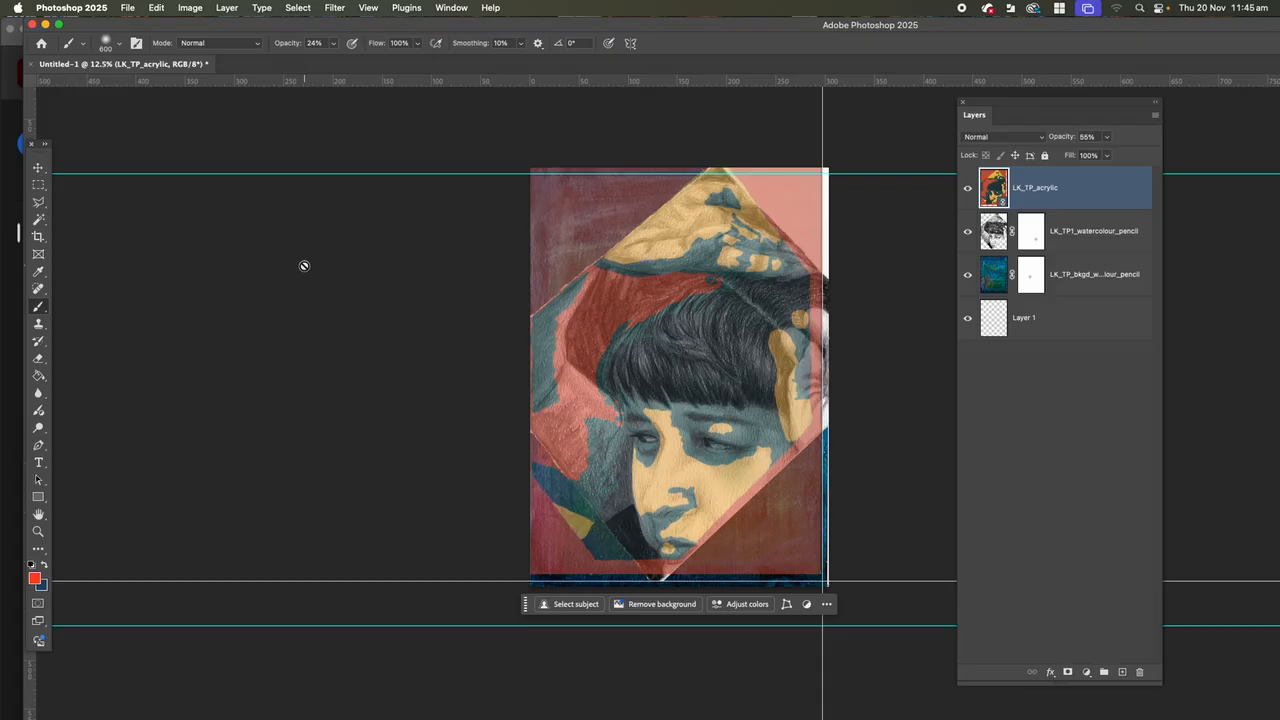
Rasterize the acrylic smart object.
click(225, 8)
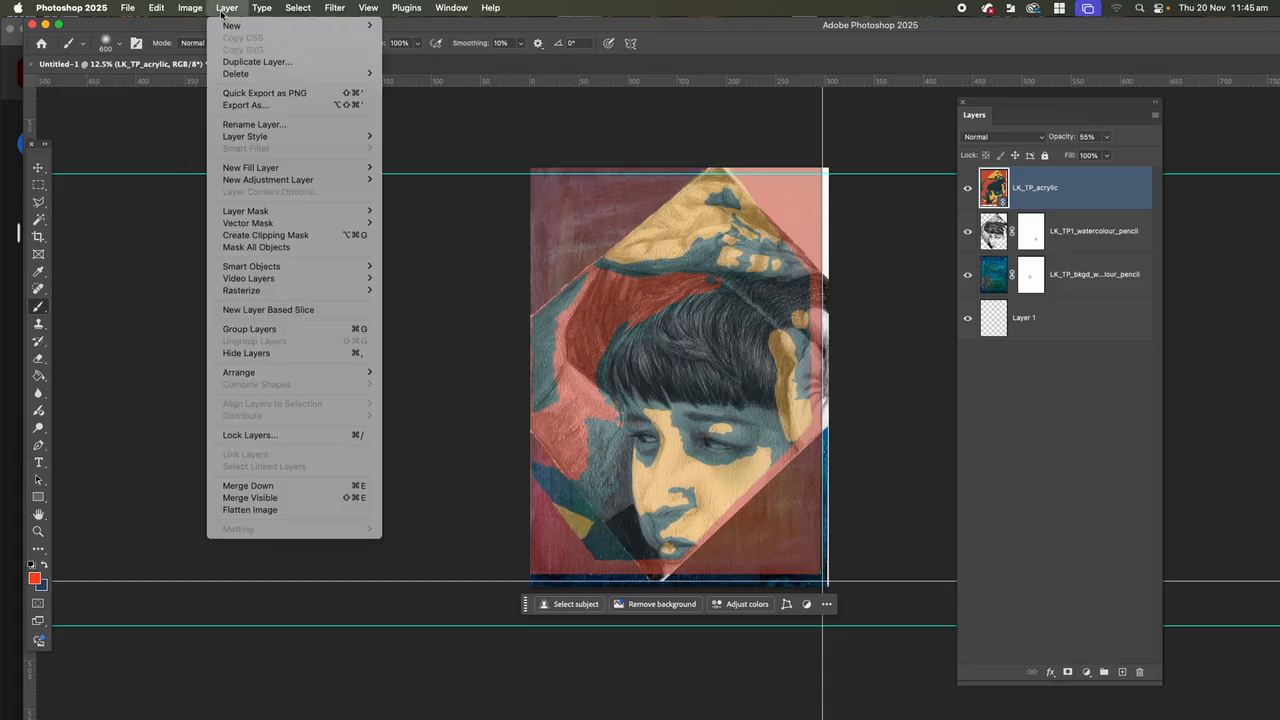
mouse_move(300, 290)
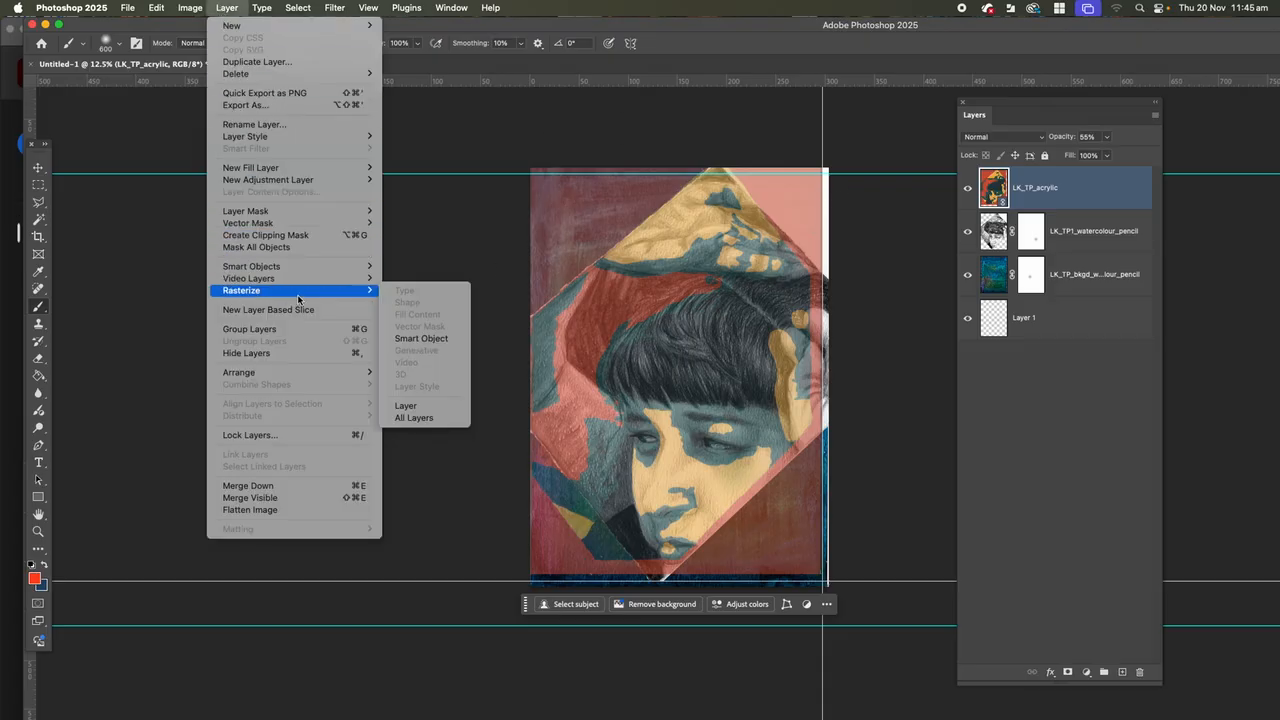
click(414, 339)
Scale the rasterized acrylic layer up to about 102% so it reaches the right edge of the page.
click(160, 12)
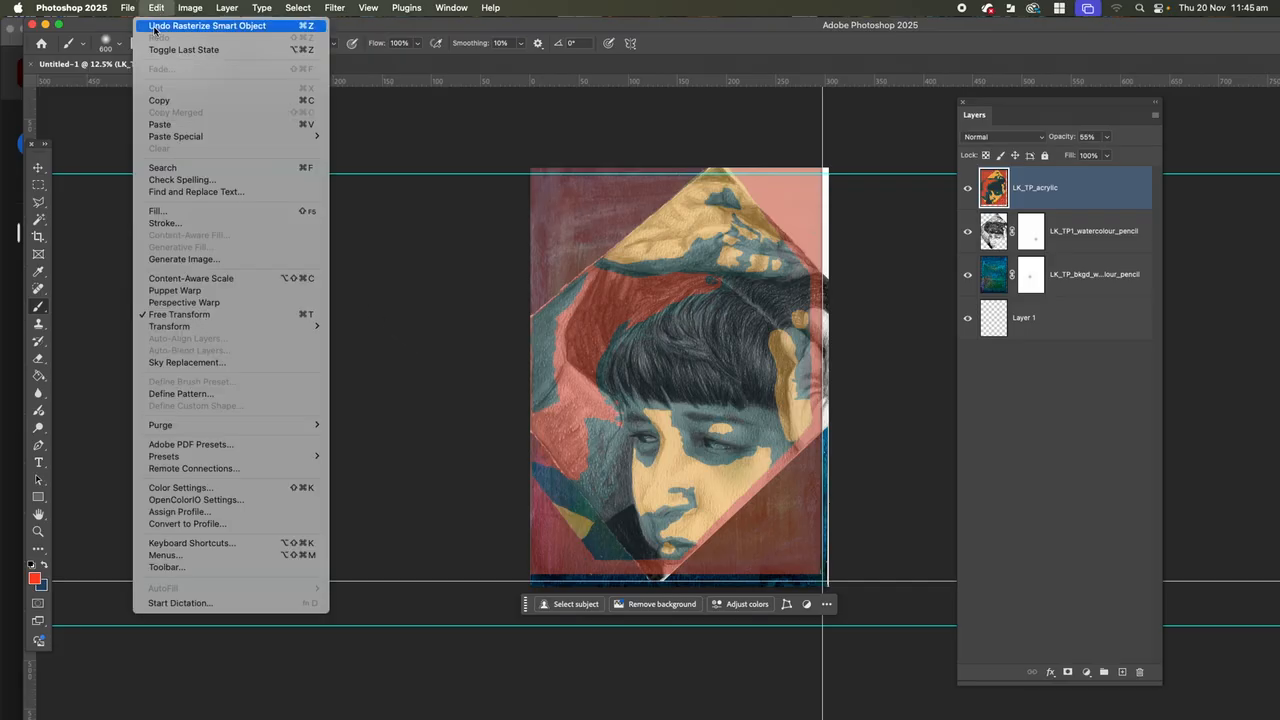
mouse_move(300, 326)
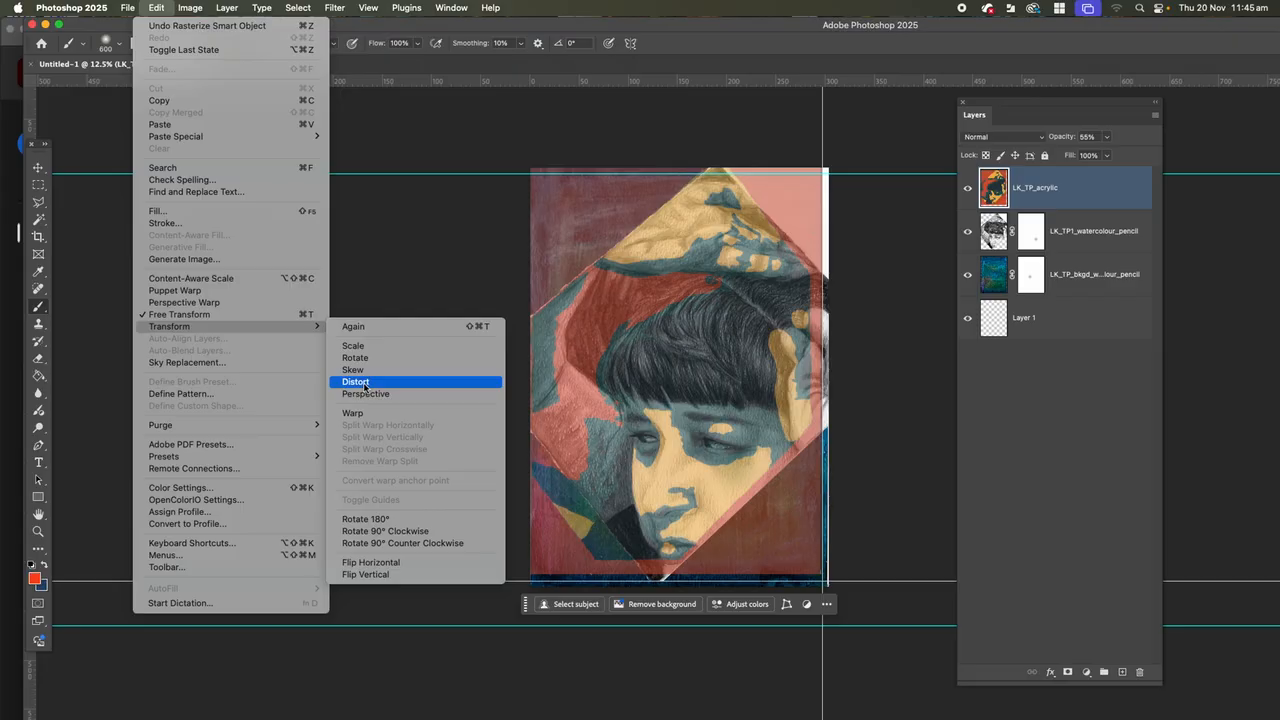
click(356, 346)
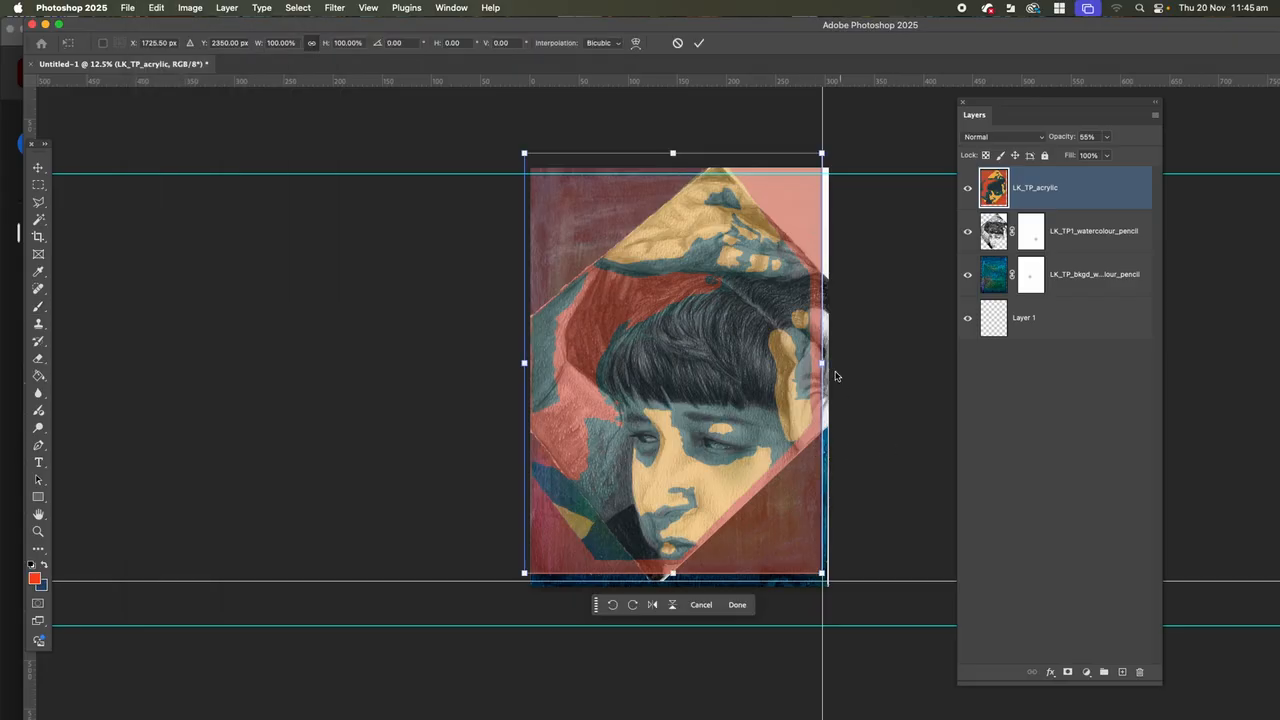
drag(823, 363, 828, 363)
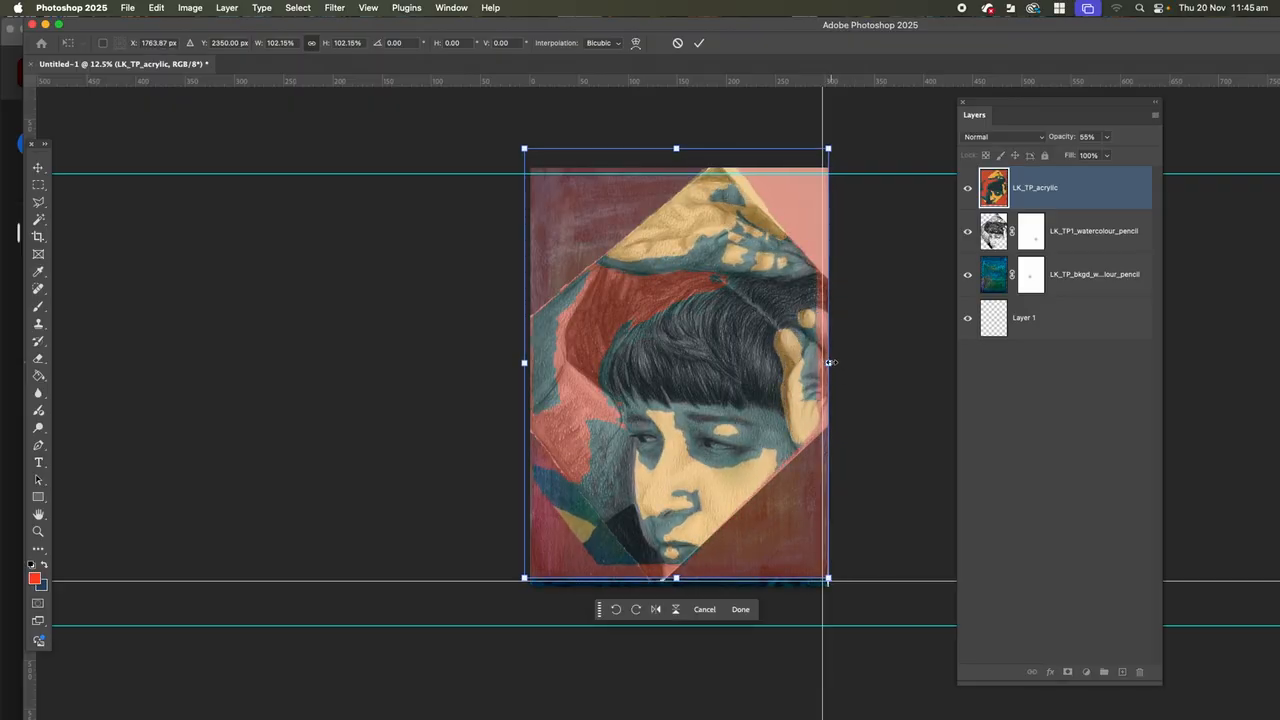
Skew the acrylic layer by its right edge, upper-right corner and lower-left corner to match the portrait's features.
click(157, 8)
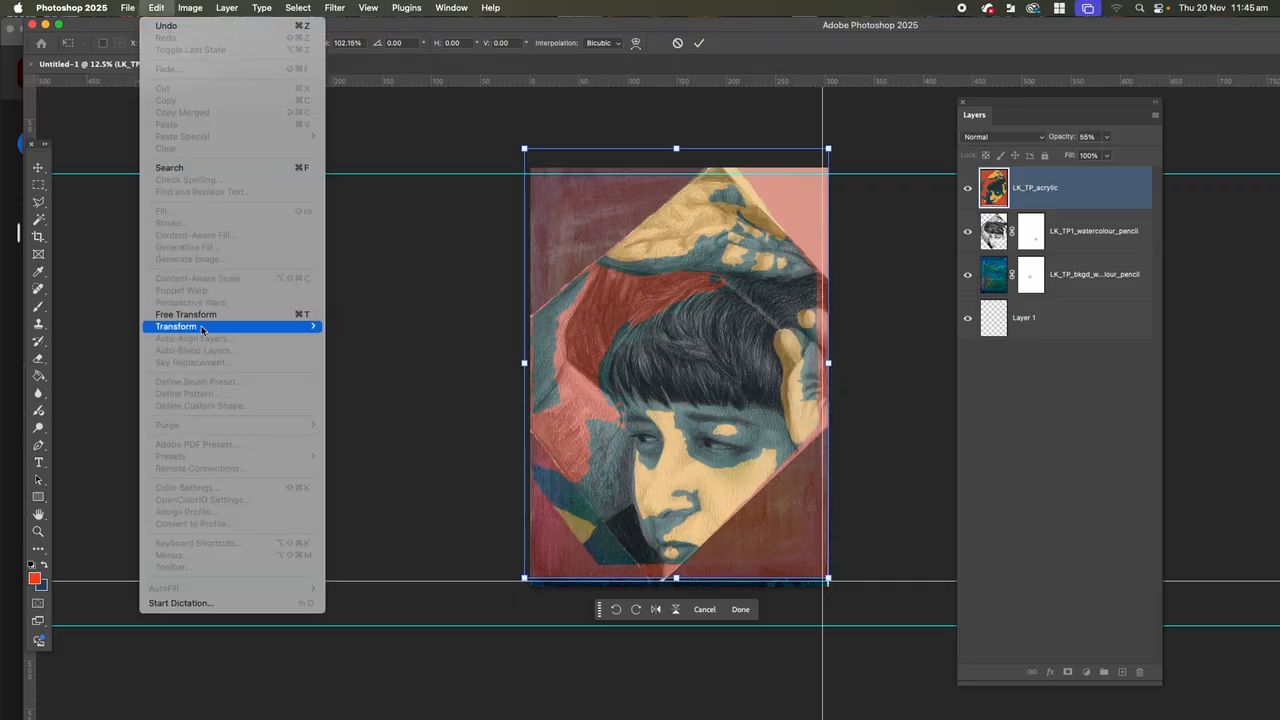
mouse_move(203, 328)
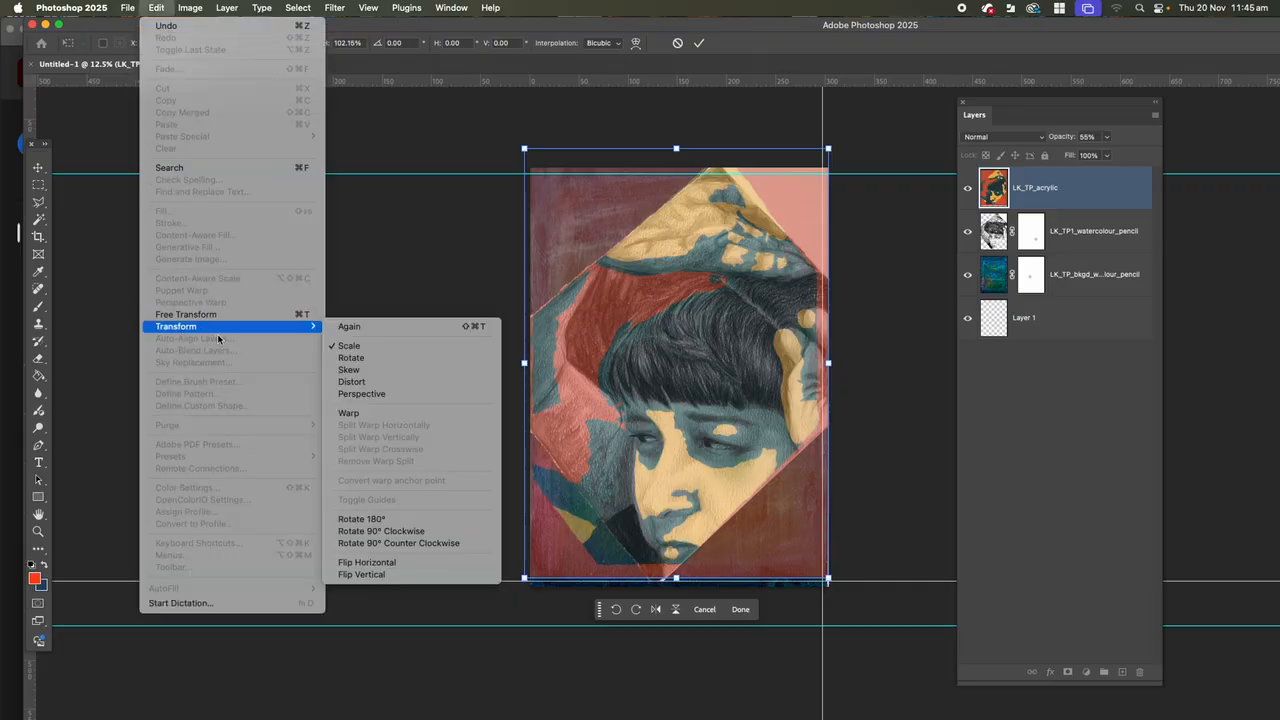
click(357, 369)
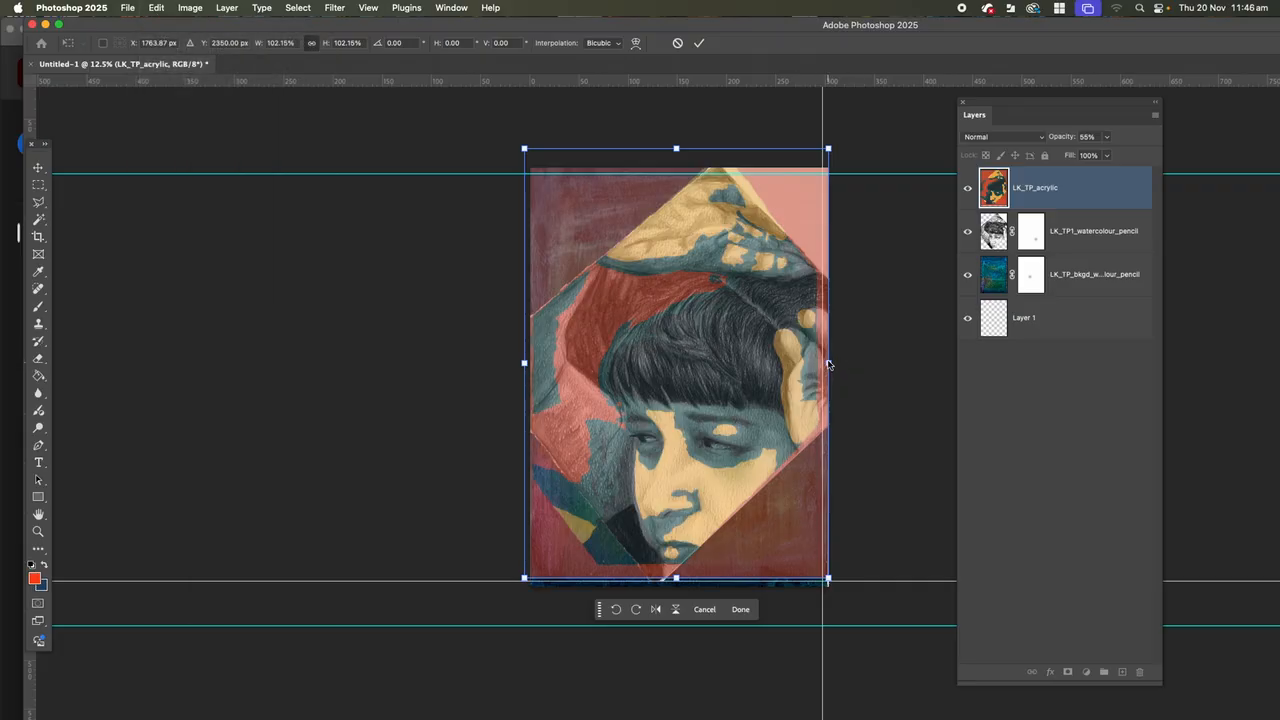
mouse_move(829, 364)
mouse_down()
mouse_move(843, 365)
mouse_move(832, 365)
mouse_up()
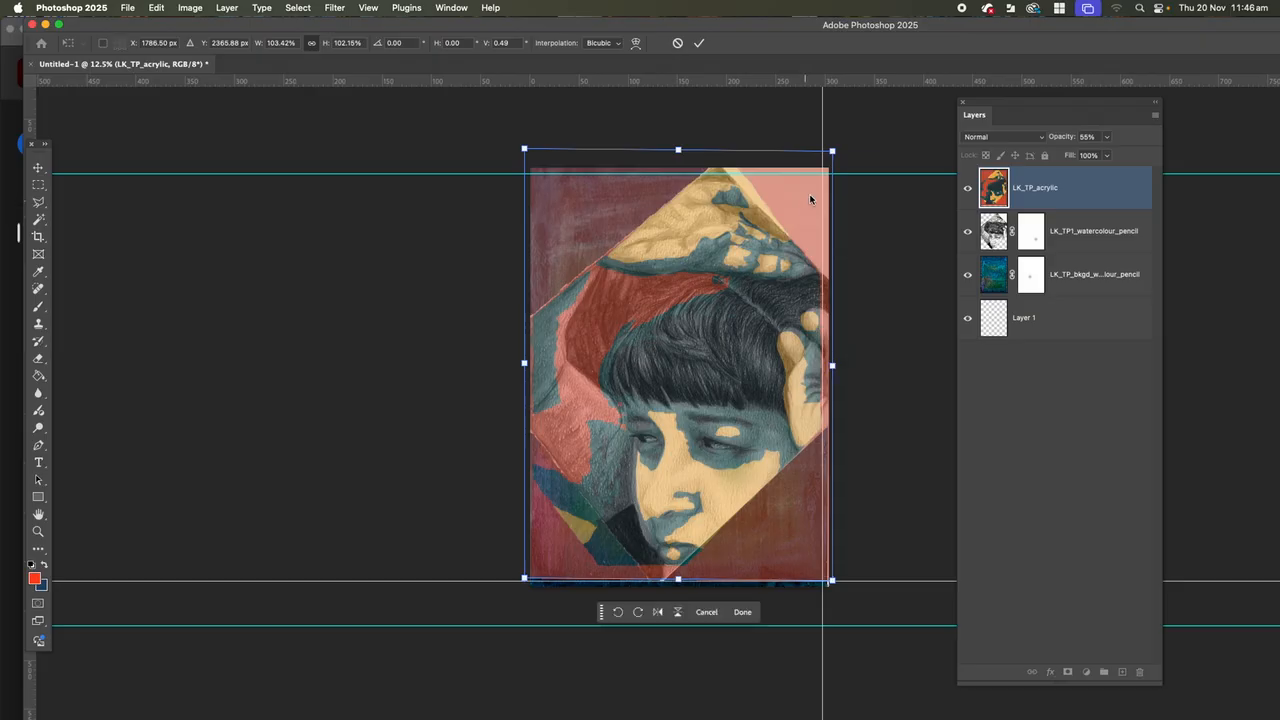
drag(833, 152, 823, 159)
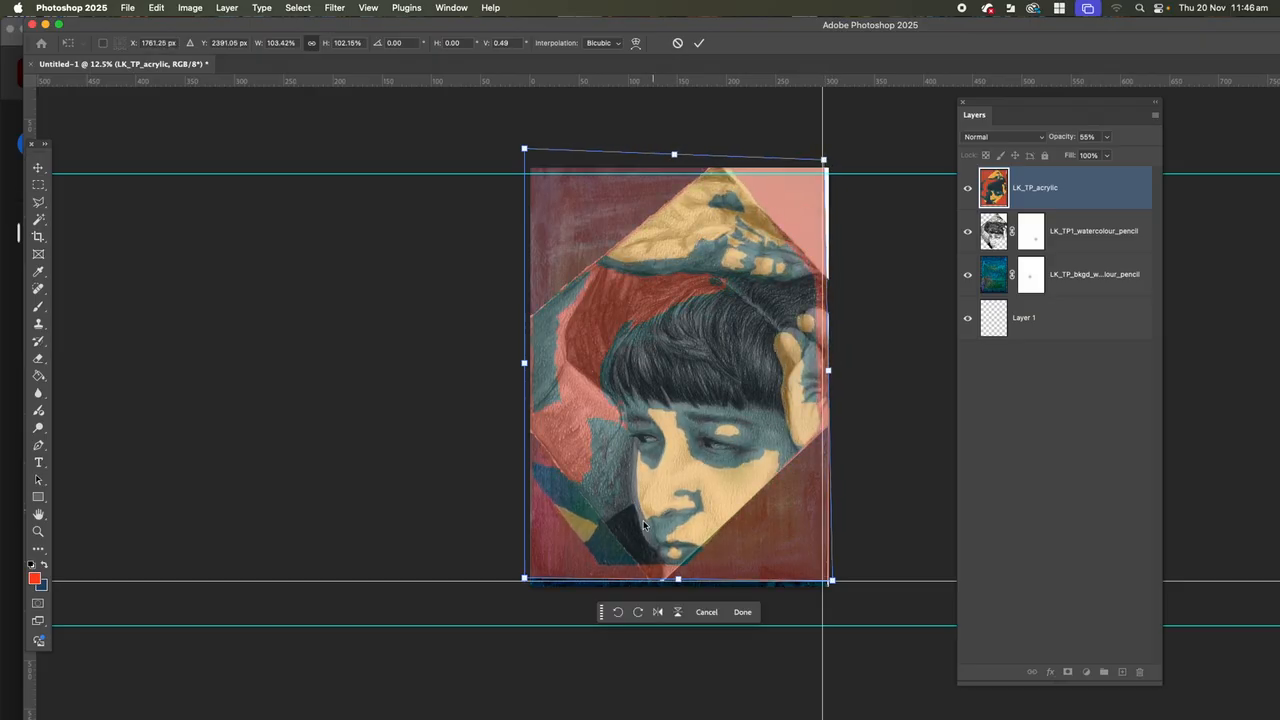
drag(524, 580, 532, 580)
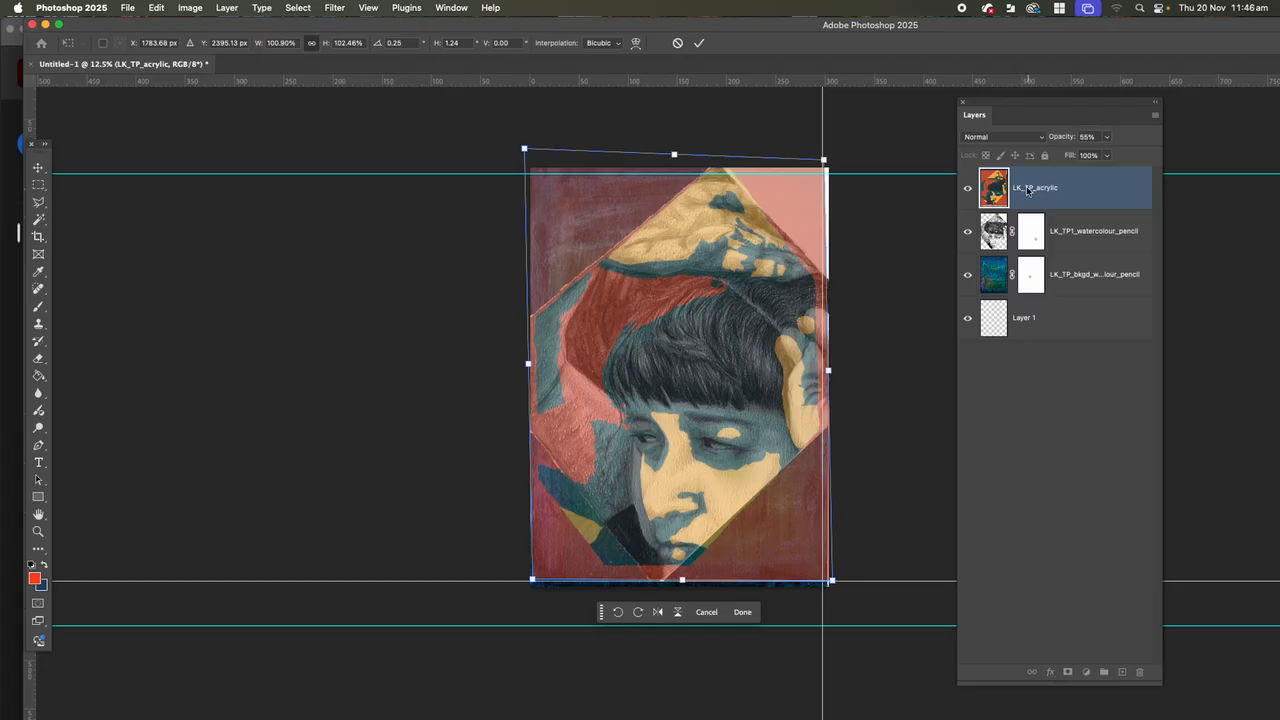
Restore the acrylic layer's opacity to 100% and move it below the portrait layer.
click(1107, 138)
drag(1106, 154, 1166, 158)
drag(1072, 202, 1072, 264)
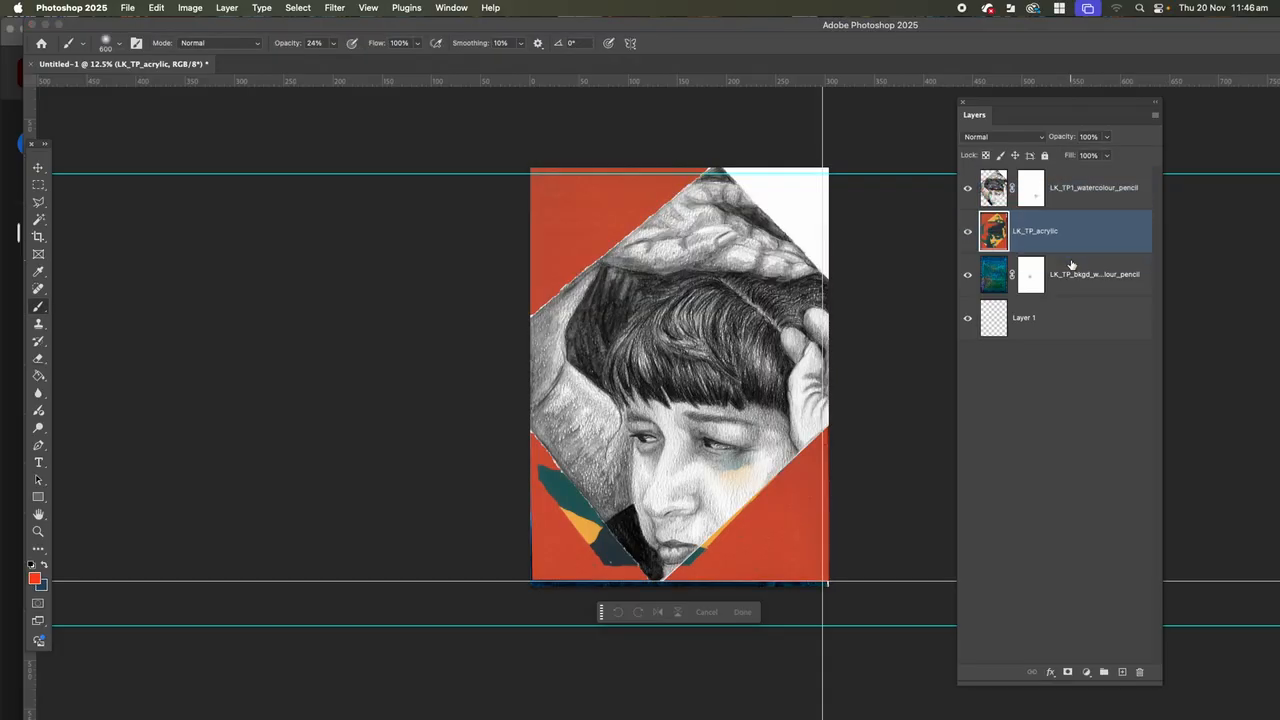
Hide the blue background layer and paint black on the portrait's mask over the area left of the face, raising brush opacity to 100%.
click(967, 275)
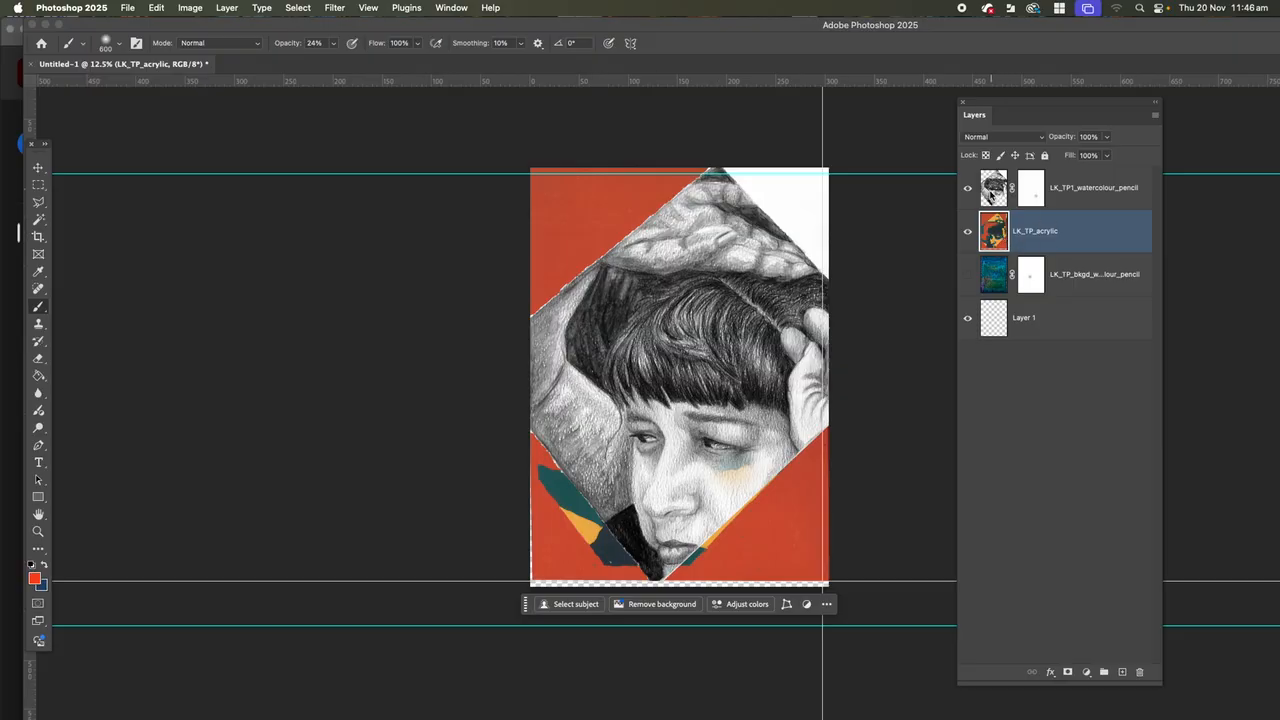
click(993, 196)
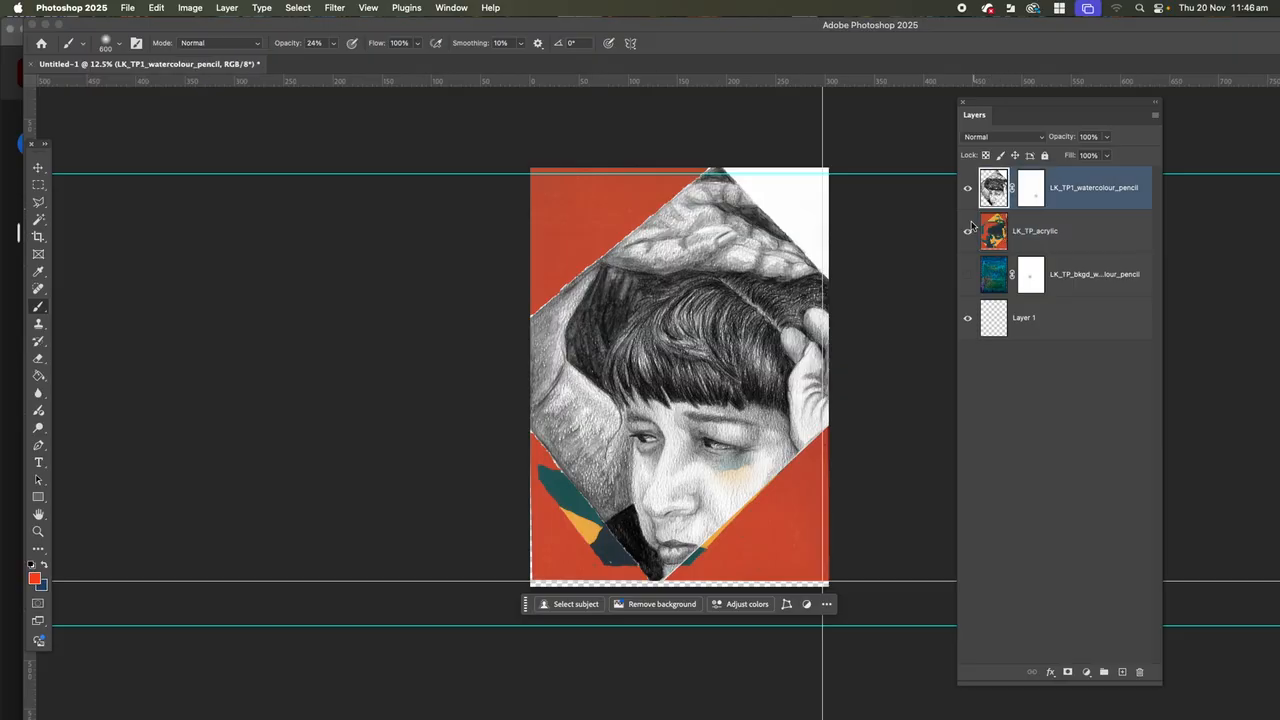
click(1031, 200)
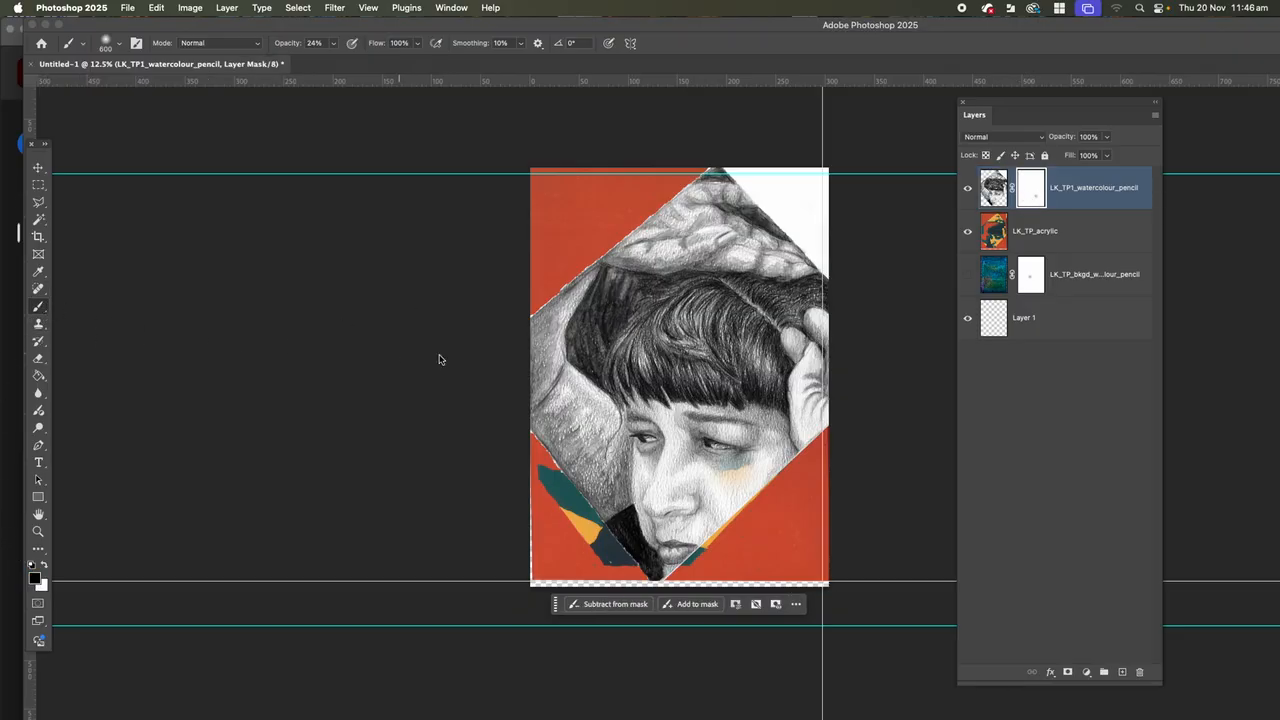
drag(560, 441, 563, 443)
click(333, 42)
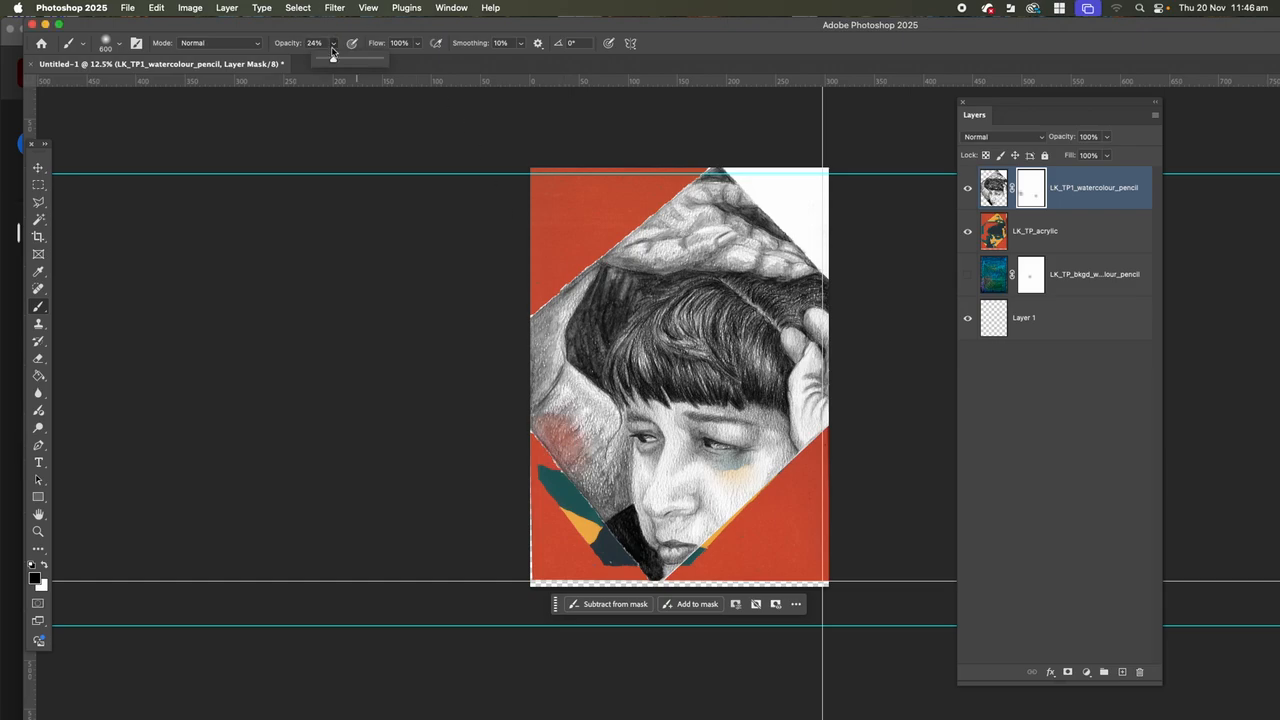
drag(336, 62, 420, 73)
mouse_move(580, 447)
mouse_down()
mouse_move(541, 403)
mouse_move(616, 508)
mouse_move(596, 444)
mouse_move(524, 350)
mouse_move(530, 318)
mouse_up()
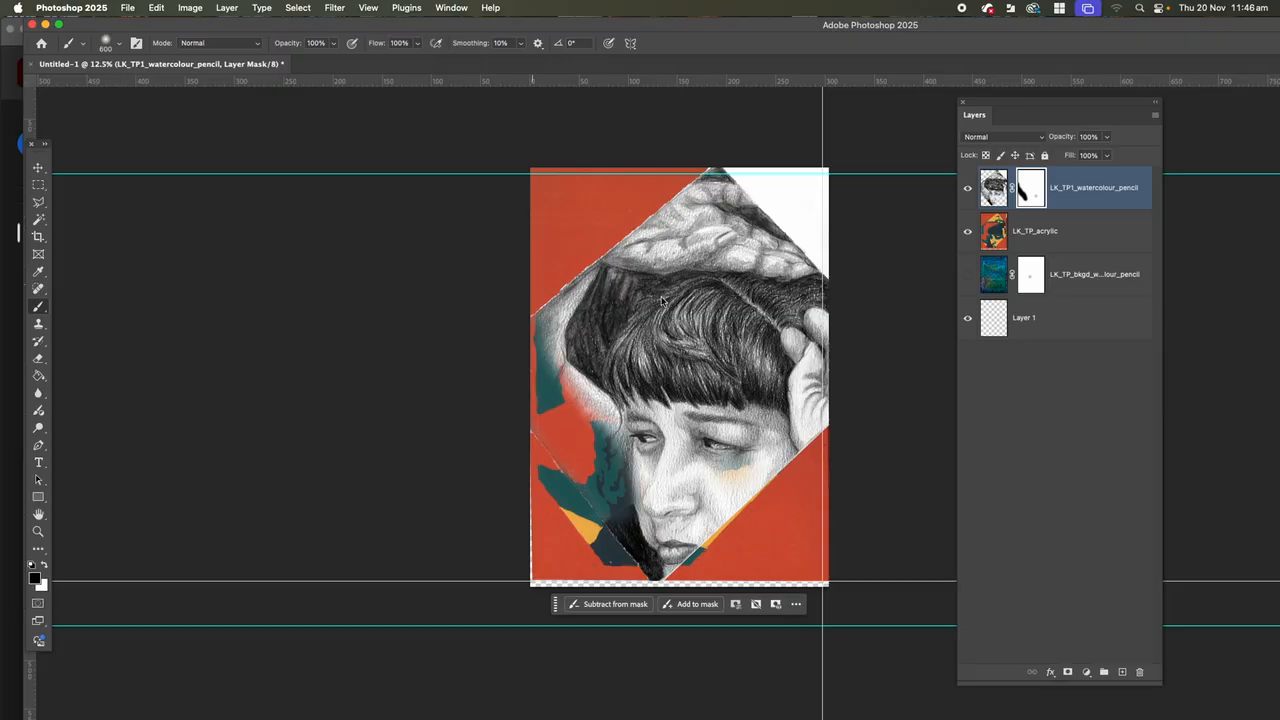
Outline the lower-left triangle outside the diamond with the Polygonal Lasso, delete it from the acrylic layer and deselect.
click(1040, 231)
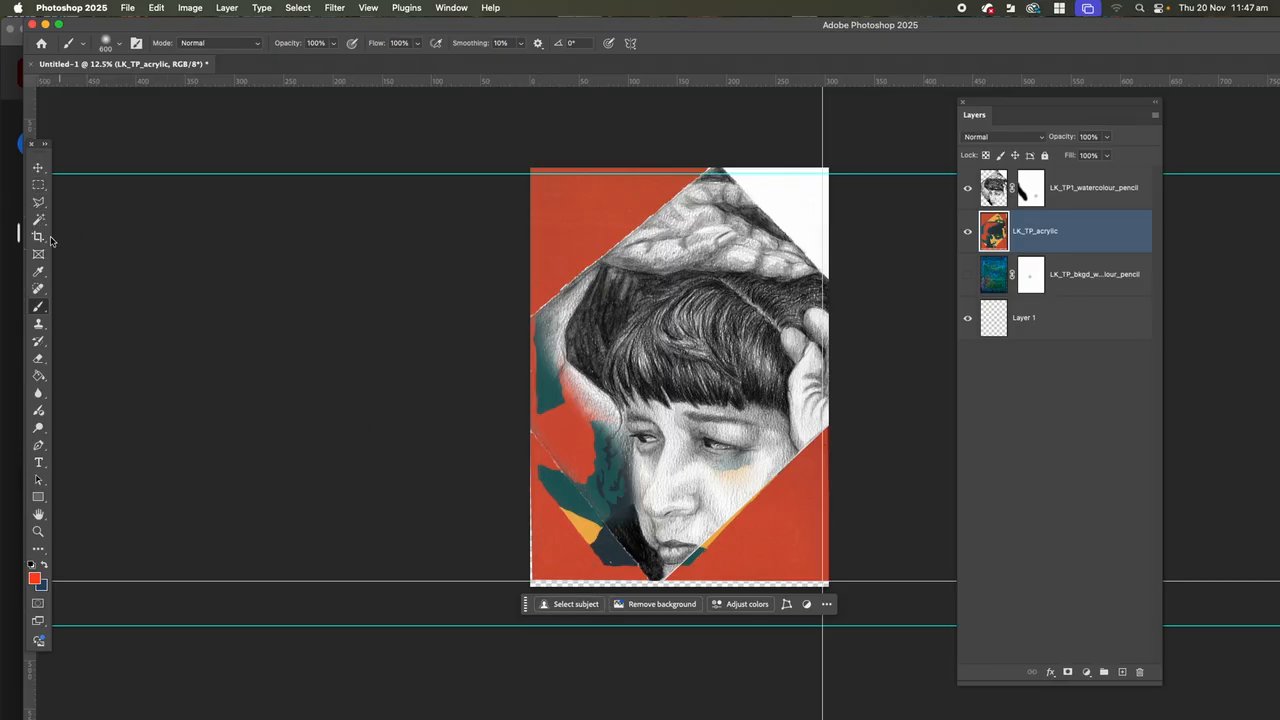
click(38, 202)
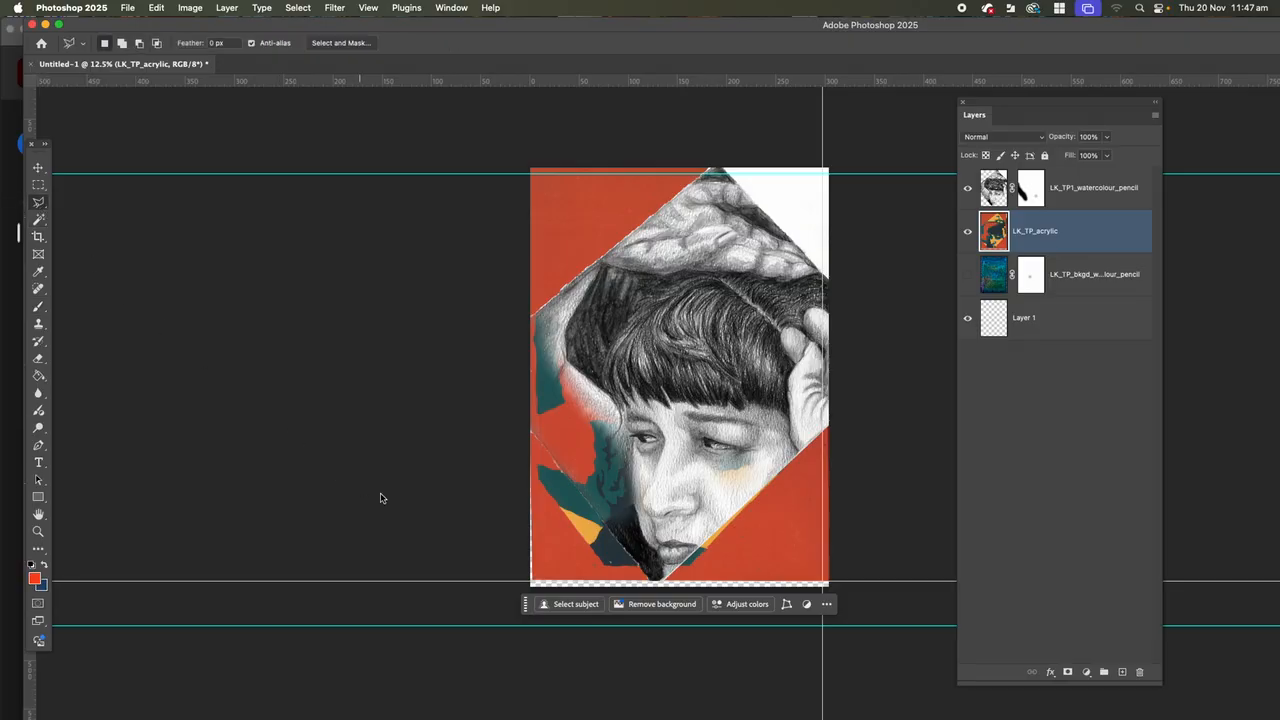
click(532, 433)
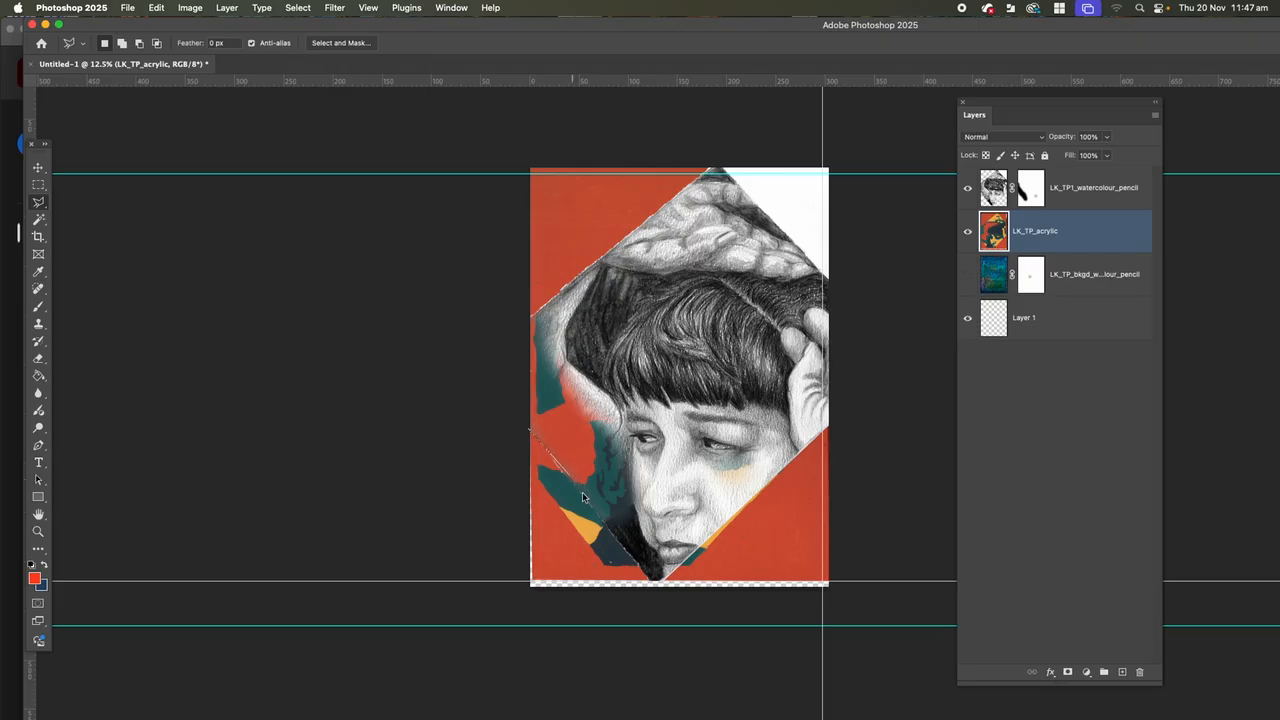
click(648, 580)
click(532, 582)
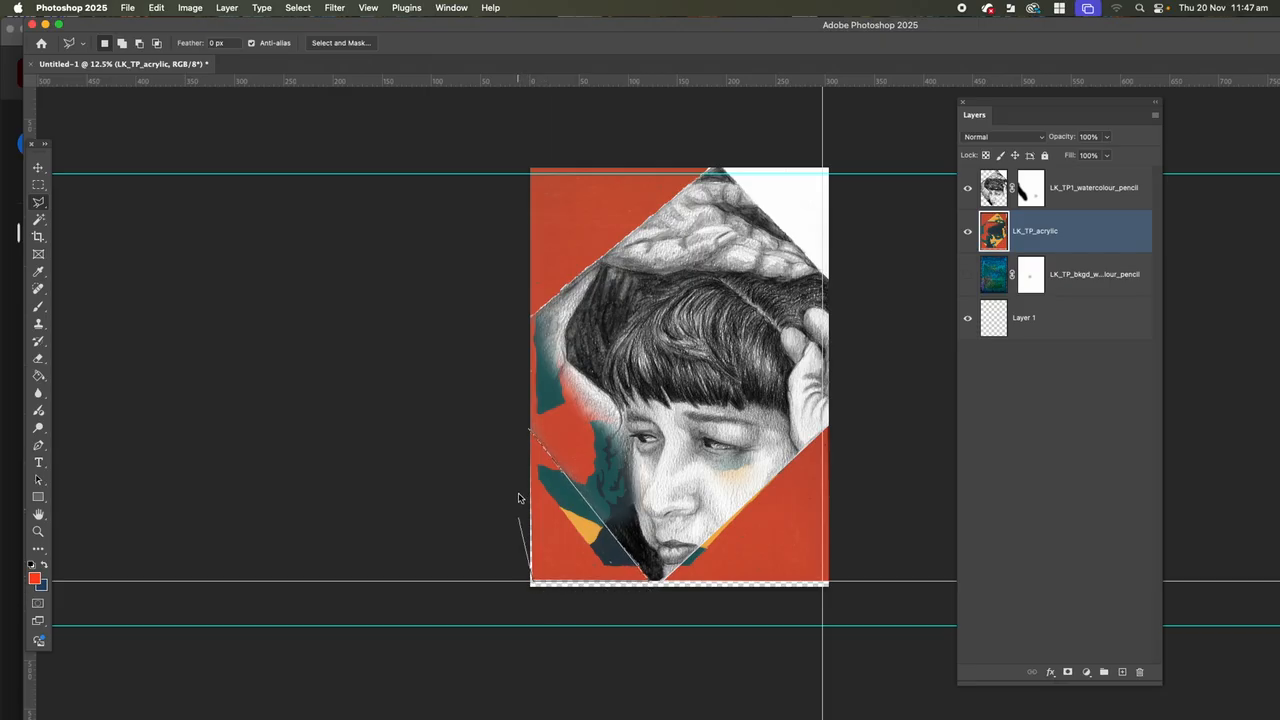
click(530, 433)
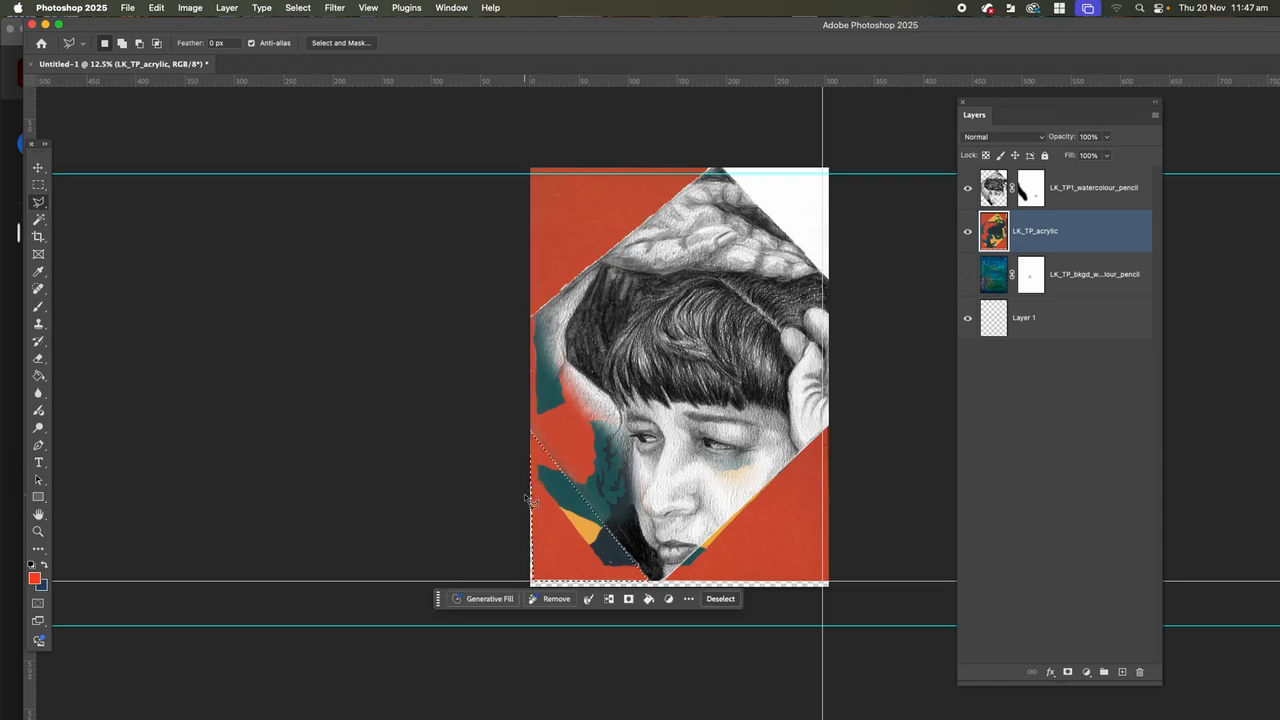
key(Delete)
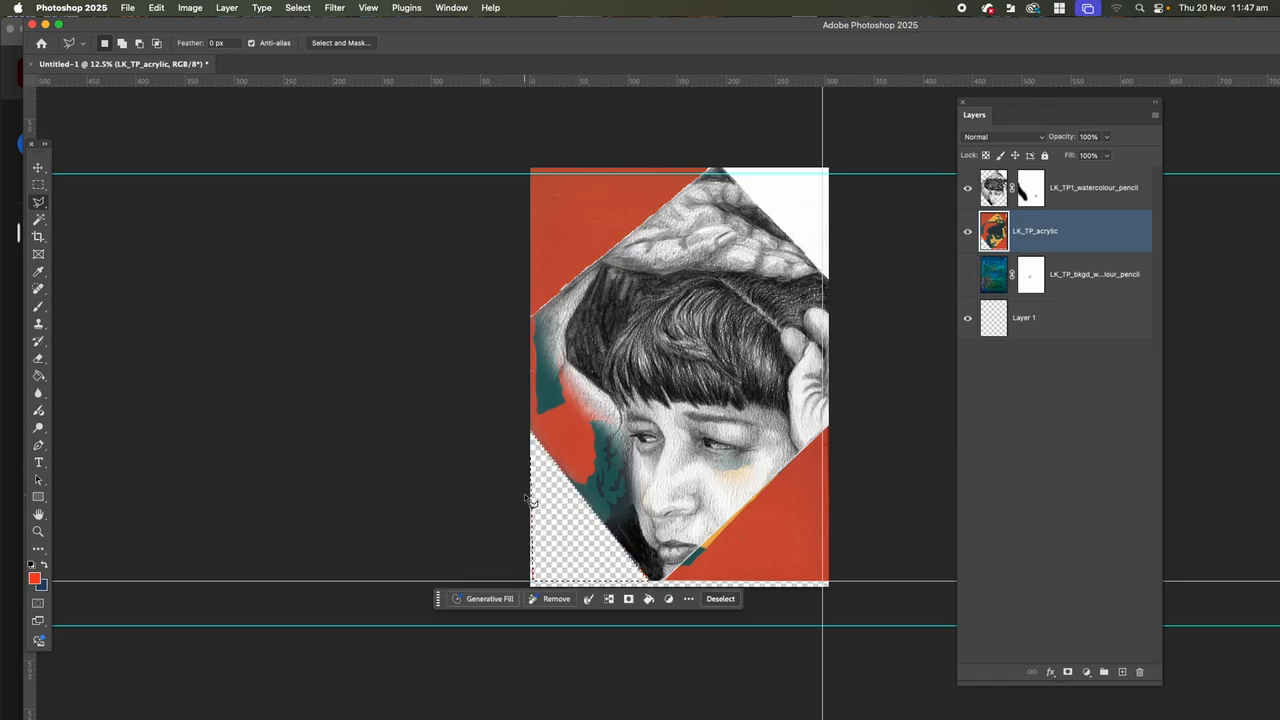
key(super+d)
Delete the red lower-right triangle outside the diamond from the acrylic layer and clear the selection.
click(669, 585)
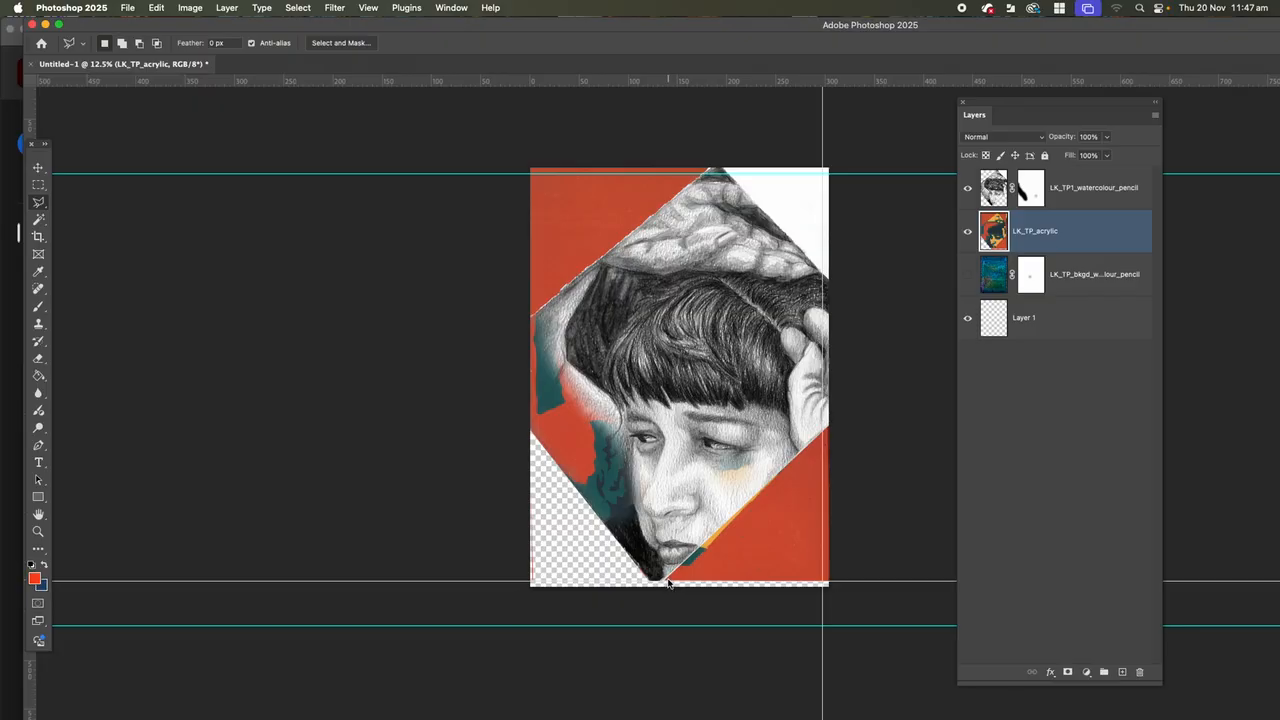
click(825, 431)
click(829, 580)
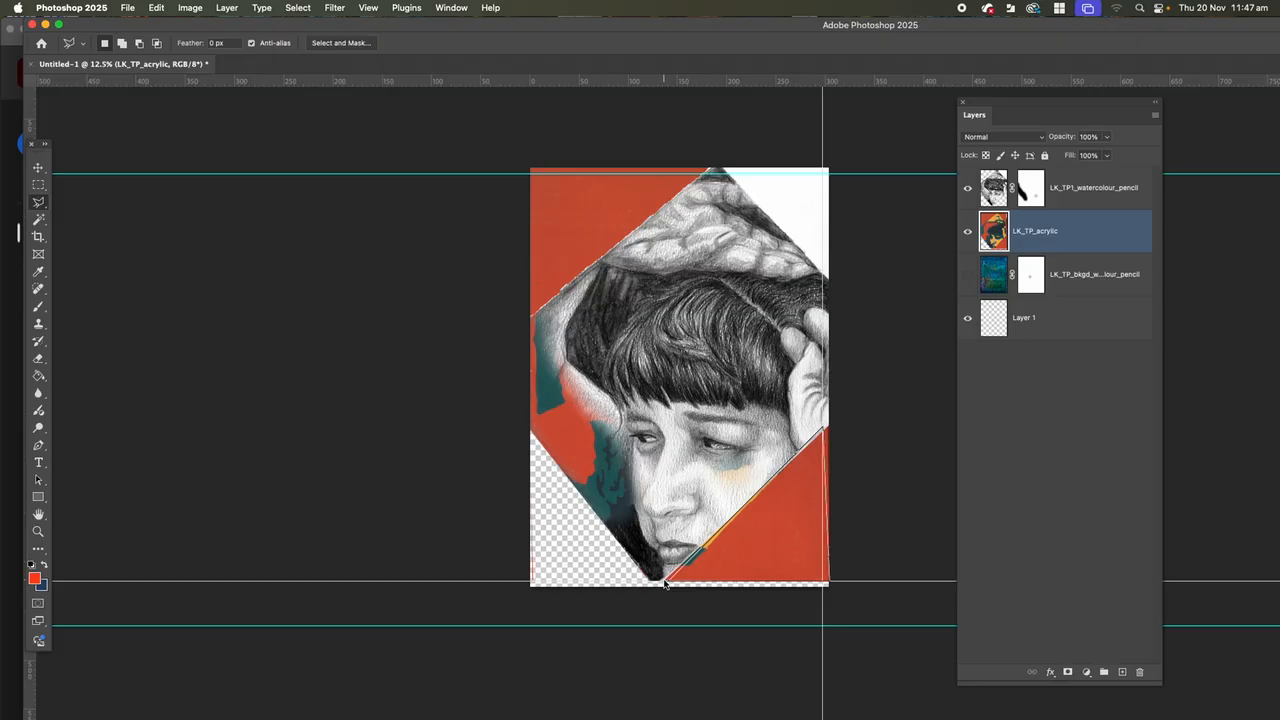
click(665, 583)
key(BackSpace)
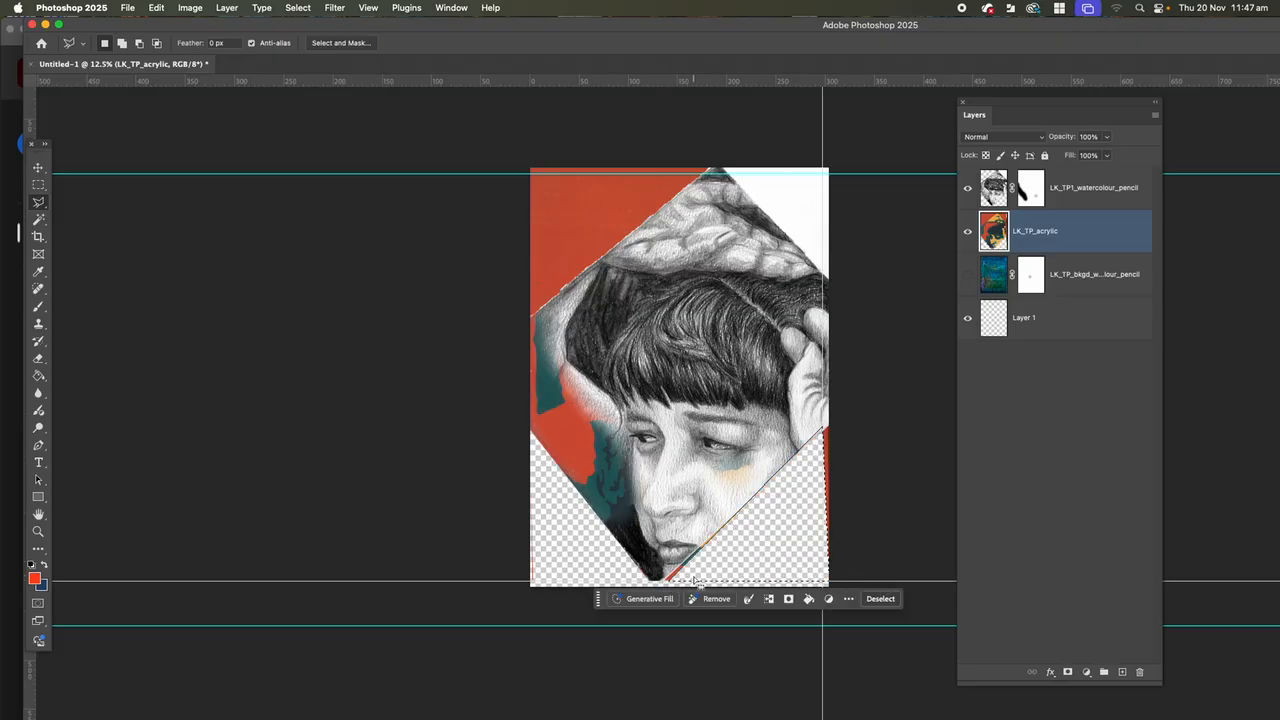
key(super+d)
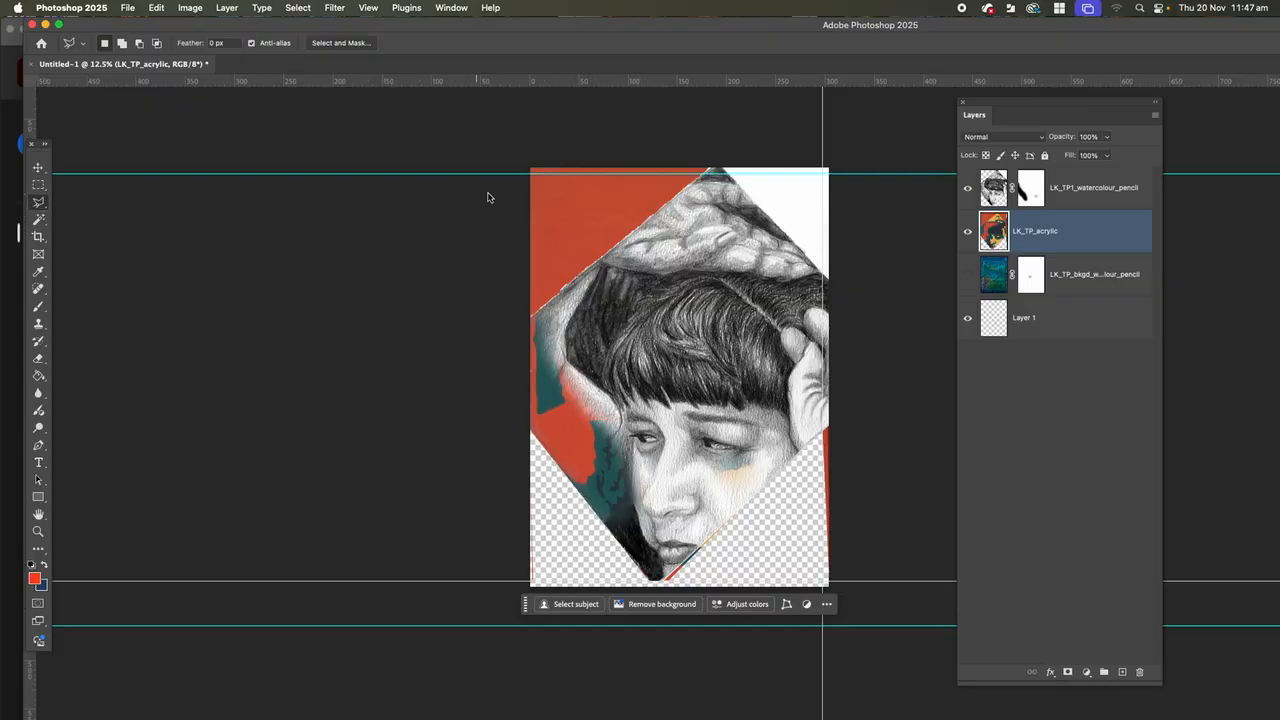
Lasso the red upper-left area outside the diamond, delete it from the acrylic layer and deselect.
click(533, 175)
click(532, 174)
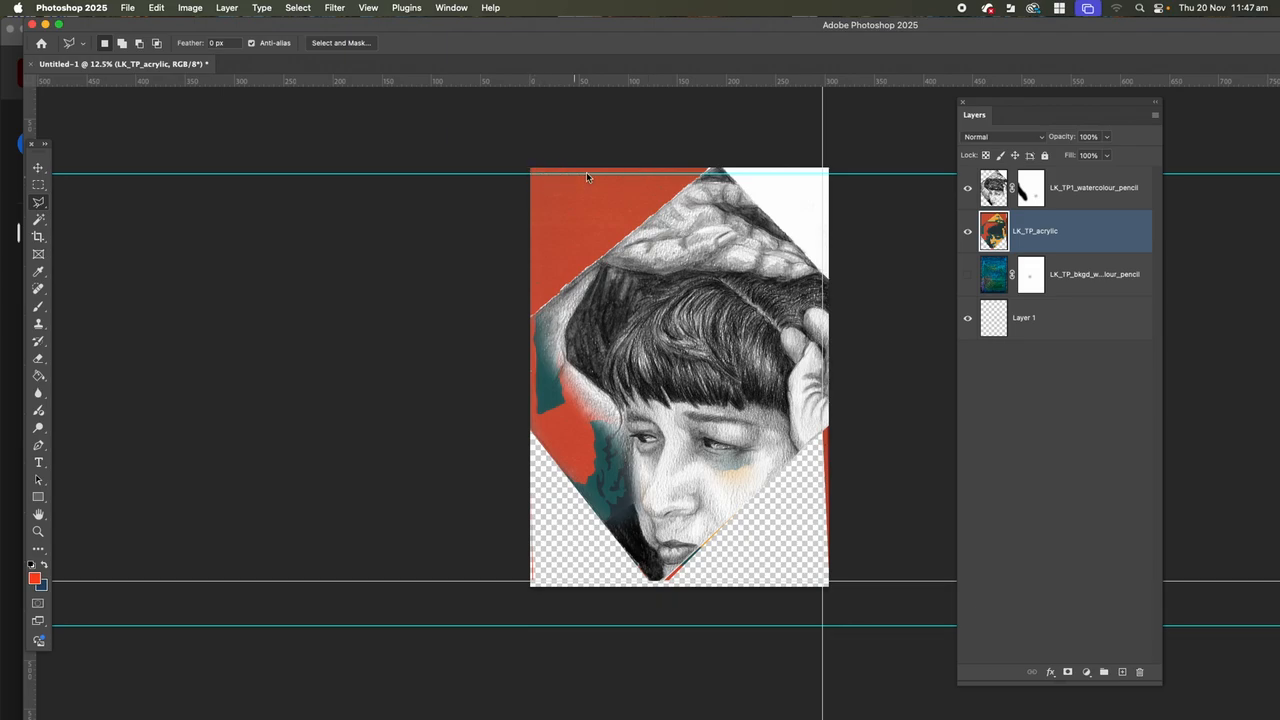
click(706, 175)
click(532, 318)
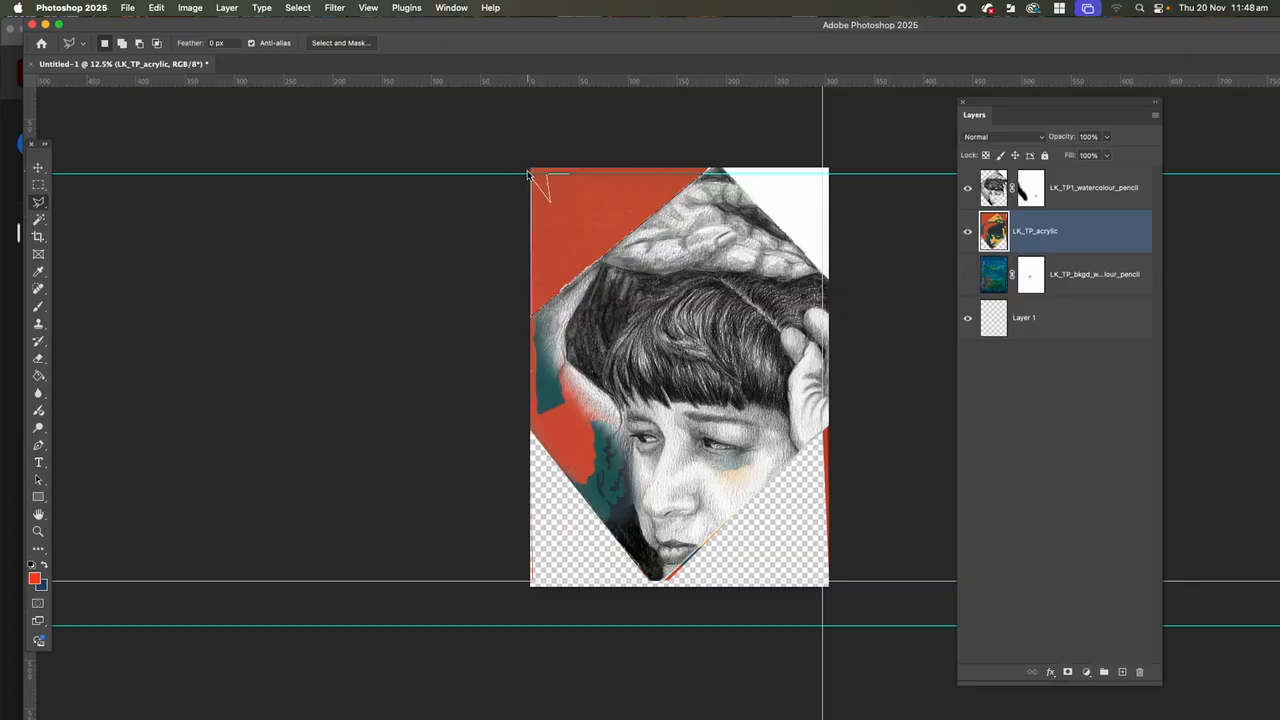
double_click(536, 224)
key(Delete)
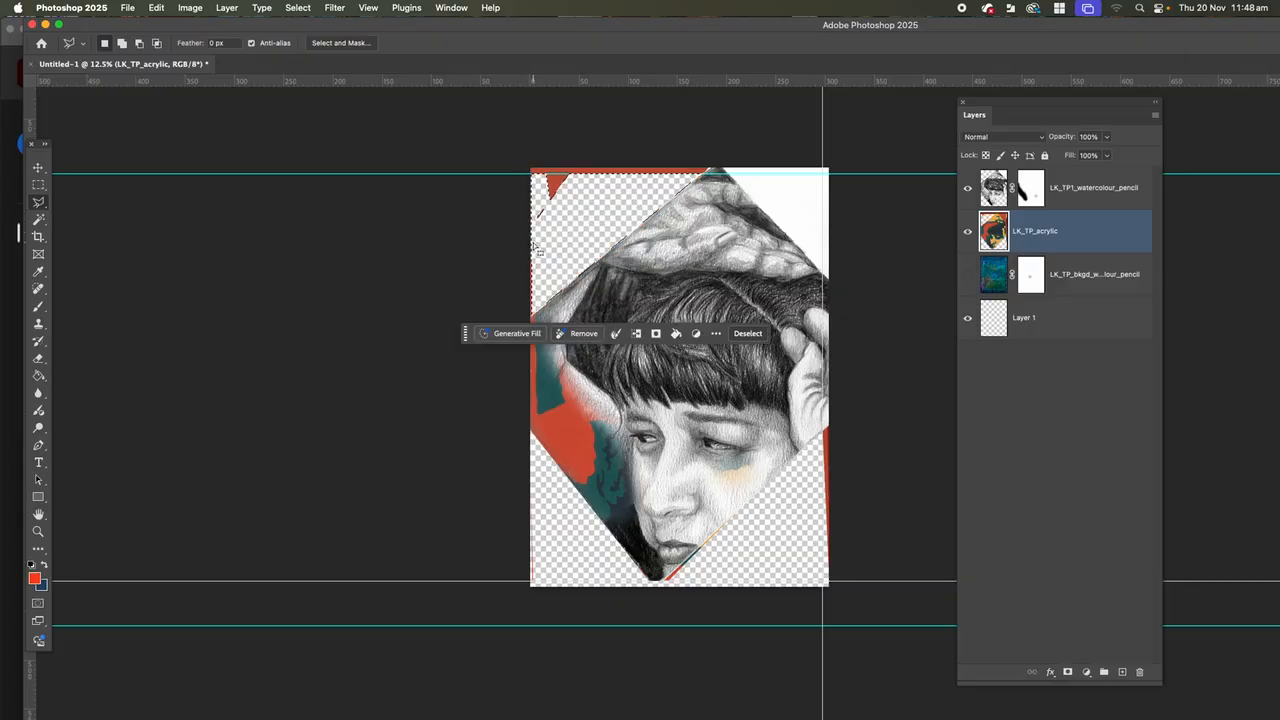
key(super+d)
Select the upper-right triangle outside the diamond and delete it from both the acrylic and portrait layers.
click(731, 180)
click(828, 277)
click(829, 170)
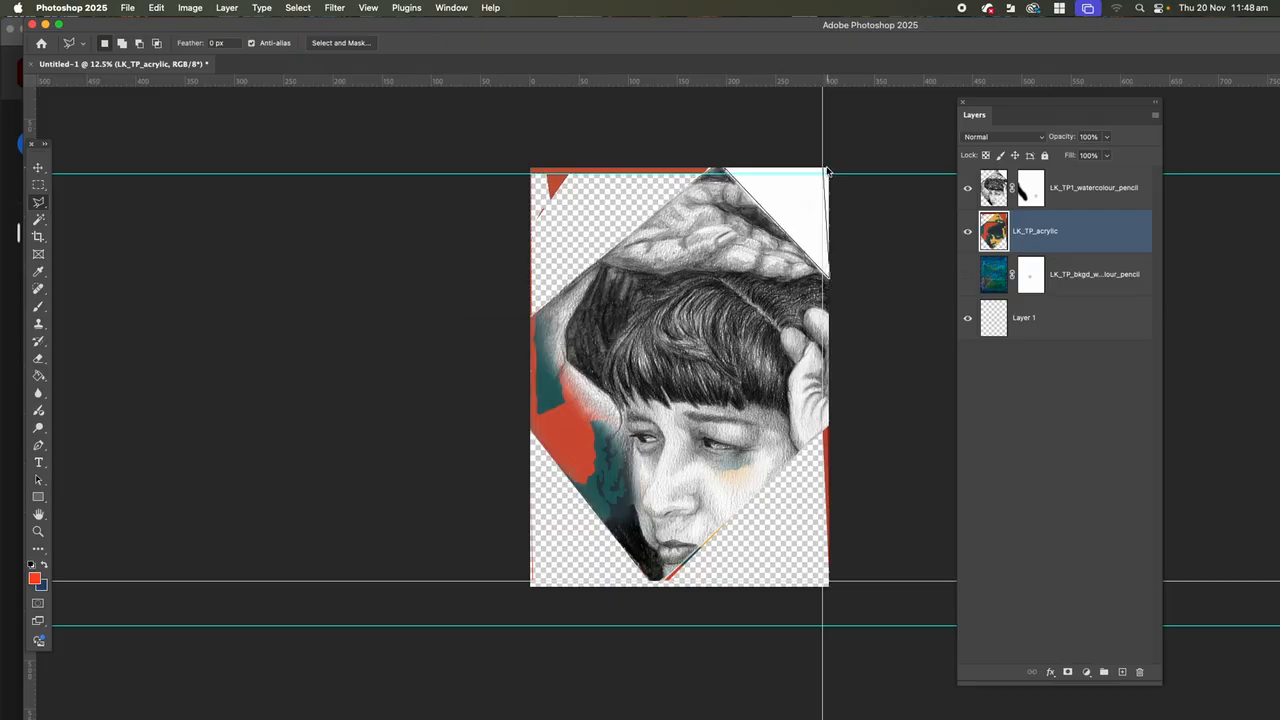
click(730, 174)
click(724, 172)
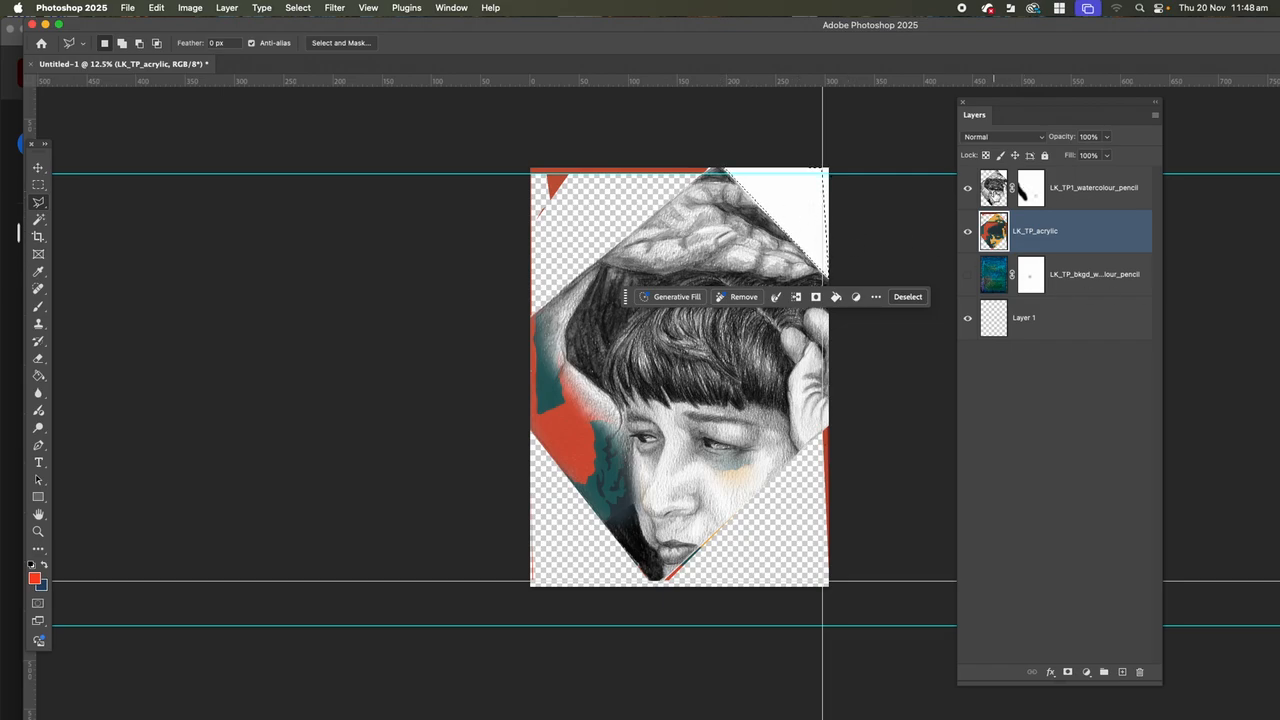
click(996, 199)
key(super+d)
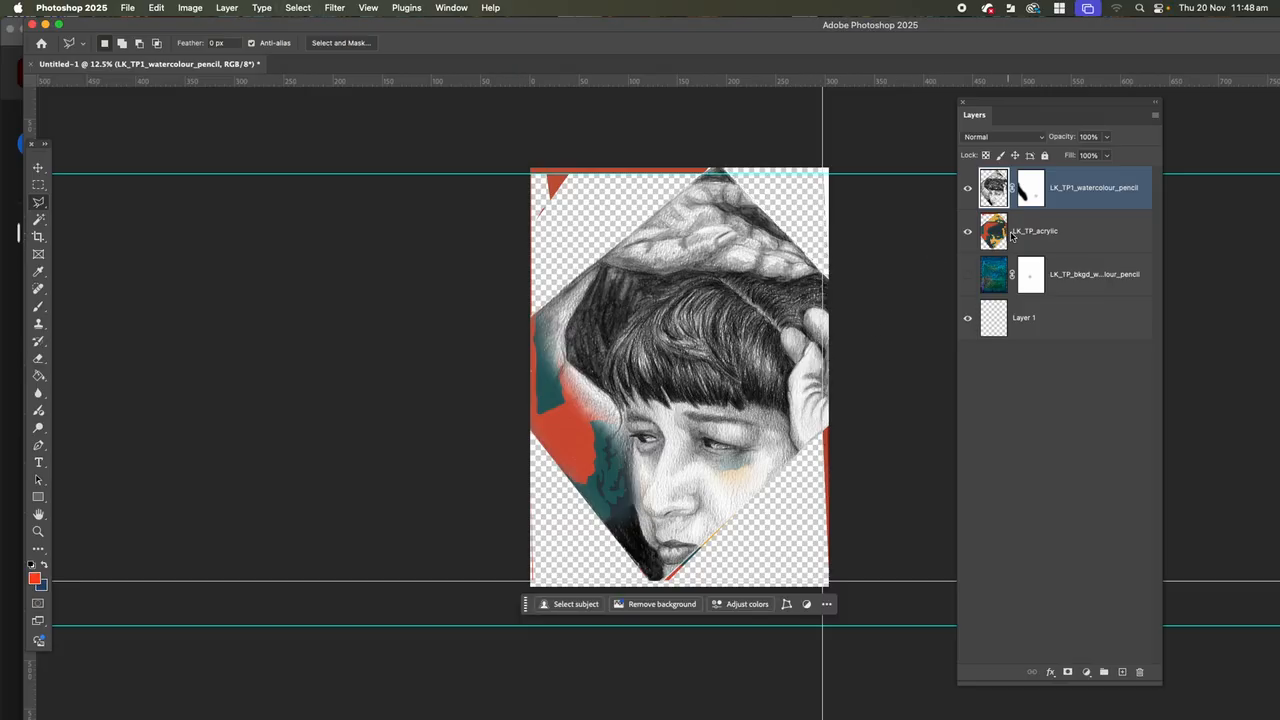
Paint black on the portrait layer's mask along the pale strip beside the left of the hair.
click(1031, 192)
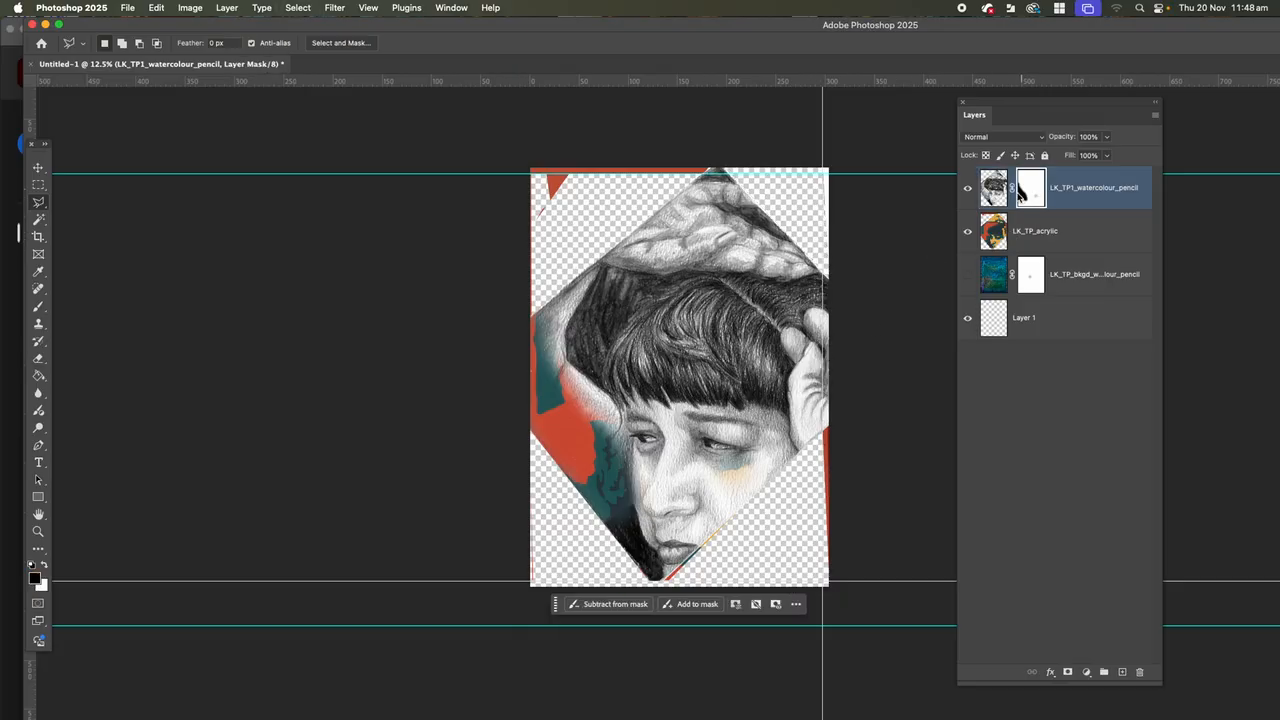
click(39, 307)
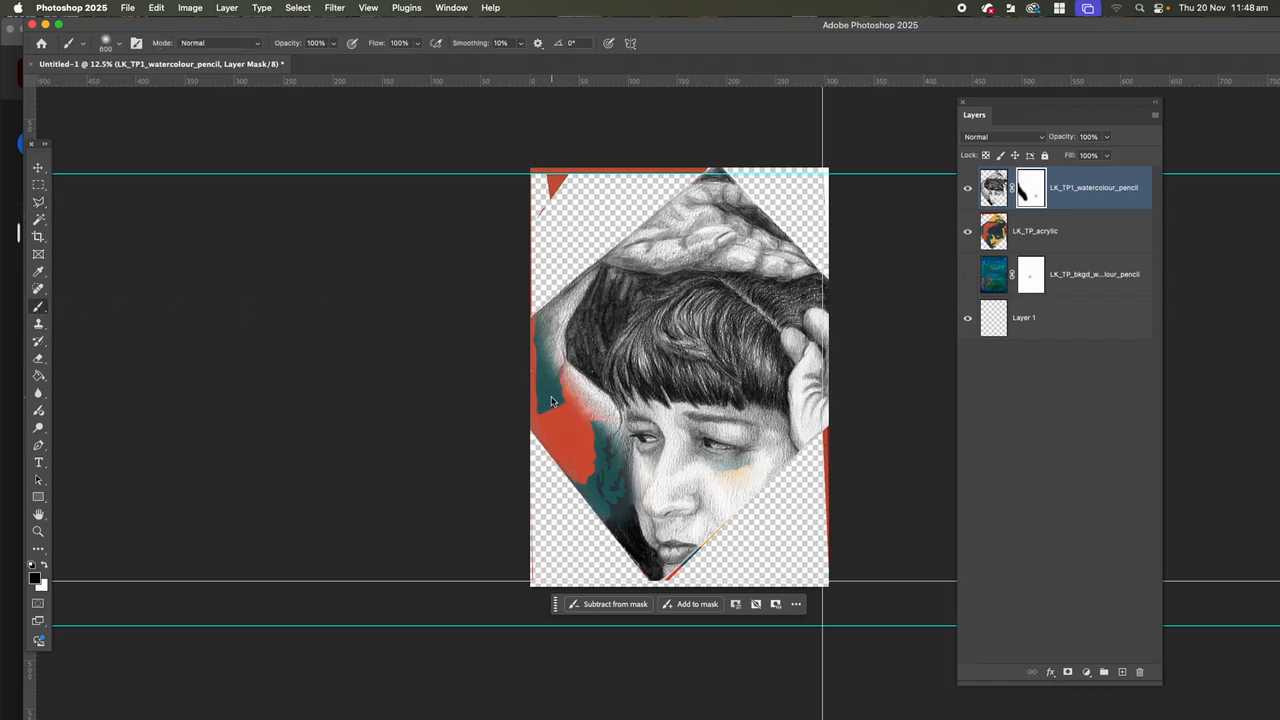
mouse_move(595, 420)
mouse_down()
mouse_move(552, 372)
mouse_move(544, 312)
mouse_move(548, 326)
mouse_up()
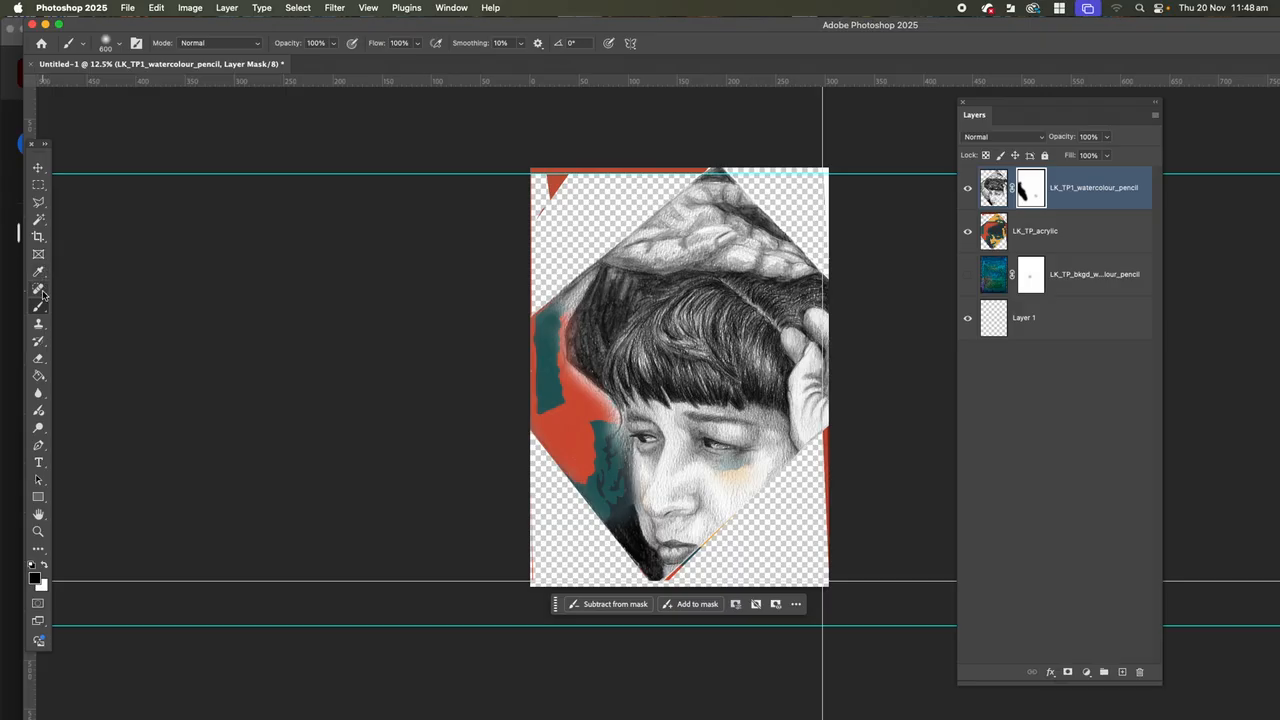
Lasso the area left of the hair and face, paint it black on the portrait's mask, and deselect.
click(39, 202)
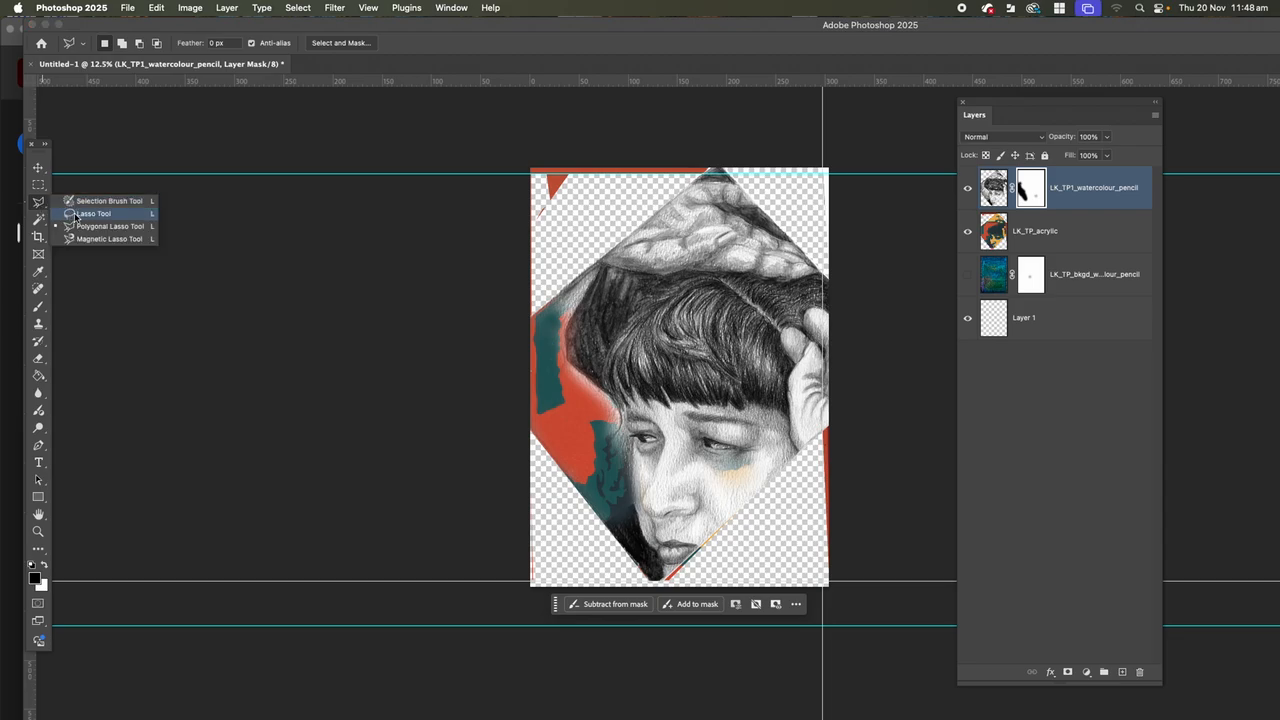
click(75, 215)
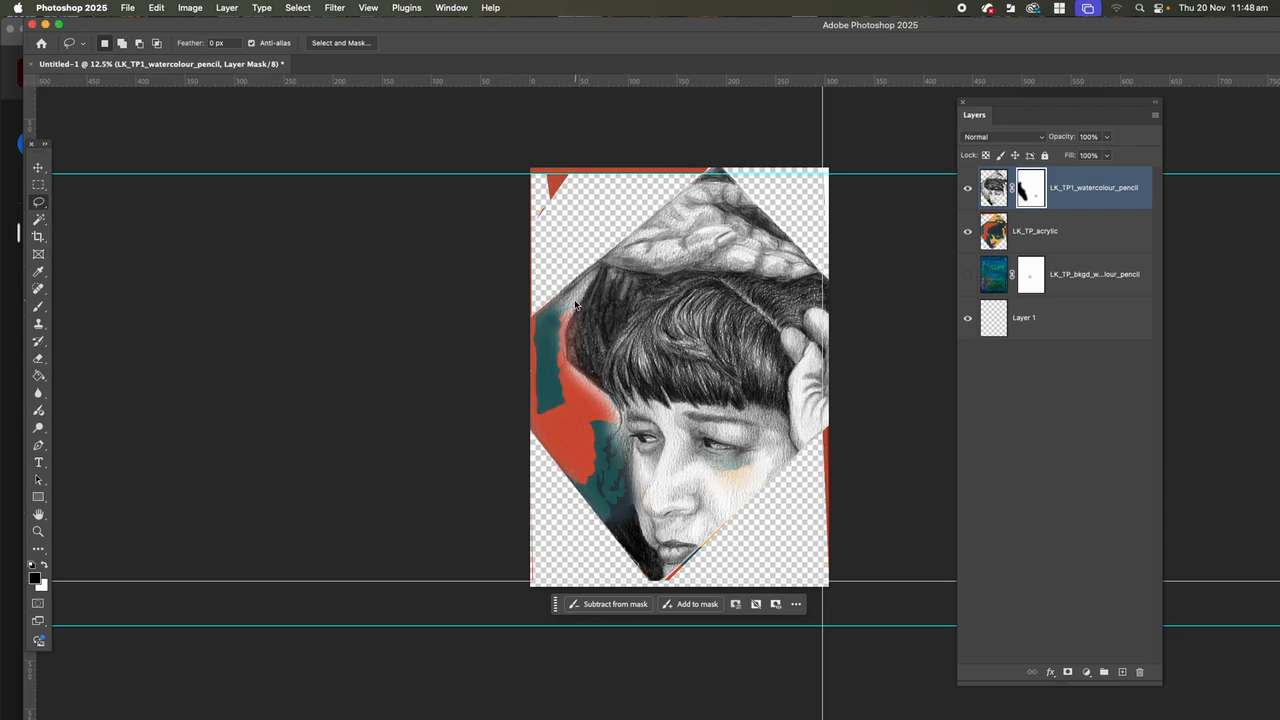
mouse_move(598, 271)
mouse_down()
mouse_move(562, 334)
mouse_move(564, 355)
mouse_move(621, 418)
mouse_move(662, 584)
mouse_move(577, 489)
mouse_move(528, 388)
mouse_move(535, 329)
mouse_move(600, 275)
mouse_up()
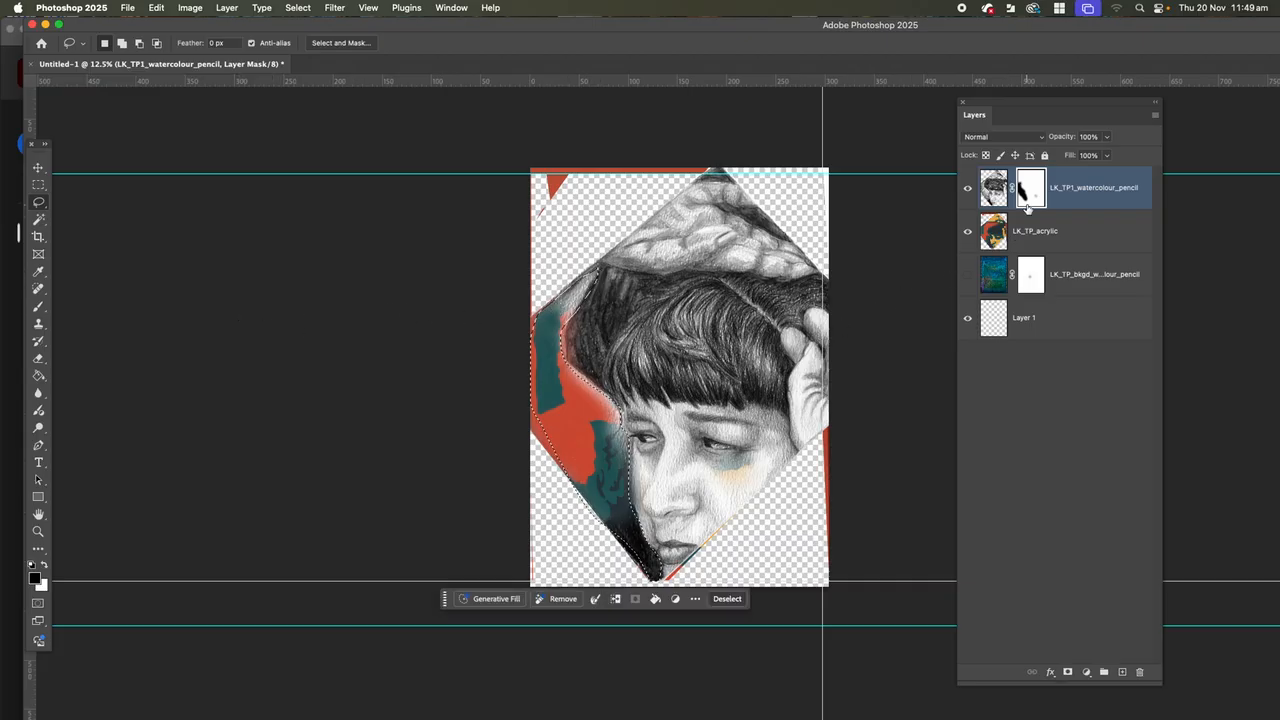
click(39, 308)
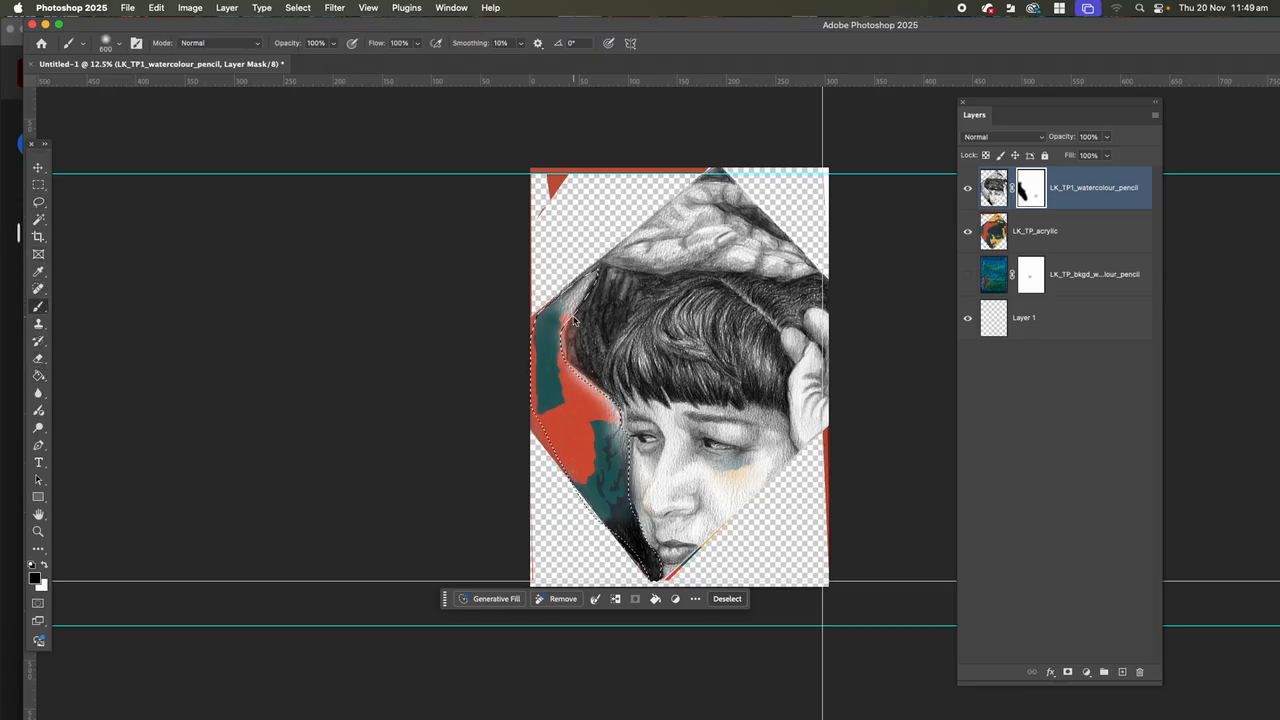
mouse_move(575, 297)
mouse_down()
mouse_move(538, 342)
mouse_move(601, 401)
mouse_move(608, 464)
mouse_move(597, 433)
mouse_move(548, 444)
mouse_up()
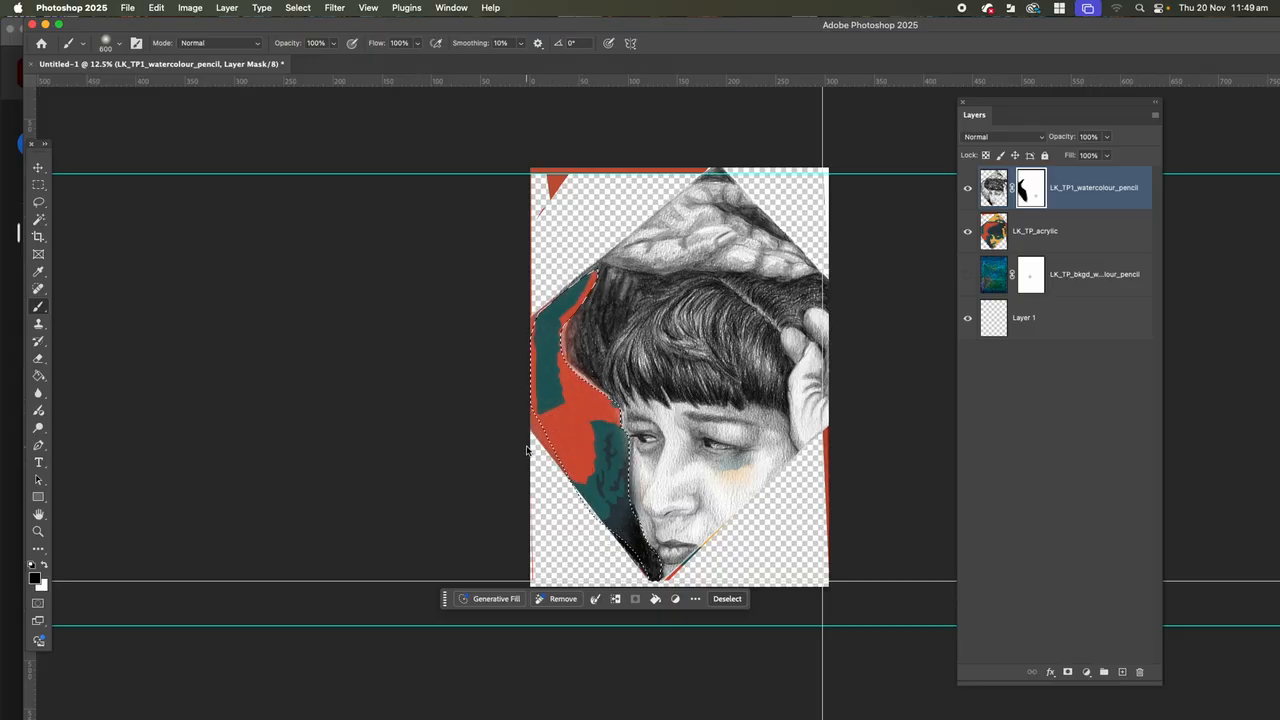
key(super+d)
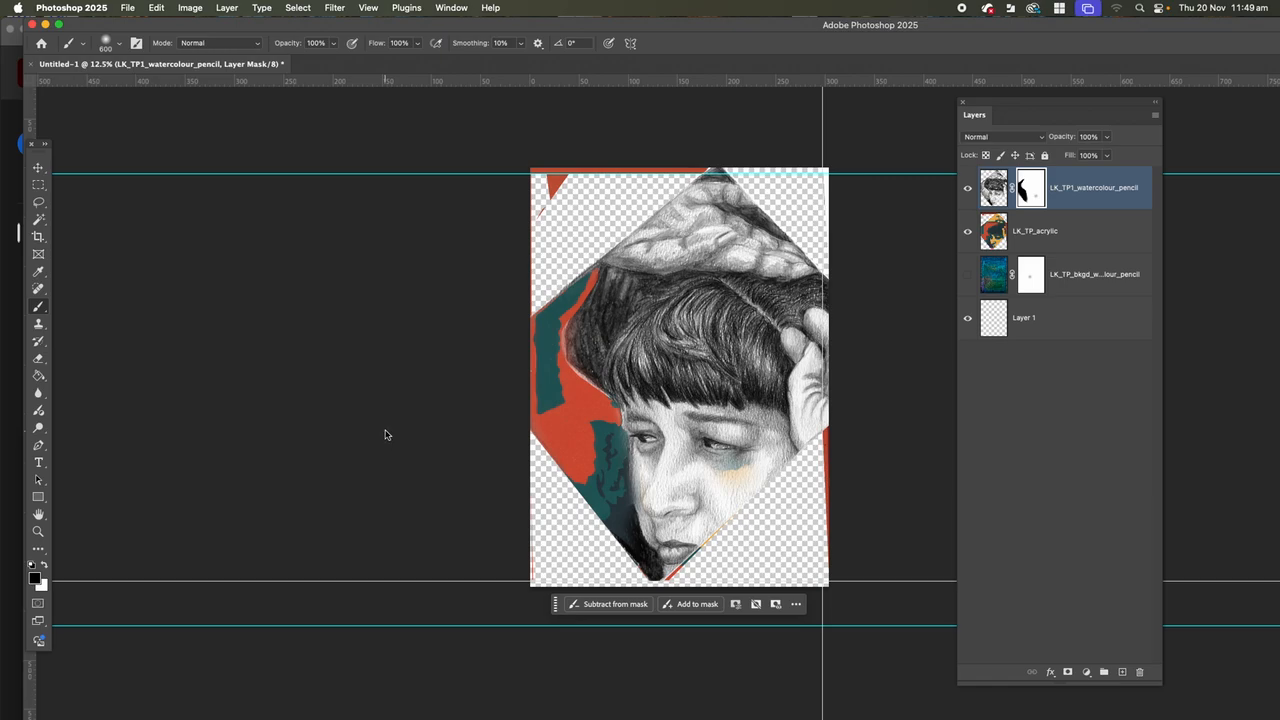
Preview the Multiply blend mode on the portrait layer.
click(995, 200)
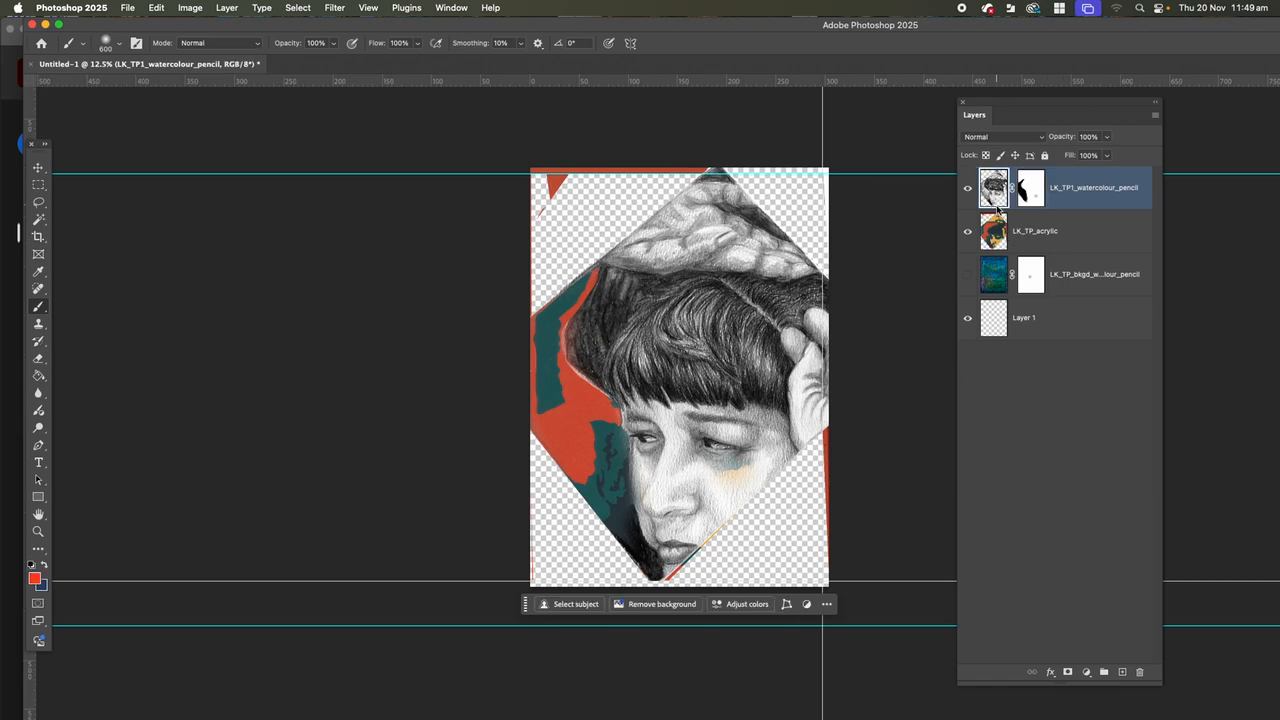
click(1038, 140)
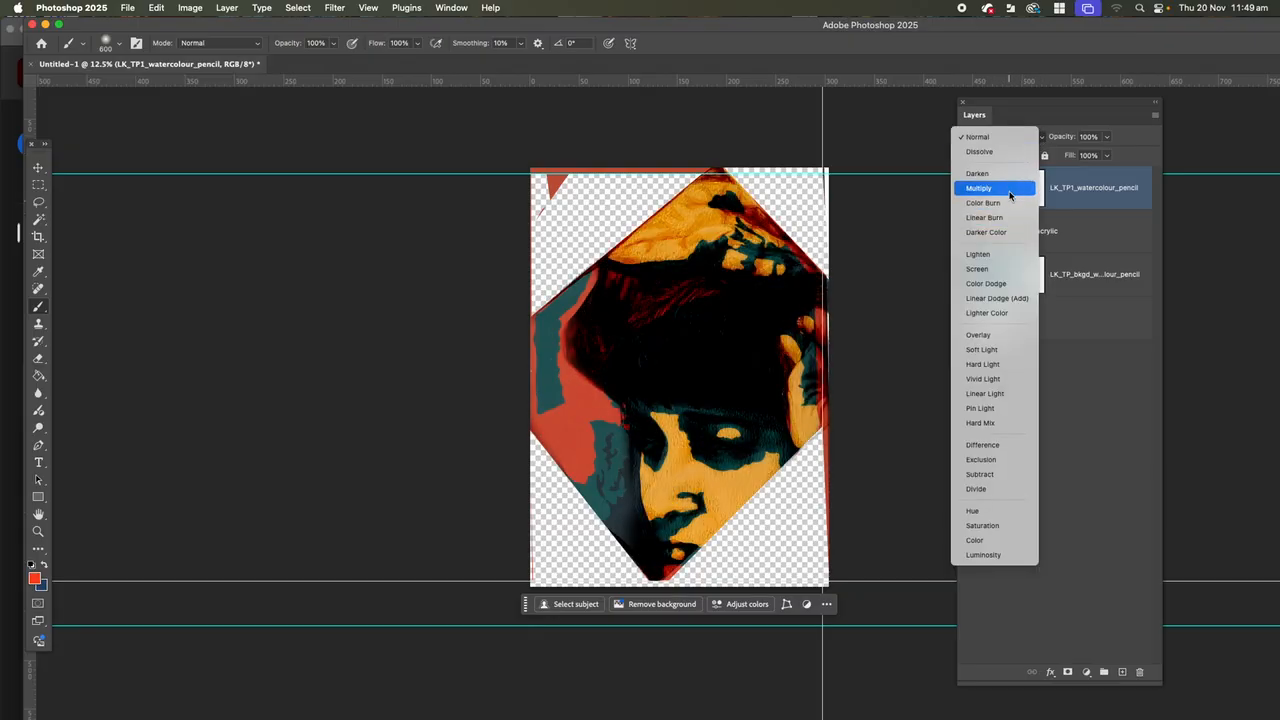